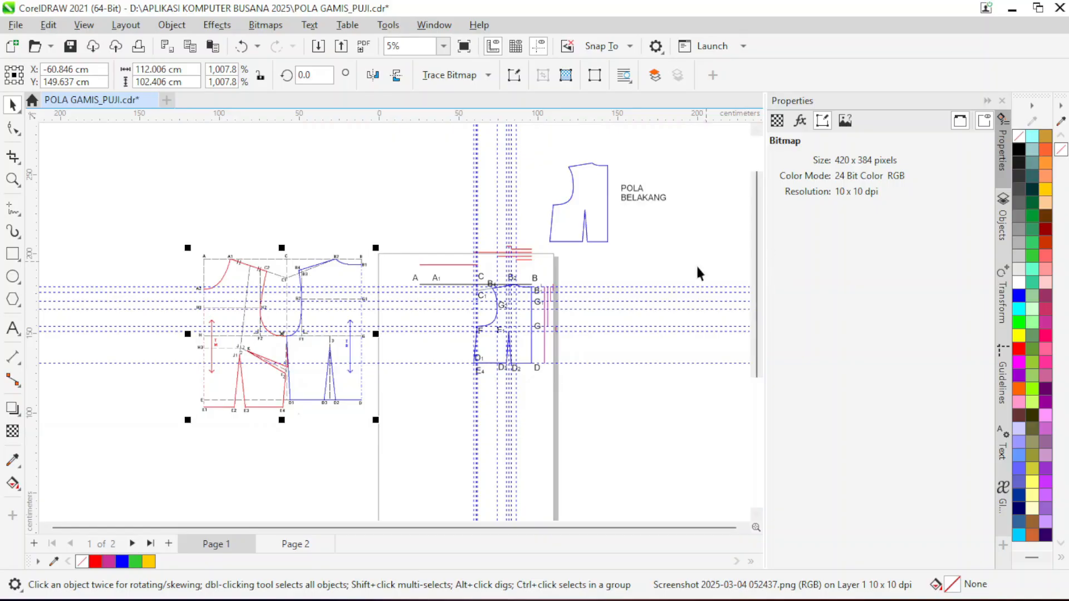
Open the POLA DRESSMAKING PUJI jobsheet in Word from the APLIKASI KOMPUTER BUSANA 2025 folder.
scroll(583, 289, up, 1)
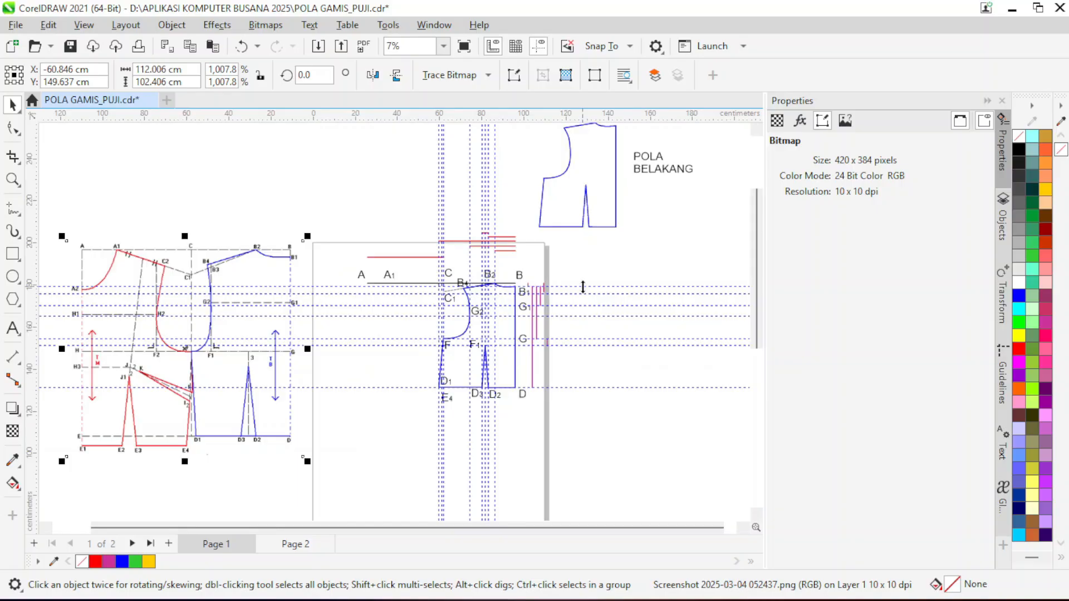
click(699, 583)
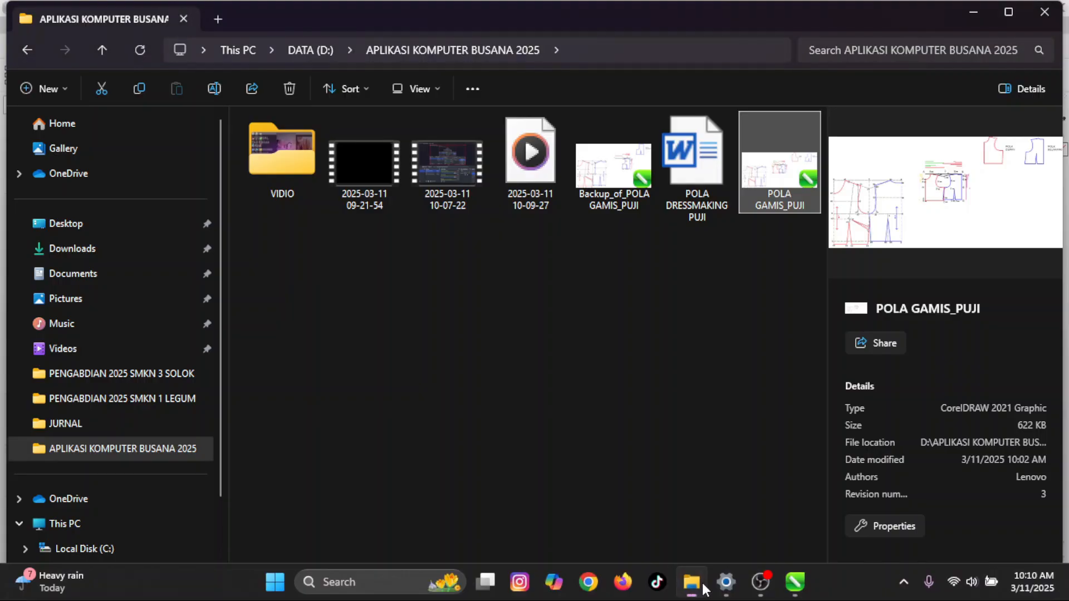
click(715, 175)
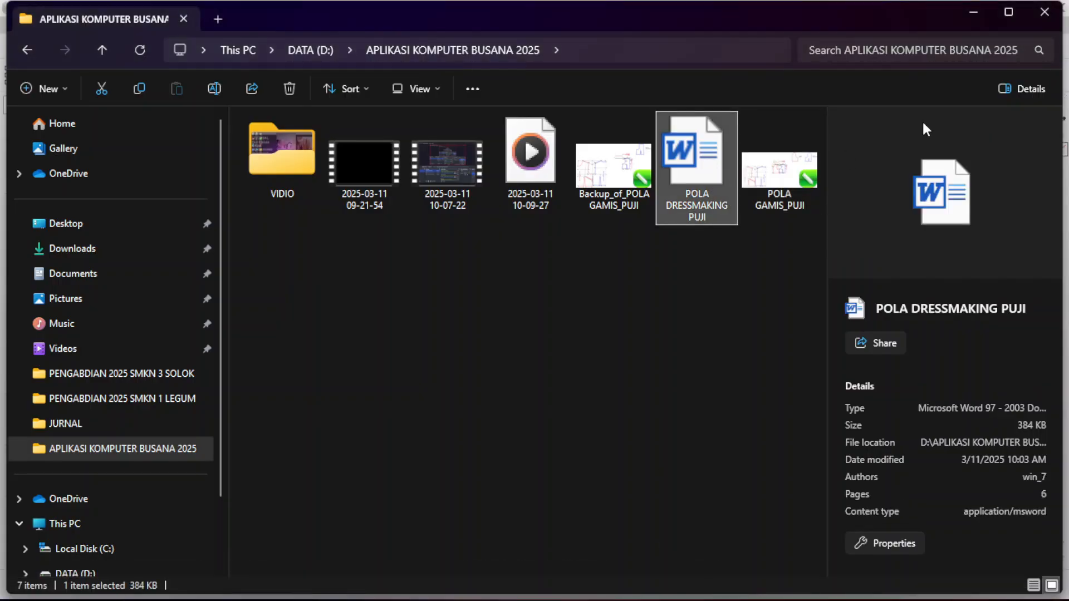
click(972, 12)
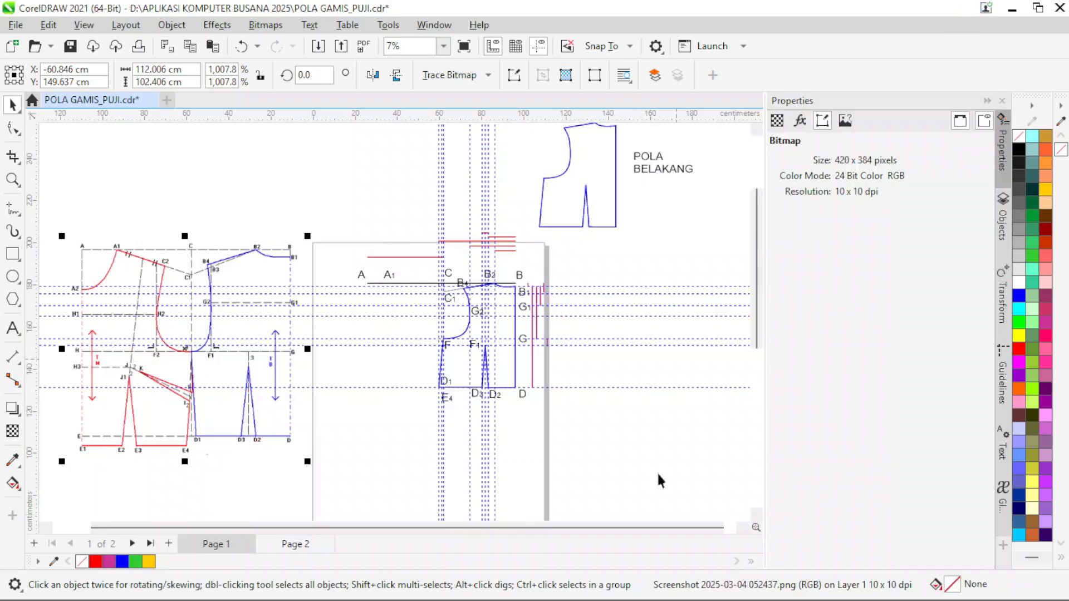
click(811, 582)
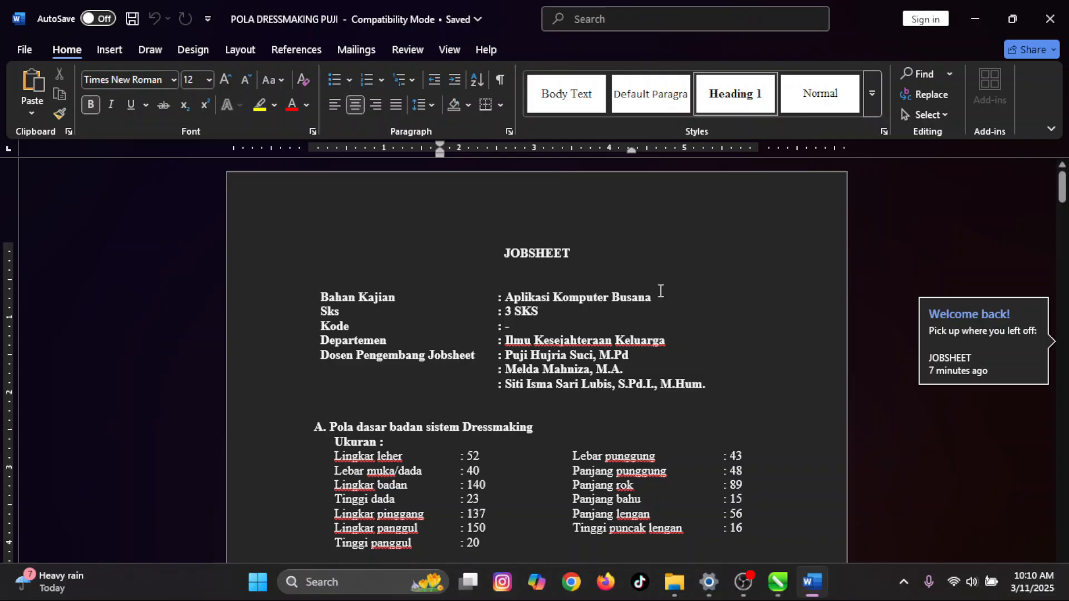
Find the Pola BadanDepan section of the jobsheet and read the calculated length for A-A1.
scroll(661, 291, down, 15)
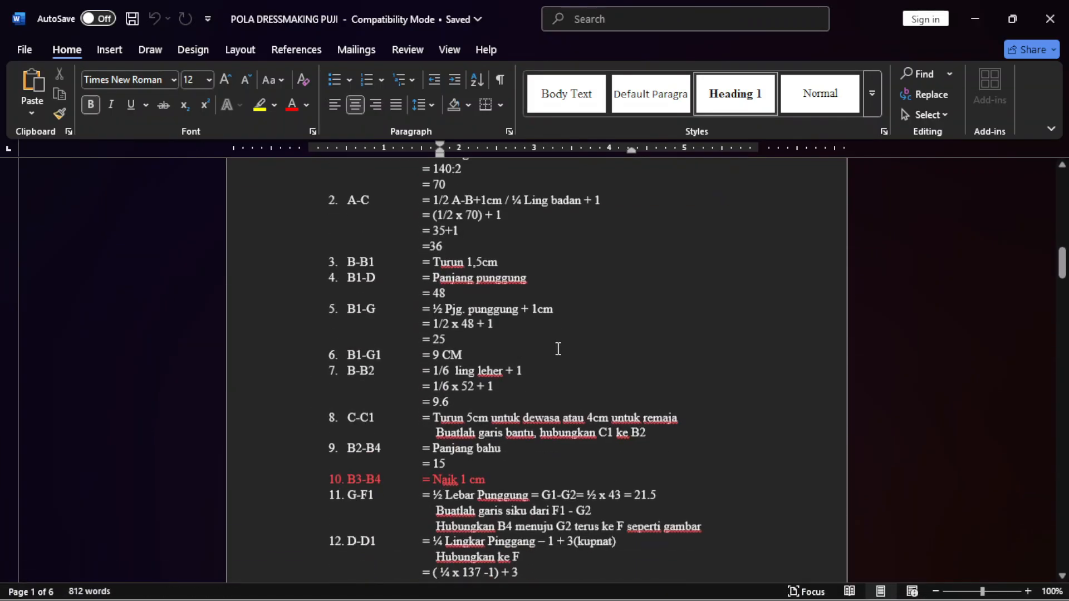
scroll(558, 348, down, 13)
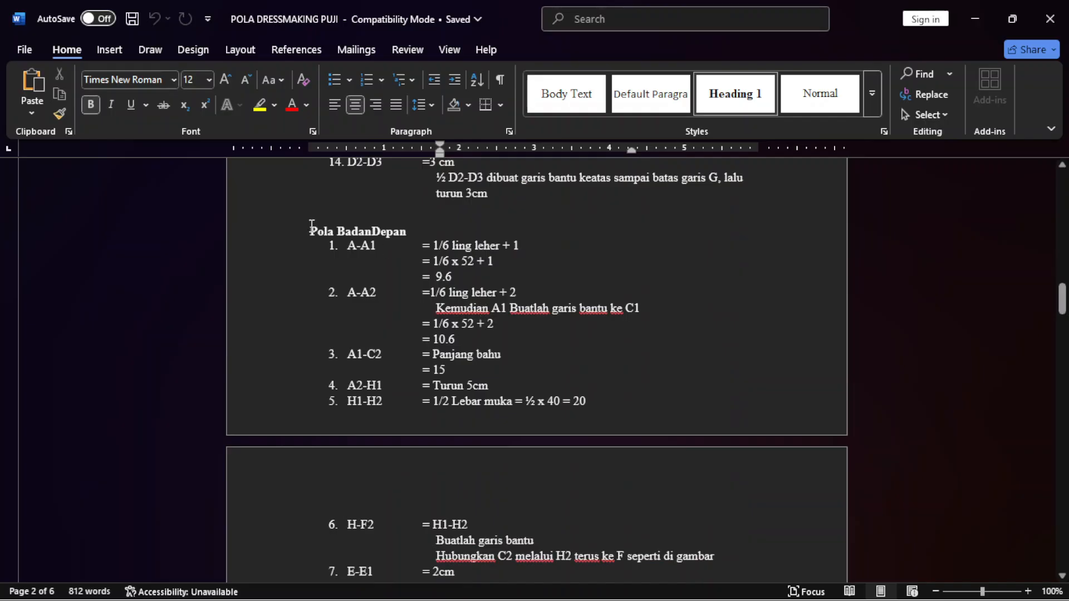
drag(310, 231, 453, 276)
click(350, 249)
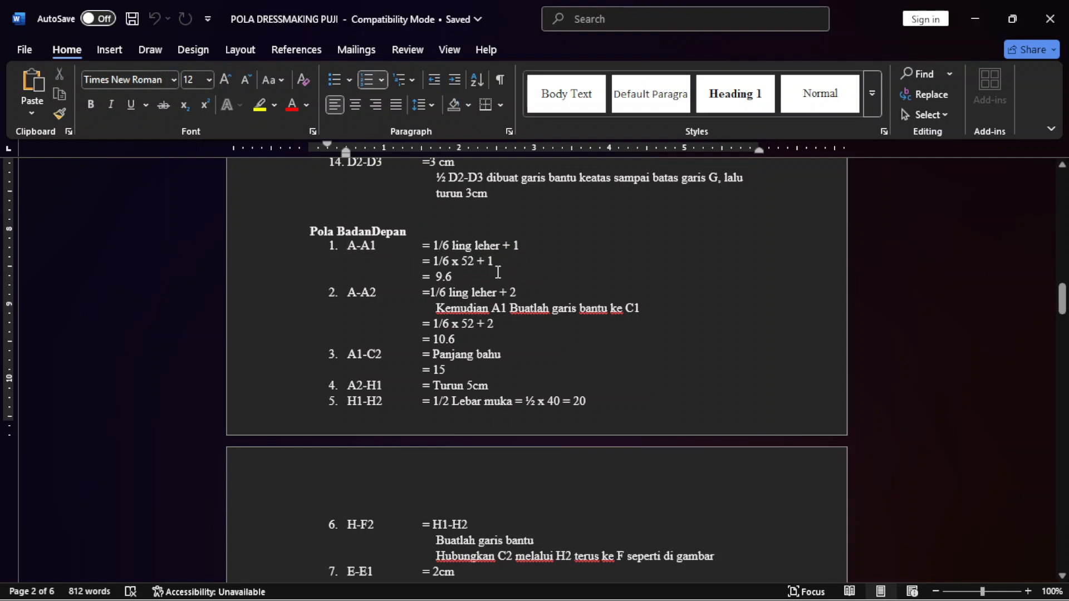
drag(458, 277, 434, 277)
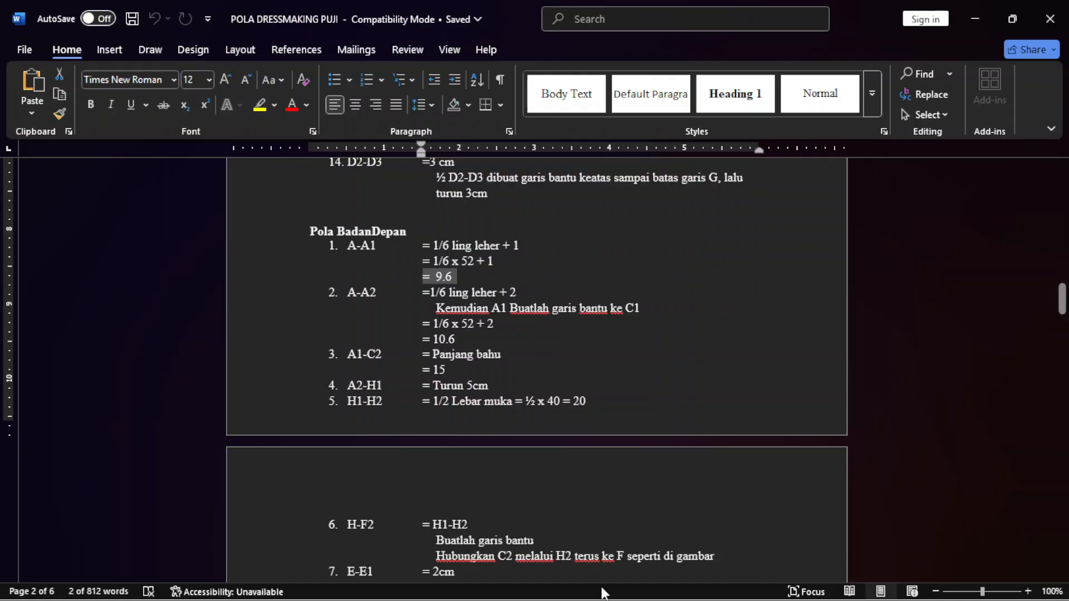
Switch back to CorelDRAW and delete the existing A1 label above the black A–B line.
click(778, 594)
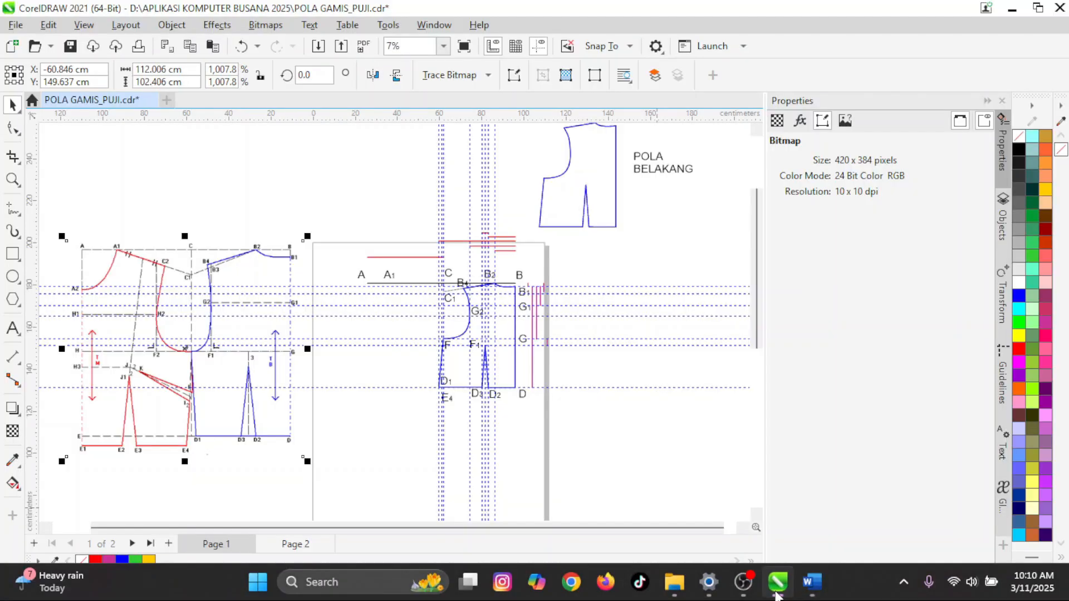
scroll(383, 284, up, 2)
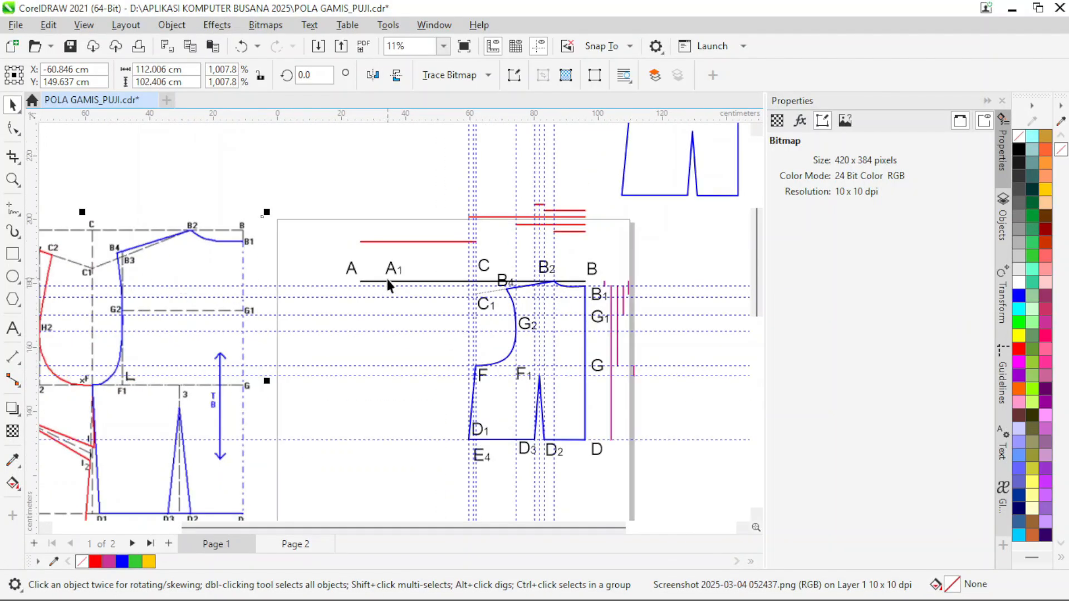
scroll(389, 284, up, 1)
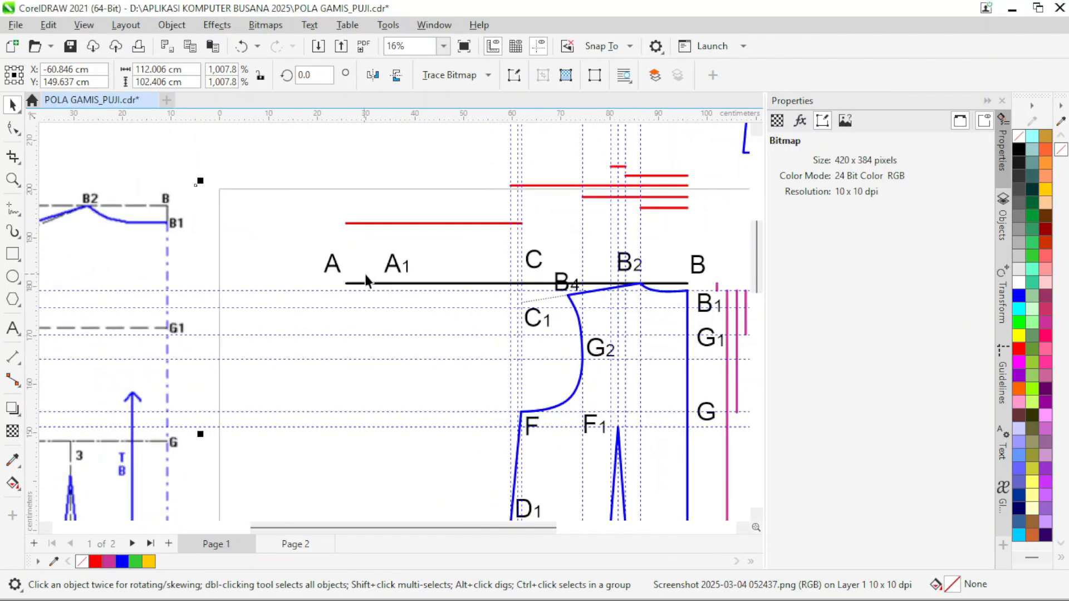
scroll(400, 279, down, 1)
scroll(400, 279, up, 1)
click(397, 270)
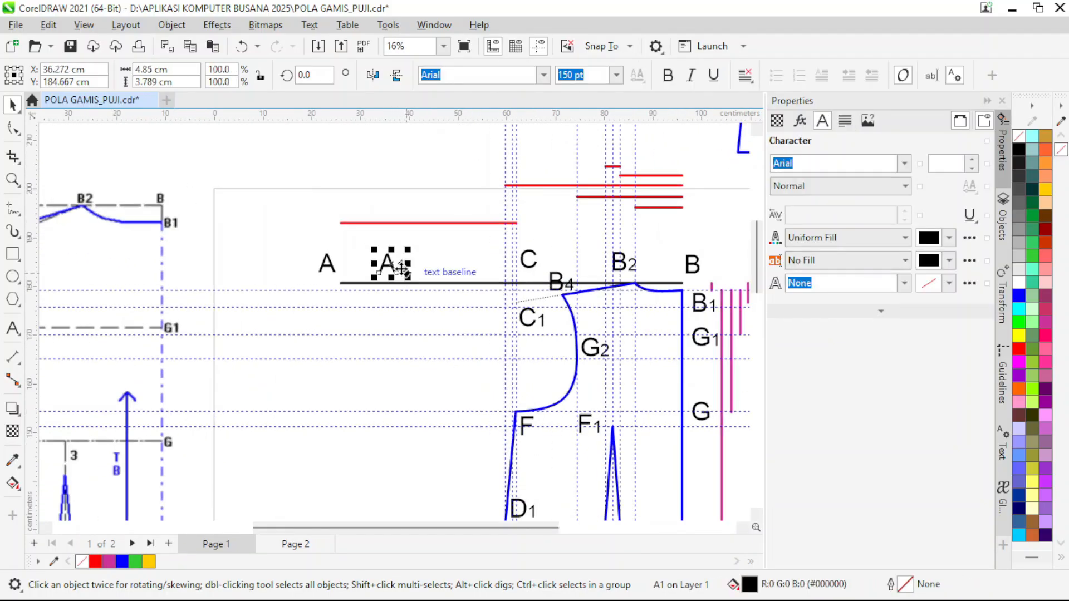
key(Delete)
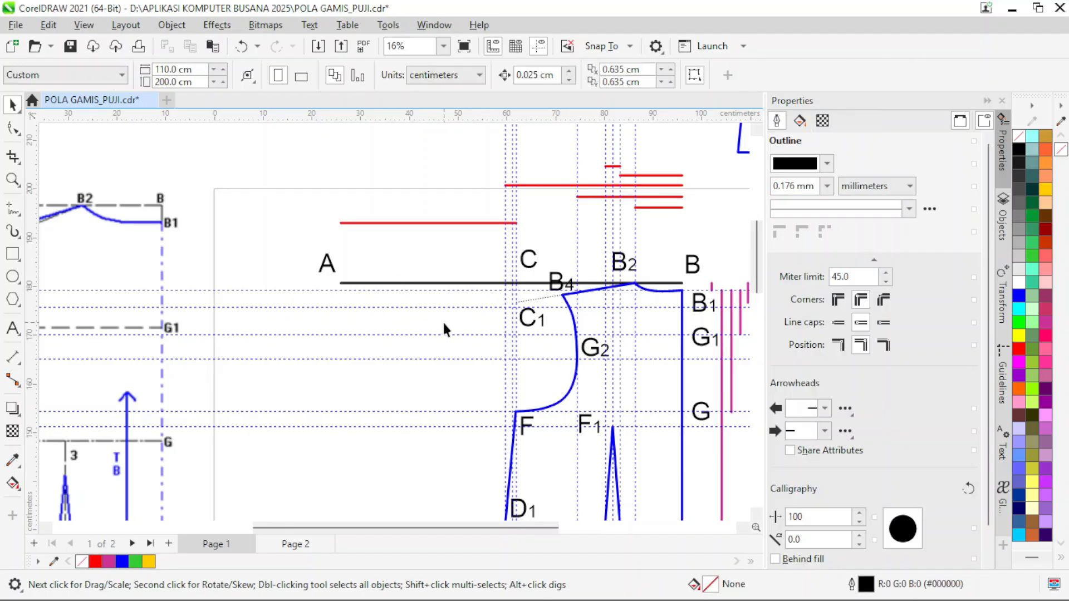
Delete the six horizontal guidelines above the D1–D waist line, keeping only the guideline at the waist.
scroll(670, 328, down, 1)
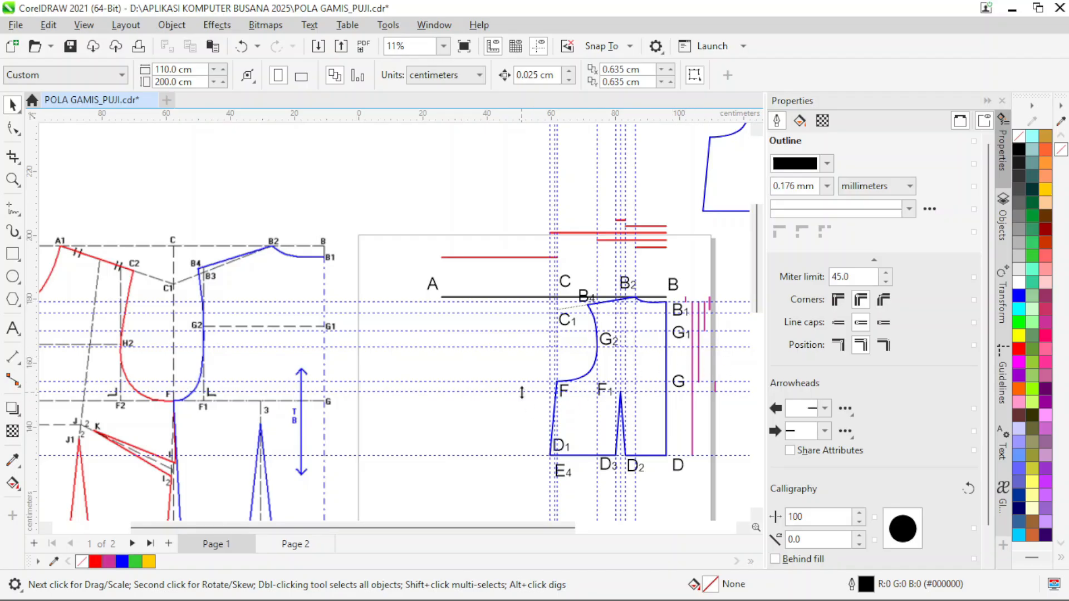
click(522, 393)
key(Delete)
click(529, 381)
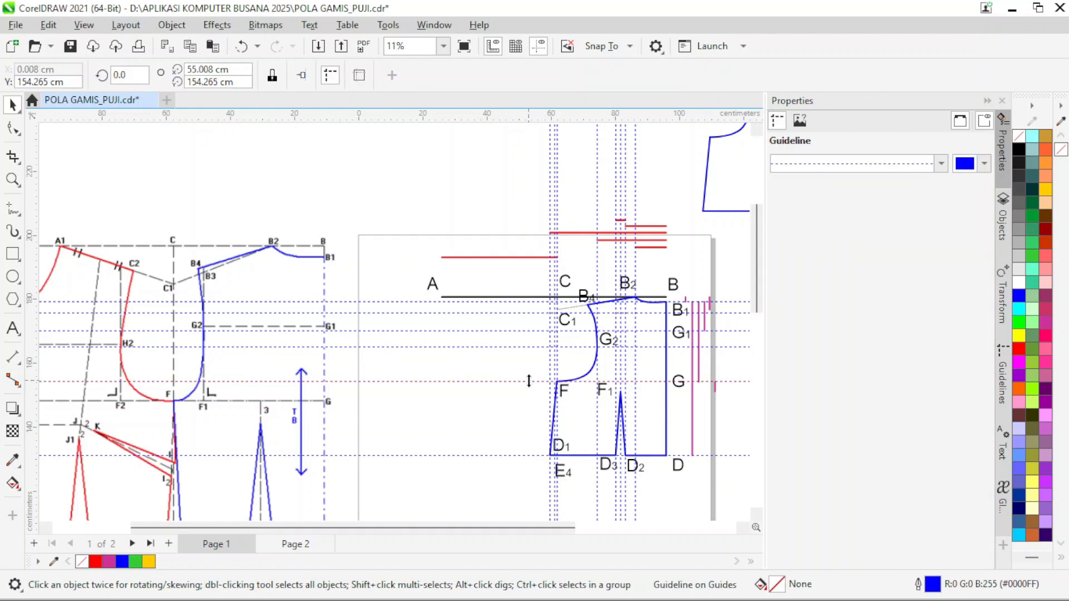
key(Delete)
click(513, 347)
key(Delete)
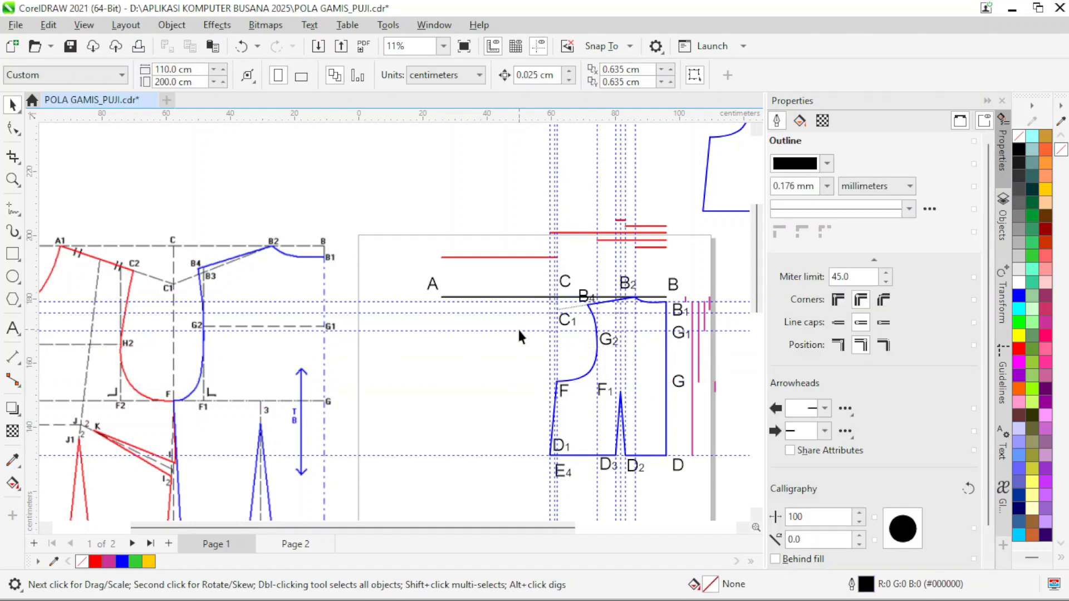
click(520, 331)
key(Delete)
click(524, 313)
key(Delete)
click(522, 301)
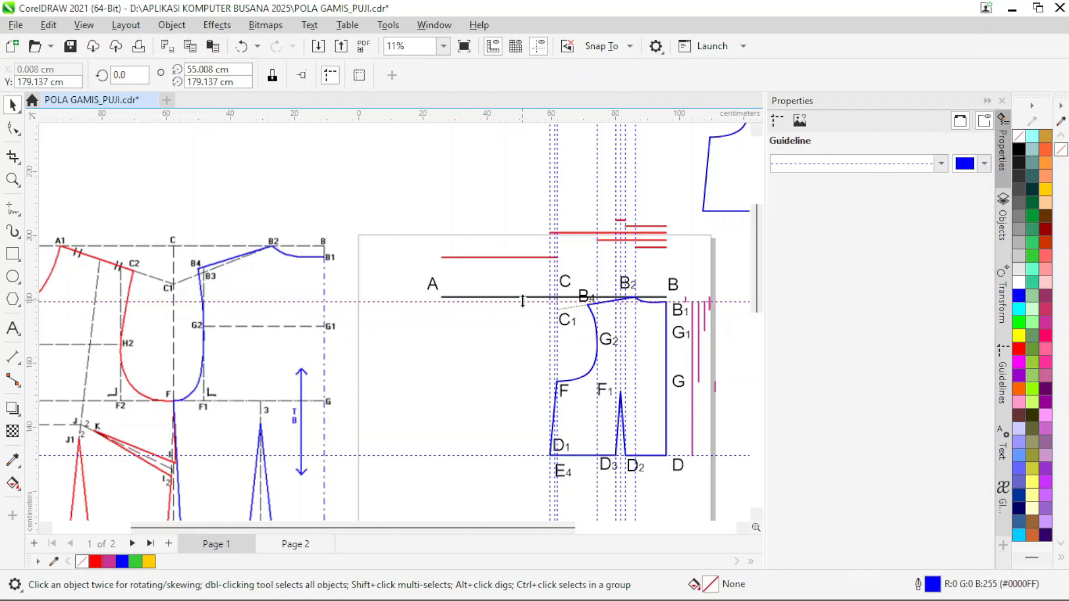
key(Delete)
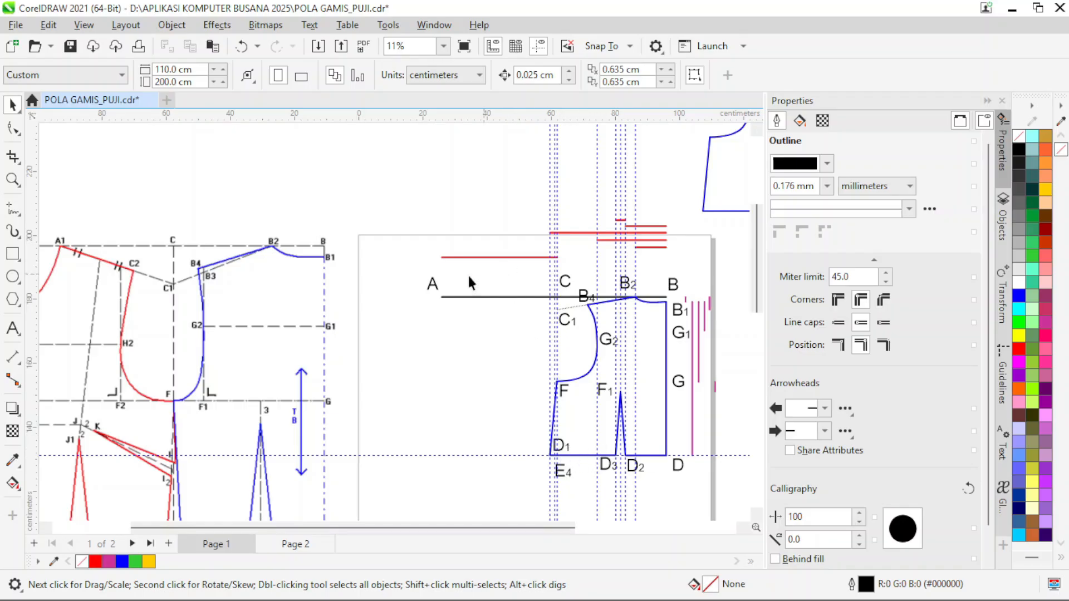
Duplicate the 36 cm red line between A and C just above itself and set the copy's length to 9.6 cm.
scroll(471, 276, up, 2)
scroll(416, 292, down, 3)
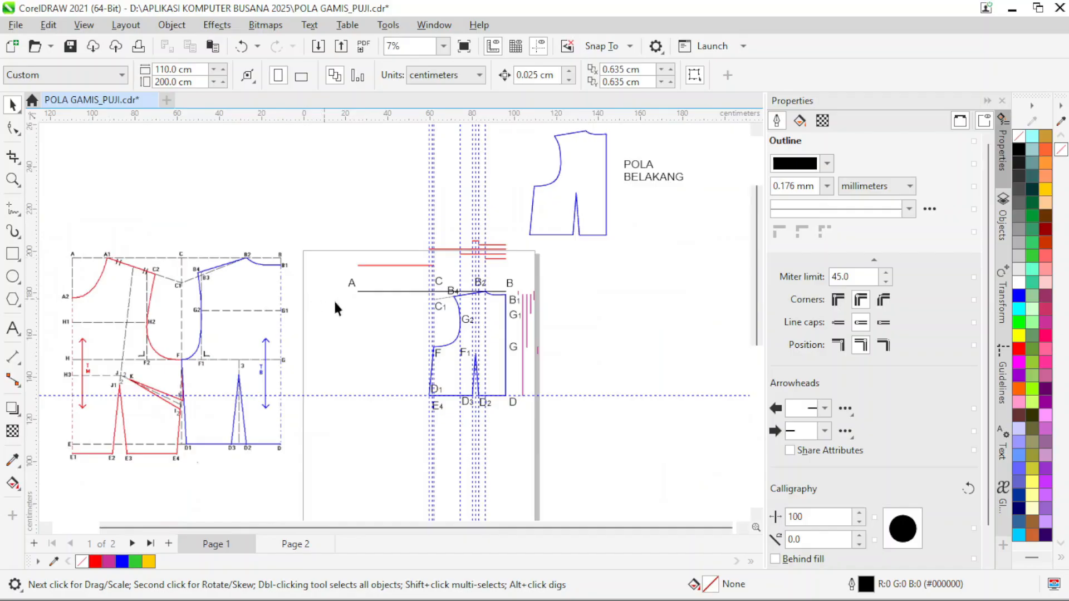
scroll(372, 290, up, 1)
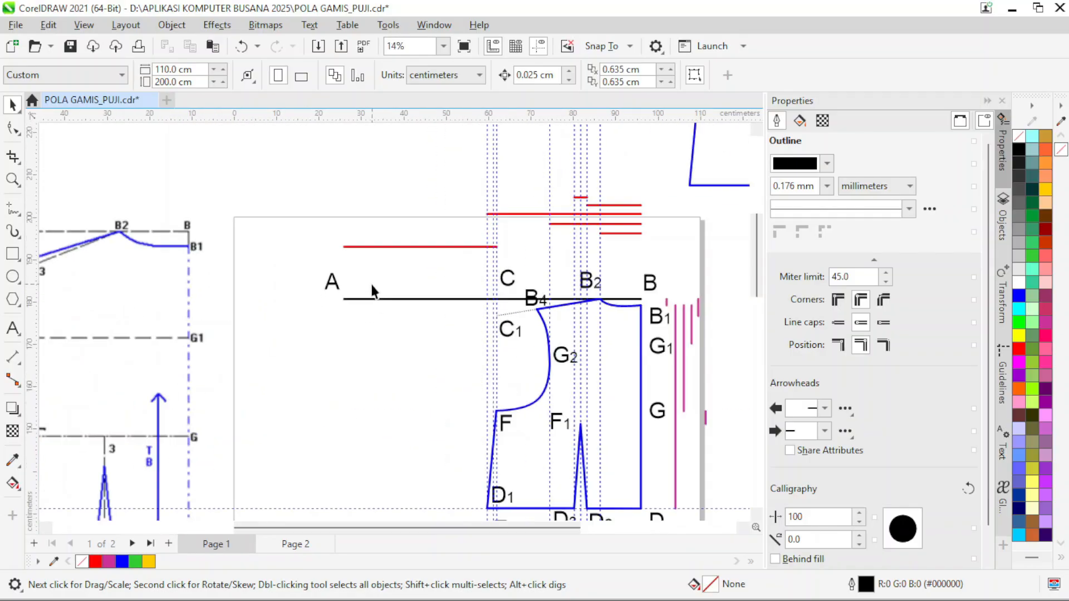
click(358, 247)
scroll(378, 261, up, 1)
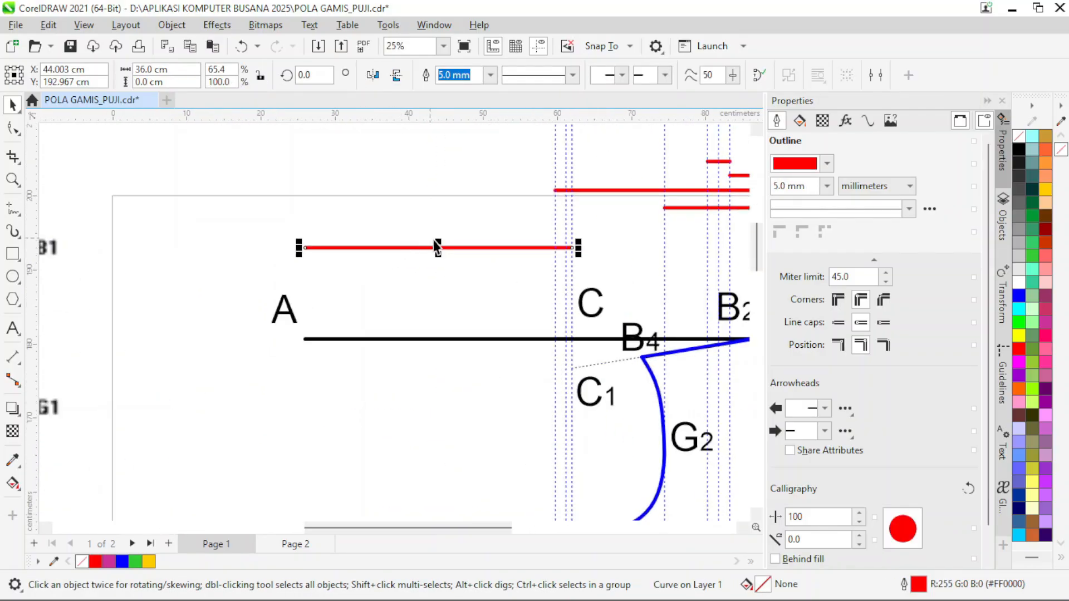
mouse_move(437, 246)
mouse_down()
mouse_move(448, 248)
mouse_move(440, 232)
mouse_up()
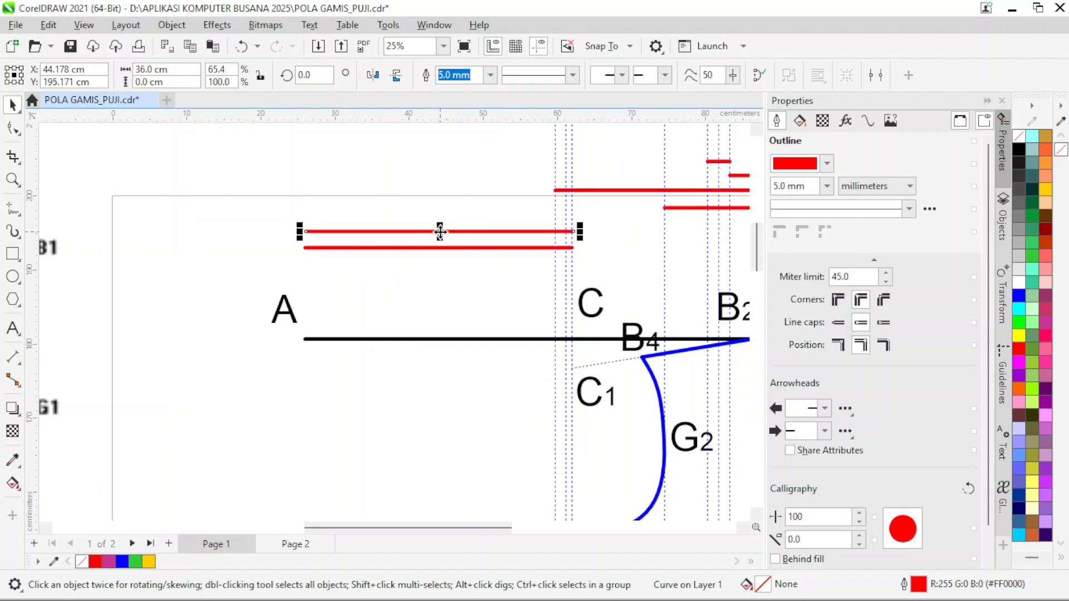
double_click(149, 69)
text(9.6)
key(Return)
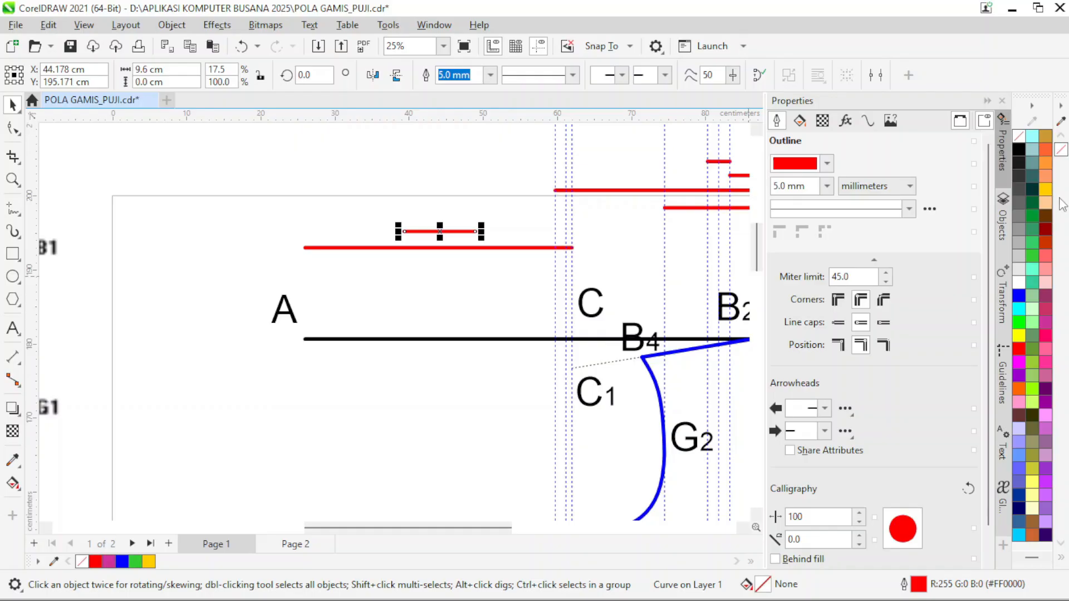
Change the 9.6 cm line's outline to dark teal (#003333) and left-align it with the red line below.
right_click(1032, 189)
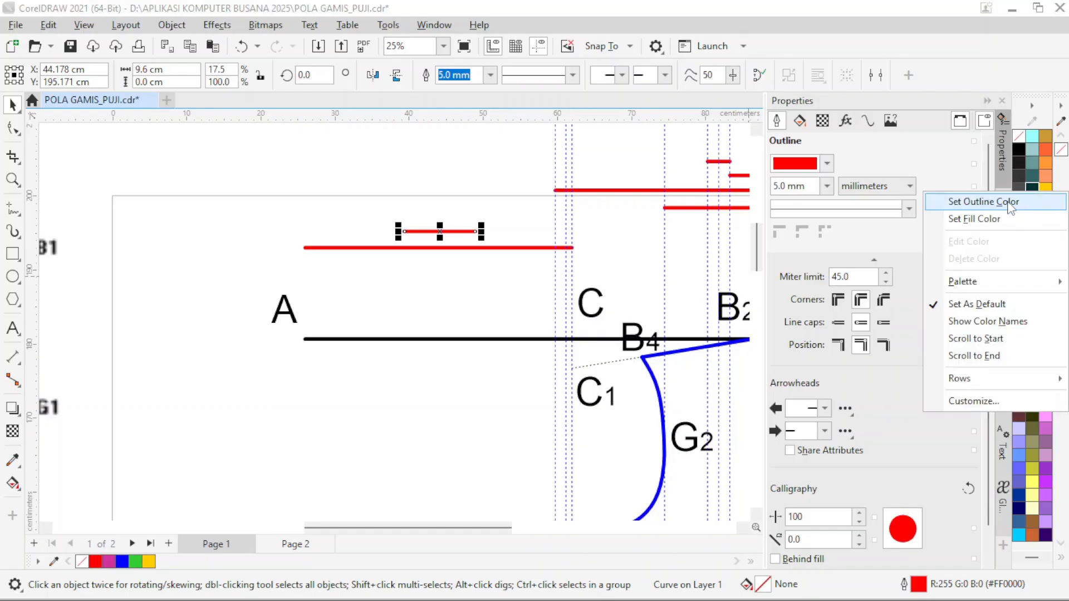
click(1007, 201)
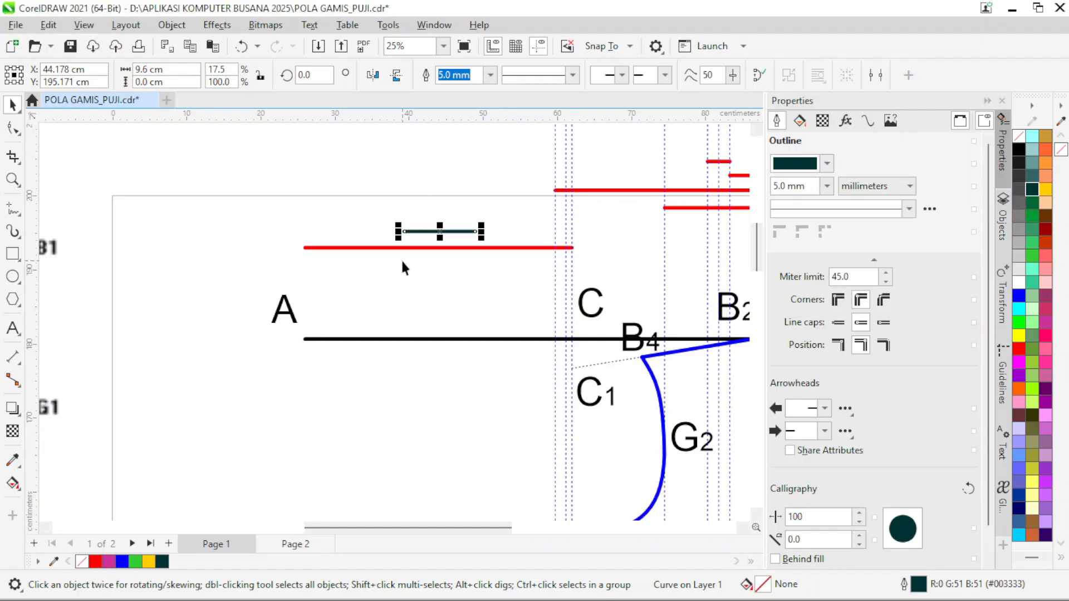
shift+click(329, 249)
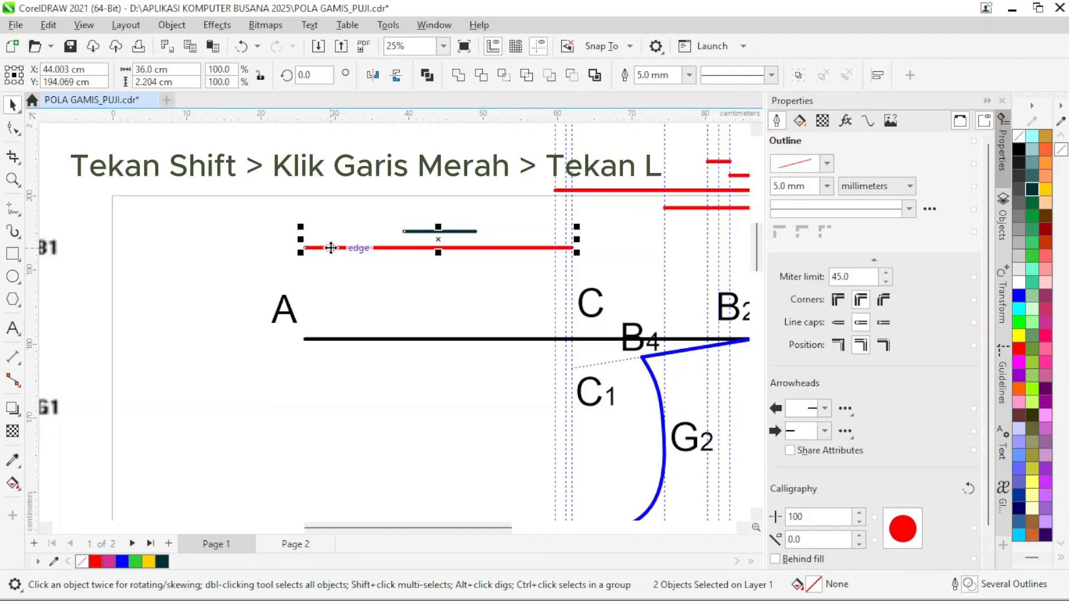
key(l)
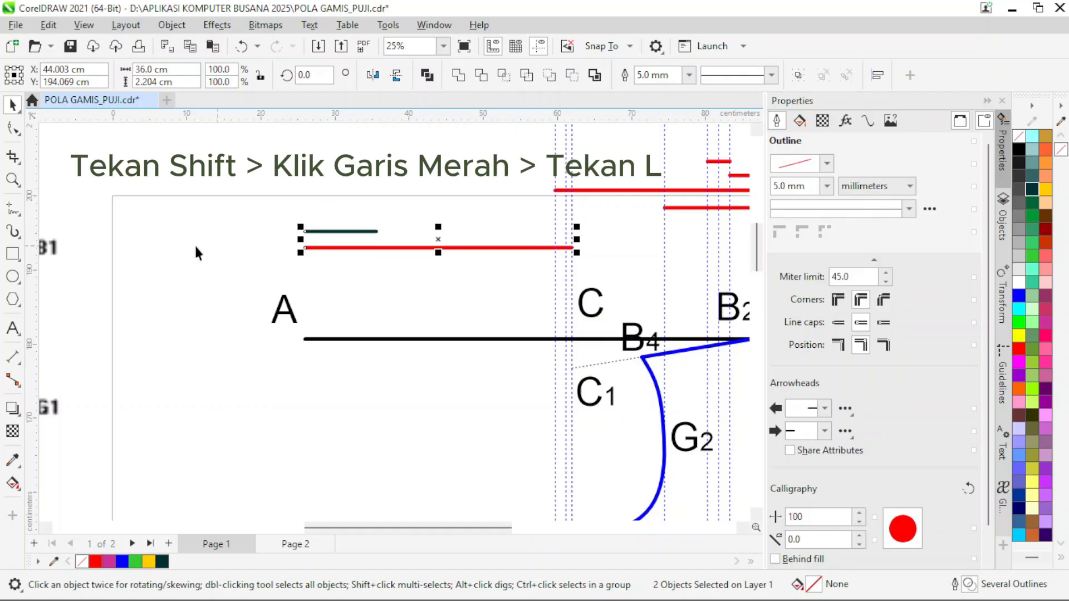
click(79, 223)
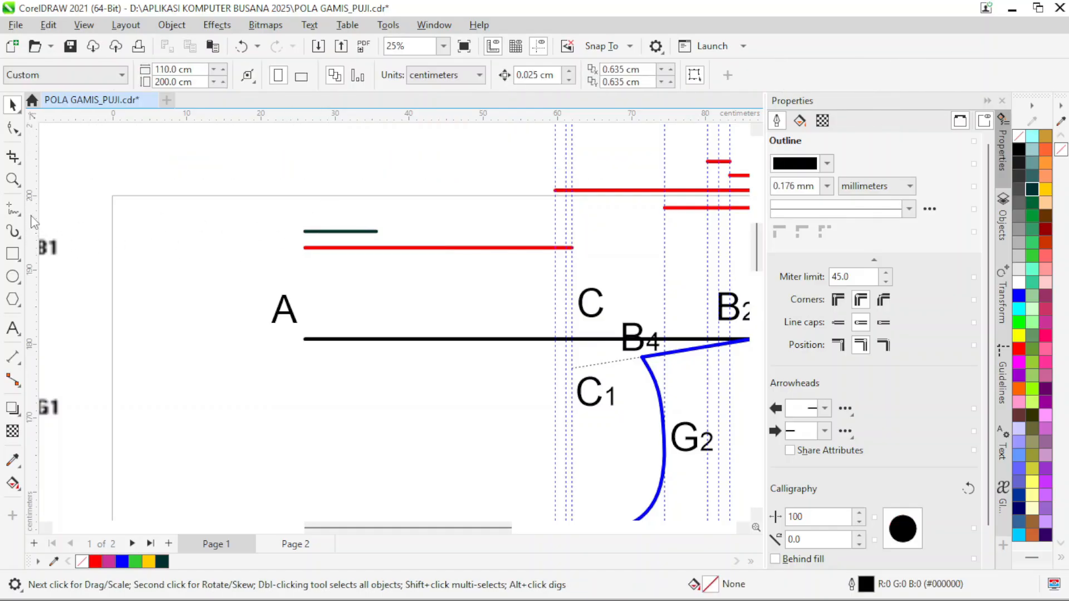
Place a vertical guideline at the teal line's free end and copy the A label to just beside that guideline.
drag(33, 223, 378, 232)
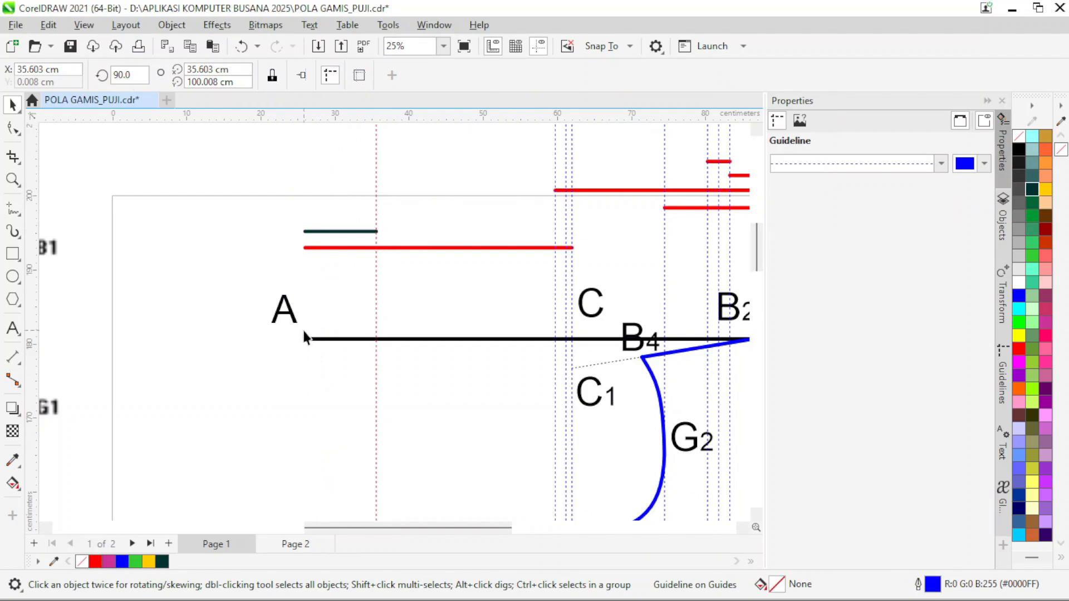
click(286, 310)
scroll(285, 311, up, 1)
drag(270, 306, 433, 317)
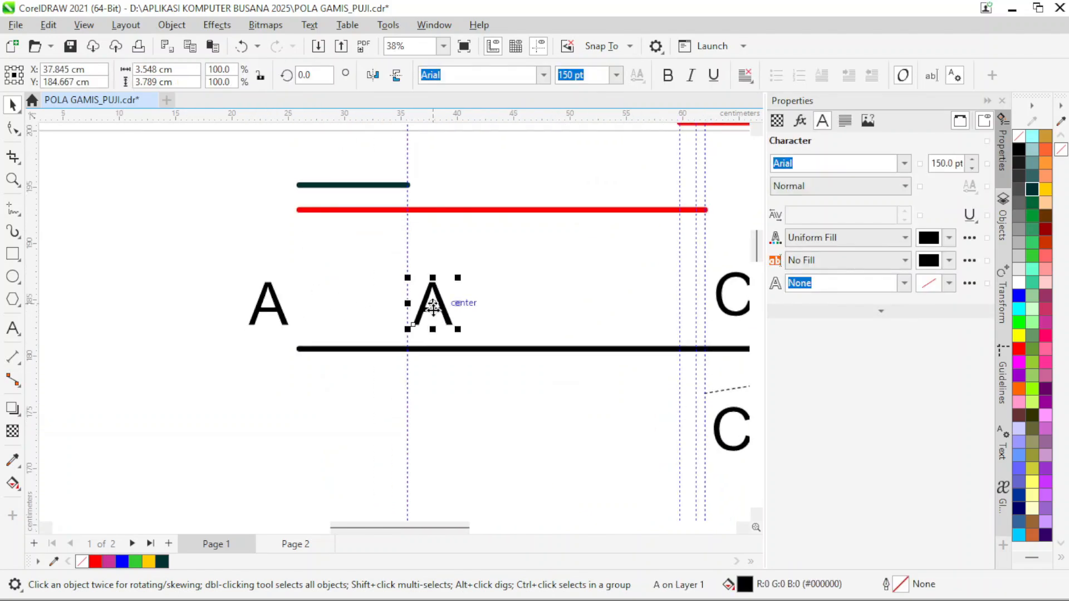
Change the copied label to A1 and set its digit 1 to 100 pt.
click(13, 329)
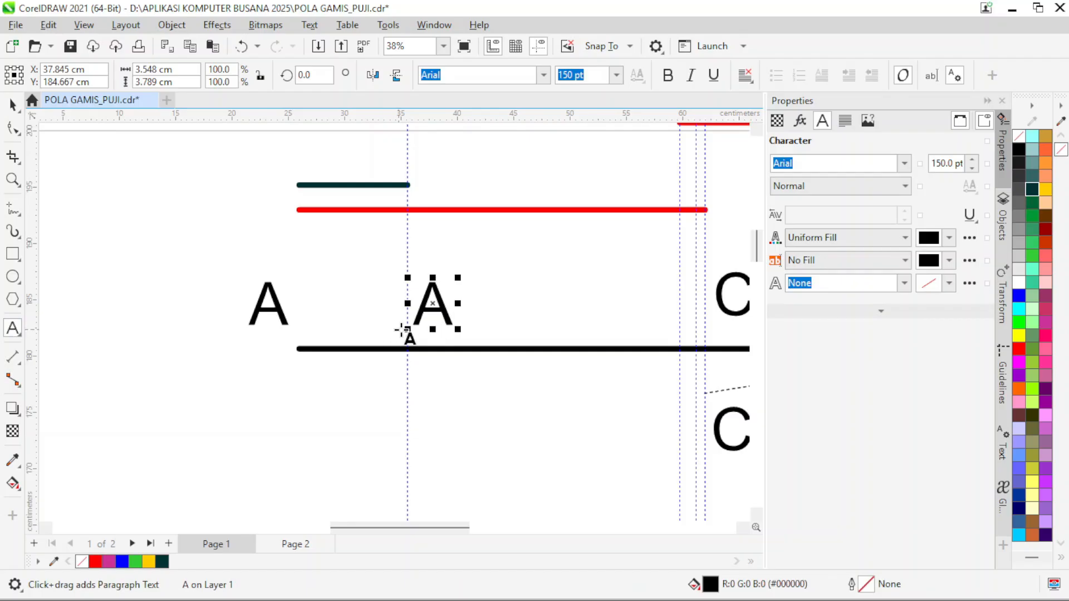
text(1)
click(472, 299)
key(shift+Right)
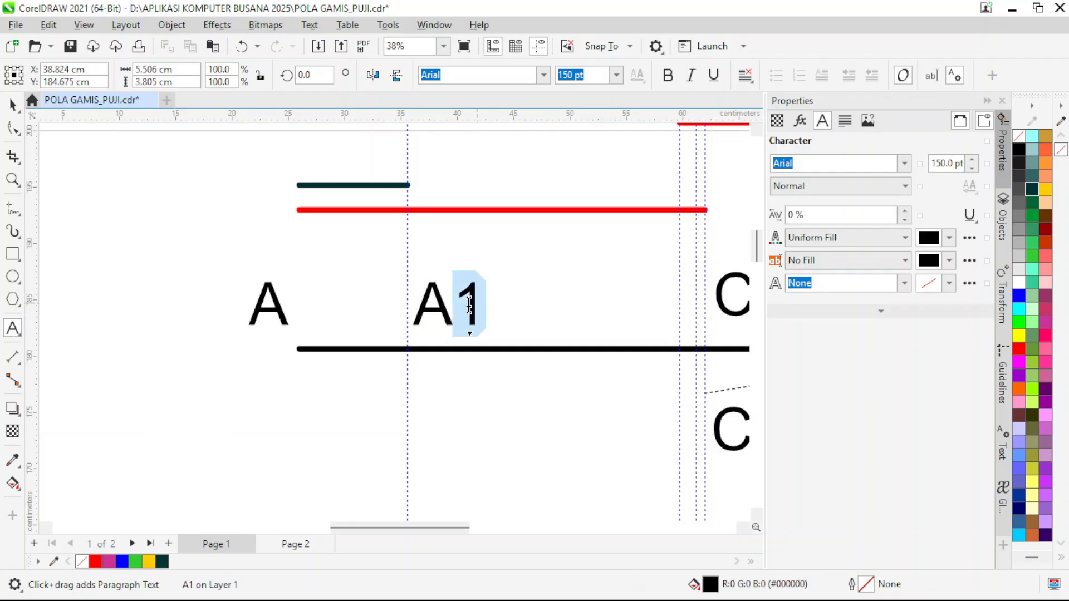
click(616, 74)
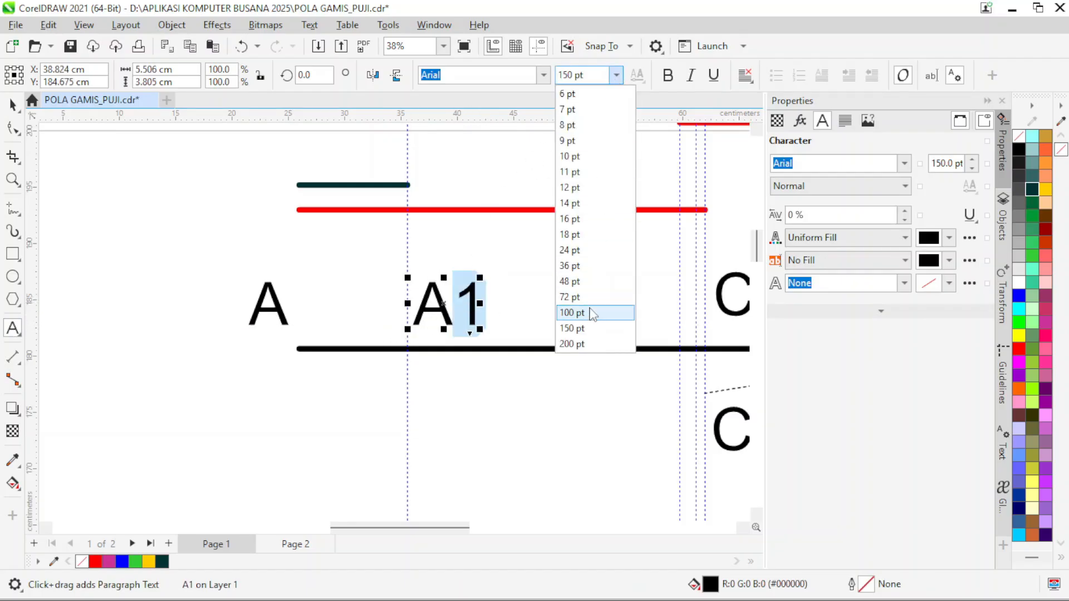
click(594, 313)
click(13, 105)
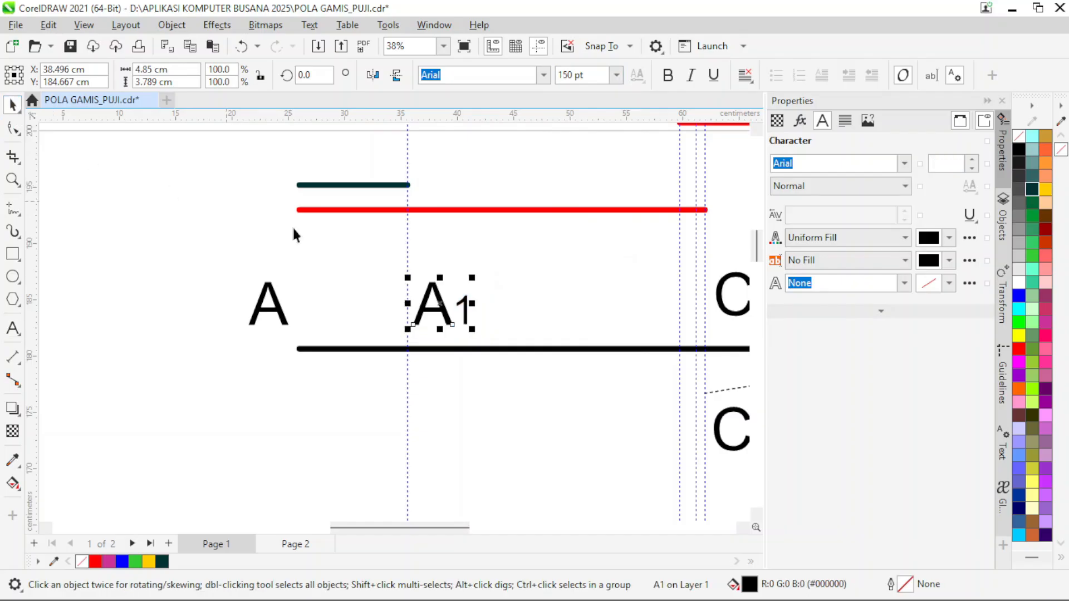
Switch to the Word jobsheet, look up the A-A2 length under Pola Badan Depan, and return to CorelDRAW.
scroll(478, 320, down, 3)
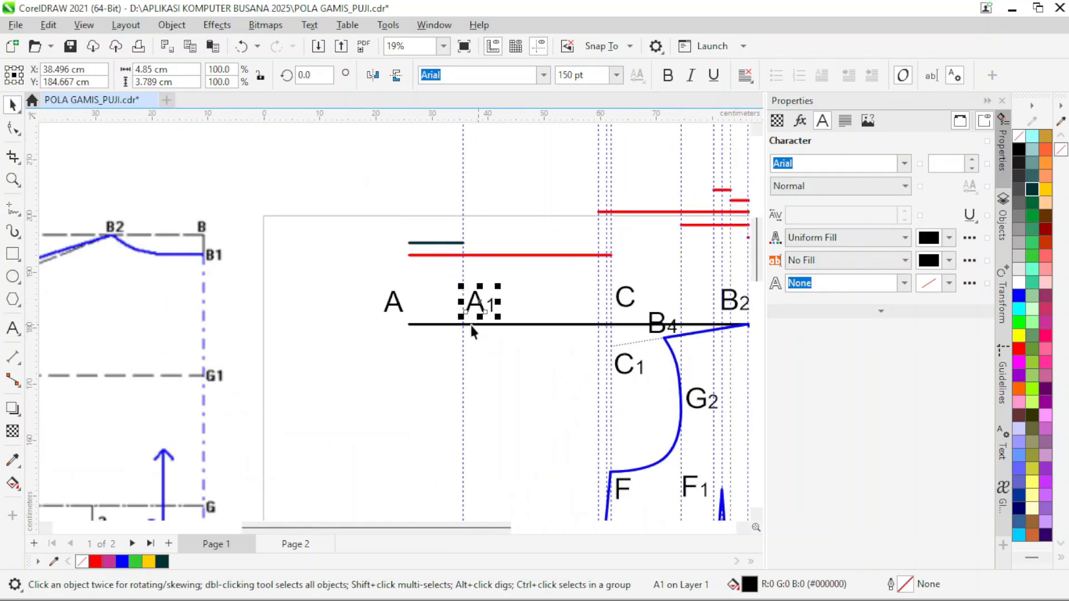
scroll(456, 324, down, 1)
scroll(457, 324, down, 1)
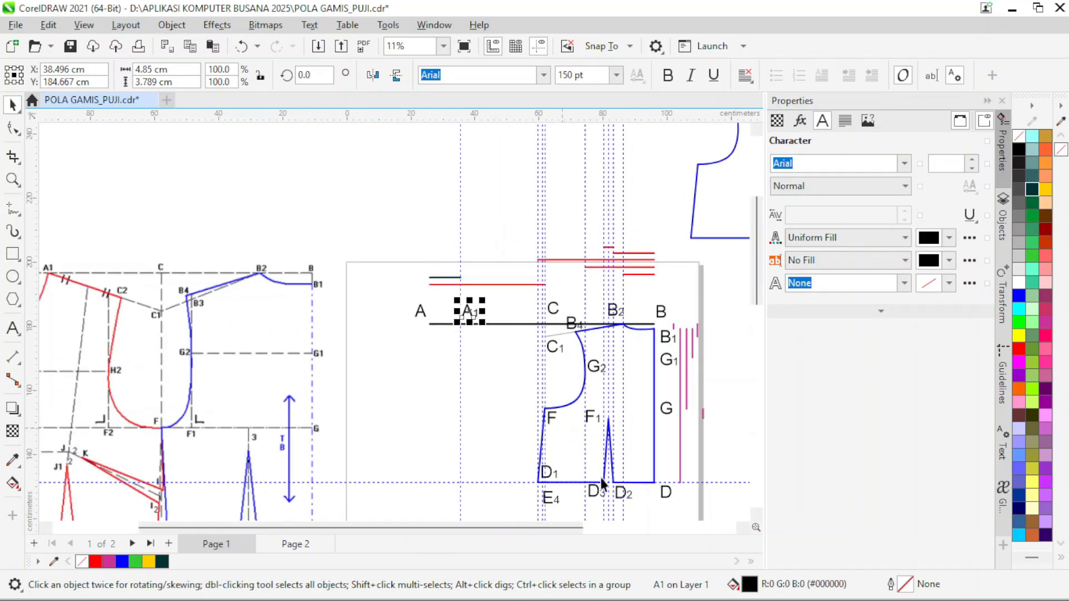
mouse_move(782, 598)
click(813, 585)
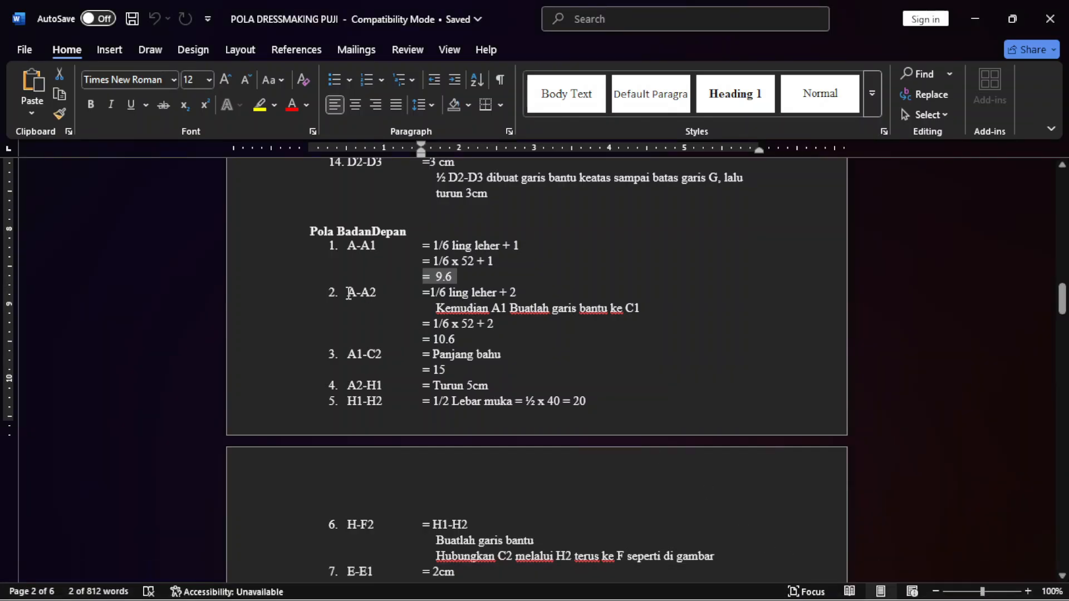
double_click(444, 339)
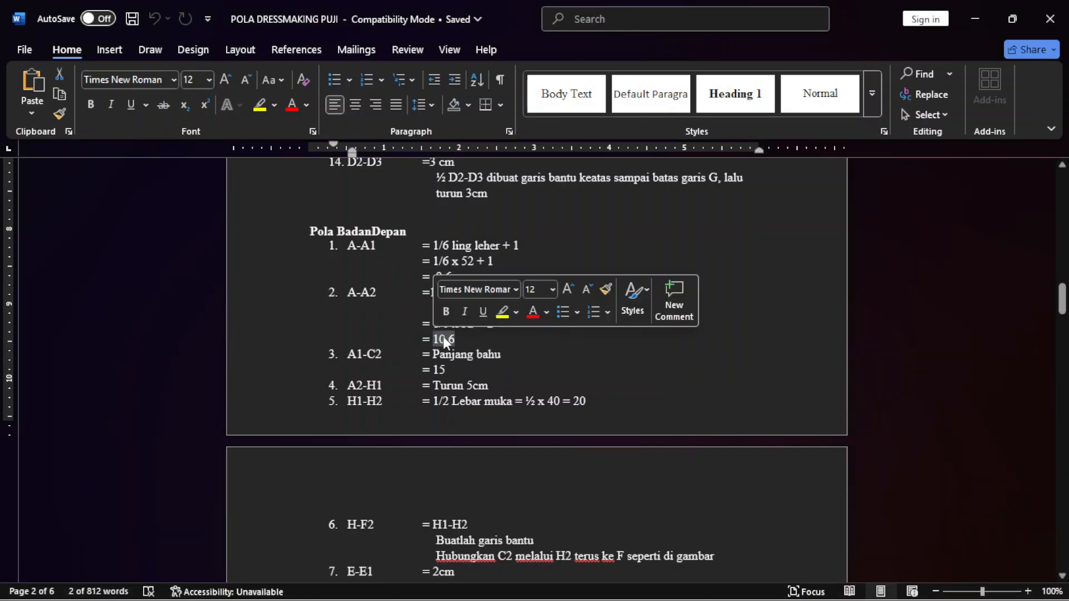
click(782, 590)
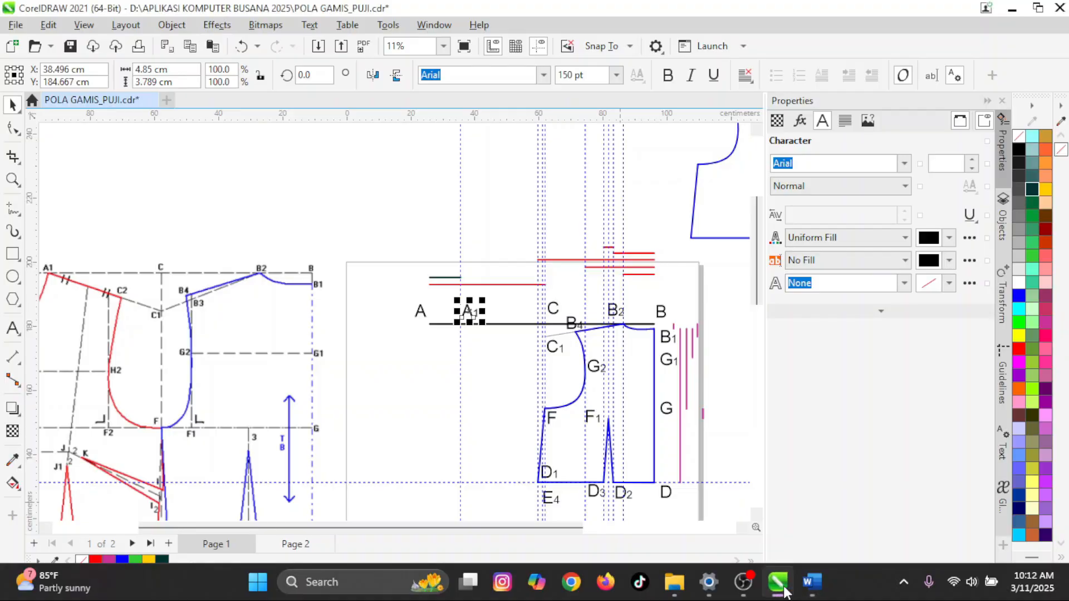
Copy the 25 cm magenta vertical line to just left of point A and change the copy's outline to orange (#FF6600).
scroll(409, 307, down, 1)
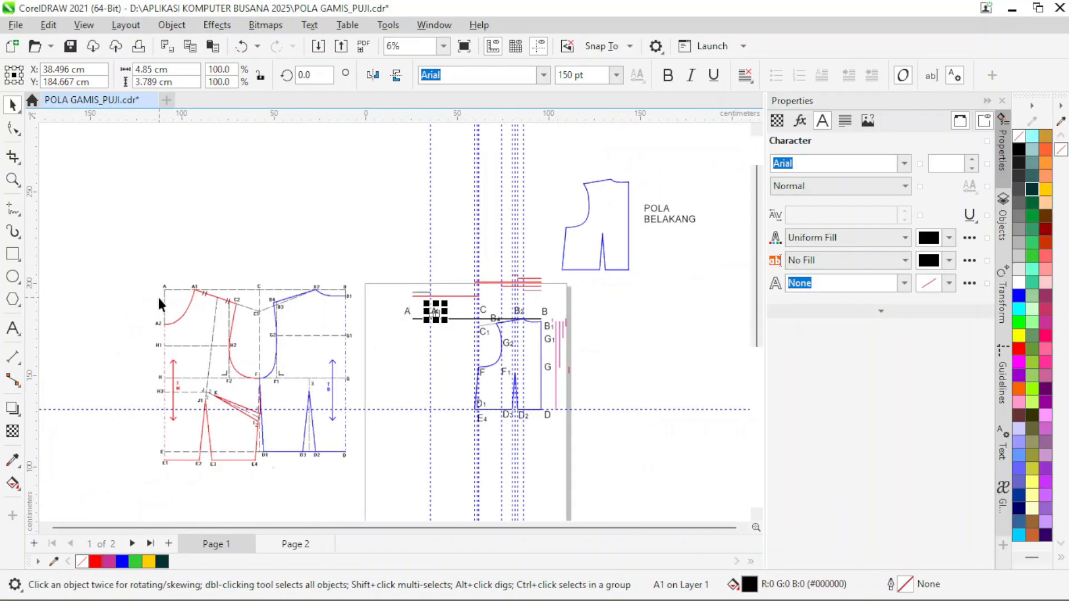
scroll(402, 330, up, 1)
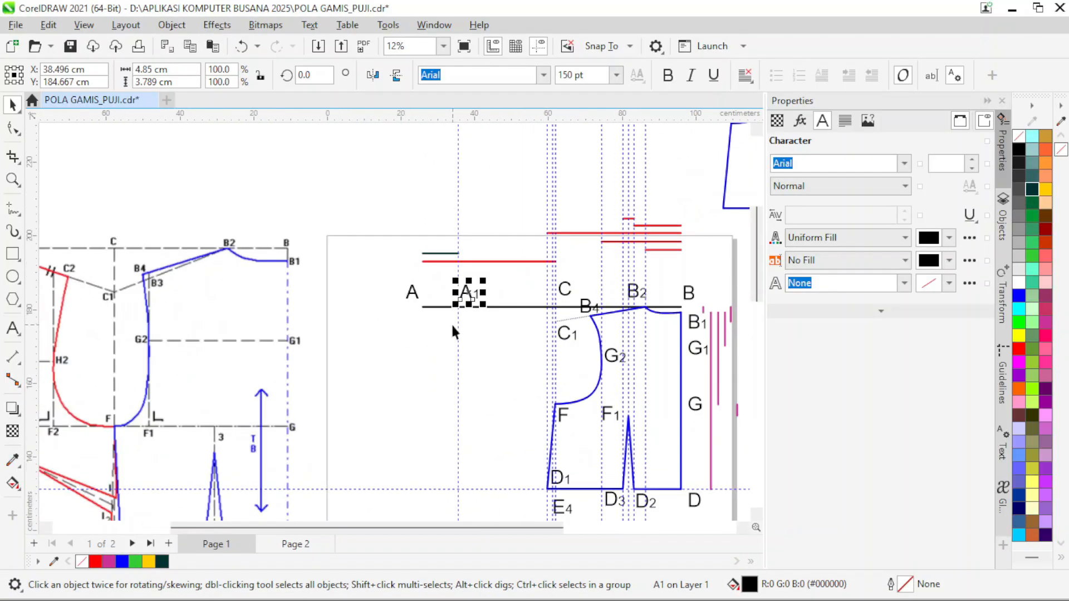
click(718, 339)
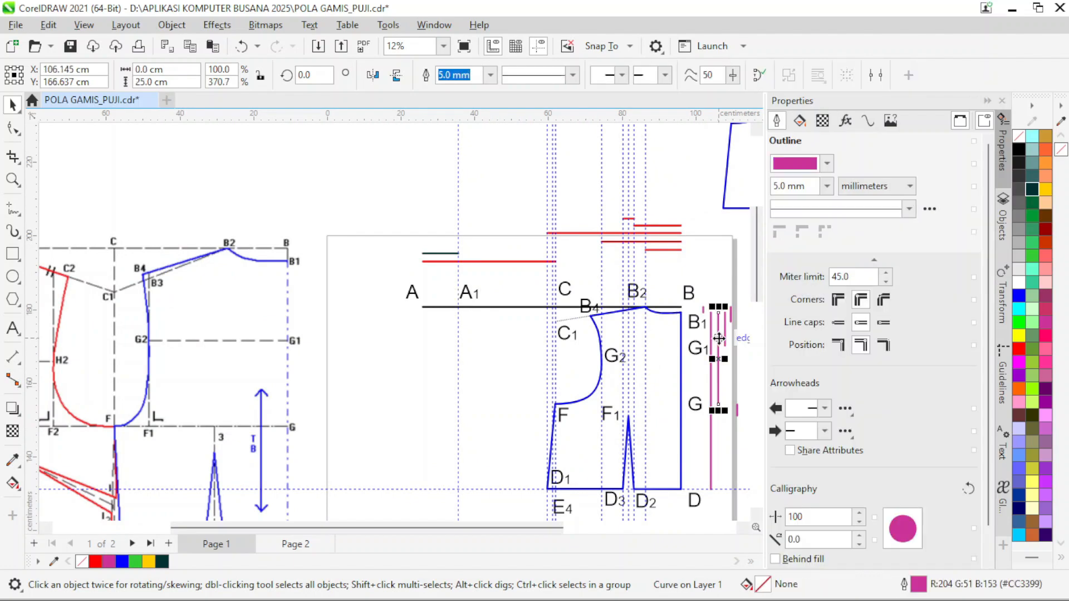
drag(719, 339, 381, 333)
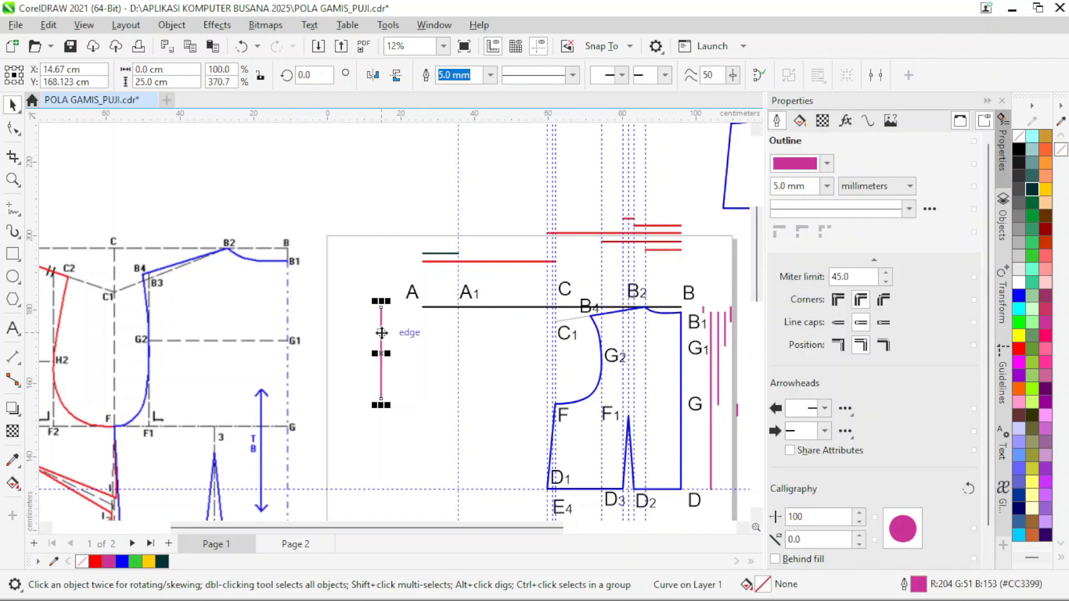
scroll(408, 327, up, 2)
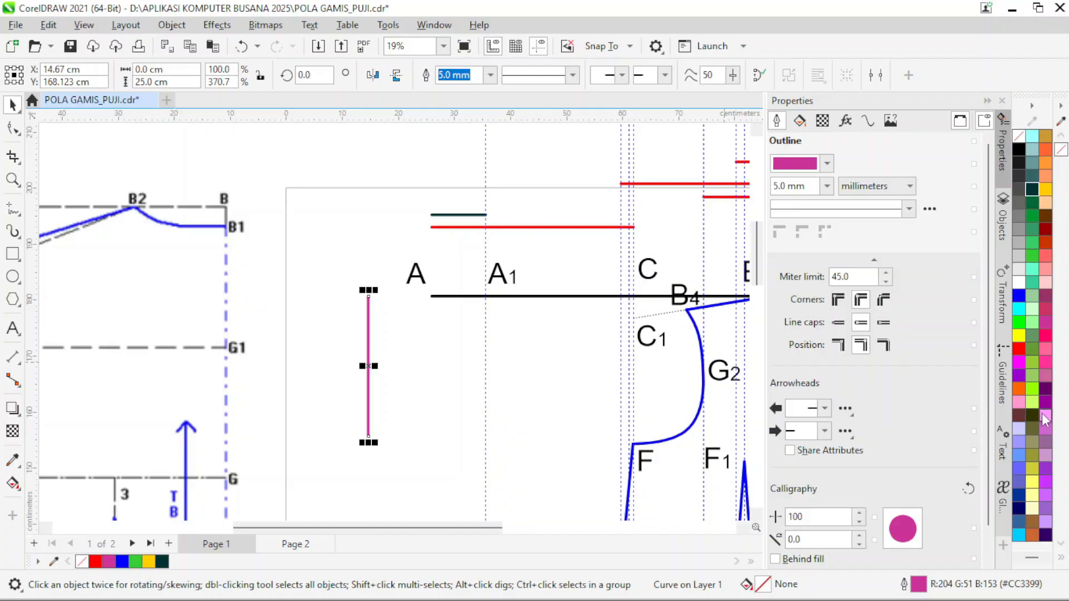
right_click(1018, 396)
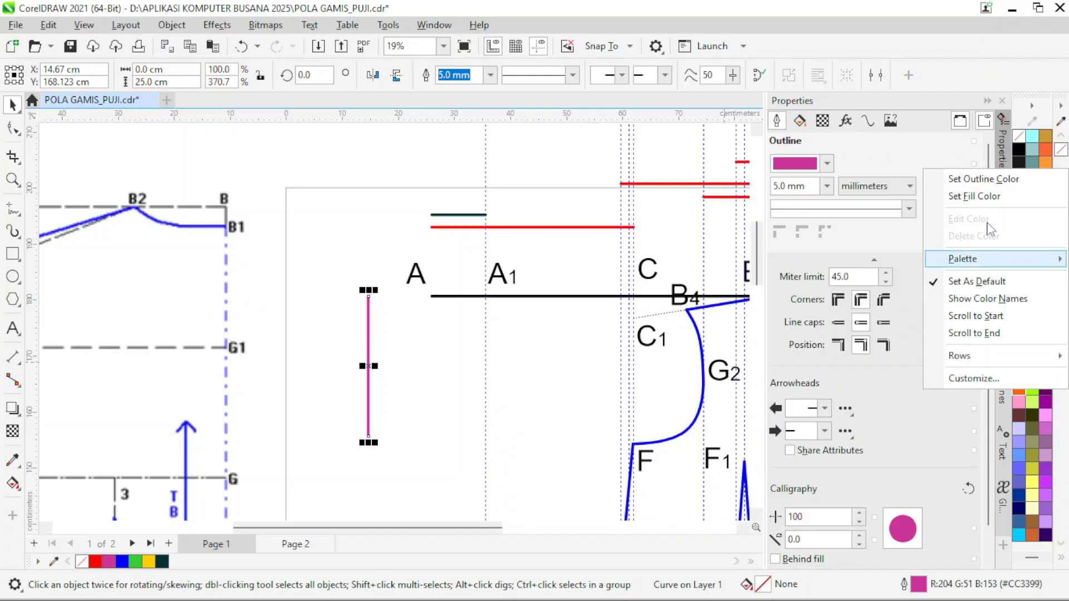
click(974, 178)
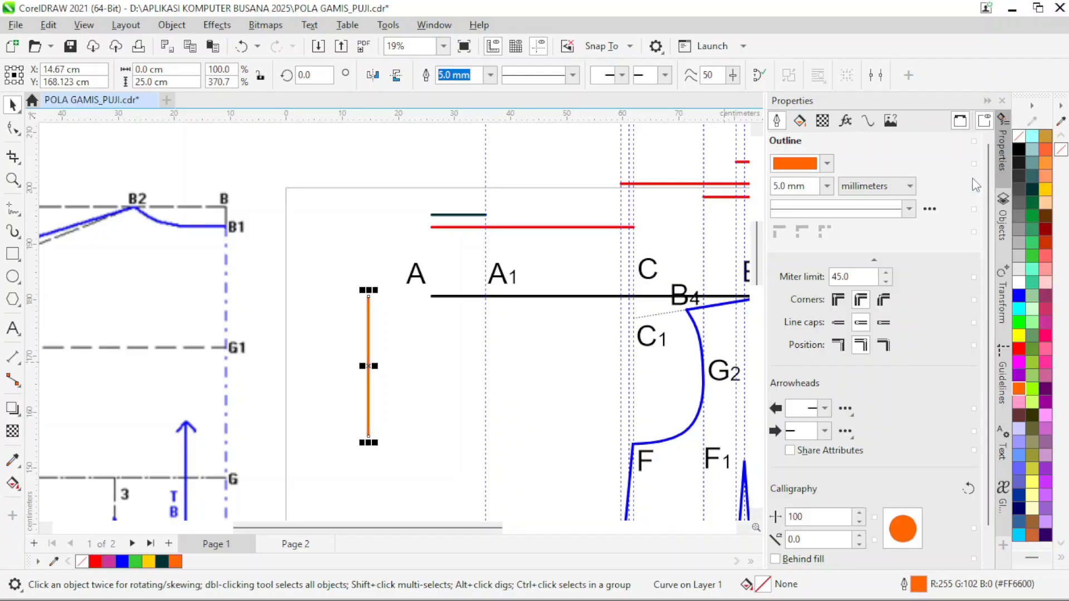
Set the orange vertical line's length to 10.6 cm and top-align it with the black horizontal line.
scroll(454, 320, down, 2)
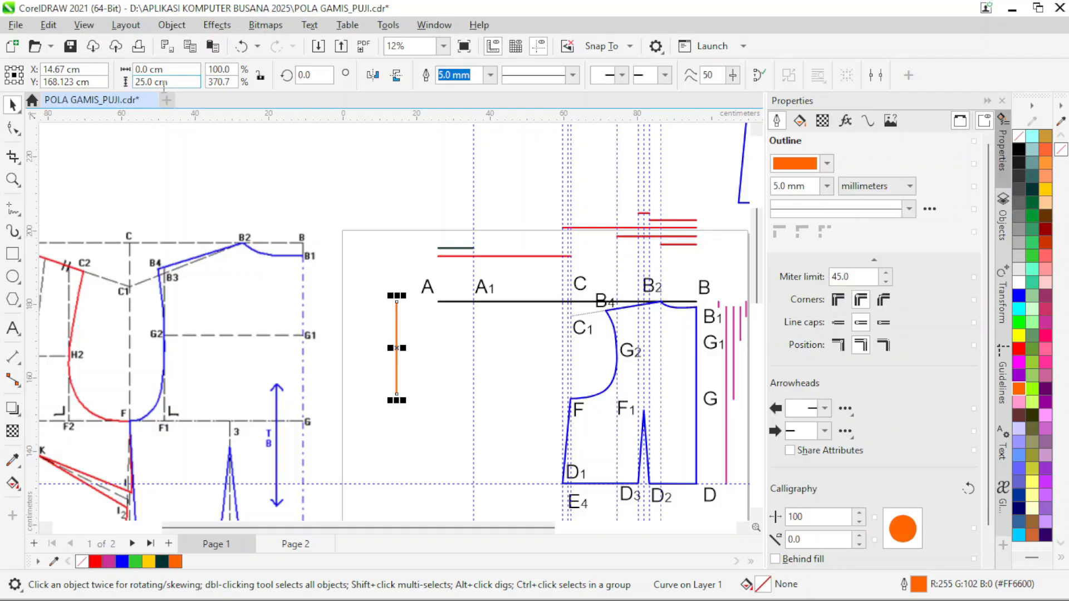
double_click(144, 82)
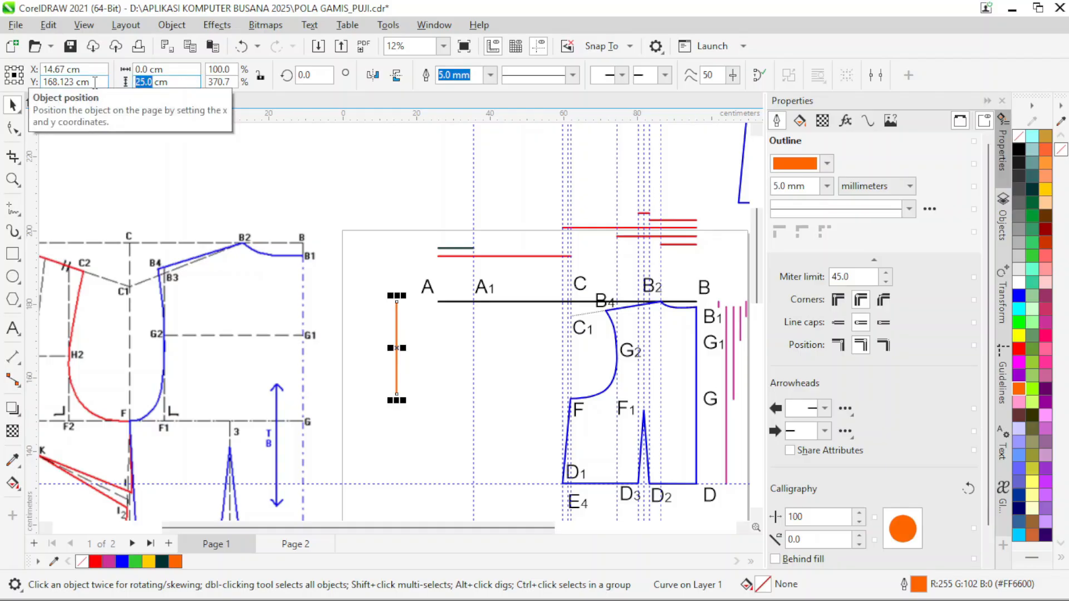
text(10.6)
key(Return)
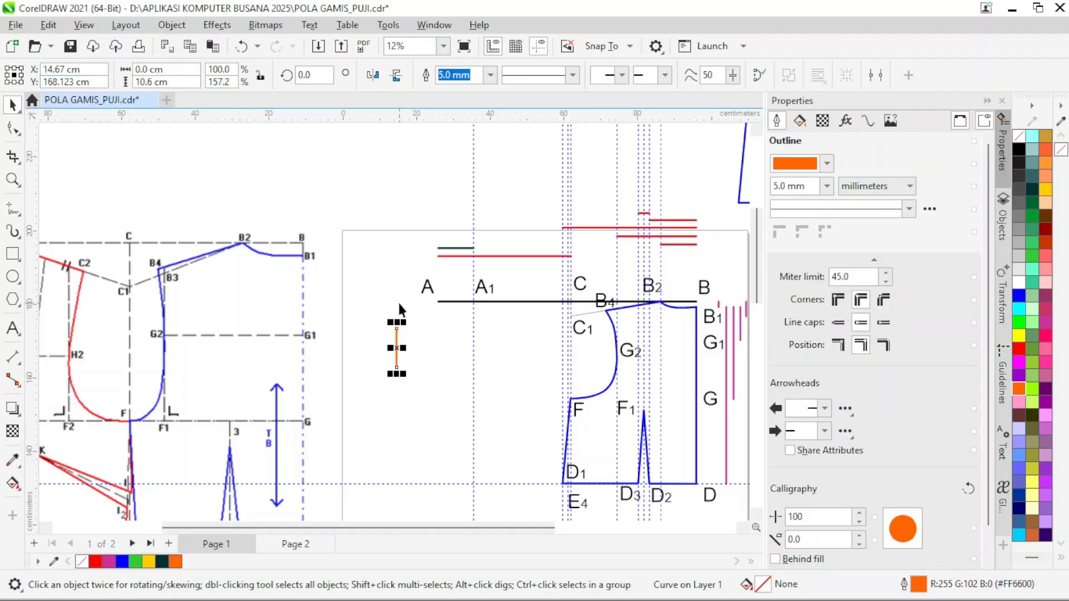
scroll(439, 340, up, 2)
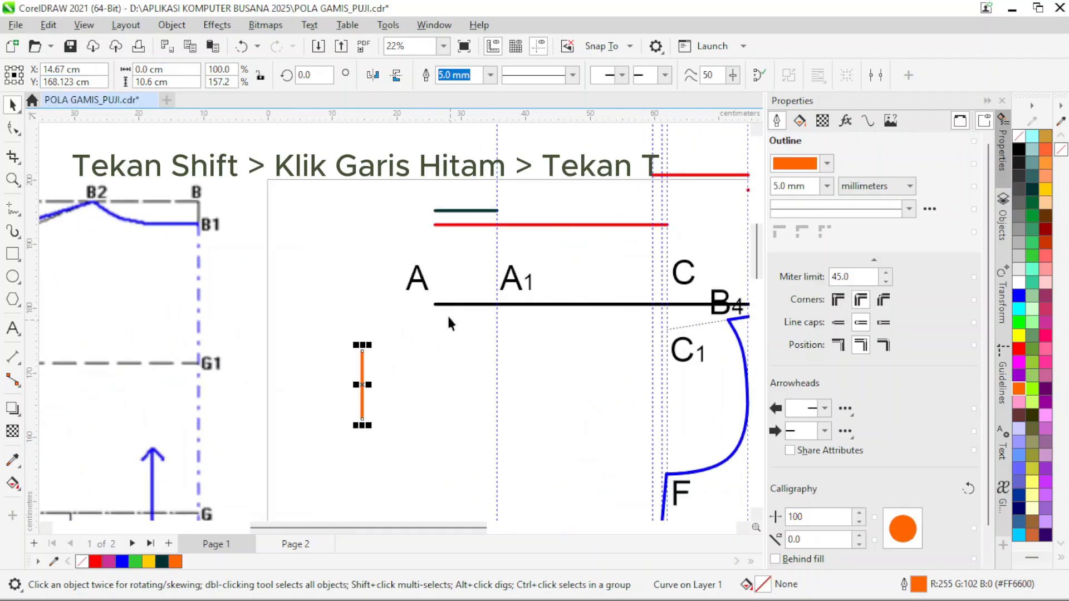
shift+click(447, 304)
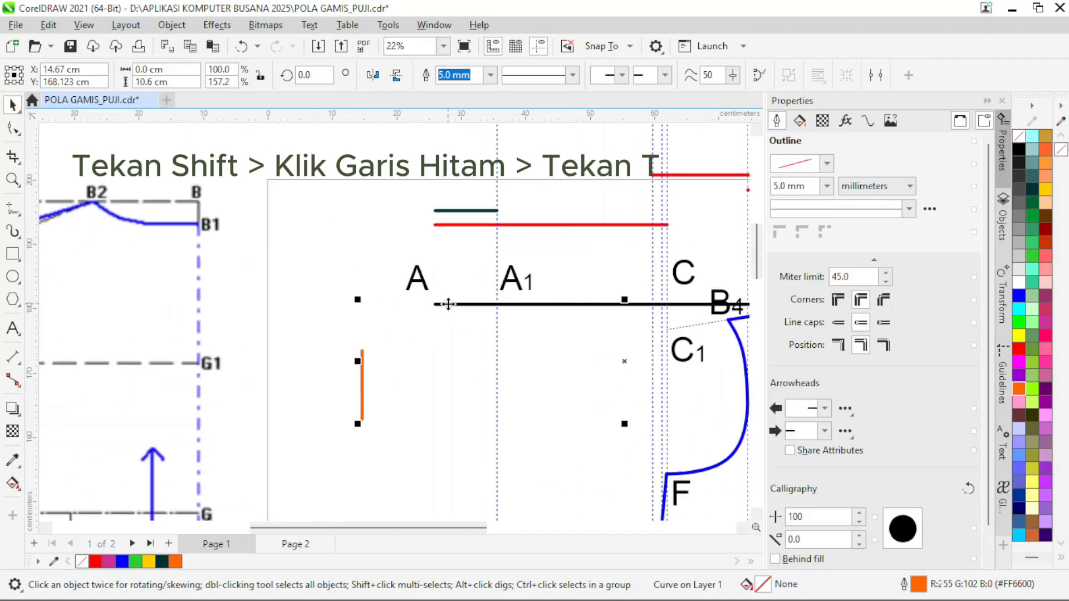
key(t)
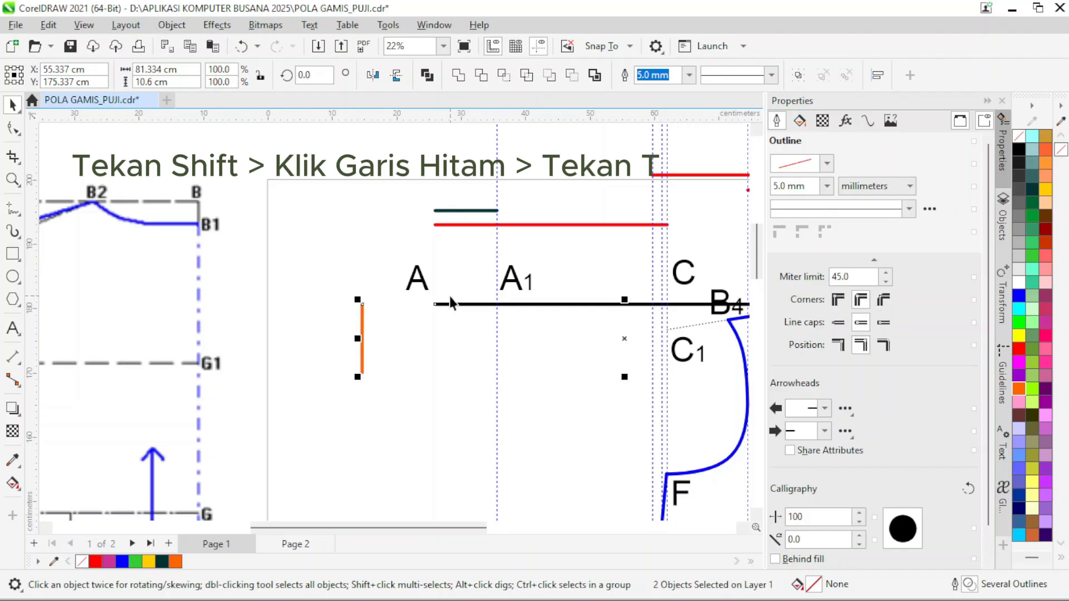
click(330, 303)
Place a horizontal guideline at the orange line's lower end and a vertical guideline at the black line's end at A.
scroll(414, 324, up, 1)
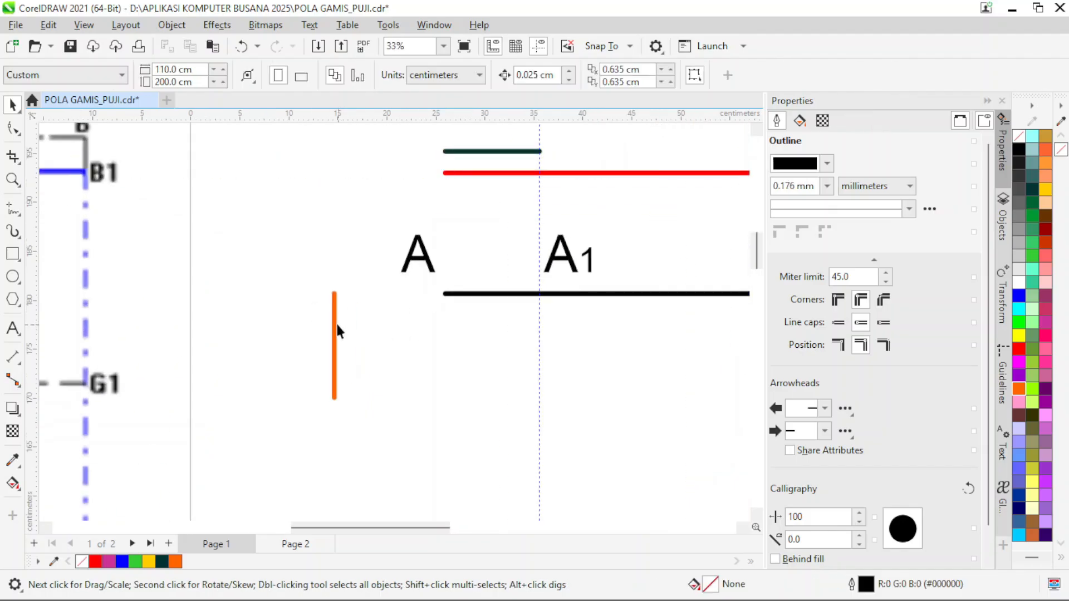
click(335, 324)
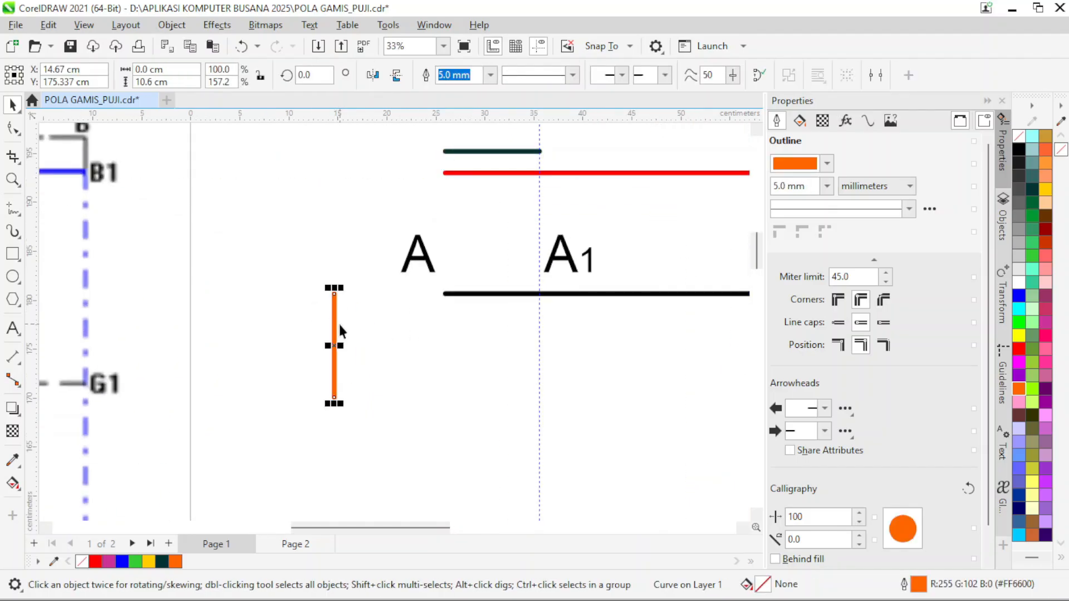
click(340, 398)
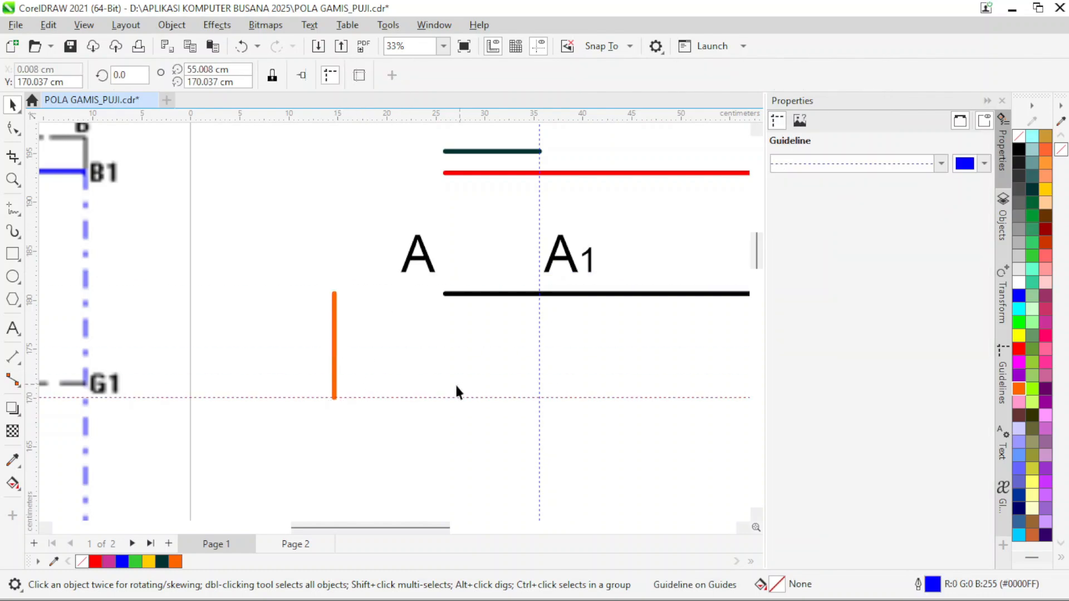
click(460, 293)
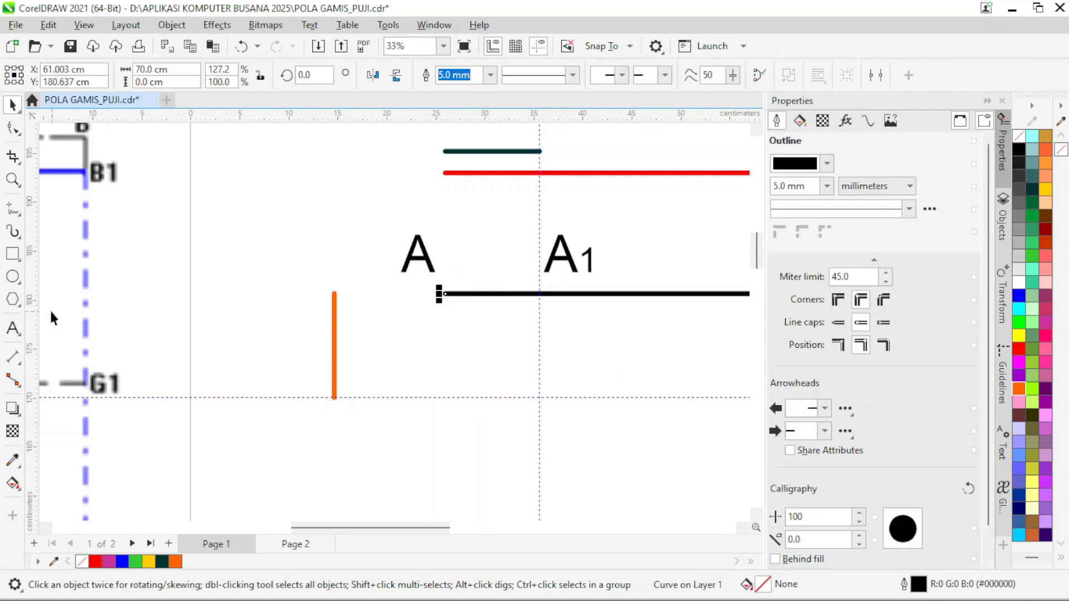
drag(36, 298, 446, 294)
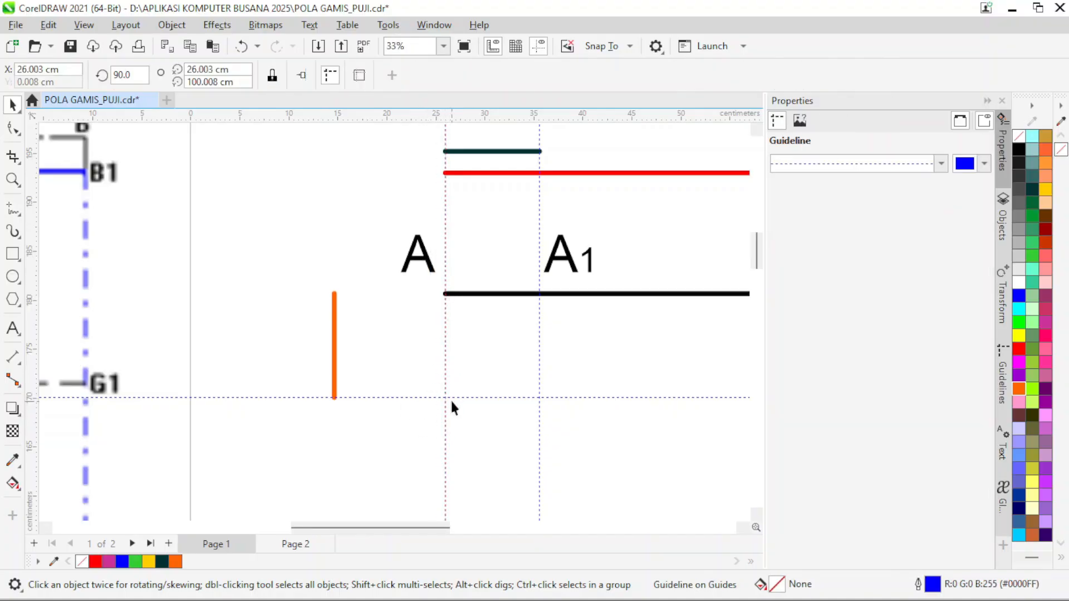
Copy the A1 label to beside the intersection of the two new guidelines below A and change its text to A2.
click(577, 269)
drag(576, 269, 418, 403)
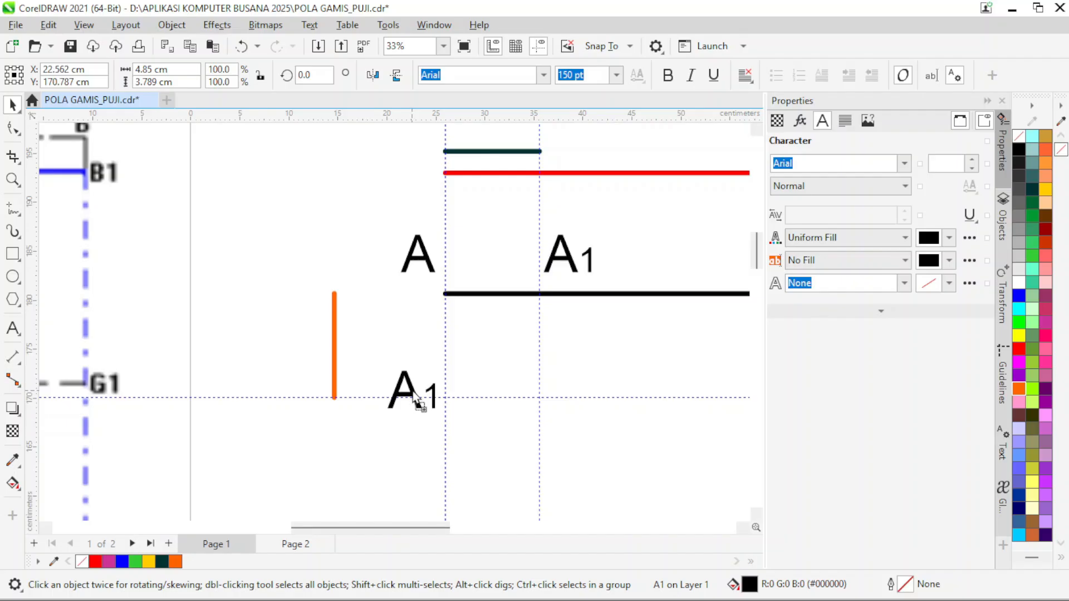
click(12, 328)
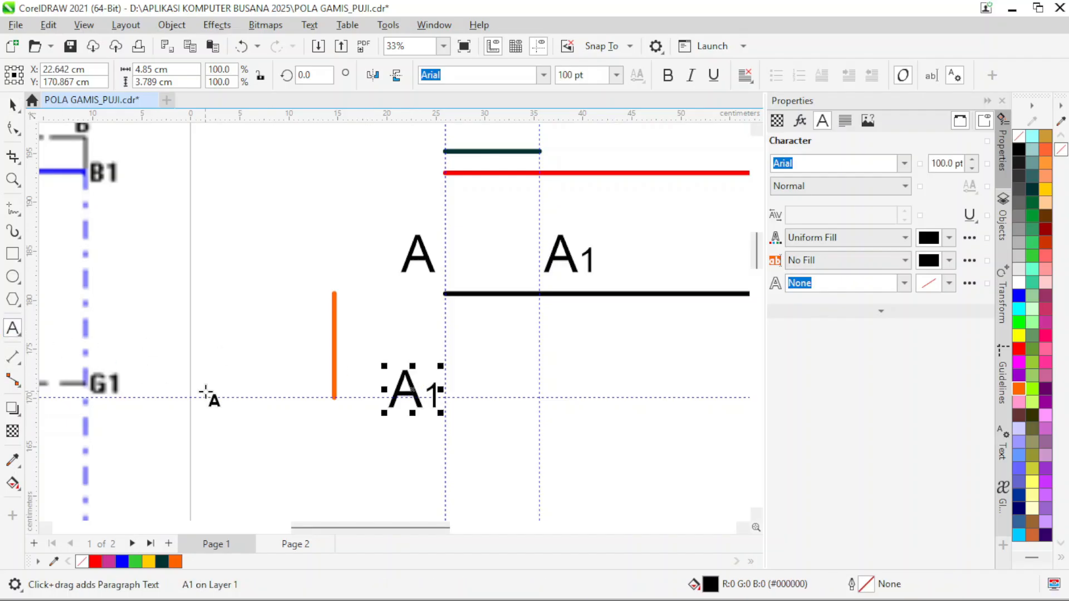
text(2)
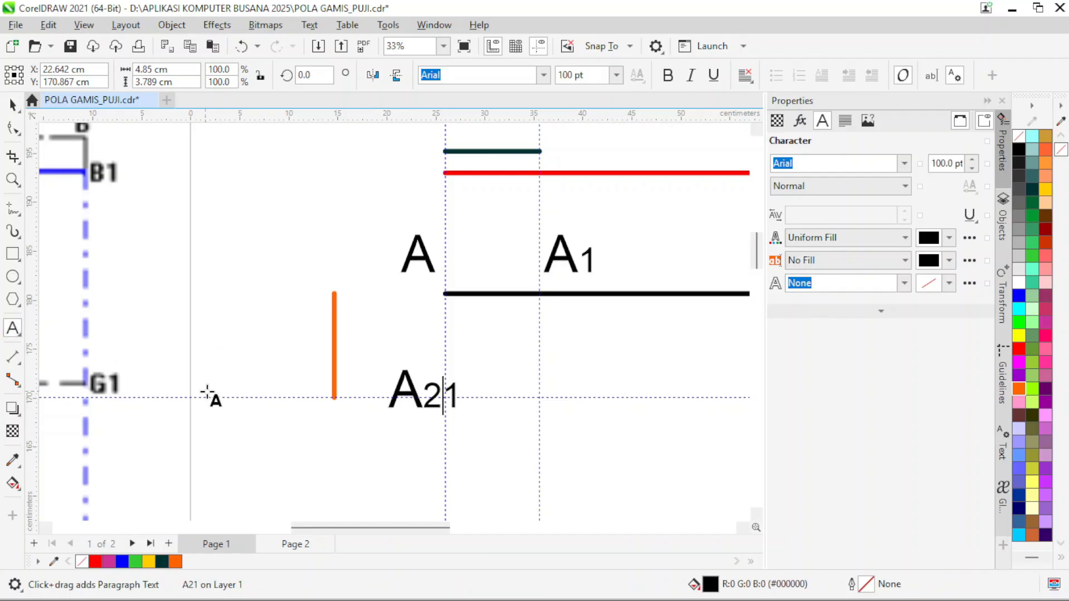
key(Delete)
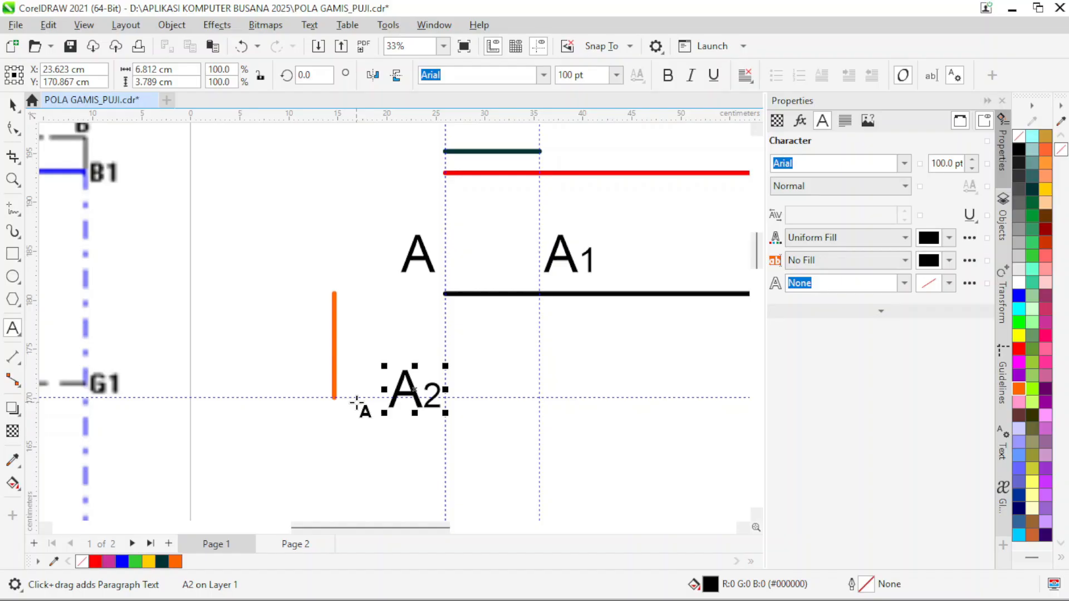
click(12, 105)
Draw a straight Bézier segment from point A1 on the black line to the guideline intersection at A2.
scroll(386, 275, down, 4)
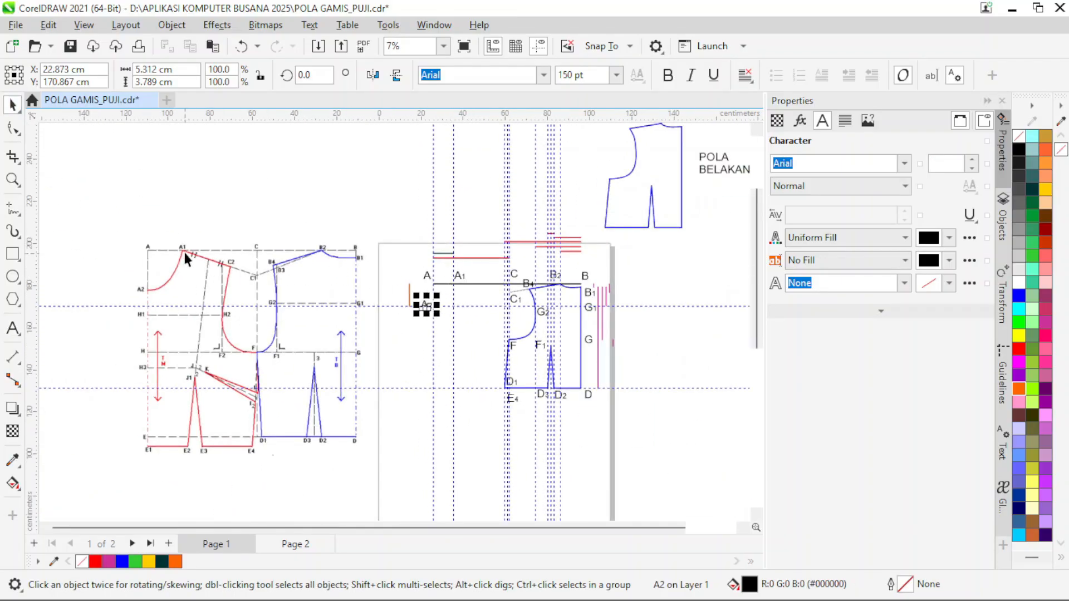
scroll(403, 316, up, 3)
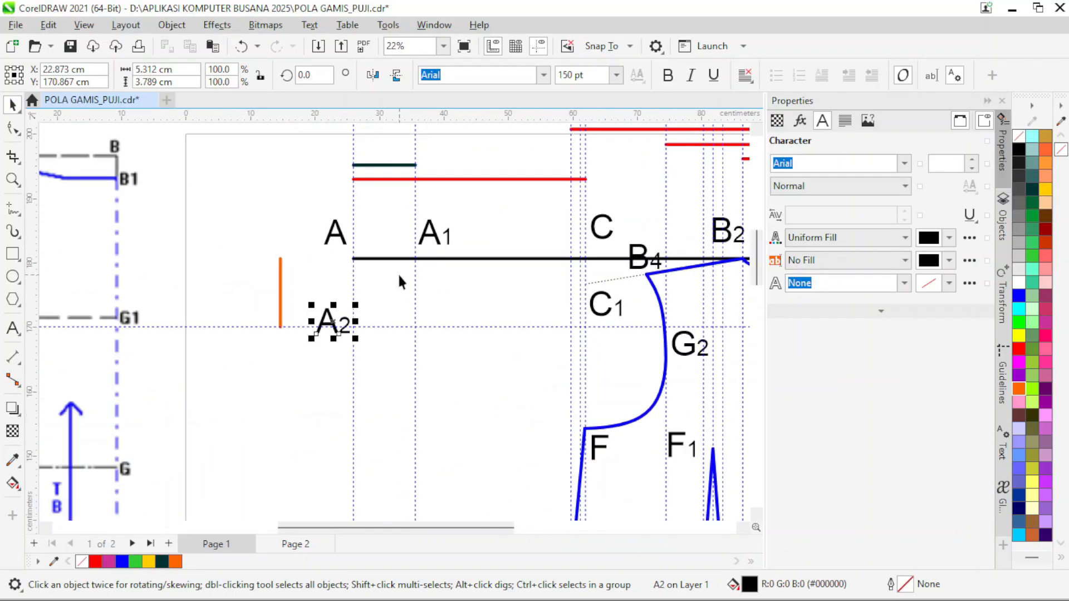
click(20, 215)
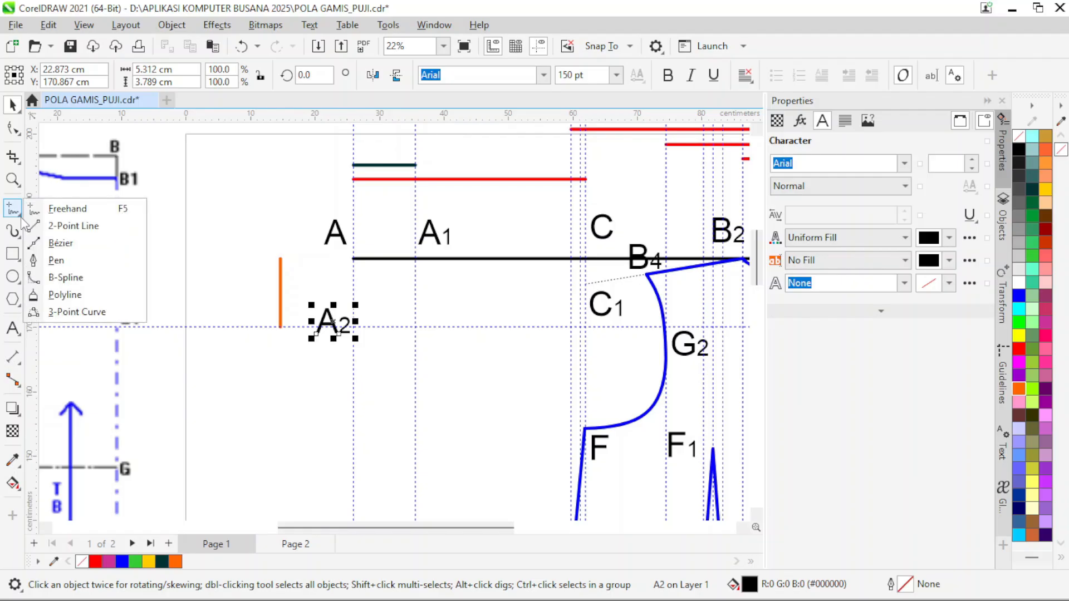
click(61, 243)
scroll(339, 367, up, 1)
scroll(338, 367, up, 3)
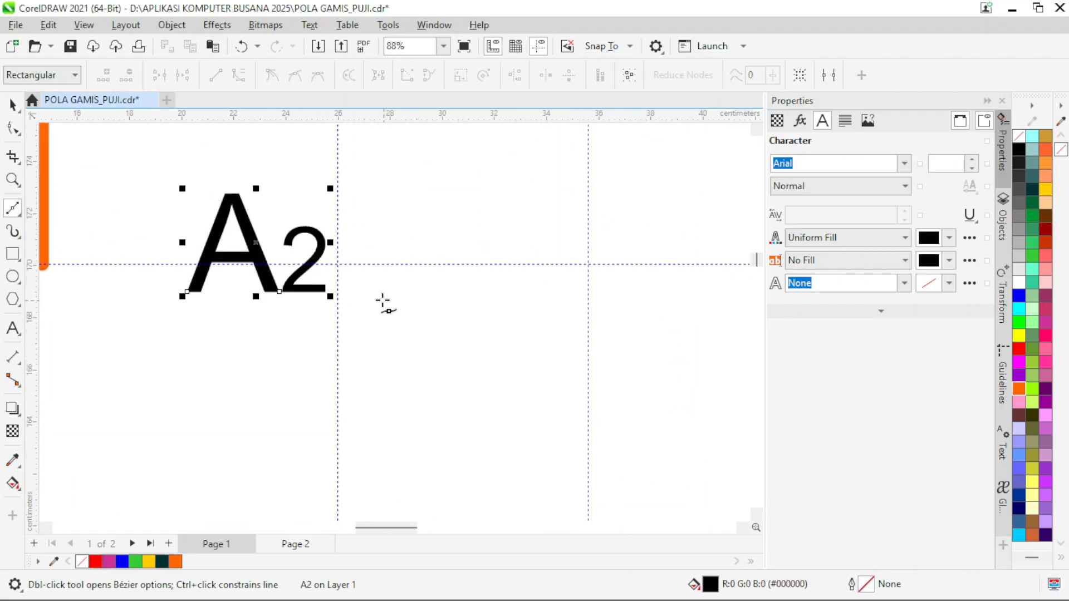
scroll(382, 303, down, 3)
scroll(486, 212, up, 2)
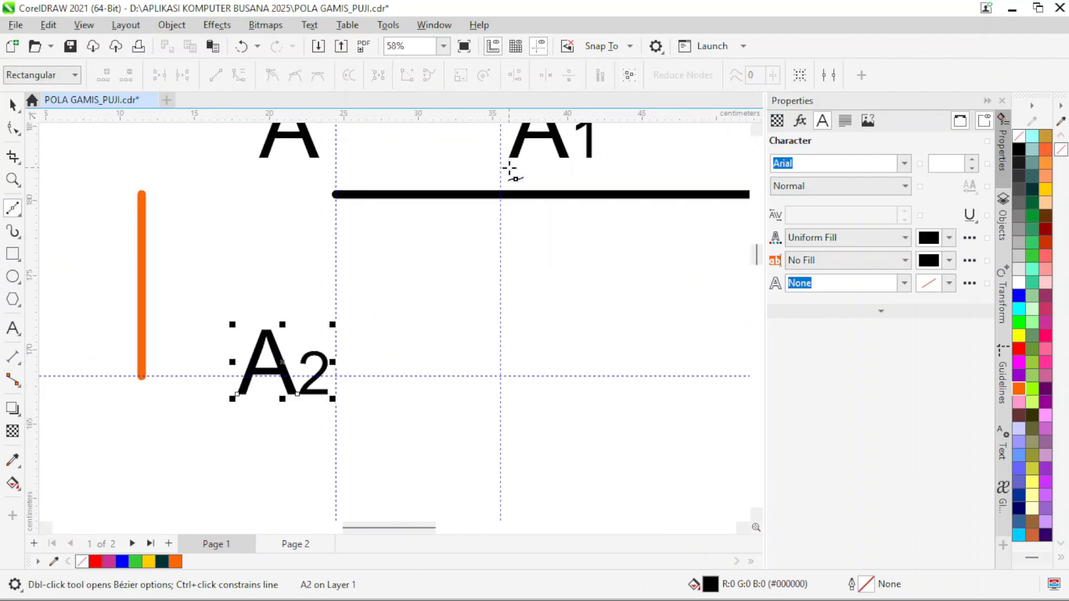
click(499, 194)
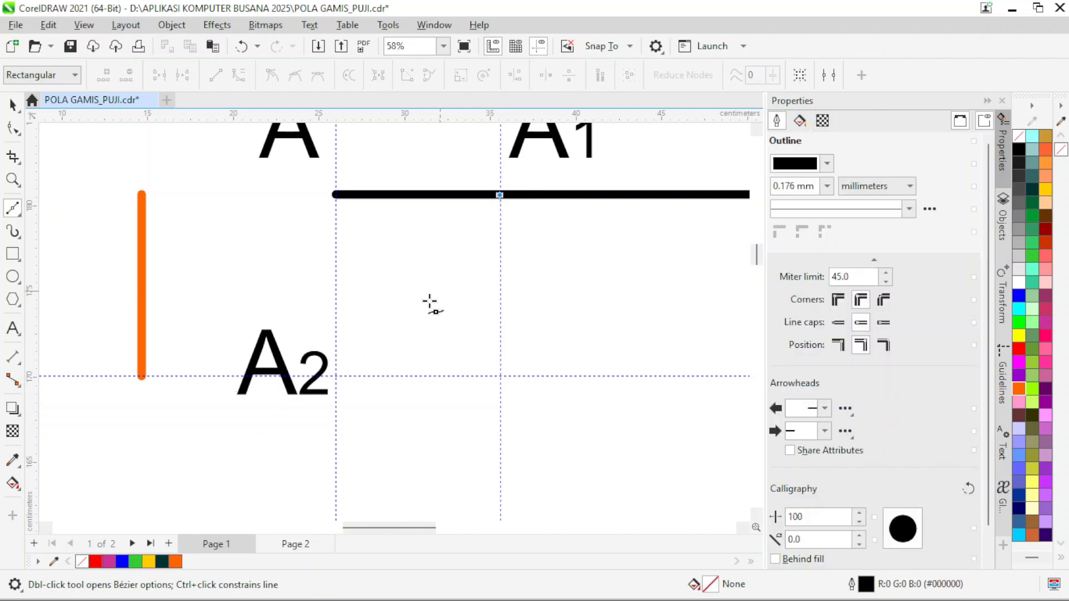
scroll(346, 375, up, 2)
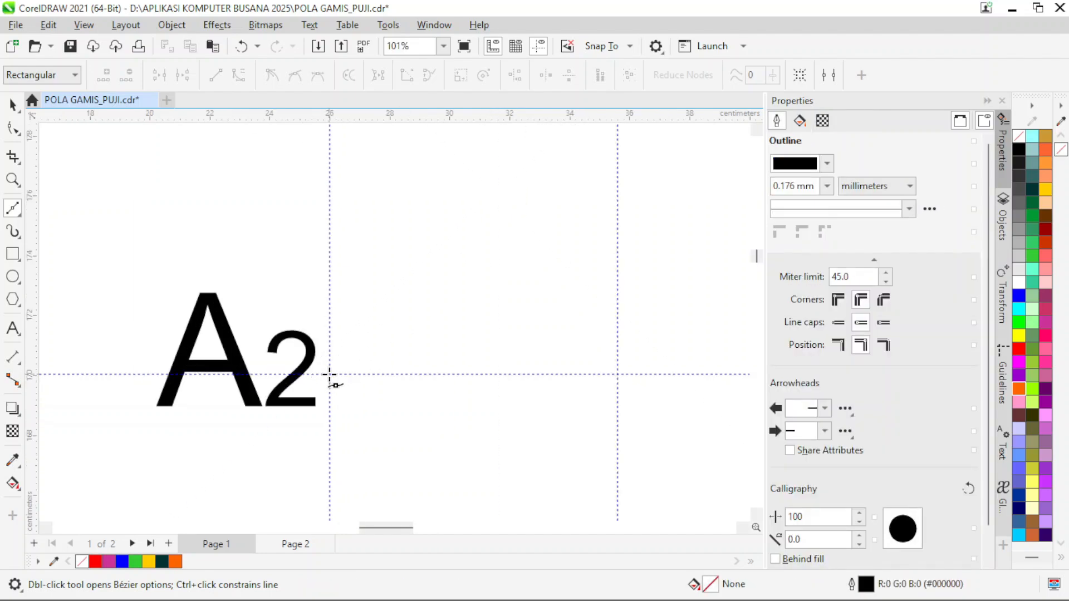
click(330, 375)
scroll(395, 362, down, 2)
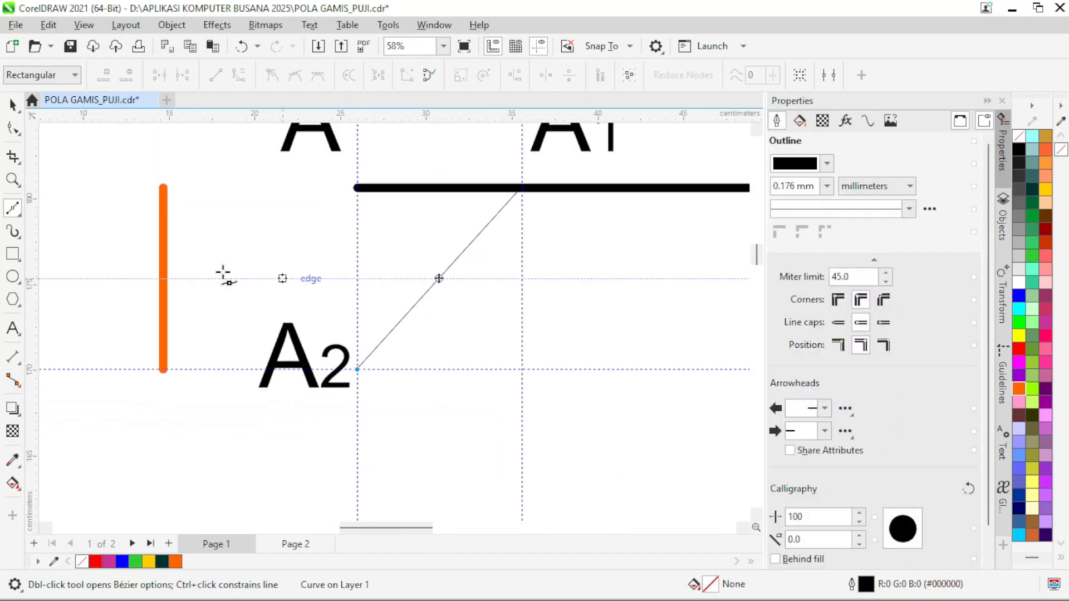
Convert the straight A1–A2 segment to a curve and bend it down and outward into a rounded neckline.
click(14, 128)
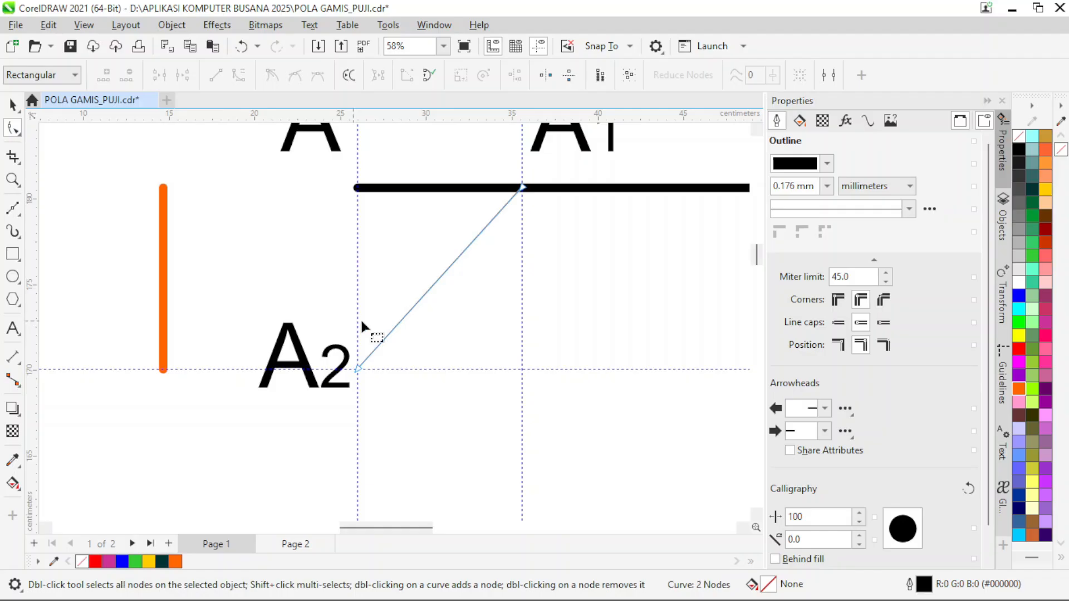
right_click(448, 269)
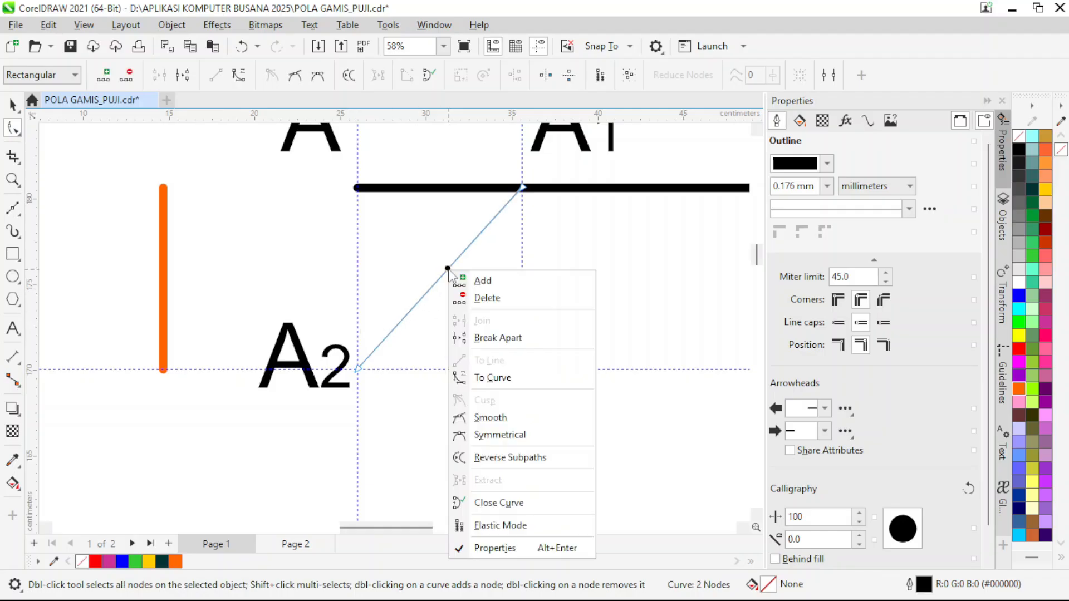
click(493, 379)
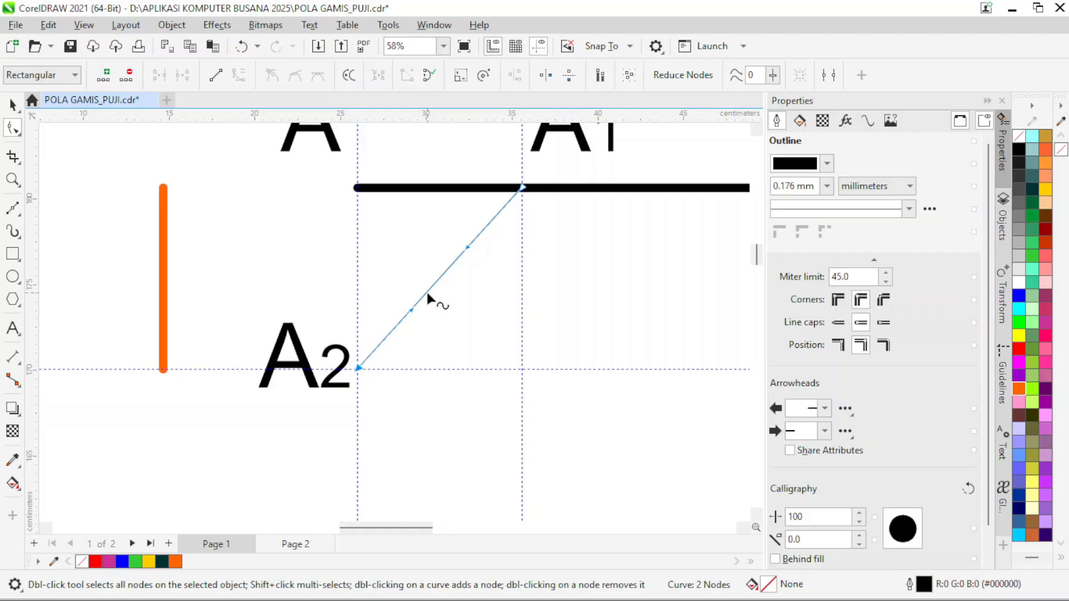
drag(430, 288, 465, 330)
scroll(465, 327, down, 2)
scroll(490, 301, down, 4)
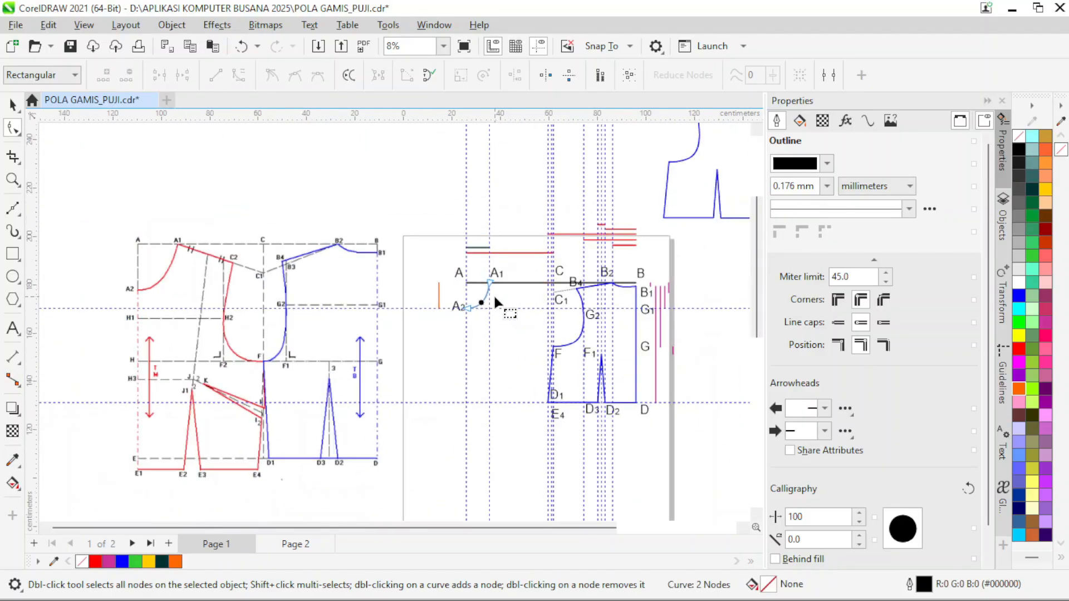
scroll(490, 300, up, 2)
scroll(487, 296, up, 1)
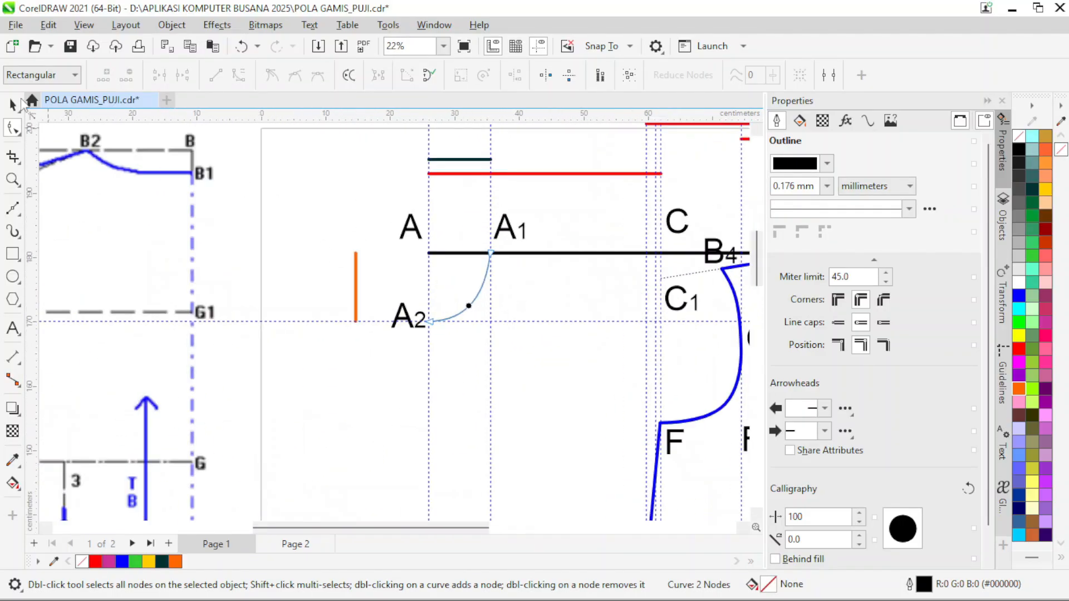
Give the neckline curve between A1 and A2 a 5.0 mm outline in red.
click(18, 109)
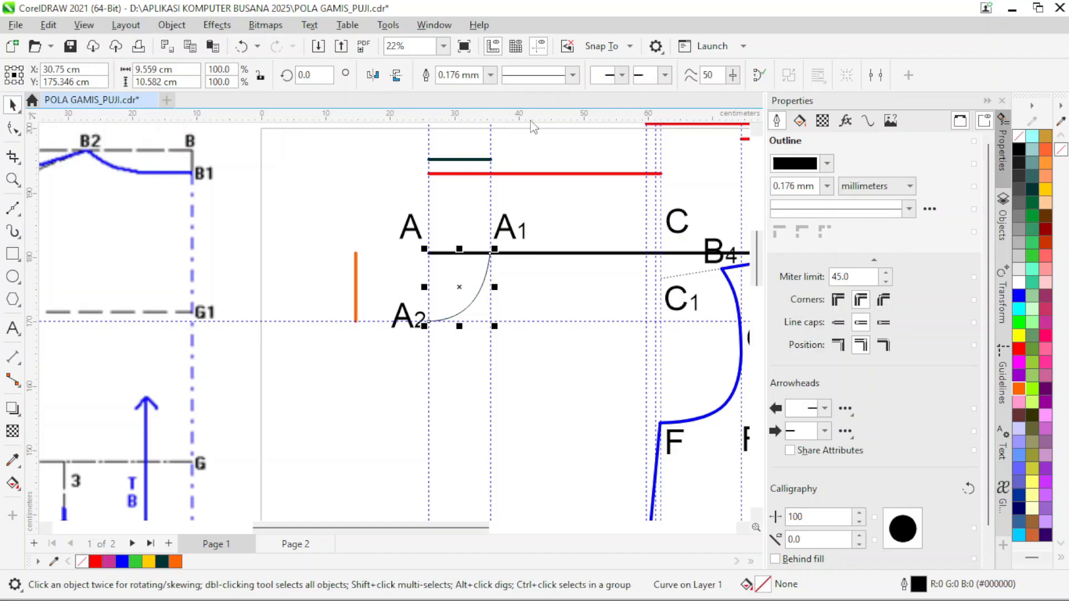
click(490, 75)
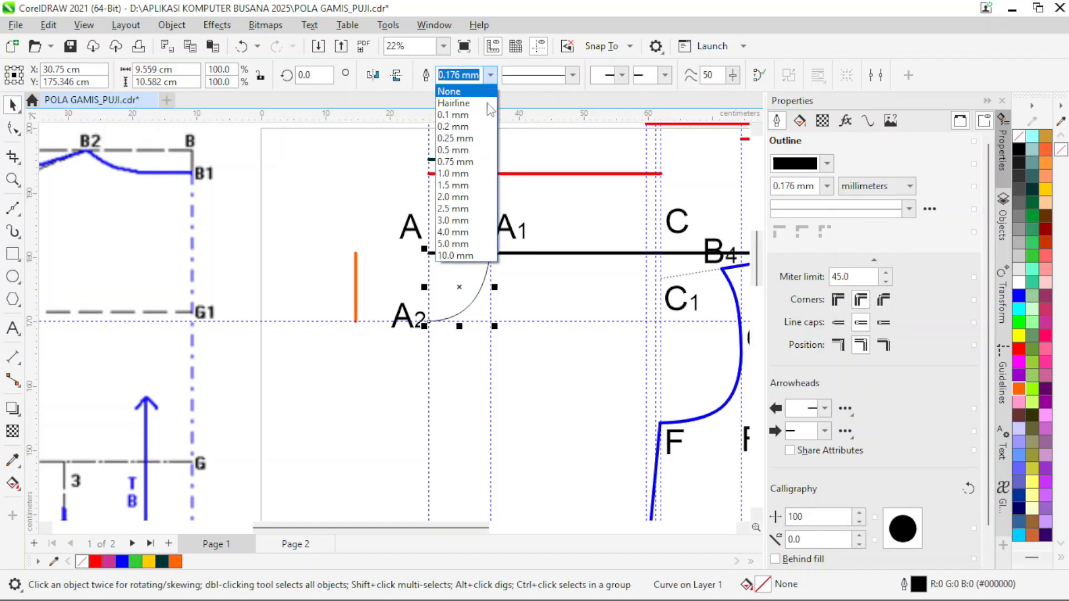
click(456, 244)
scroll(511, 247, down, 3)
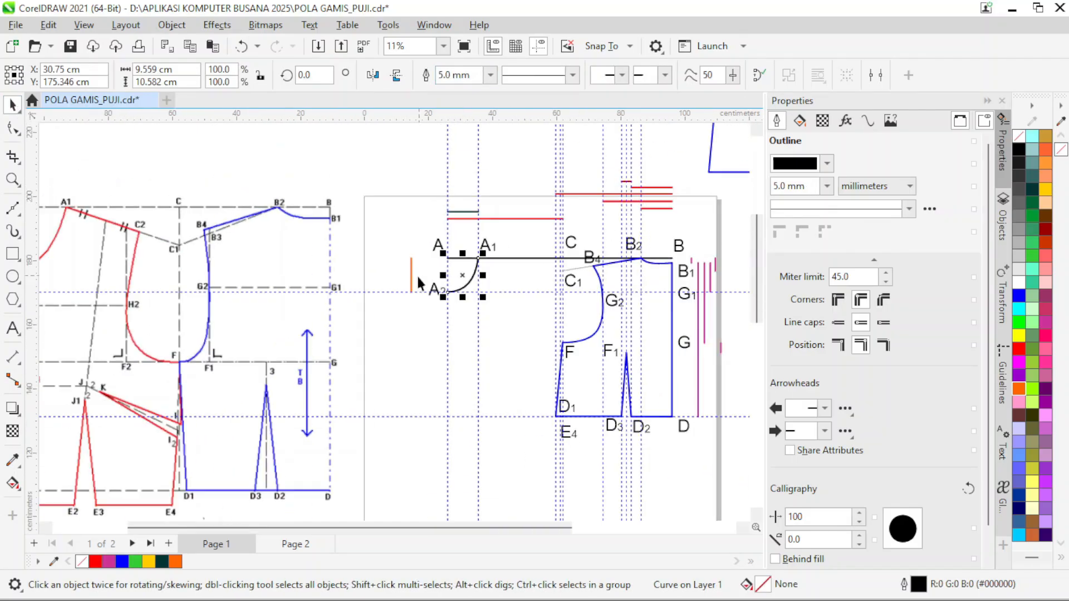
scroll(468, 276, up, 3)
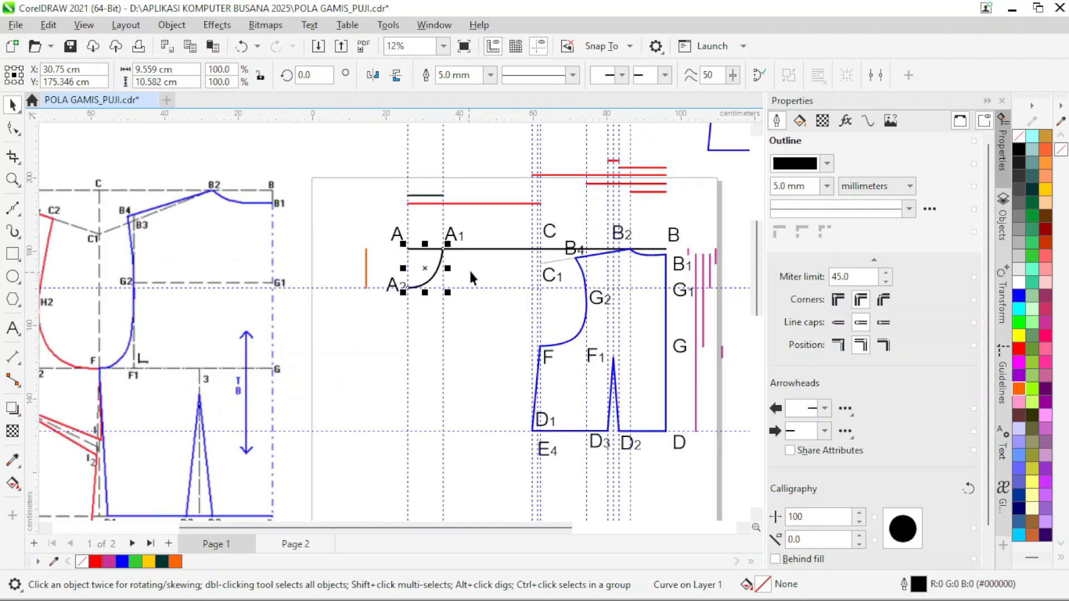
right_click(1020, 348)
click(1016, 365)
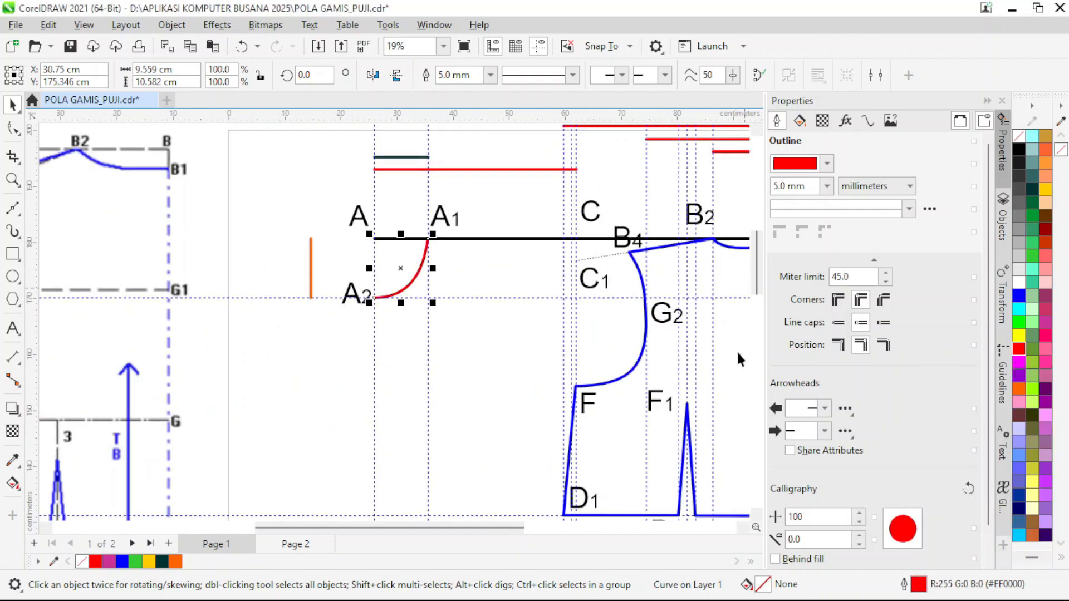
scroll(463, 319, down, 3)
scroll(464, 312, up, 1)
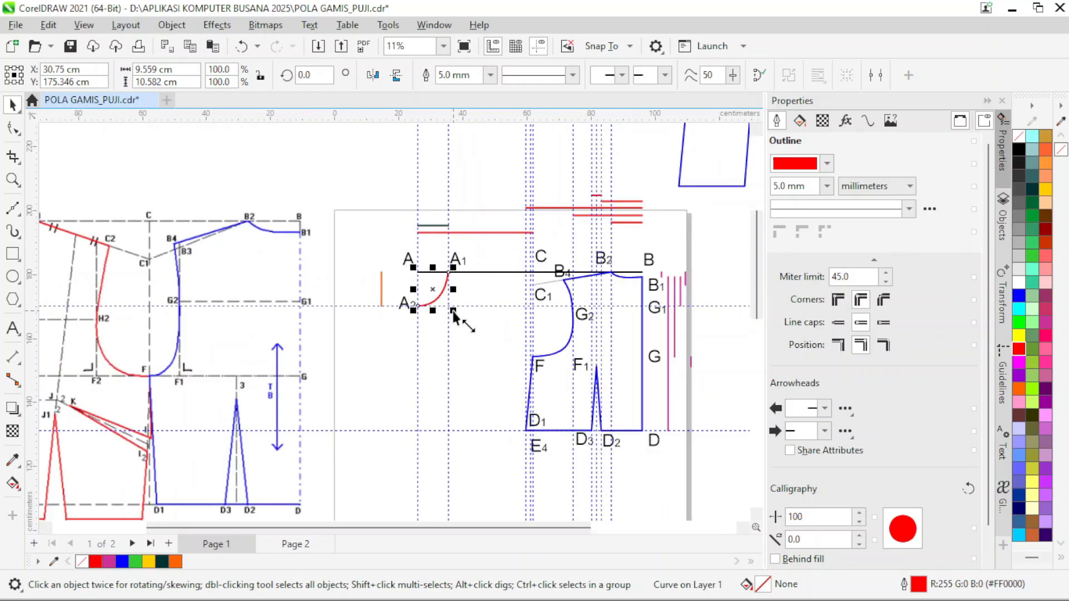
scroll(459, 313, down, 1)
scroll(491, 299, up, 1)
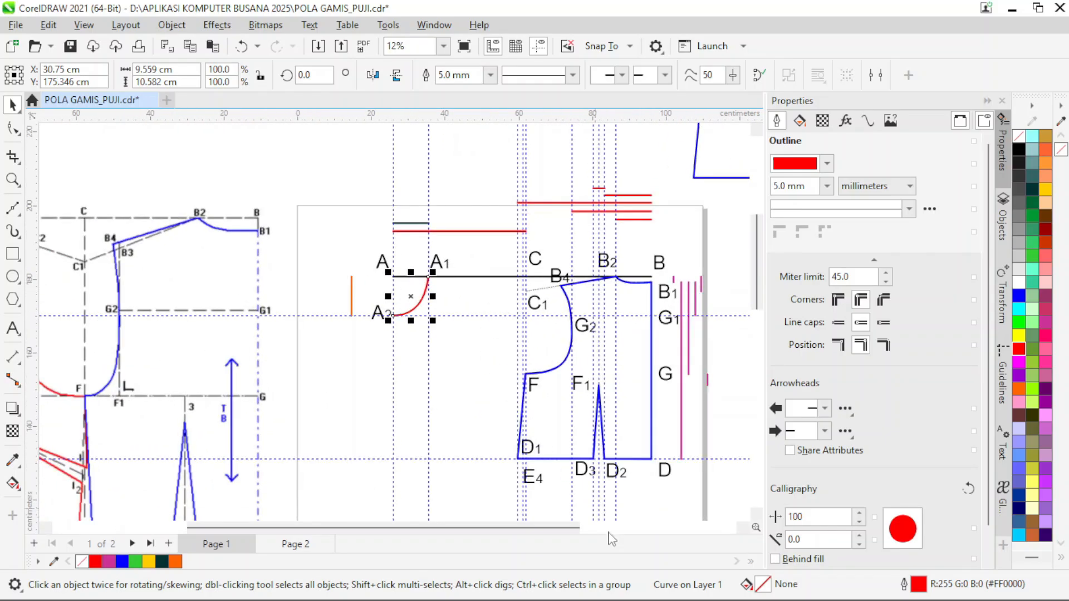
Look up the A1-C2 shoulder length (Panjang bahu) entry in the Word jobsheet and return to the CorelDRAW pattern.
click(812, 593)
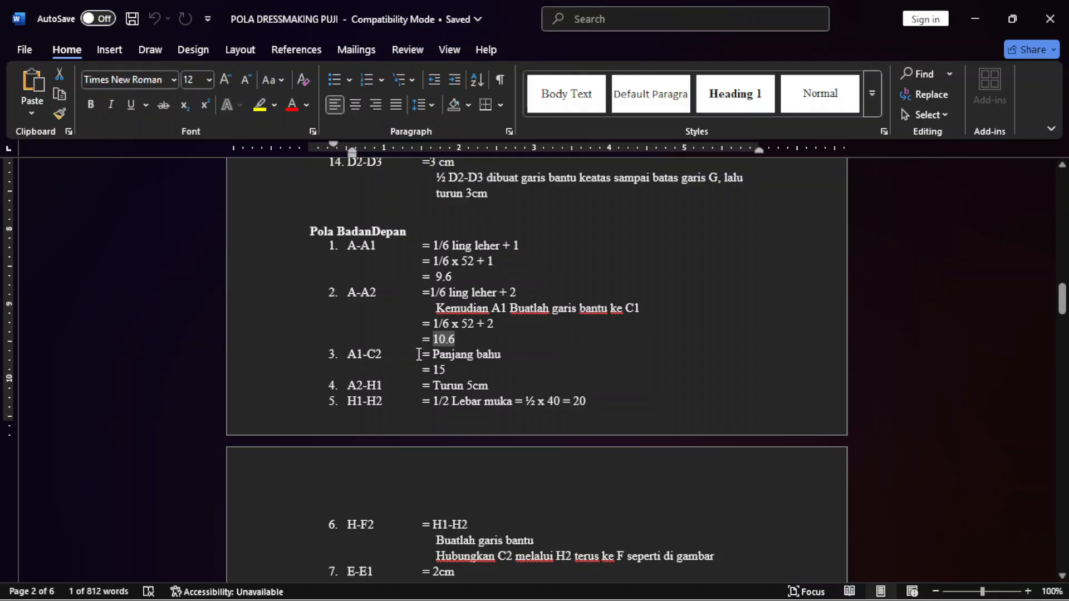
drag(454, 373, 423, 354)
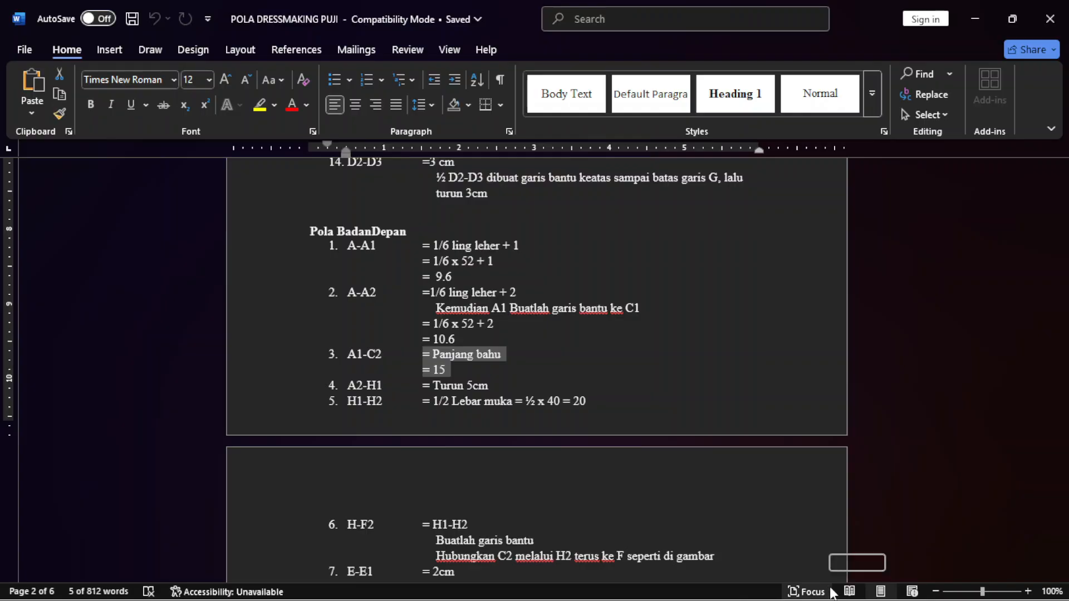
click(778, 582)
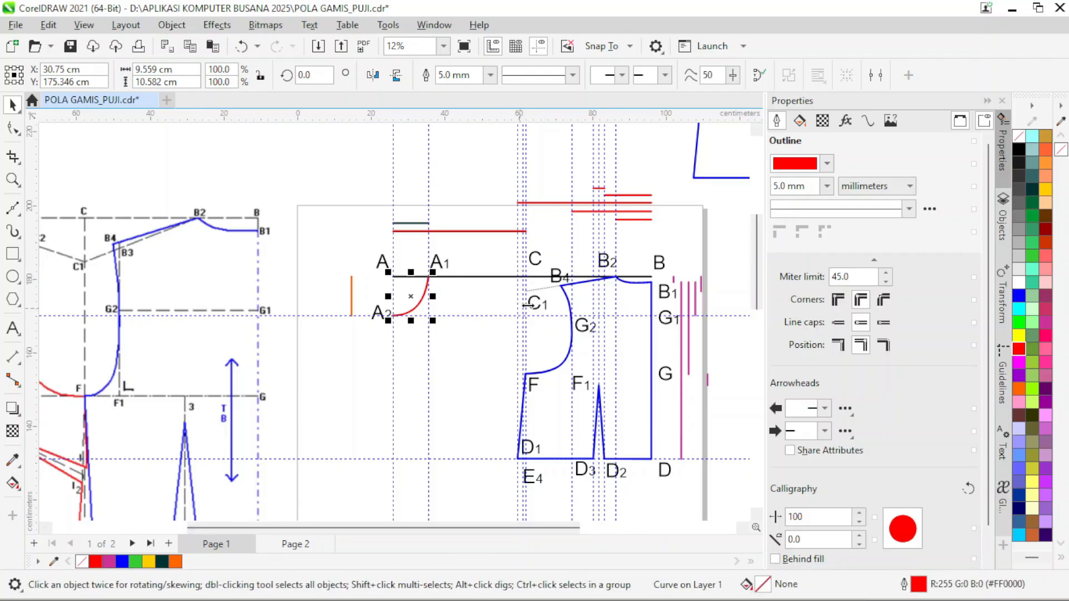
Examine the dashed line from C1 through B4 and how it lies relative to point A1 and the neckline.
scroll(544, 305, up, 2)
scroll(544, 305, up, 1)
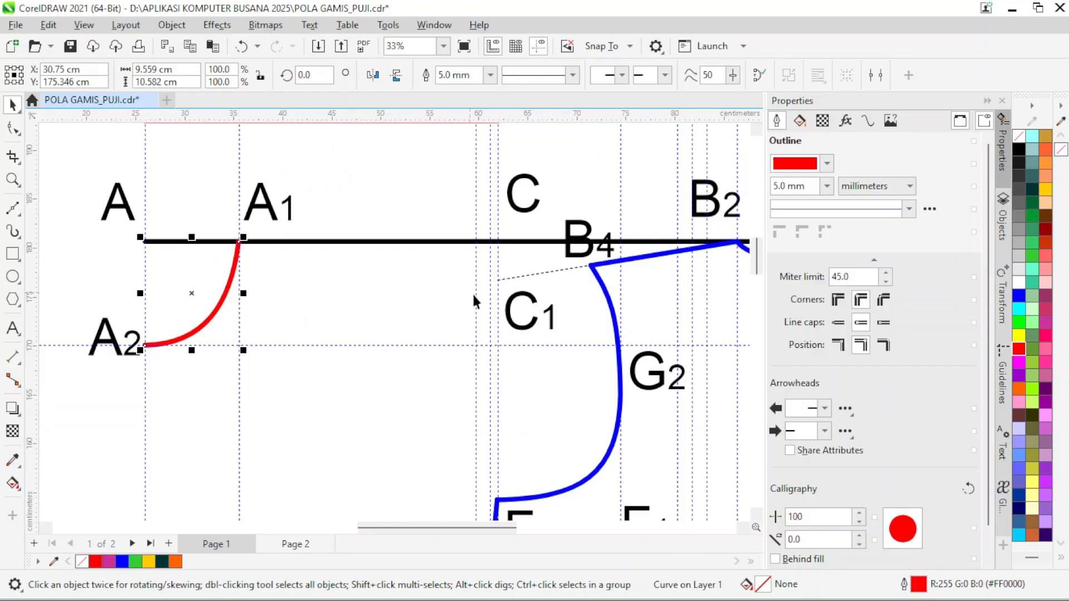
scroll(516, 292, up, 1)
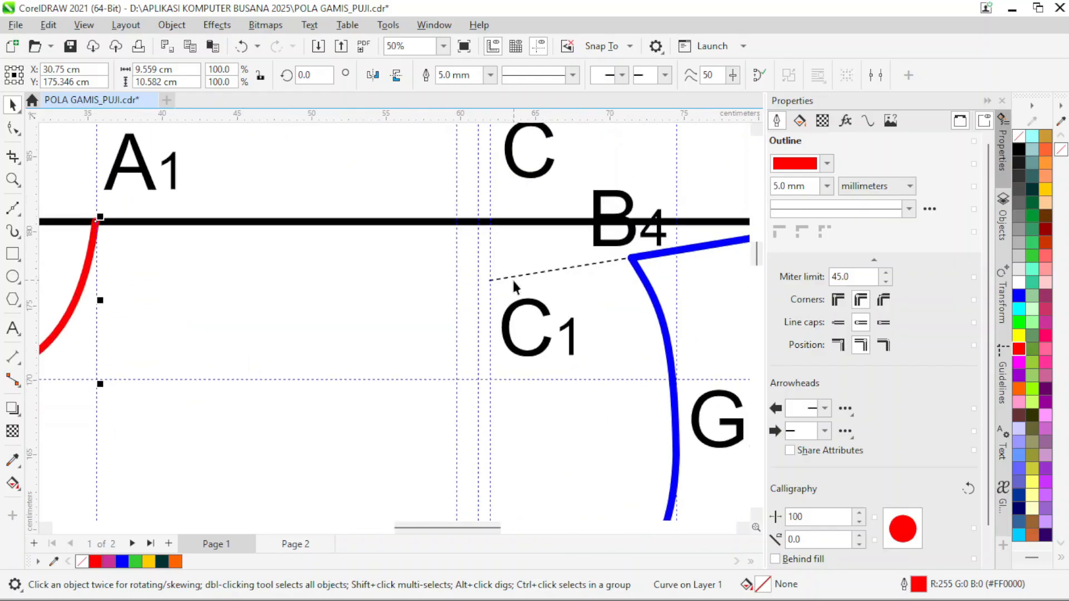
scroll(514, 286, down, 1)
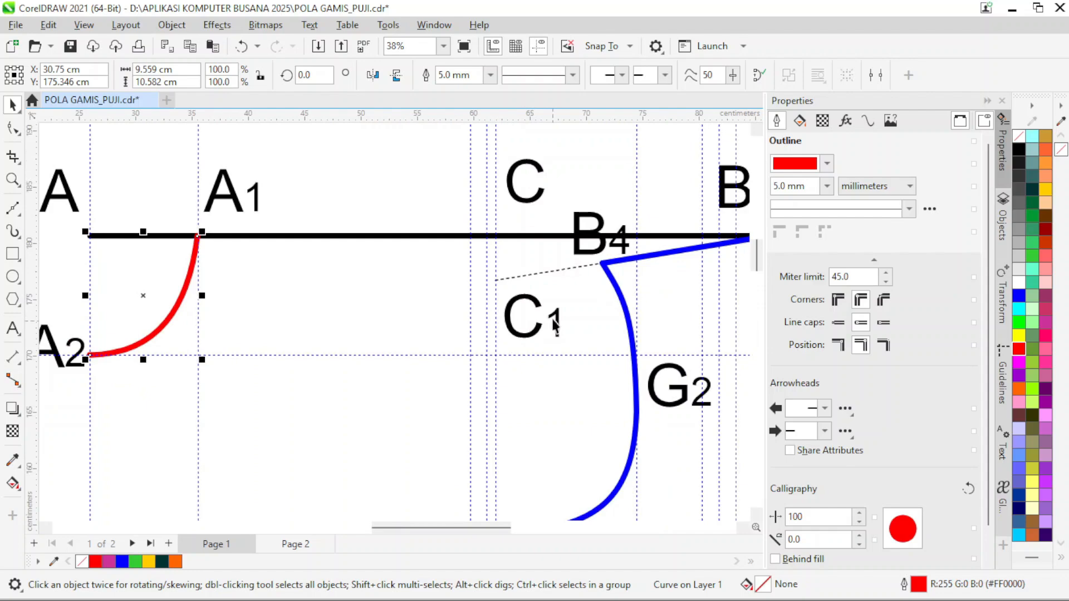
click(536, 273)
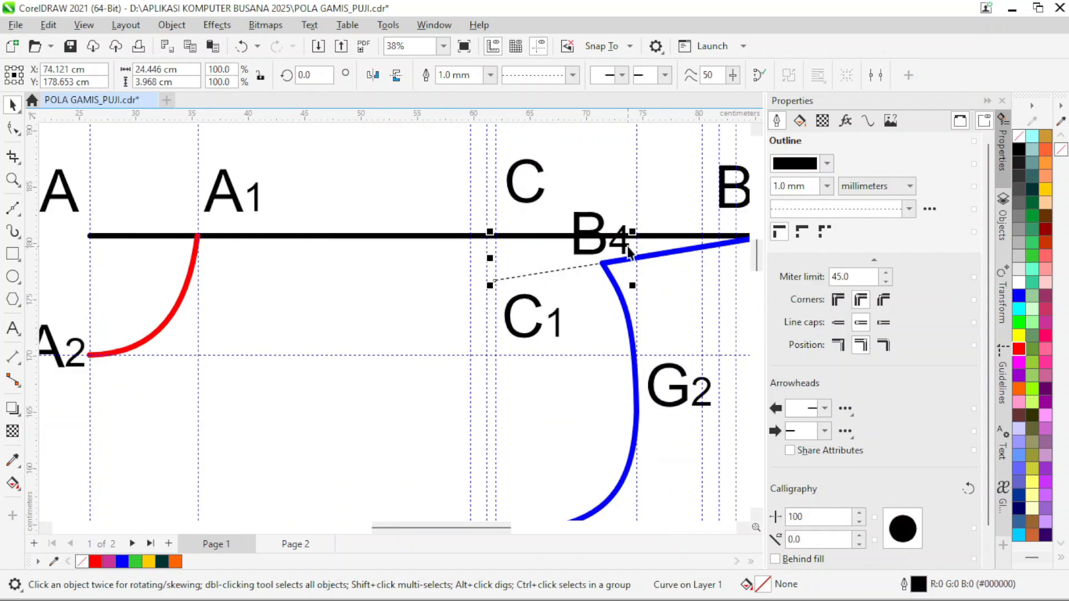
scroll(595, 262, down, 2)
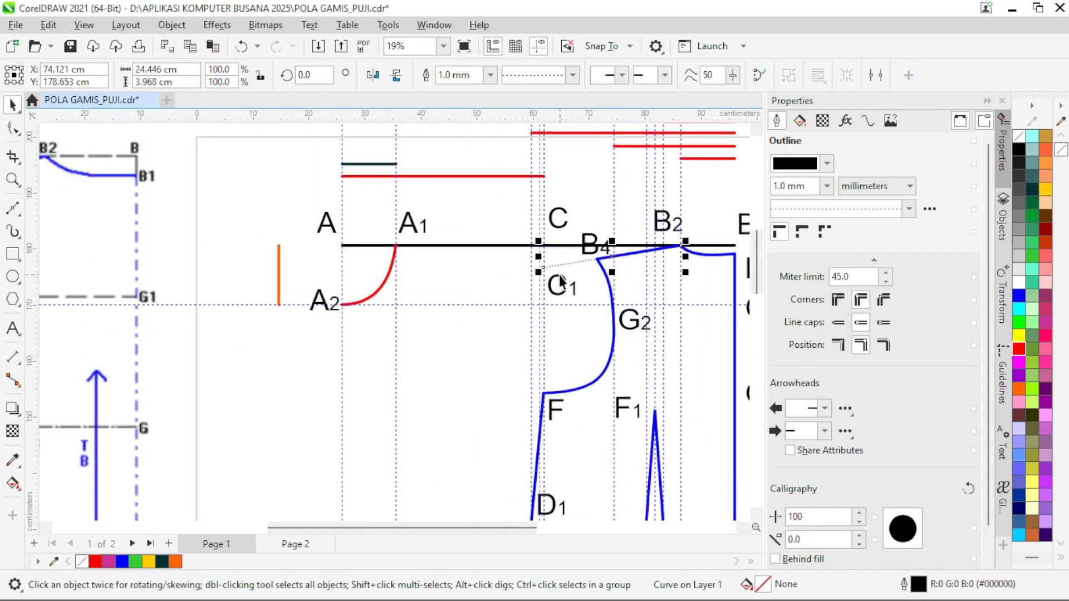
scroll(554, 286, up, 2)
scroll(282, 237, down, 2)
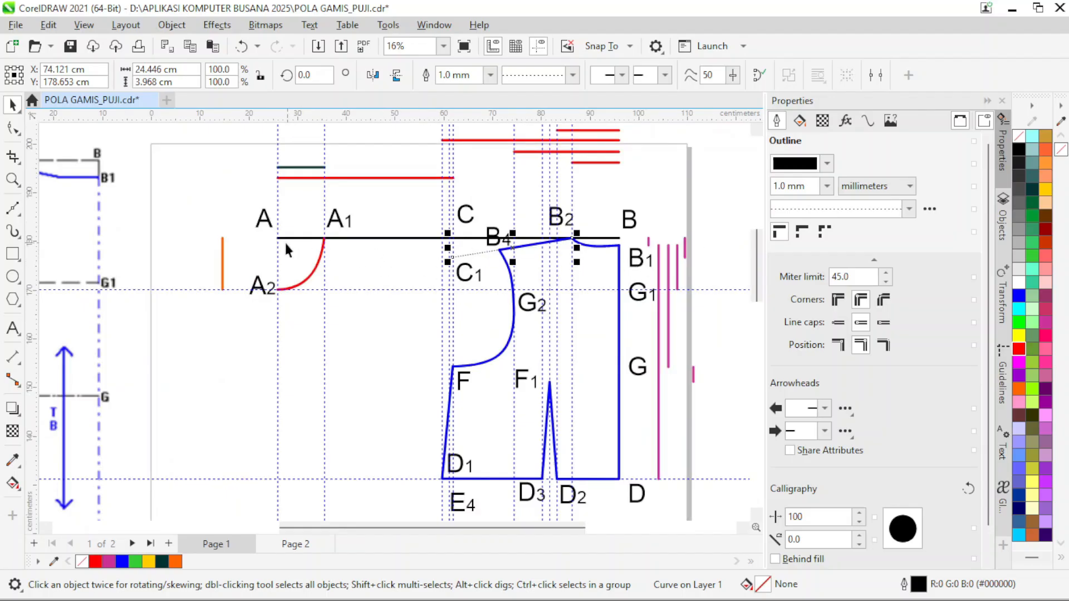
Copy the orange vertical line to about 2.4 cm on its left and set the copy's length to 5 cm.
scroll(224, 258, up, 2)
click(223, 270)
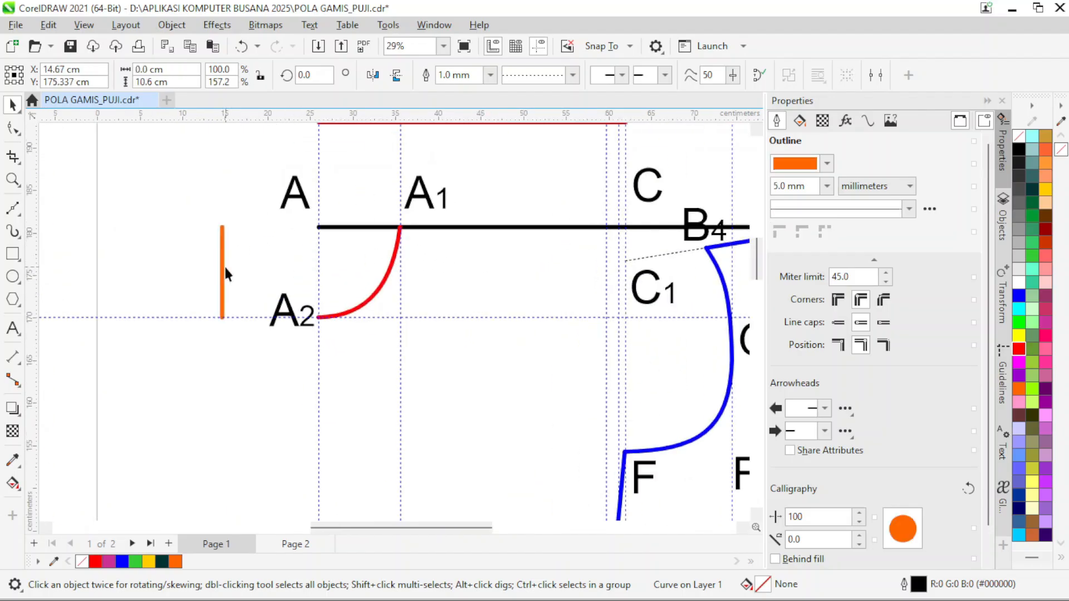
scroll(223, 270, up, 2)
drag(211, 277, 193, 267)
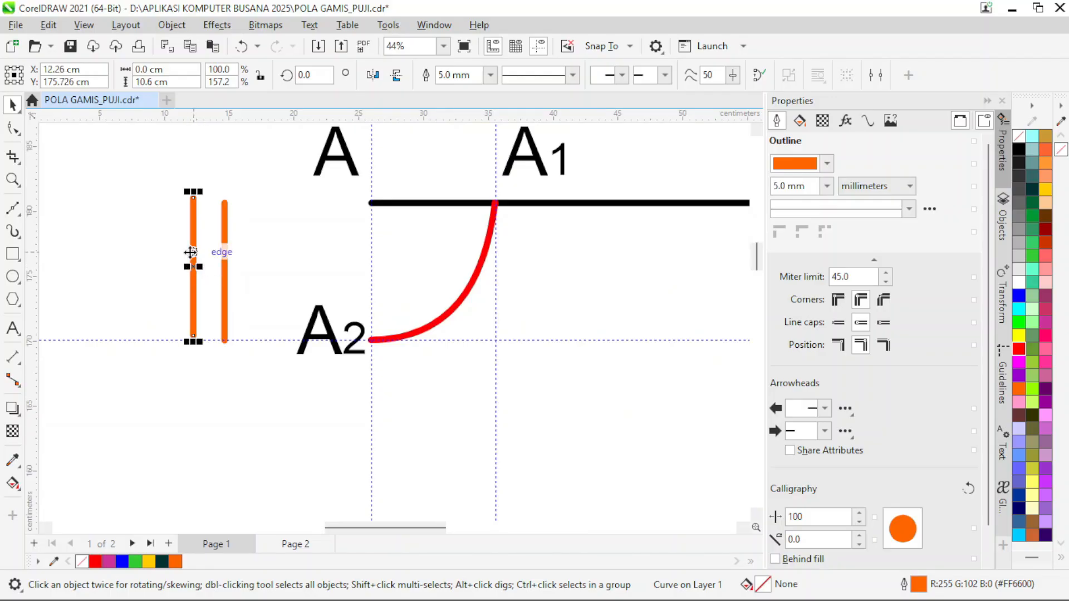
double_click(143, 81)
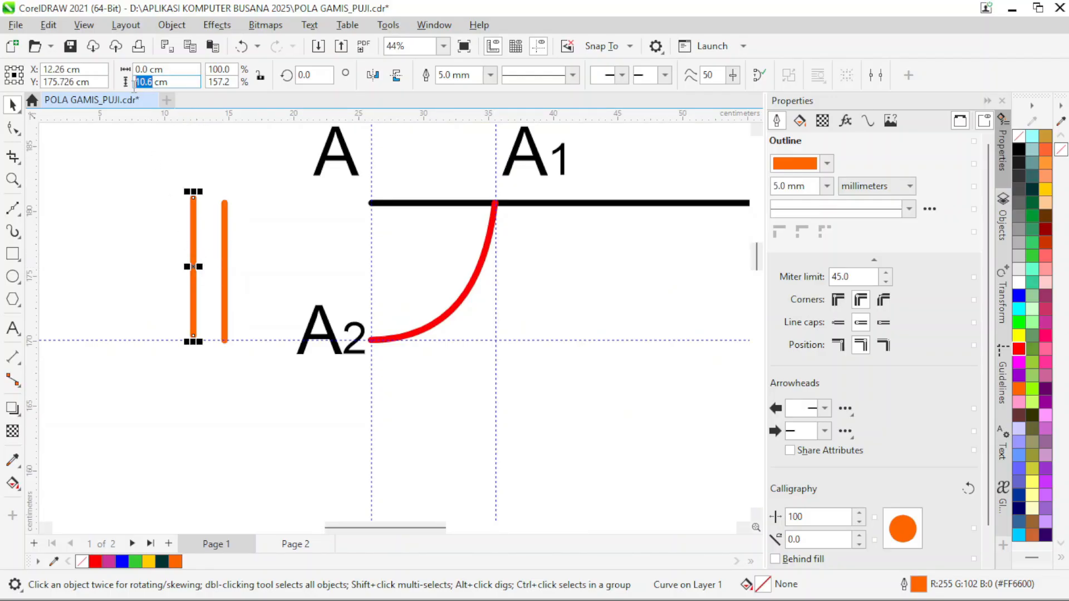
text(5)
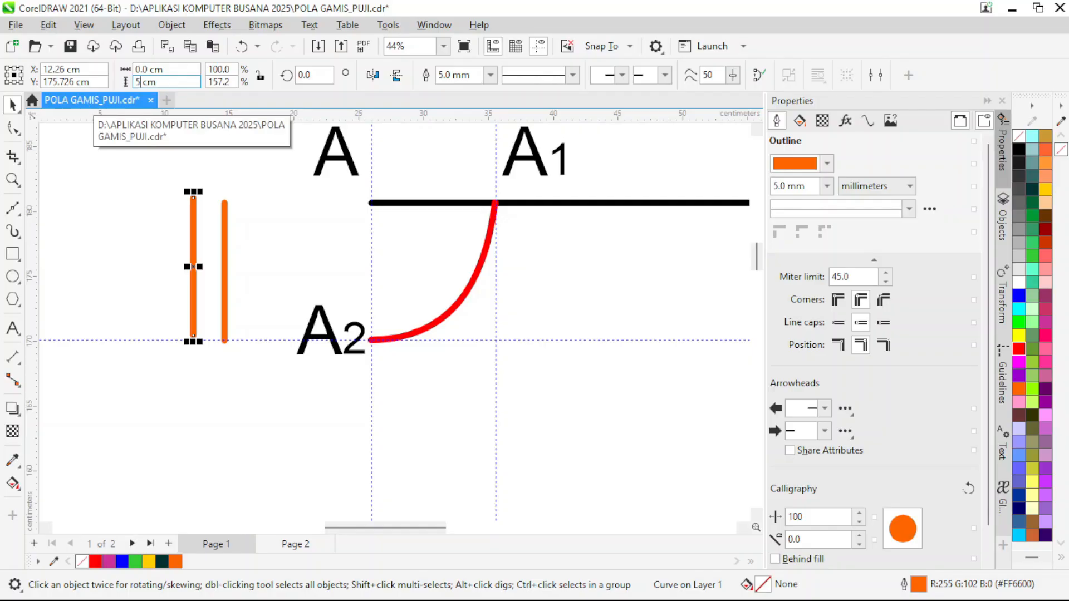
key(Return)
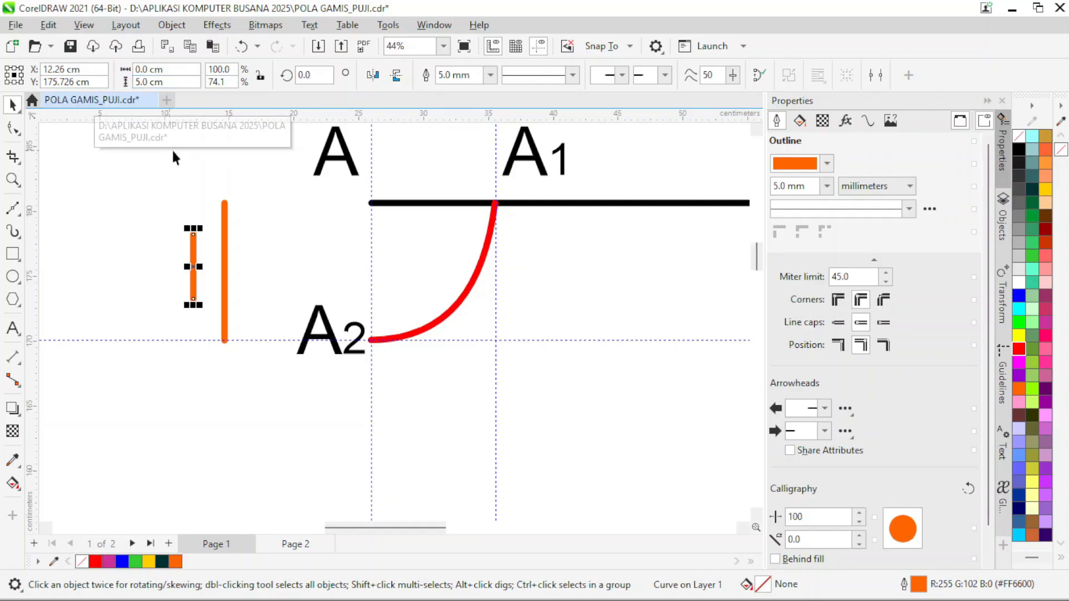
Top-align the short orange line with the longer one and place a horizontal guideline at the short line's lower end.
shift+click(225, 209)
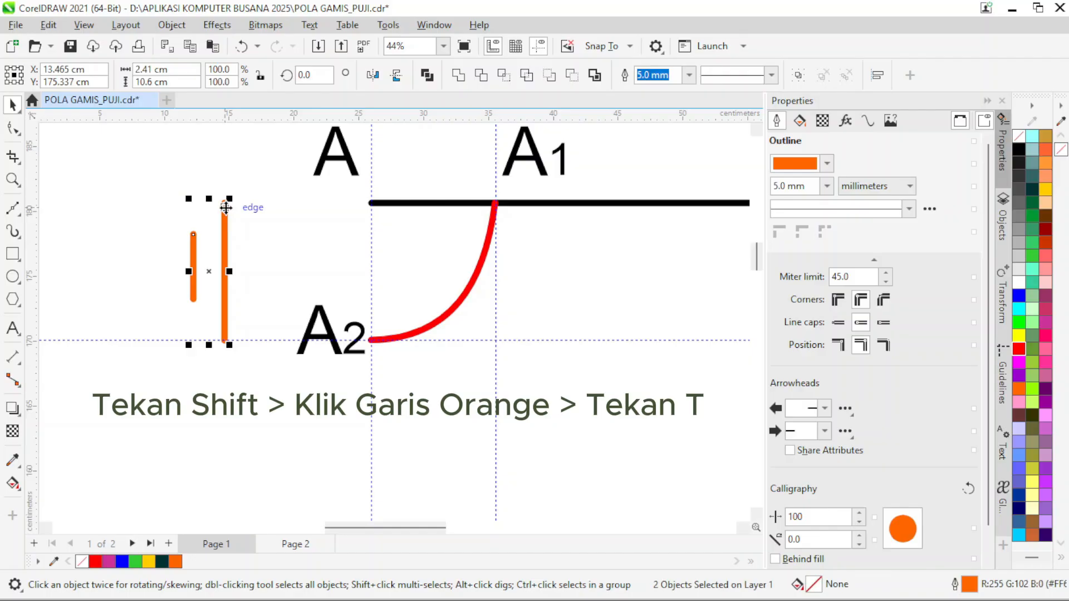
key(t)
drag(386, 117, 190, 268)
scroll(504, 287, down, 3)
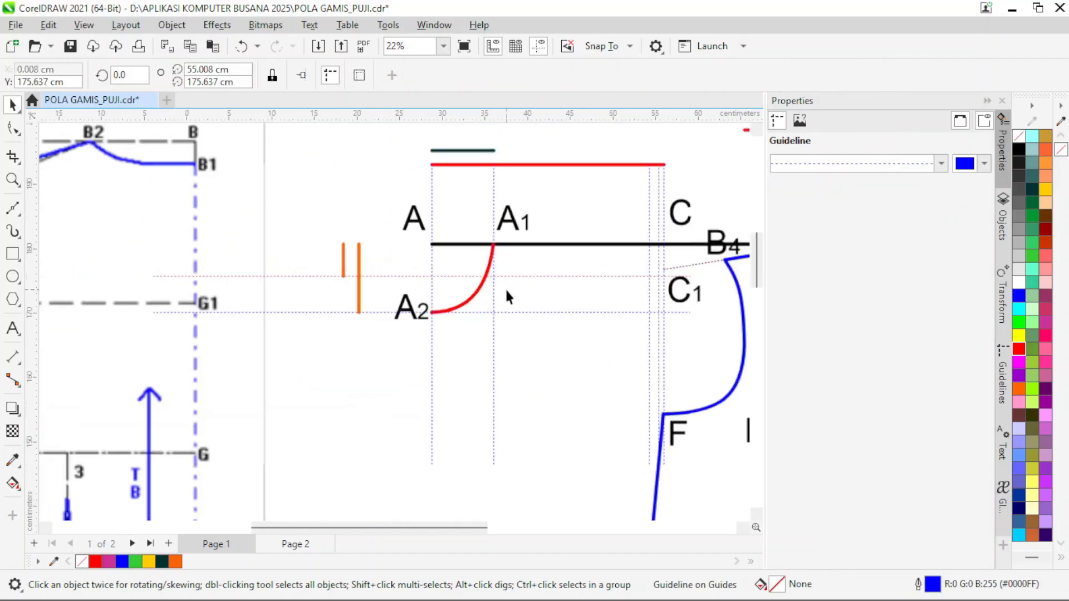
Examine where the new horizontal guideline passes relative to the C1 label and the end of the dashed line.
scroll(676, 290, up, 5)
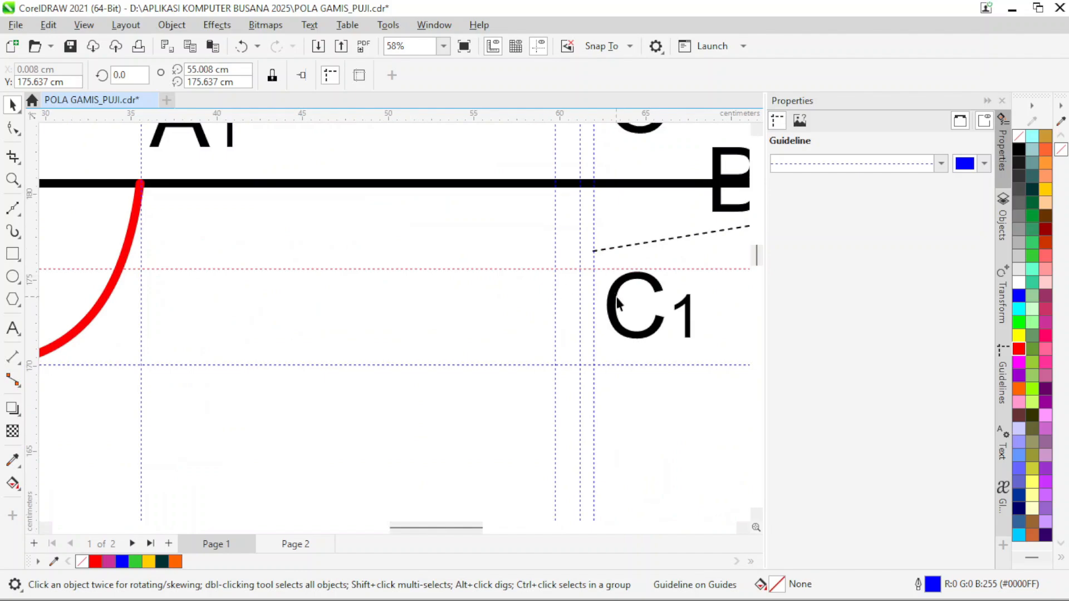
click(629, 281)
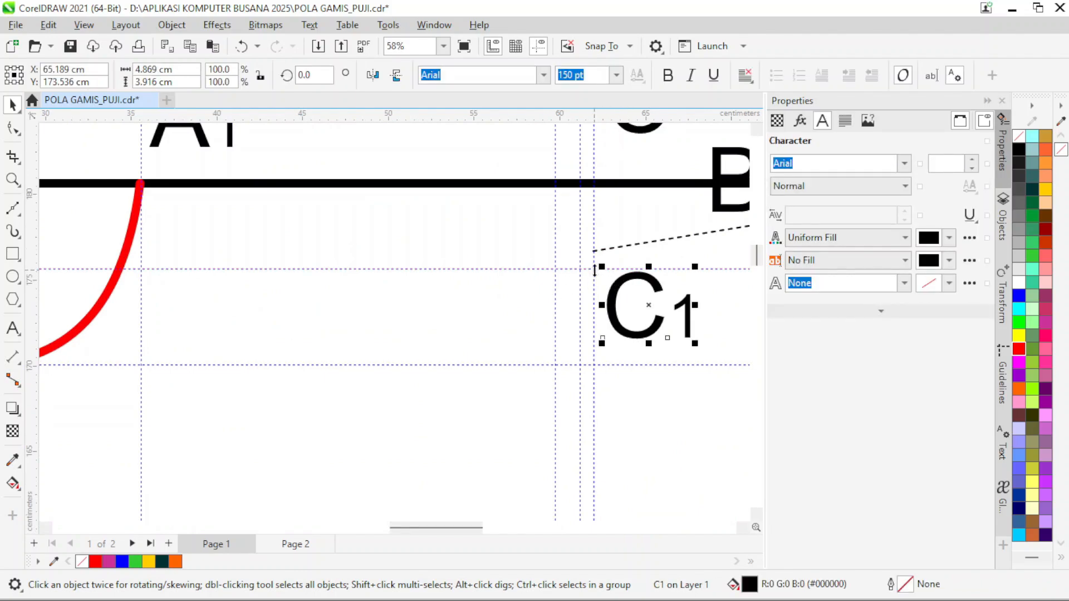
scroll(595, 270, down, 2)
scroll(596, 263, up, 3)
scroll(596, 262, down, 3)
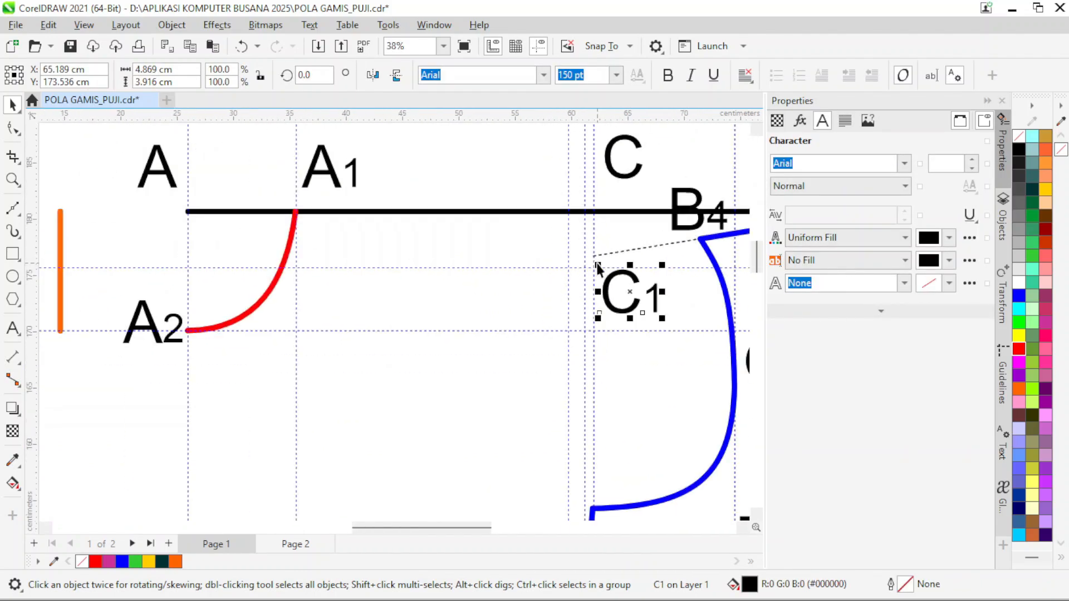
scroll(590, 251, up, 3)
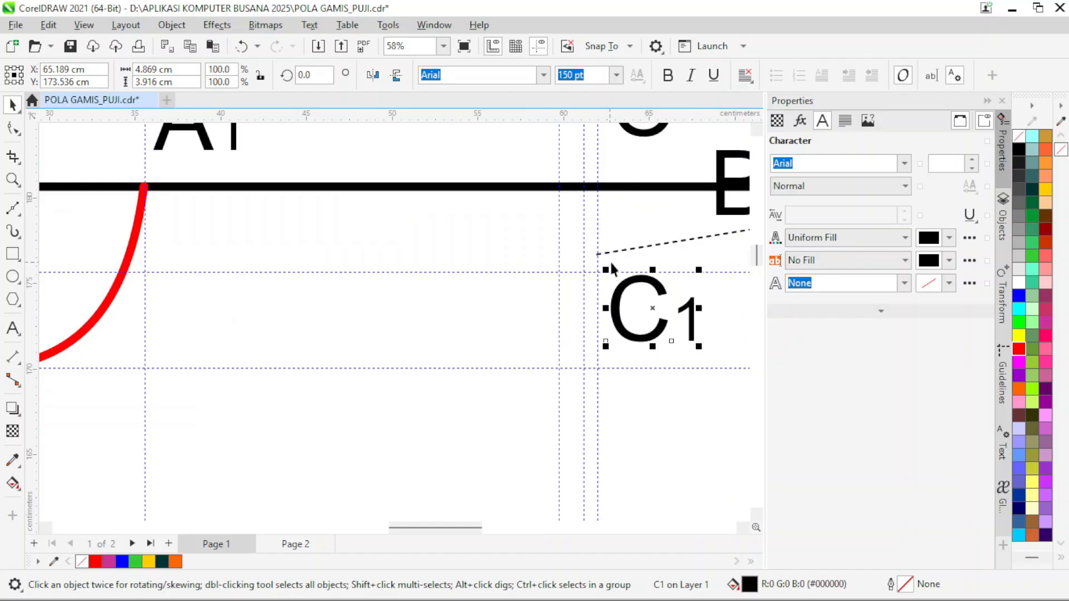
scroll(612, 270, down, 2)
scroll(626, 208, down, 3)
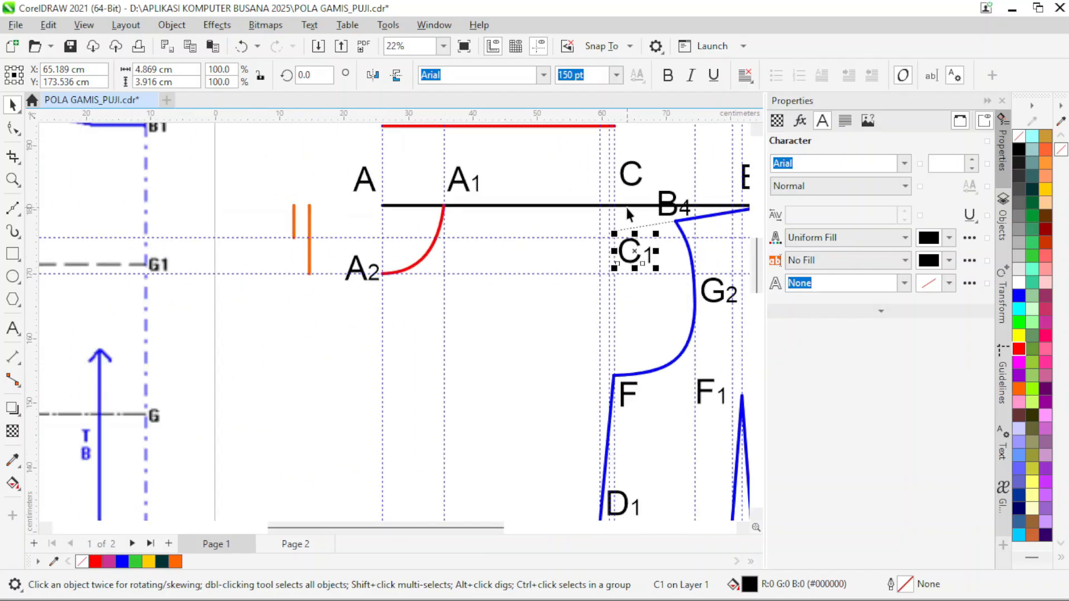
Draw a straight Bézier line from A1 to the intersection of the new horizontal guideline and the vertical guideline beside C1.
scroll(627, 209, up, 2)
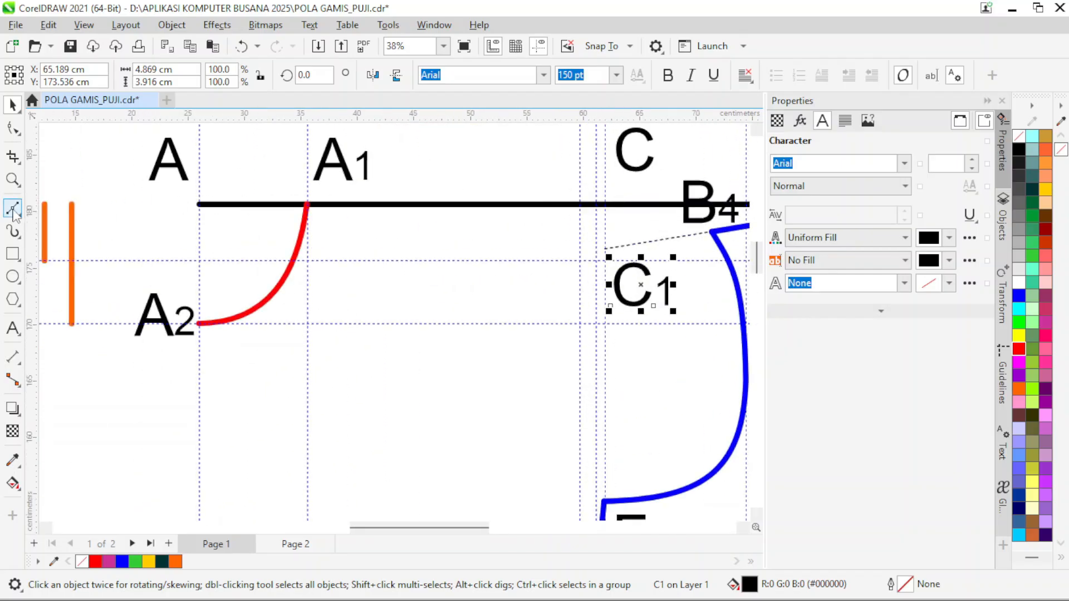
click(13, 206)
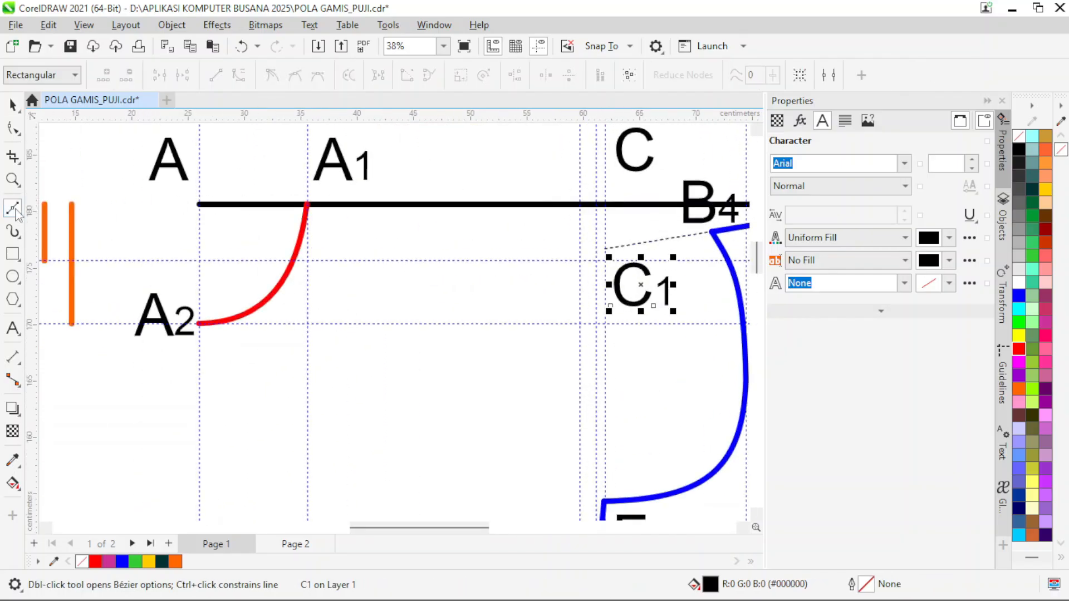
click(308, 203)
scroll(582, 267, up, 5)
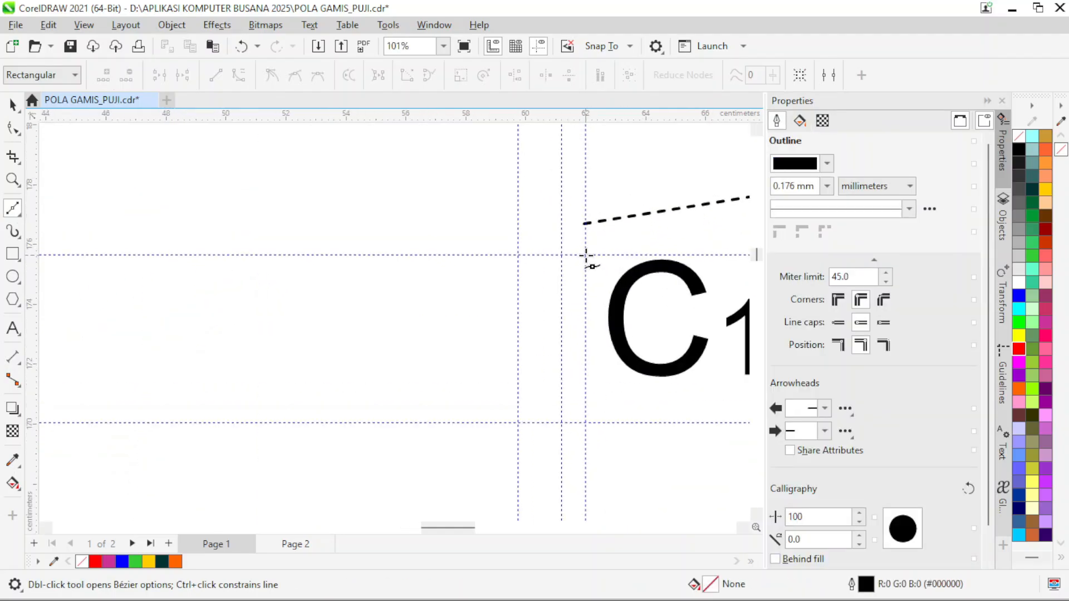
click(585, 256)
click(17, 107)
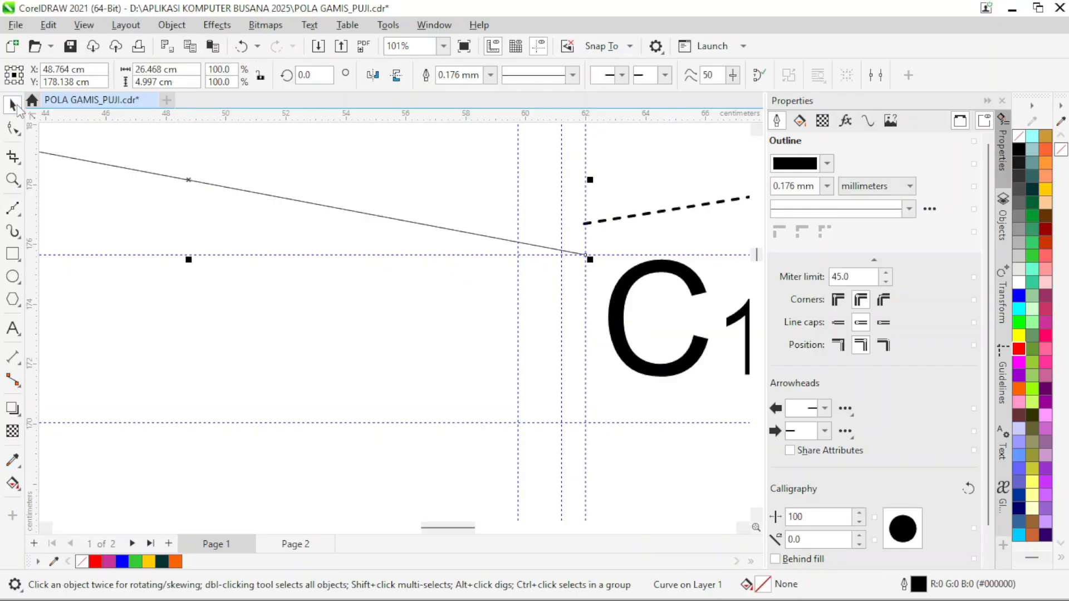
Give the A1–C1 helper line a 1.0 mm outline with a dashed line style.
click(490, 74)
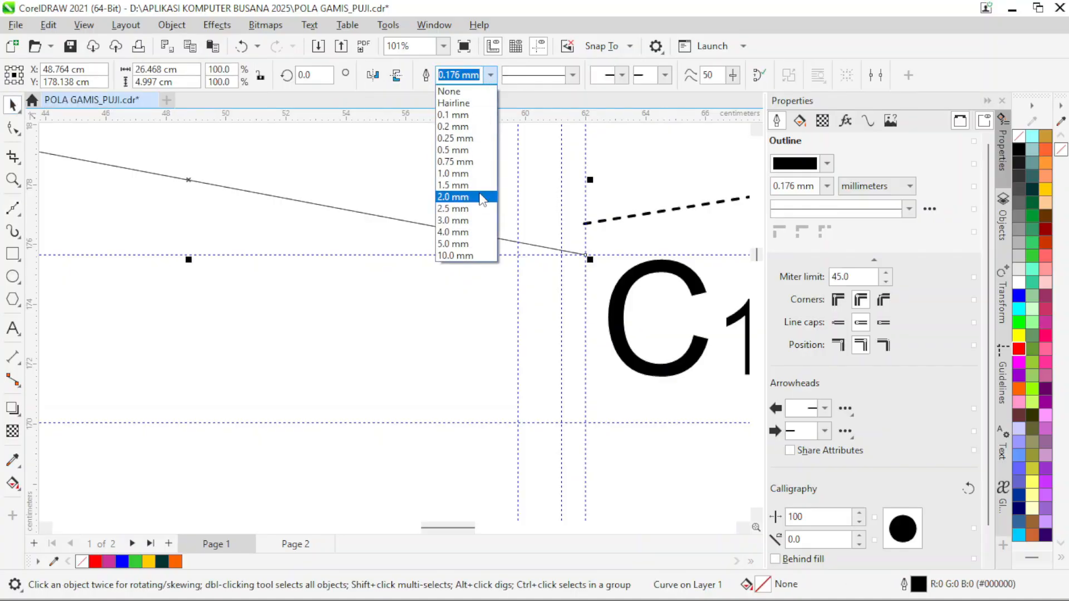
click(474, 173)
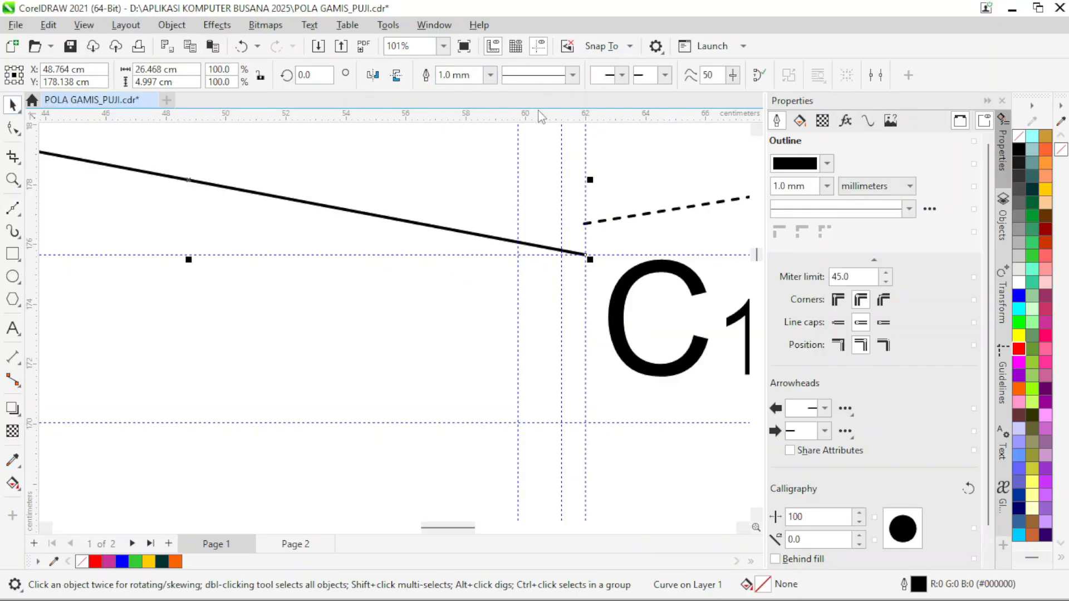
click(572, 76)
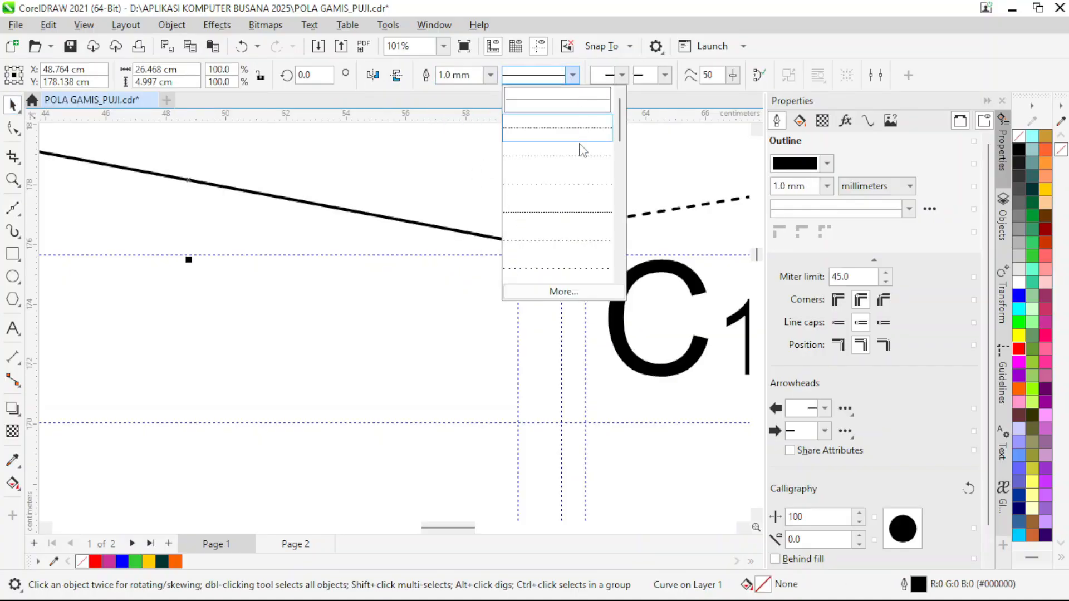
click(574, 240)
scroll(663, 266, down, 3)
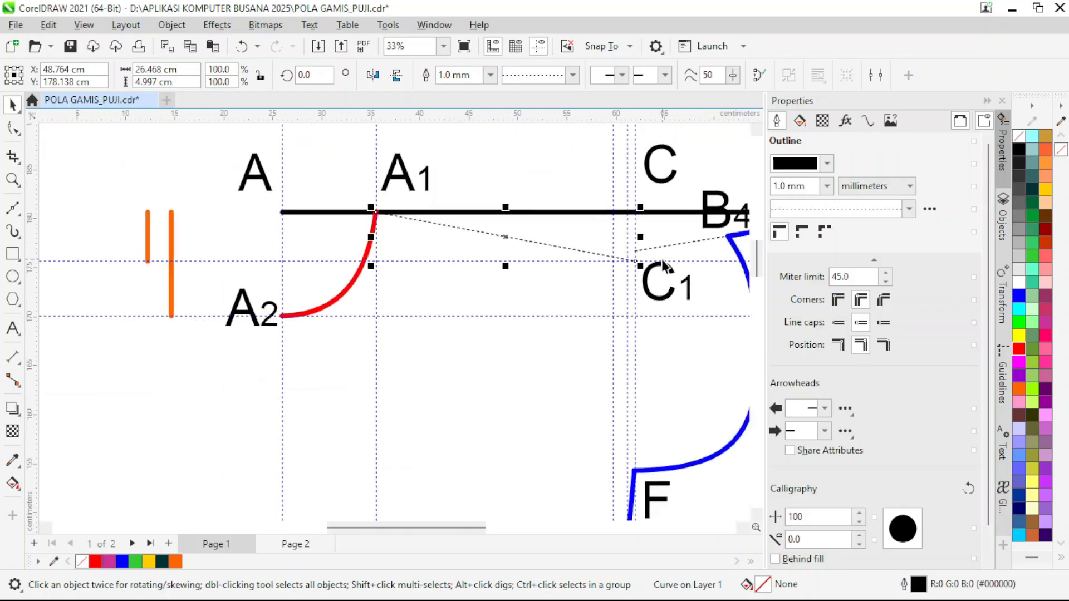
scroll(658, 266, up, 5)
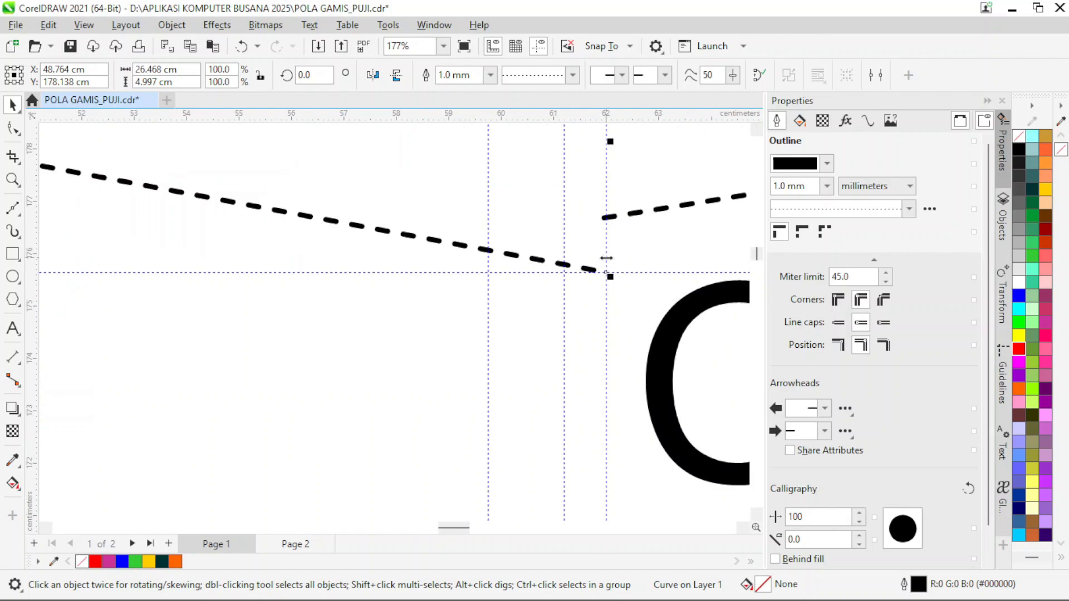
scroll(605, 258, down, 5)
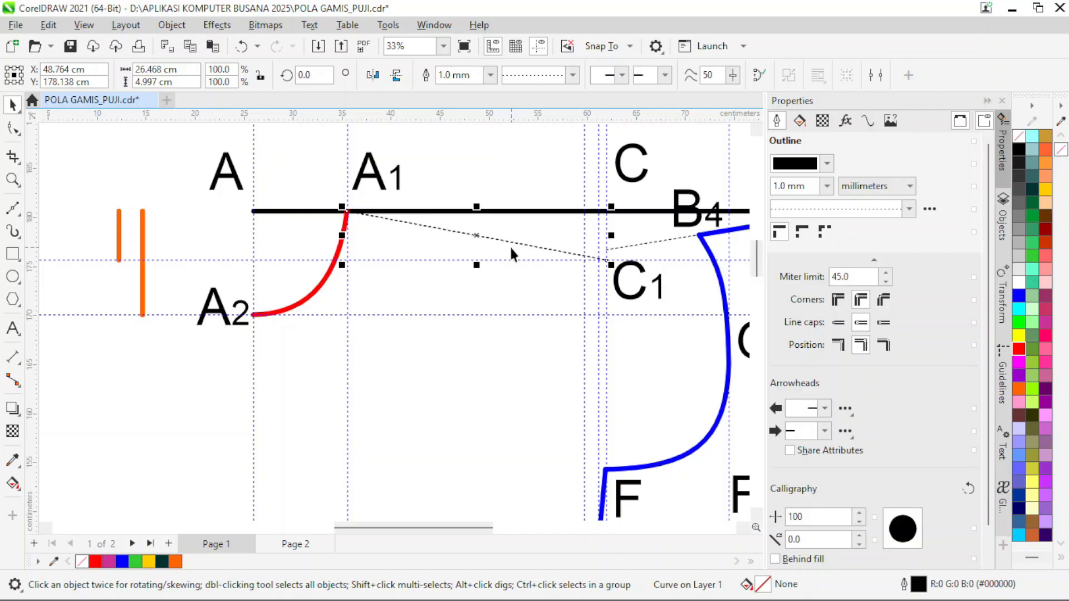
Duplicate the dashed A1–C1 line in place and give the copy a solid red 5.0 mm outline.
click(490, 76)
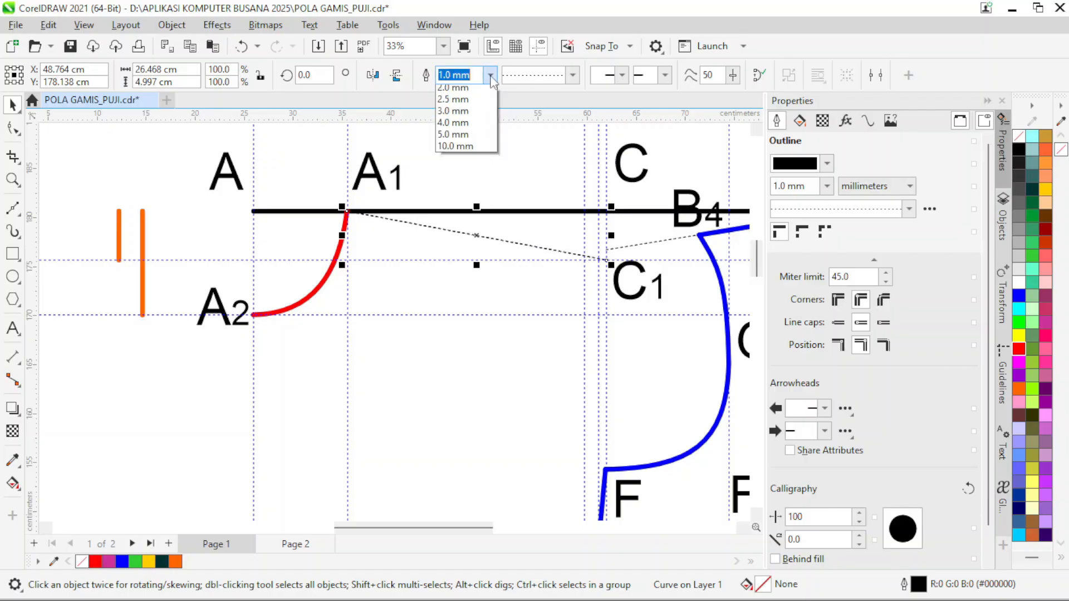
click(463, 244)
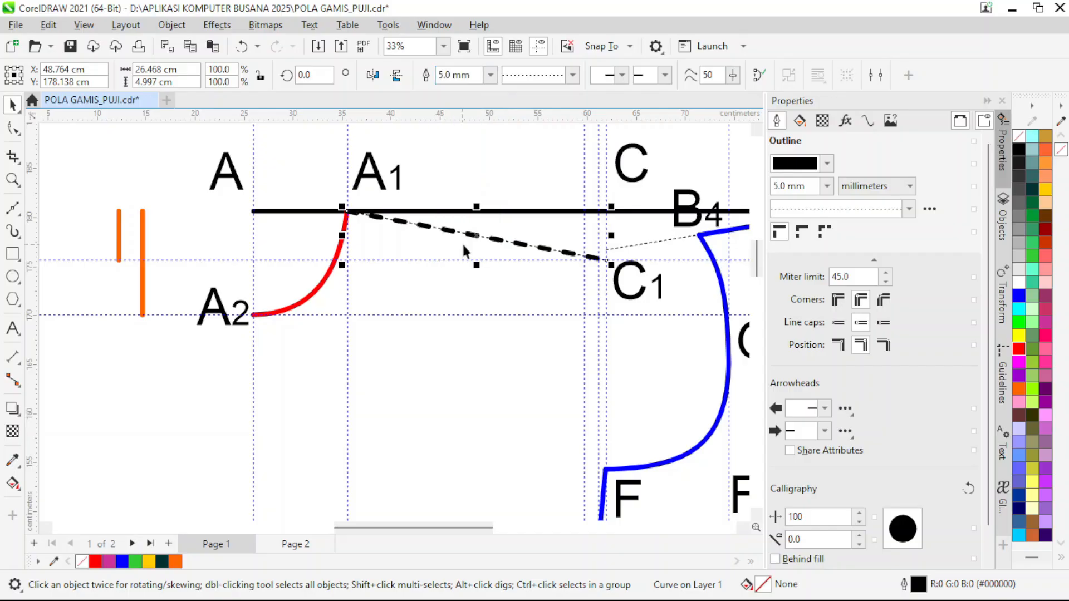
click(574, 76)
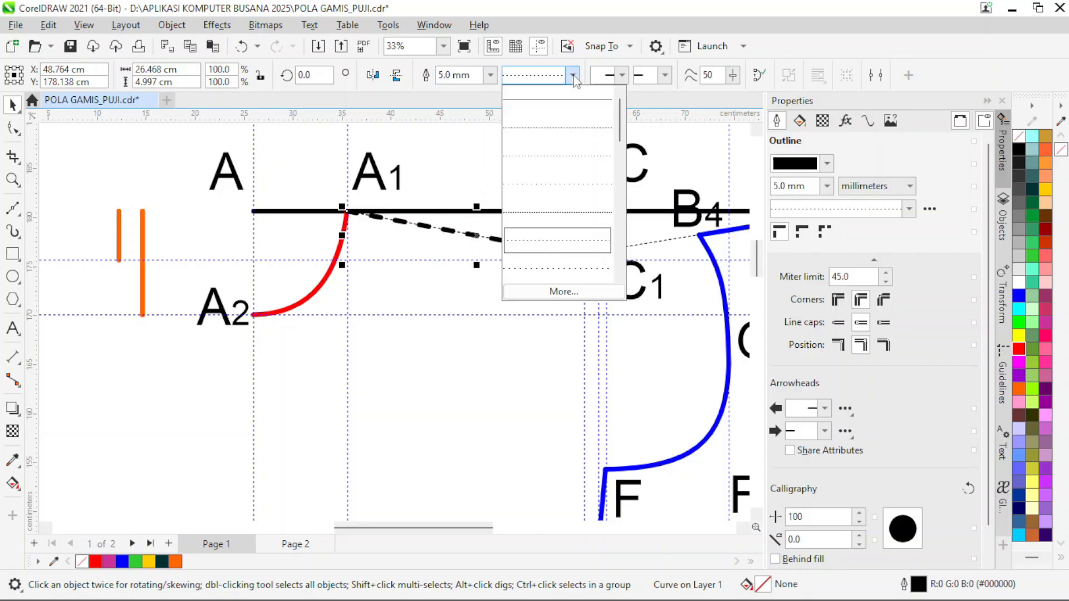
click(560, 107)
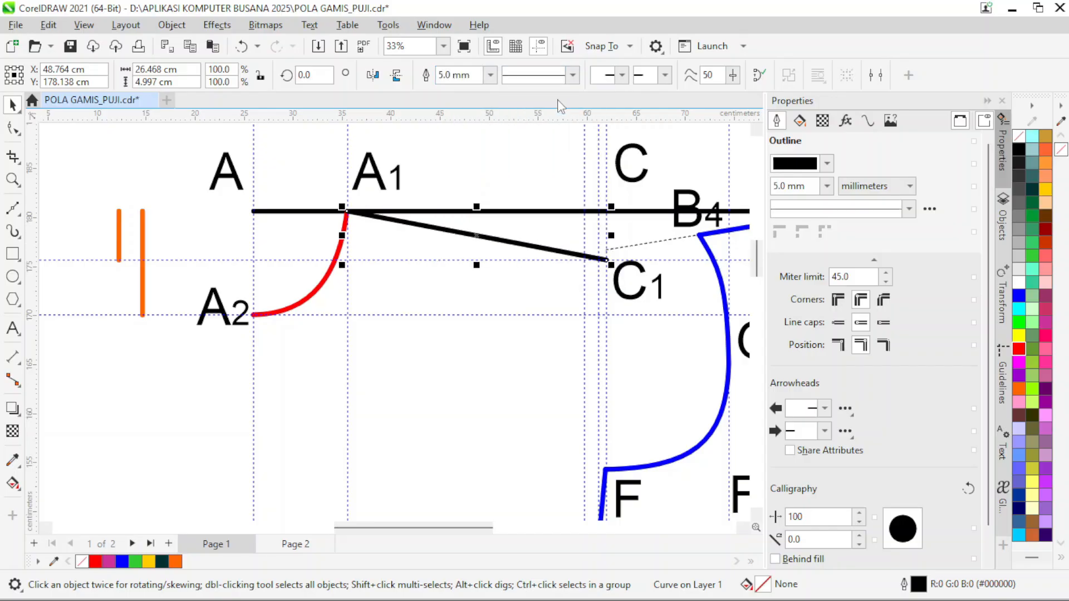
right_click(1018, 349)
click(1011, 359)
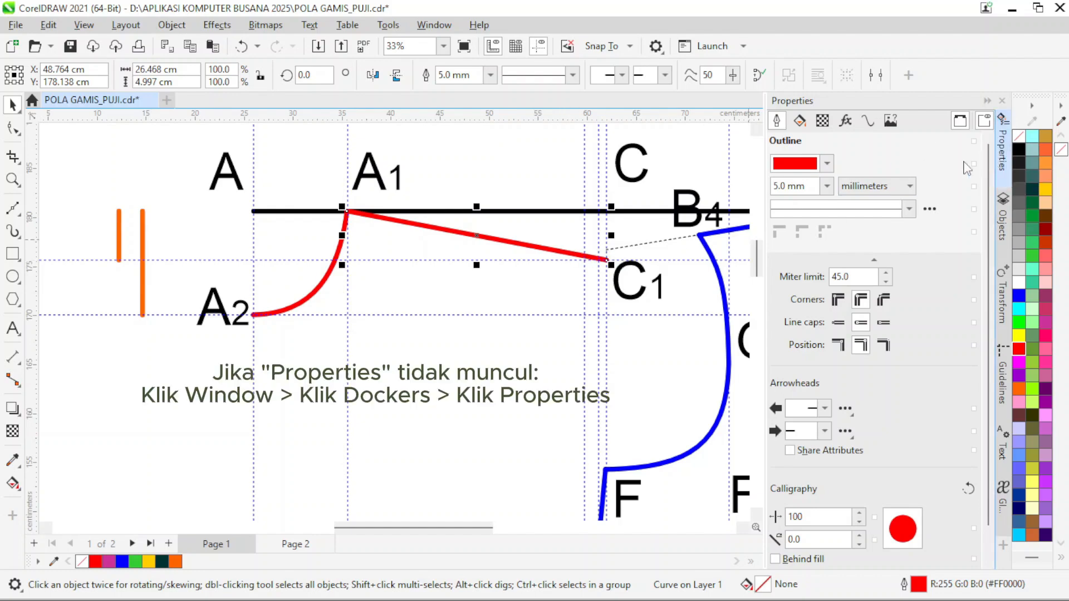
Shorten the red line from A1 along the dashed helper line to a curve length of about 15 cm.
click(867, 122)
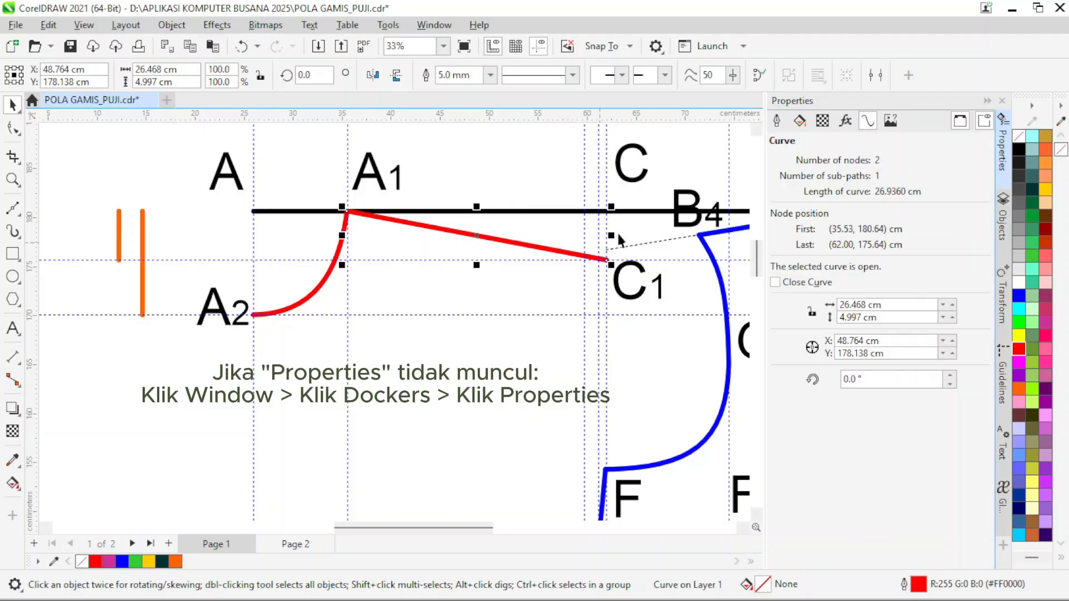
scroll(631, 206, up, 1)
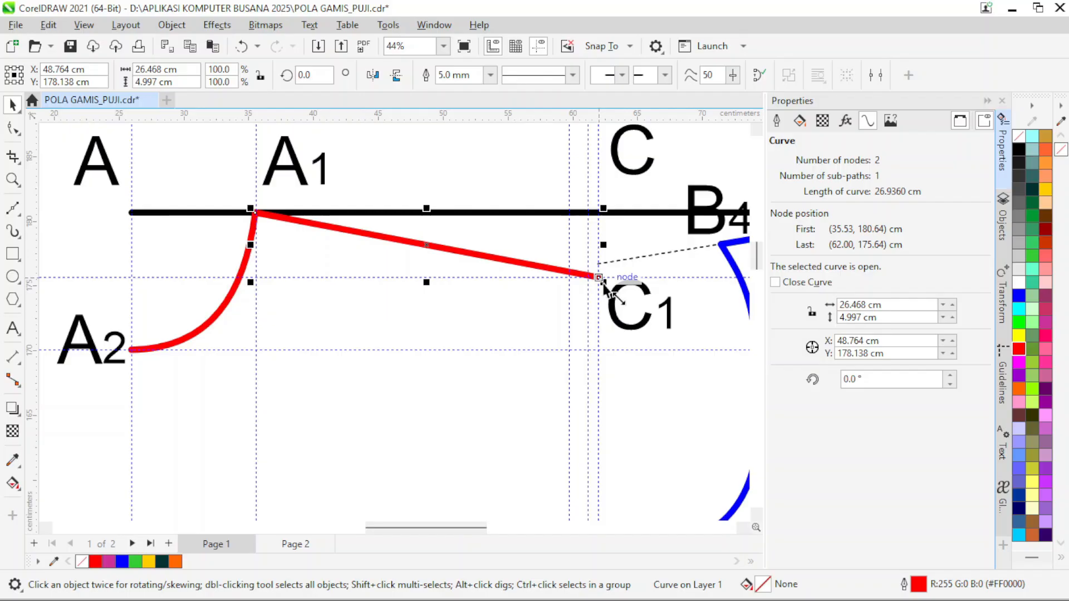
drag(603, 283, 435, 258)
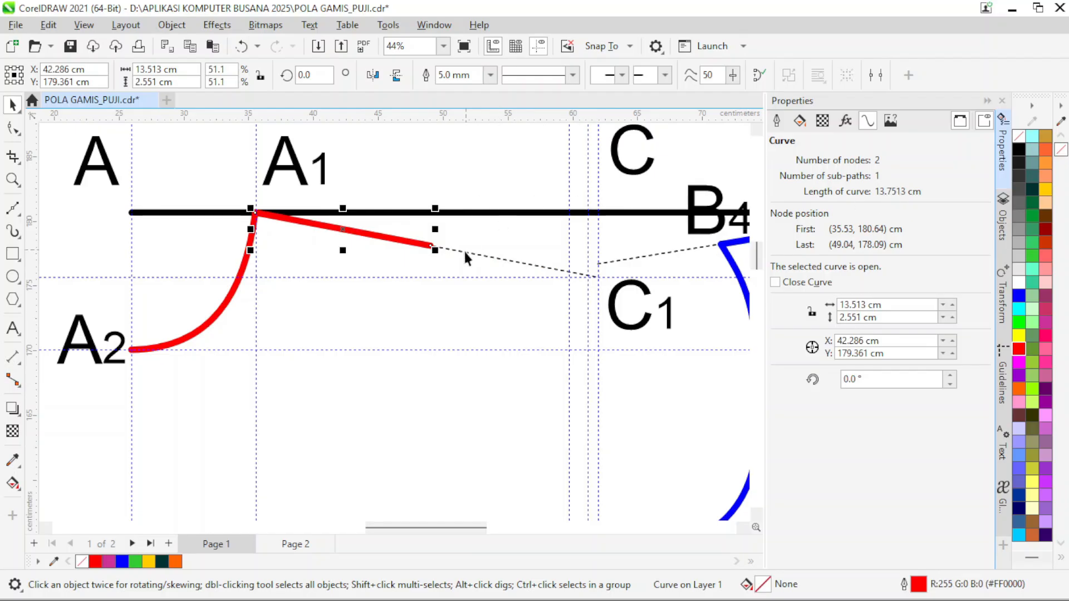
scroll(437, 249, up, 2)
drag(431, 250, 457, 255)
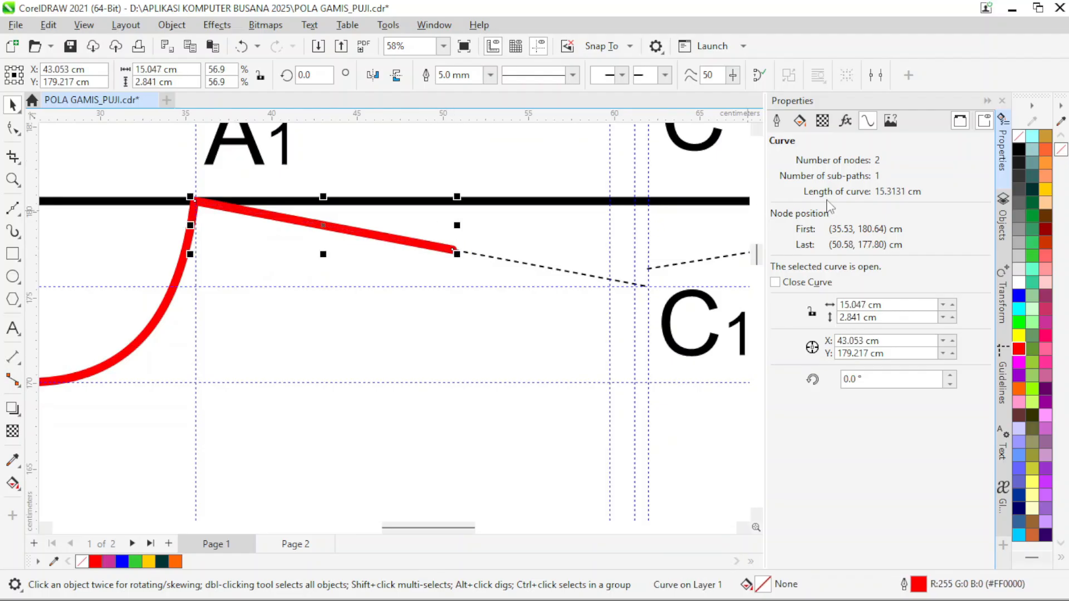
scroll(456, 253, up, 6)
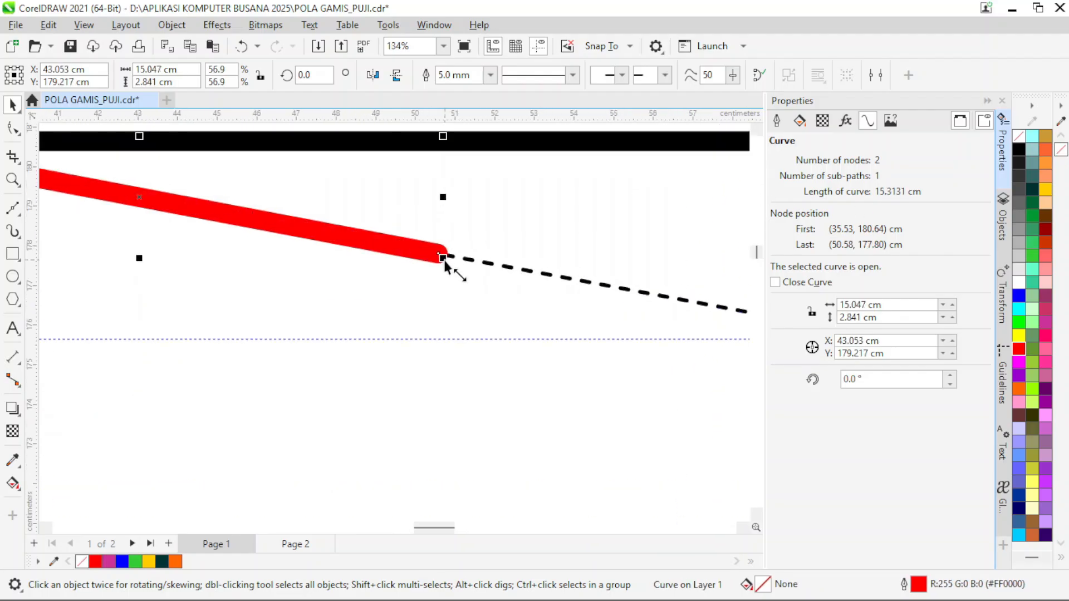
drag(443, 259, 431, 257)
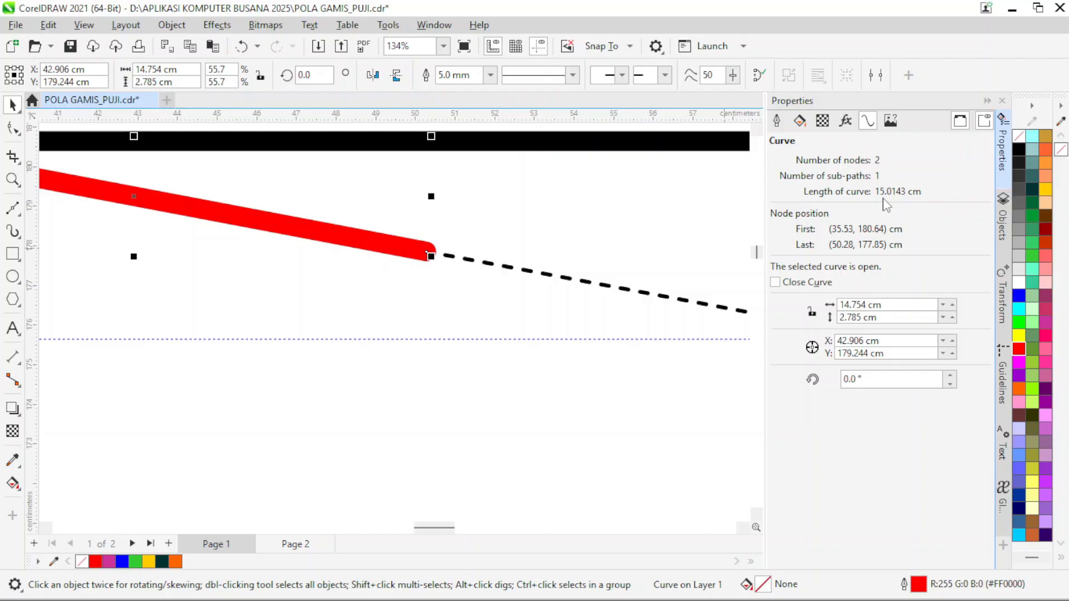
click(510, 209)
scroll(511, 214, down, 4)
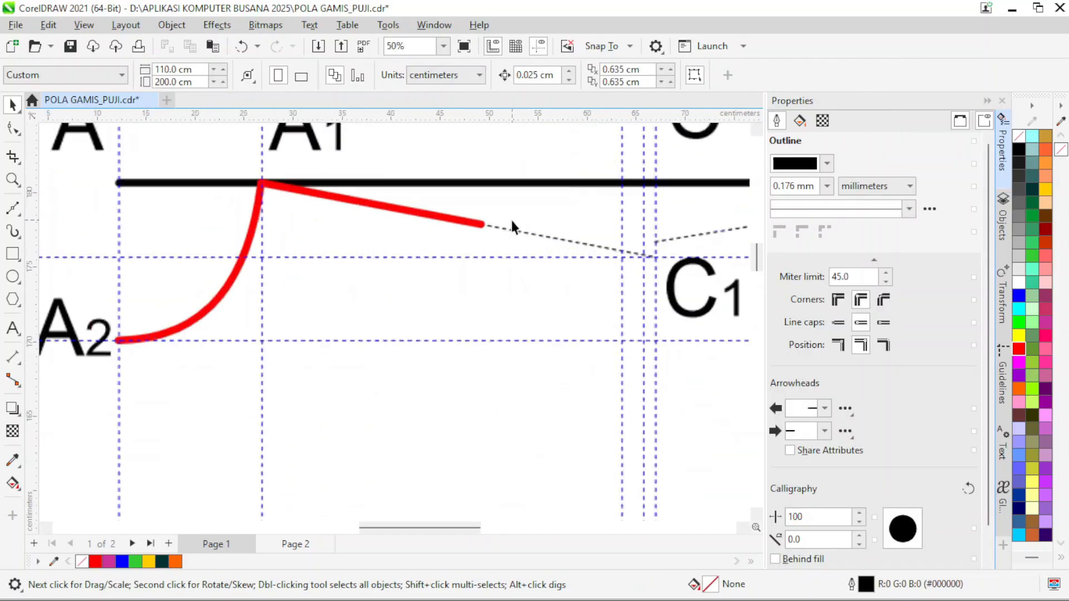
click(475, 225)
scroll(477, 227, down, 3)
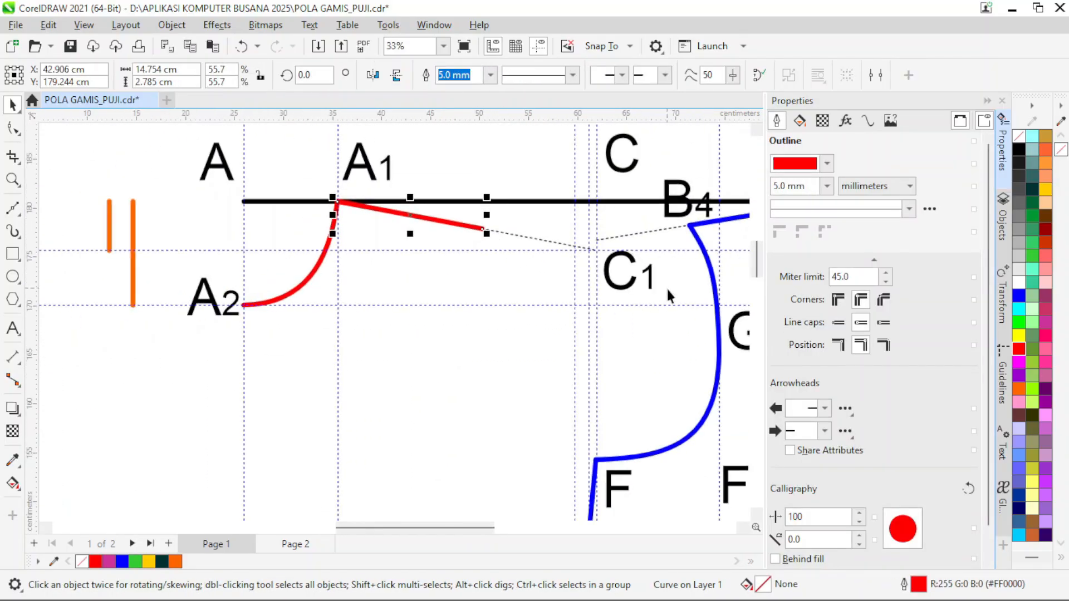
Copy the C1 label to the lower end of the red shoulder line and change the copy's text to C2.
click(633, 286)
drag(633, 286, 510, 221)
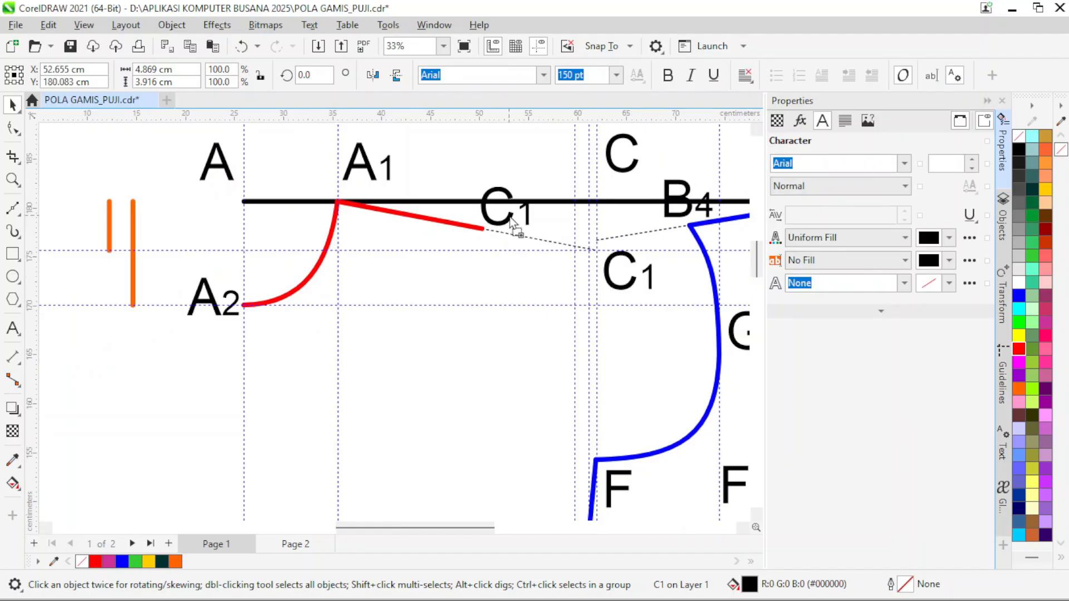
click(11, 327)
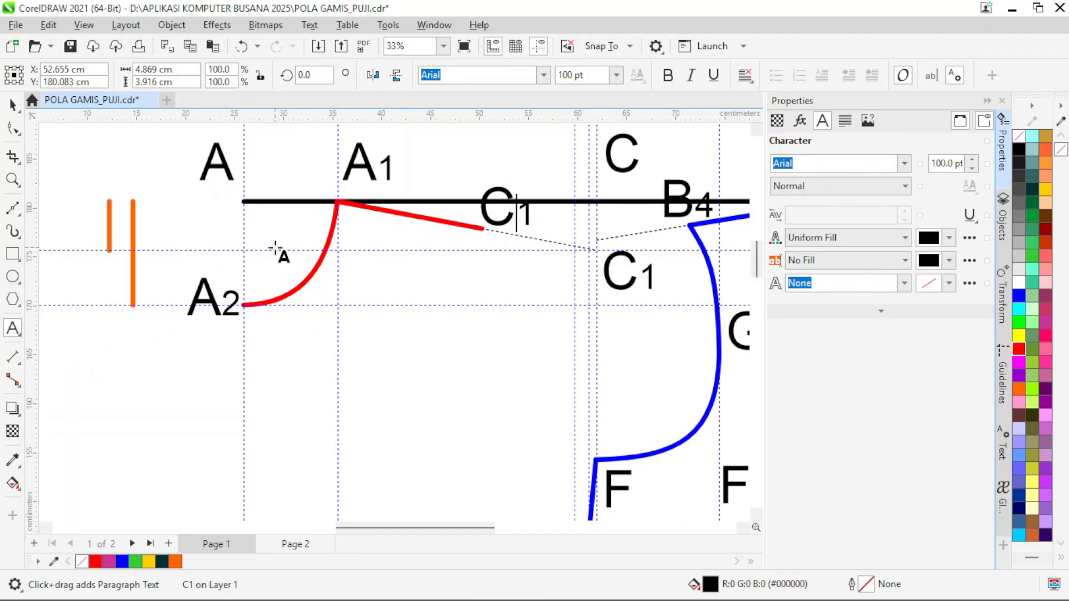
key(BackSpace)
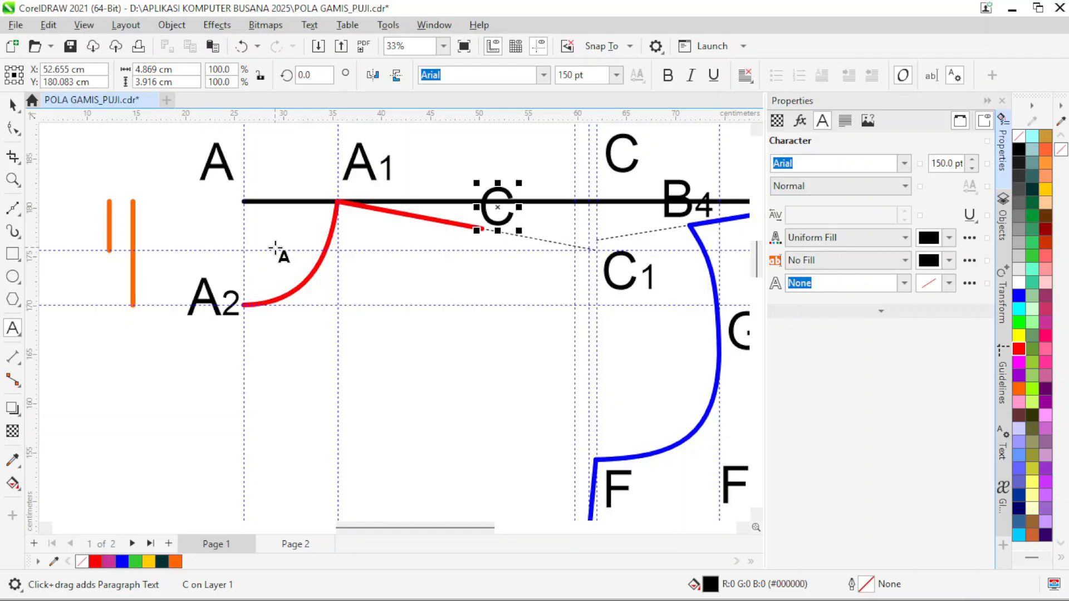
text(2)
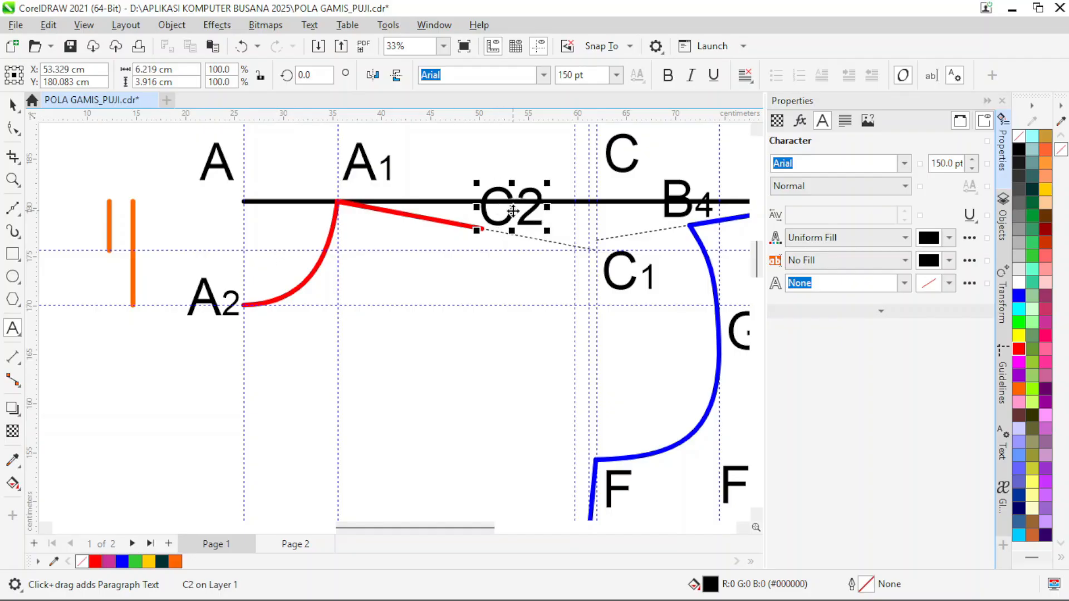
Reduce the digit 2 in the C2 label to 100 pt.
drag(512, 211, 550, 212)
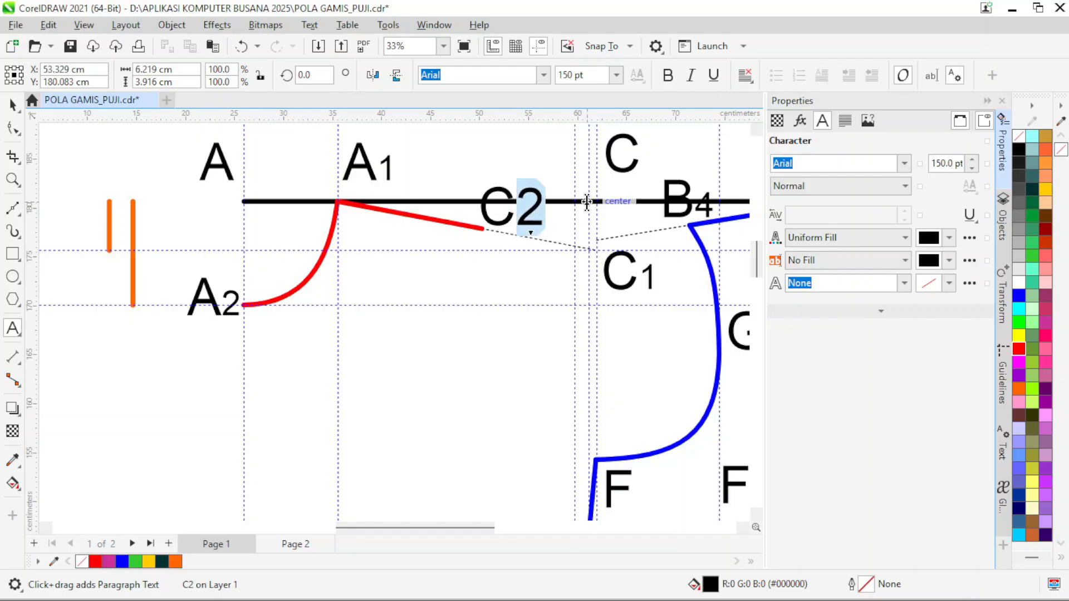
click(617, 74)
click(579, 310)
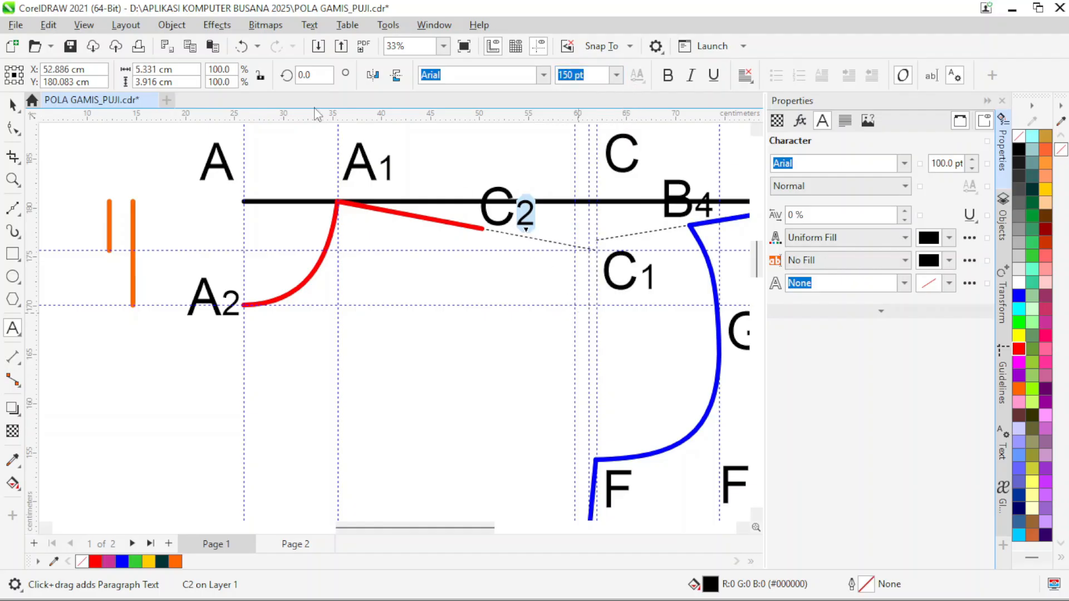
click(13, 105)
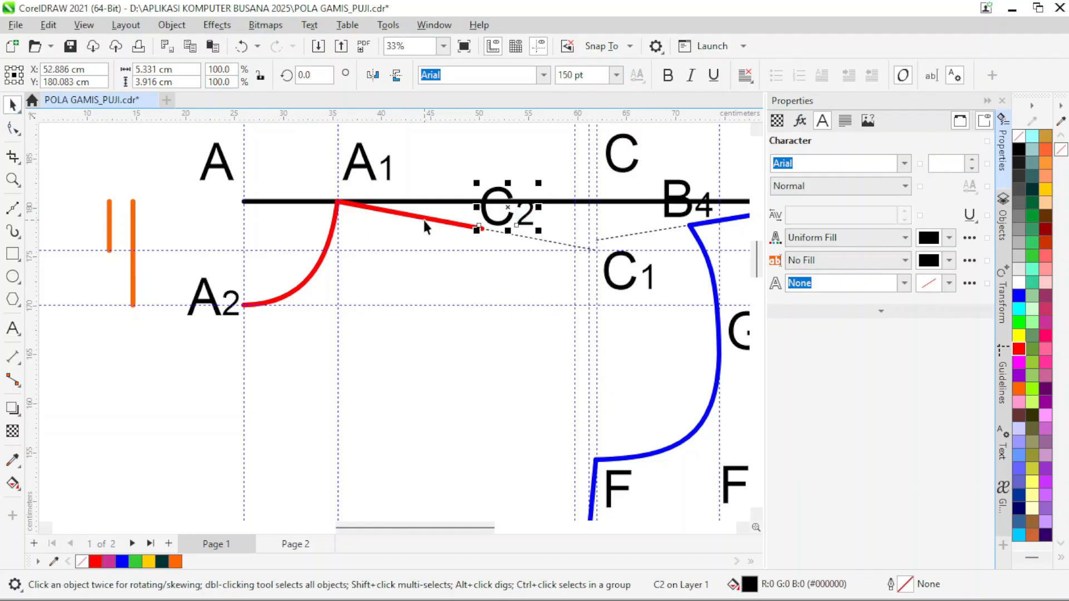
Check the A1–C2 line's curve length, switch to the jobsheet in Word and read the Pola Badan Depan entries following A1–C2.
click(423, 220)
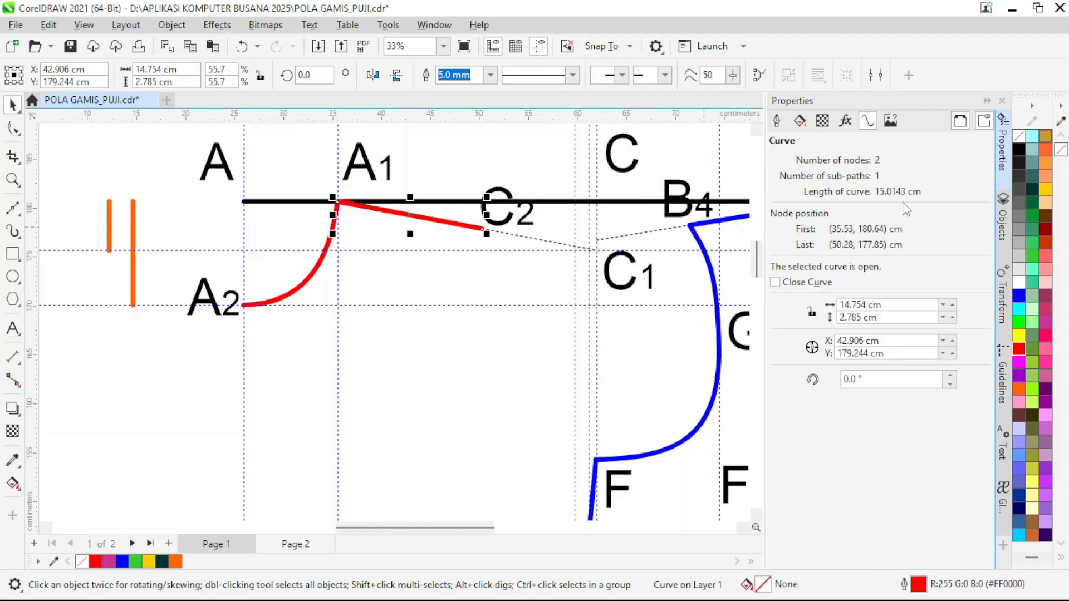
scroll(677, 371, down, 3)
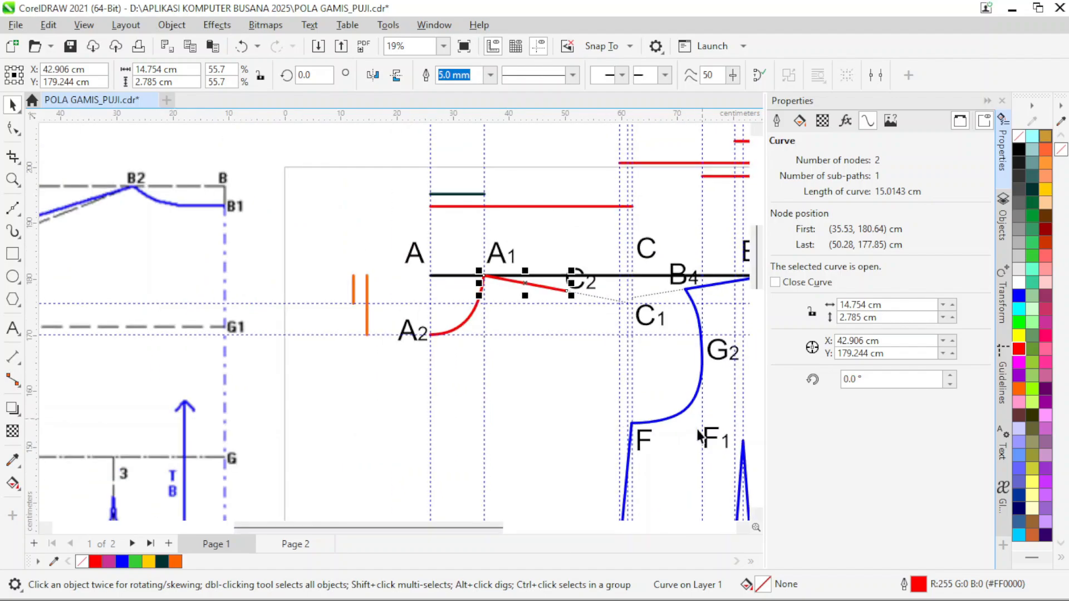
click(812, 590)
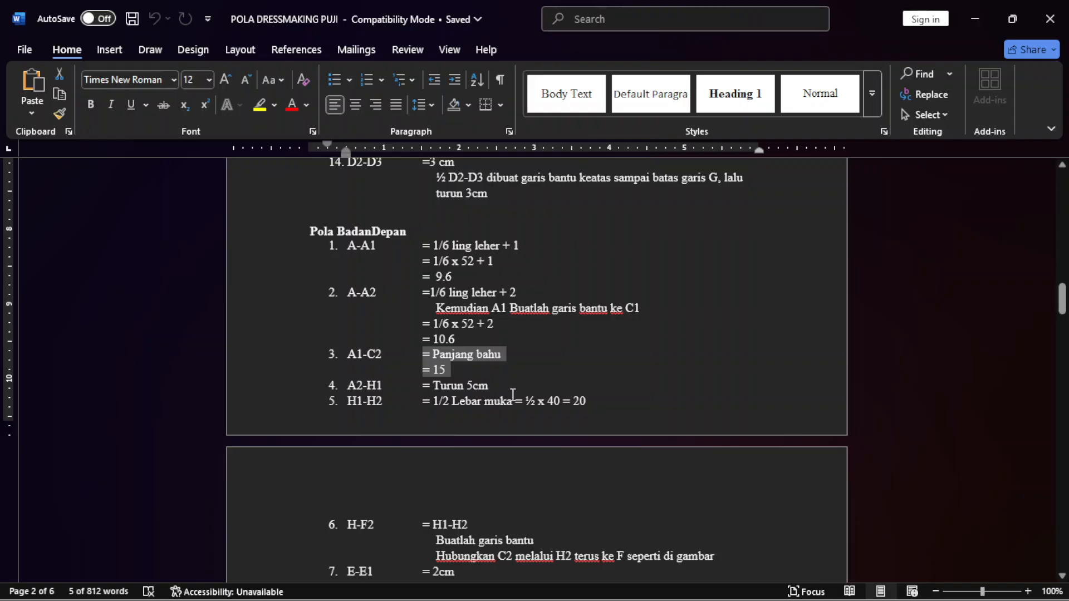
scroll(512, 394, down, 1)
scroll(551, 362, down, 3)
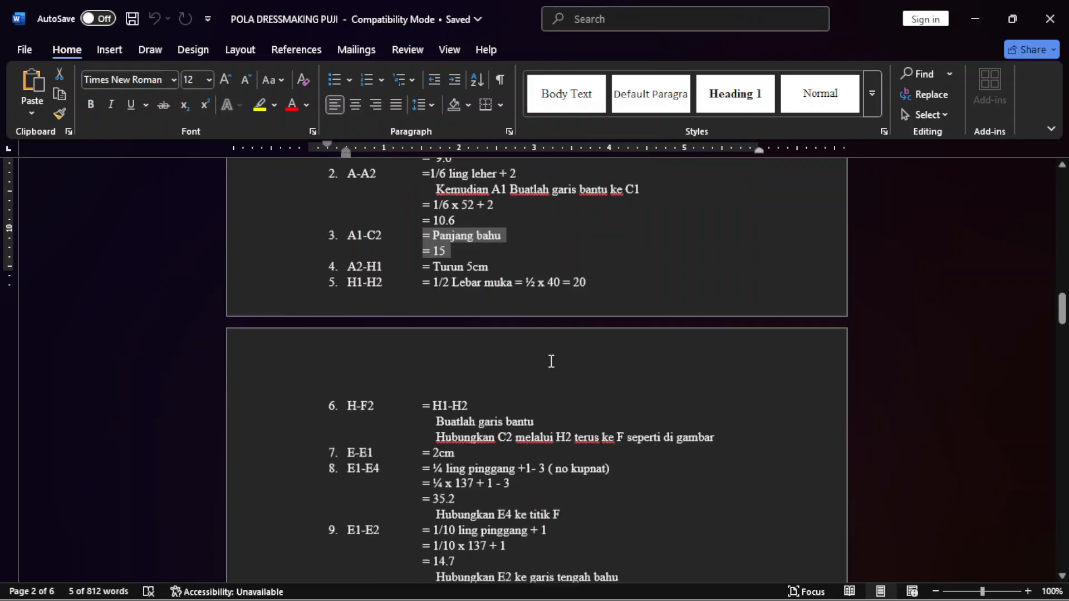
scroll(557, 361, up, 6)
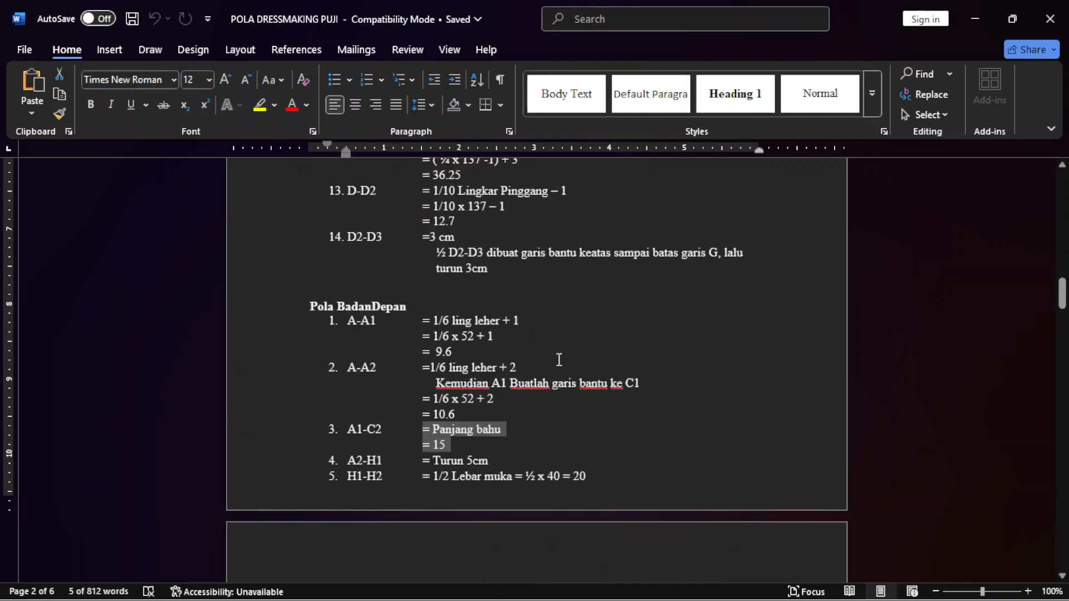
Switch to CorelDRAW and place a copy of the 5 cm orange line beside it, just below the original's level.
scroll(561, 369, down, 2)
mouse_move(812, 593)
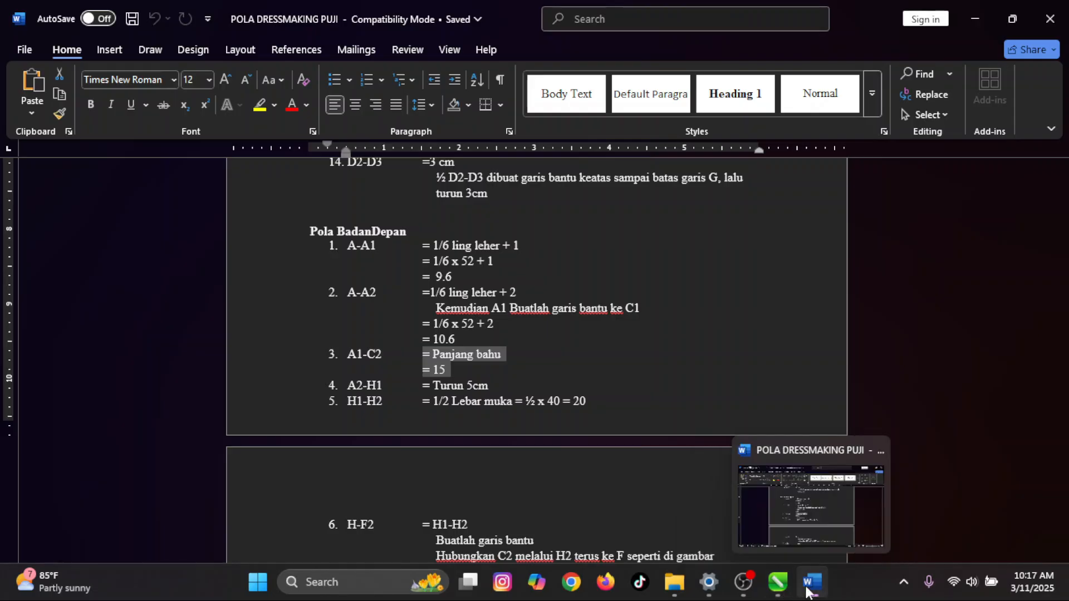
click(782, 592)
scroll(626, 402, down, 2)
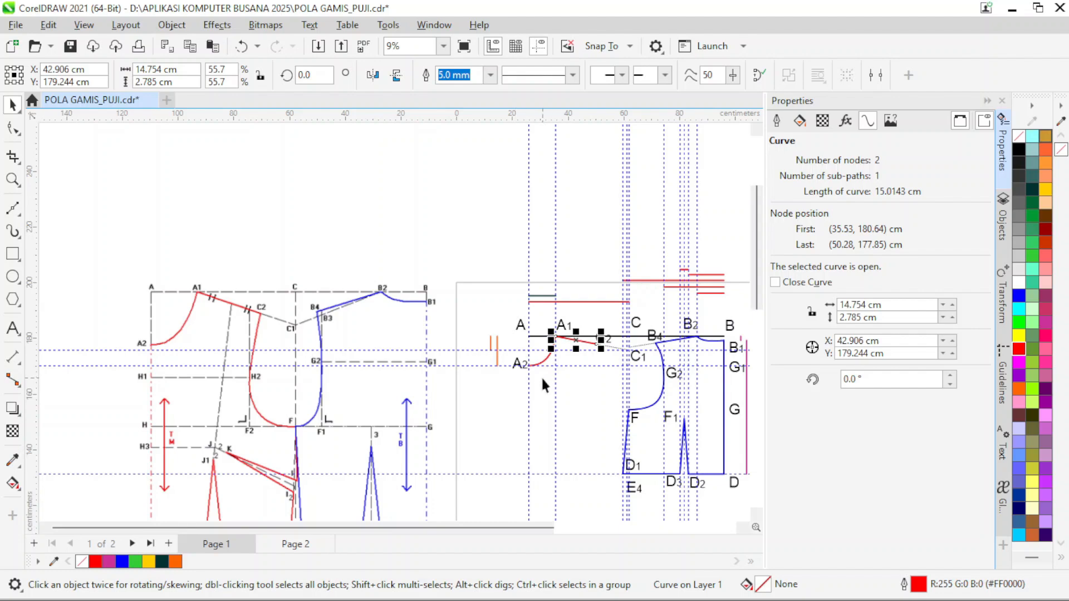
scroll(543, 379, up, 2)
click(453, 323)
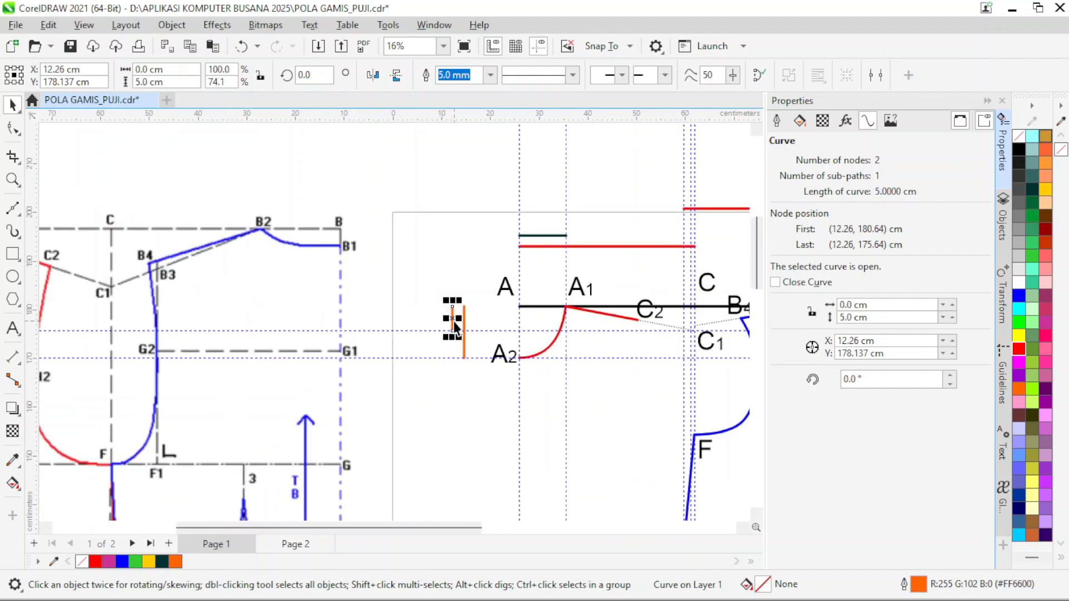
scroll(459, 330, up, 2)
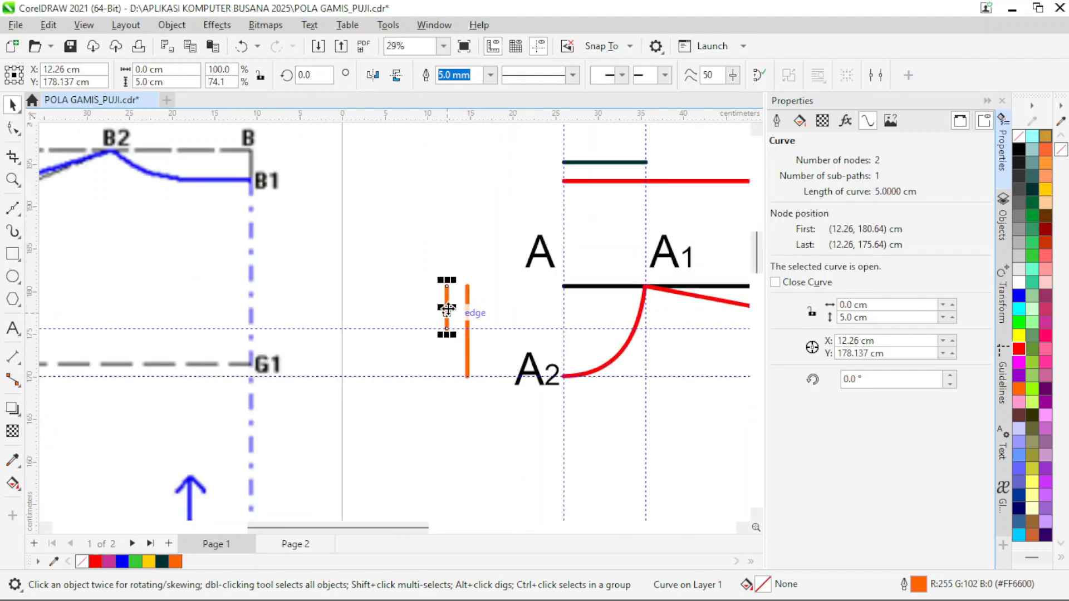
drag(447, 311, 433, 356)
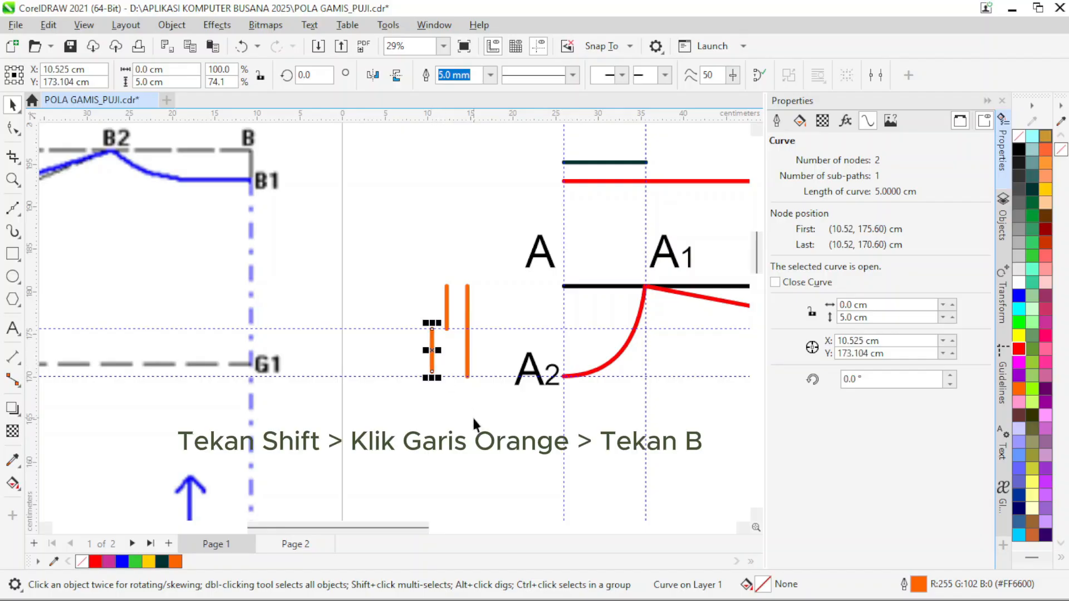
Align the copied orange line's lower end with the longer orange line, then shift the copy down by its own 5 cm length.
shift+click(467, 353)
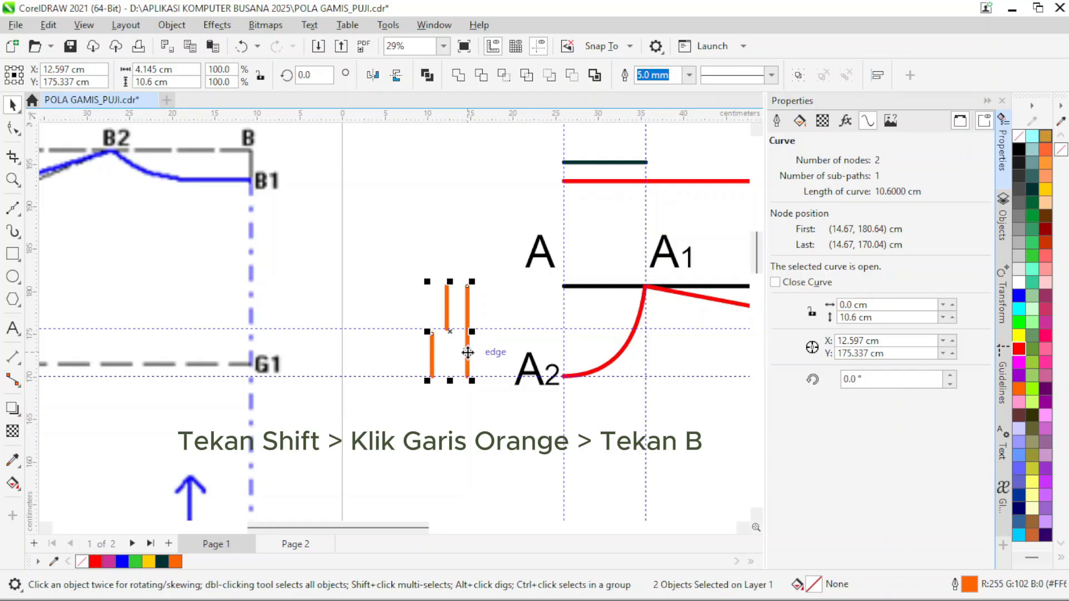
key(b)
click(432, 363)
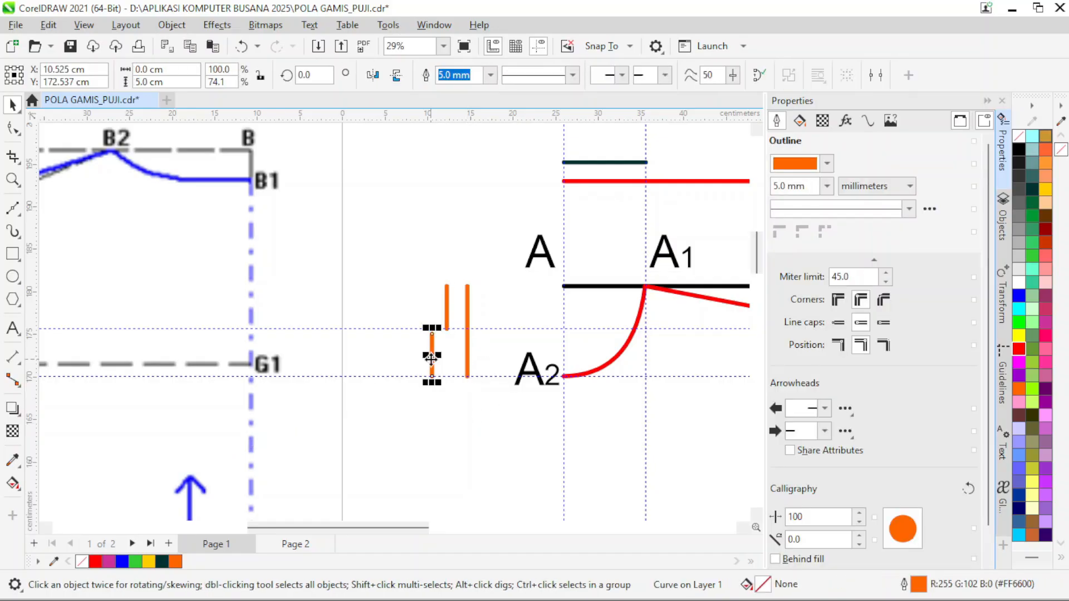
scroll(453, 380, down, 2)
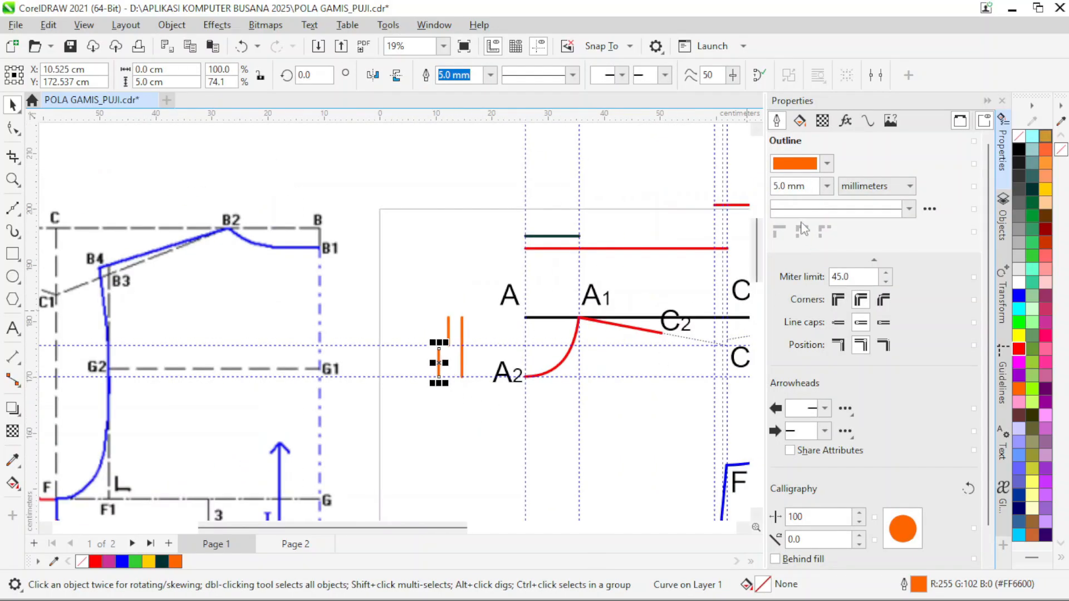
click(1007, 320)
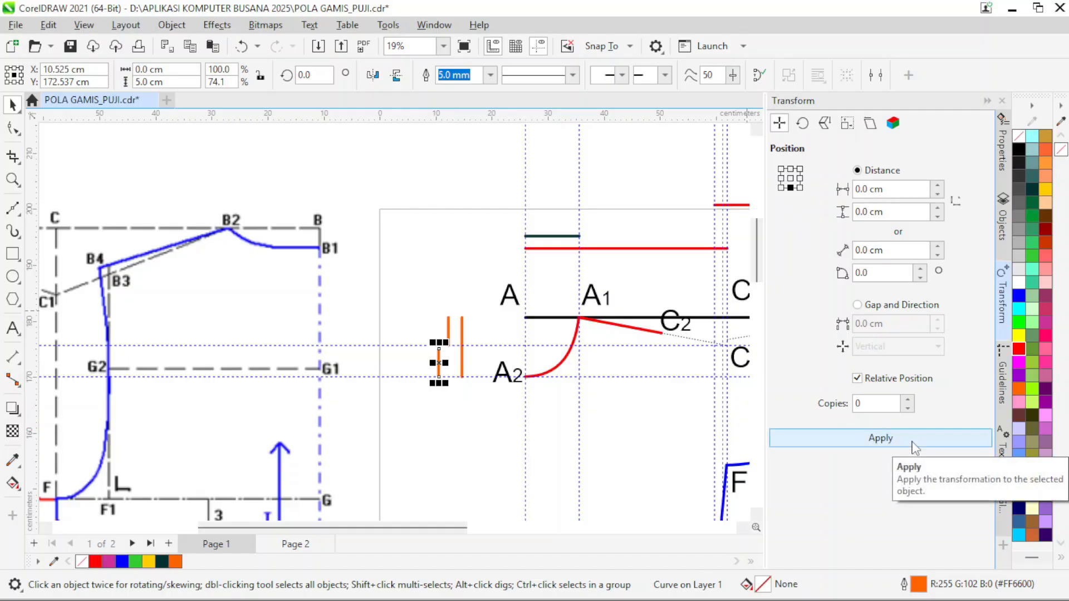
click(790, 178)
click(791, 188)
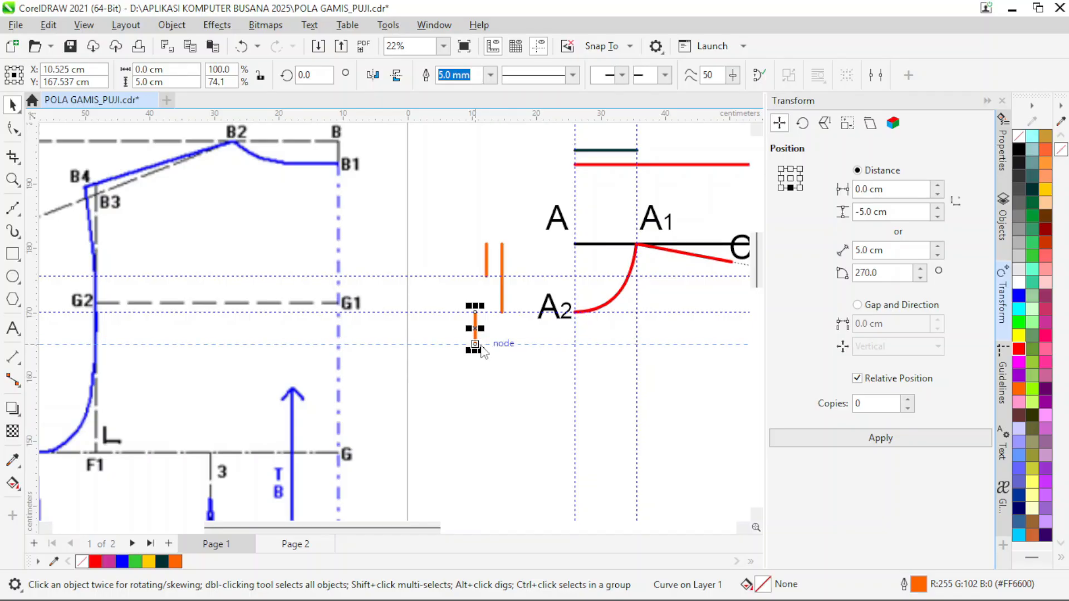
Place a horizontal guideline at the lower end of the shifted 5 cm orange line.
click(534, 345)
scroll(581, 336, down, 4)
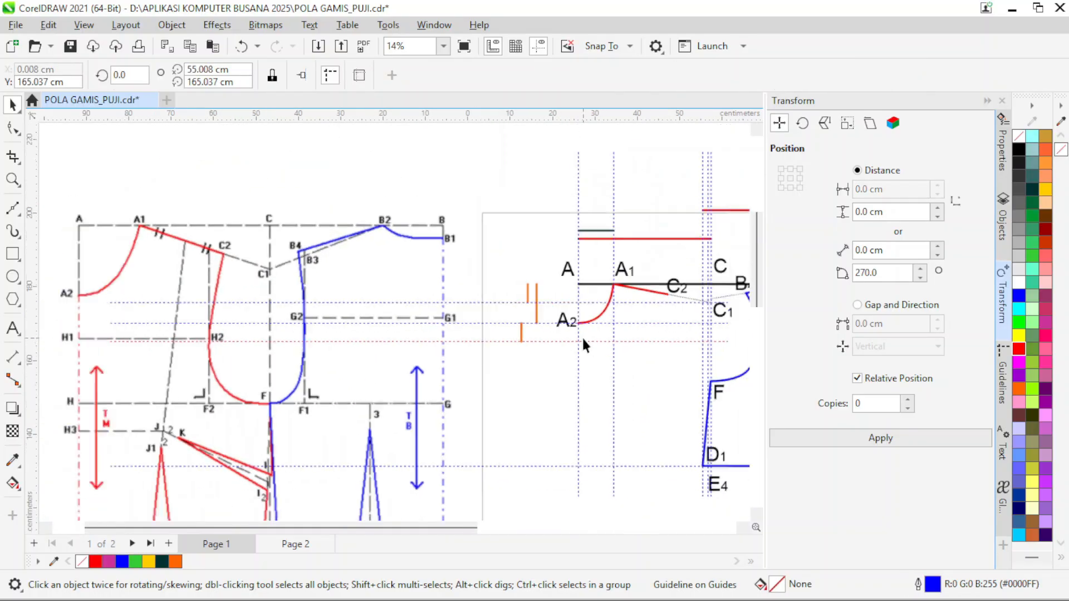
scroll(584, 334, up, 5)
Copy the A2 label straight down onto the new horizontal guideline.
click(537, 312)
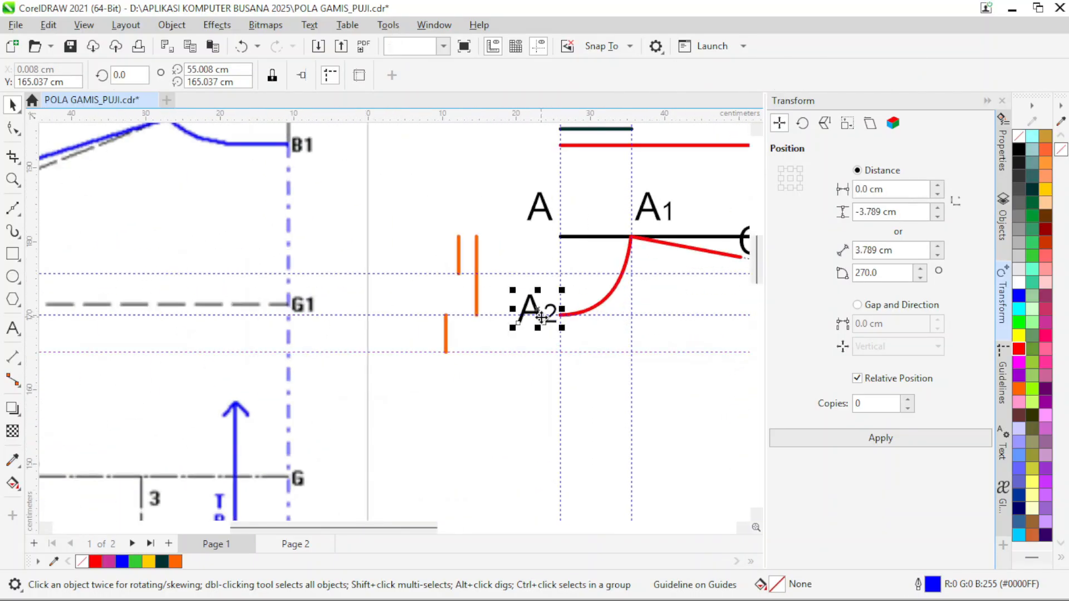
drag(537, 311, 535, 353)
right_click(534, 353)
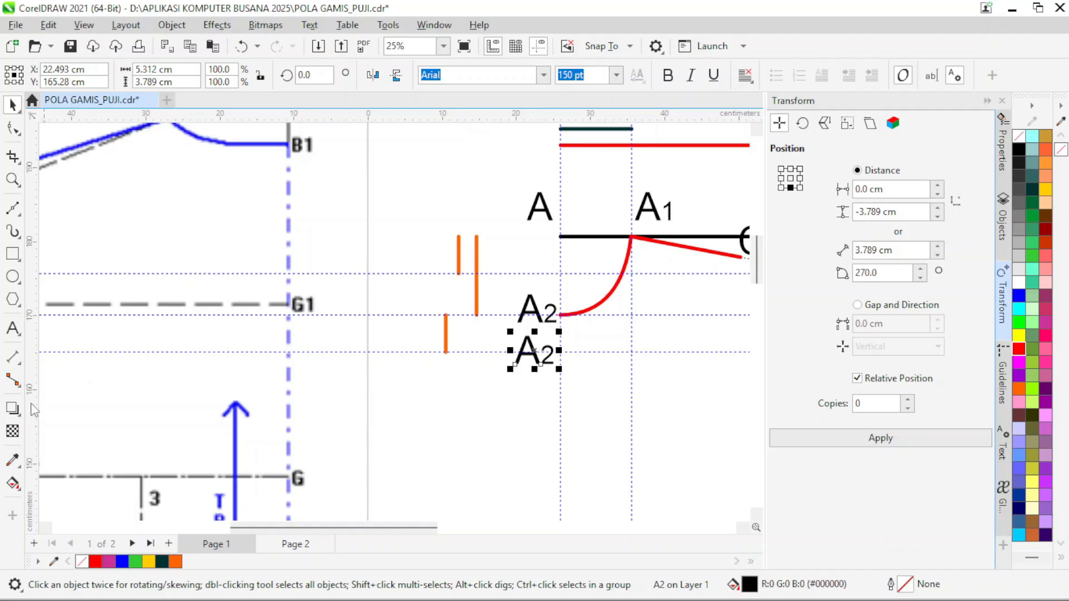
Change the copied label's text to H1.
click(12, 329)
scroll(451, 350, up, 2)
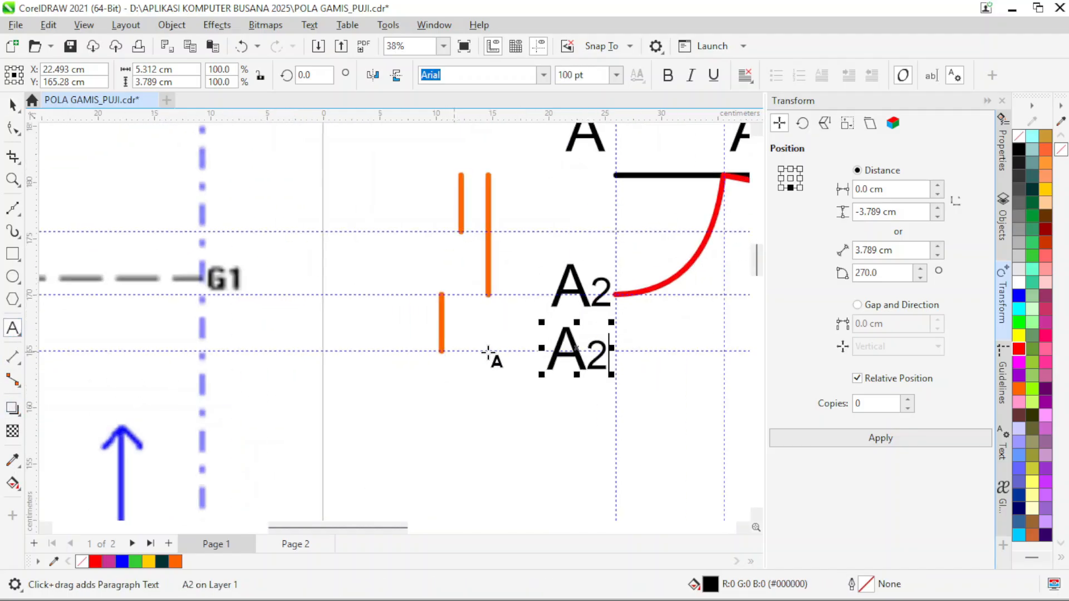
click(591, 360)
text(1)
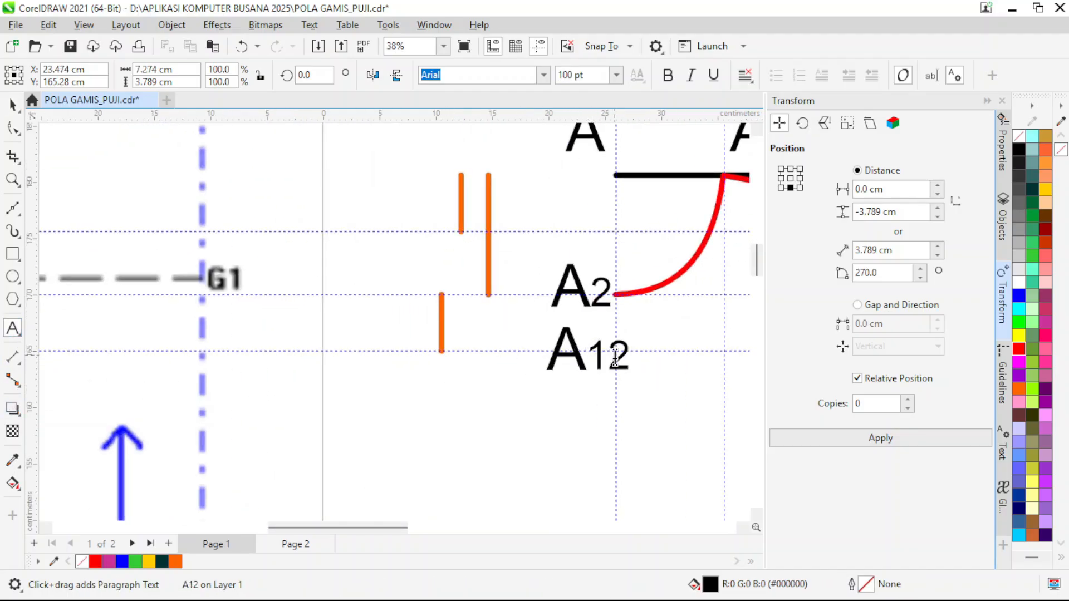
drag(608, 359, 633, 360)
key(BackSpace)
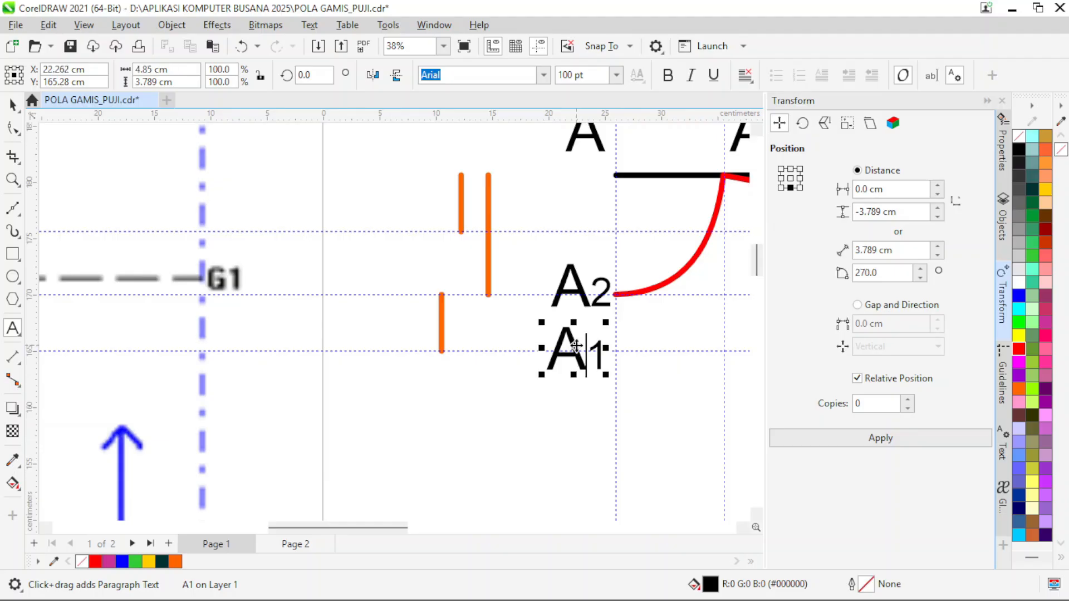
click(557, 340)
key(Delete)
text(H)
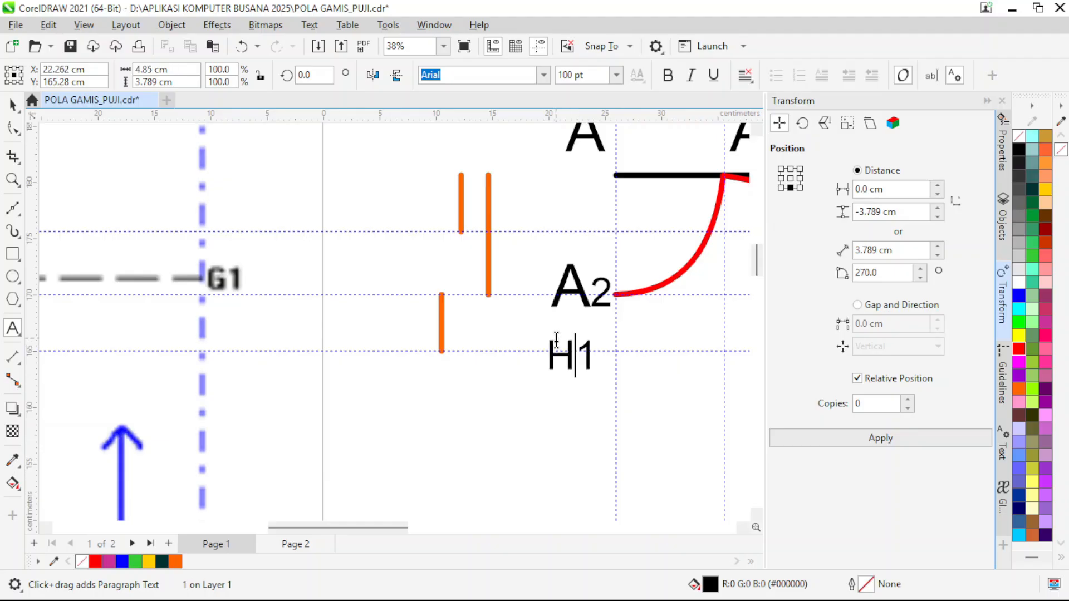
click(12, 105)
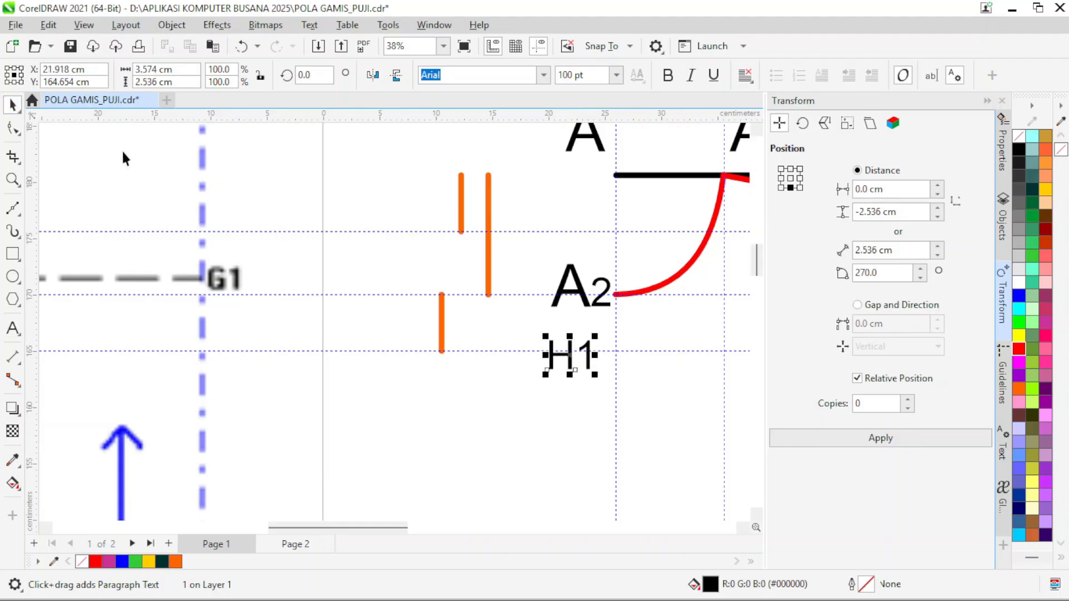
Examine the reference pattern around H1 and H2, then switch to Word and read the jobsheet's A2–H1 and H1–H2 entries.
scroll(529, 270, down, 2)
scroll(528, 270, down, 1)
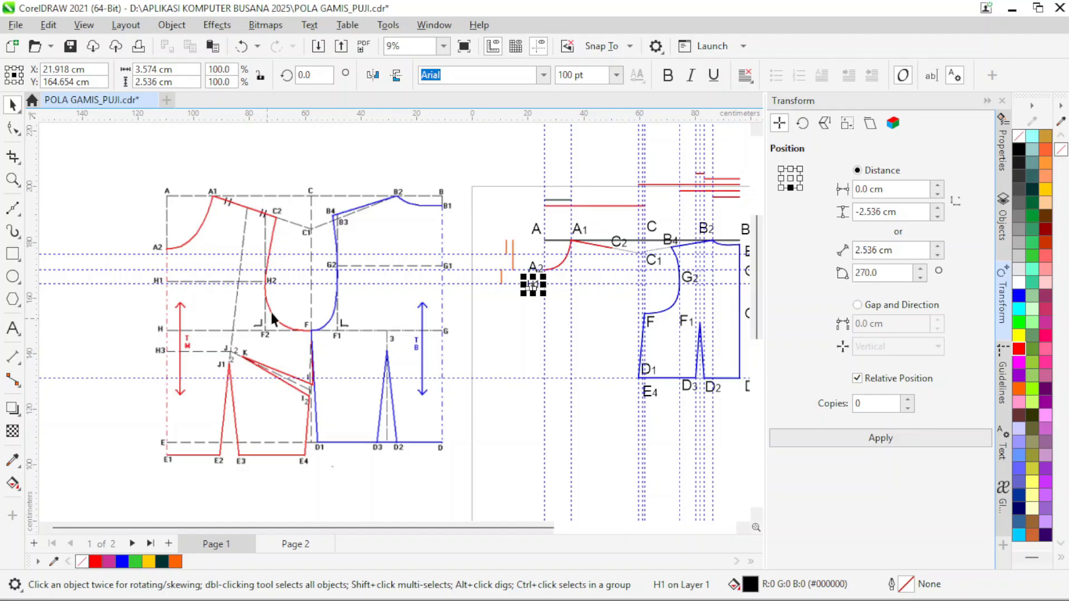
scroll(610, 292, down, 1)
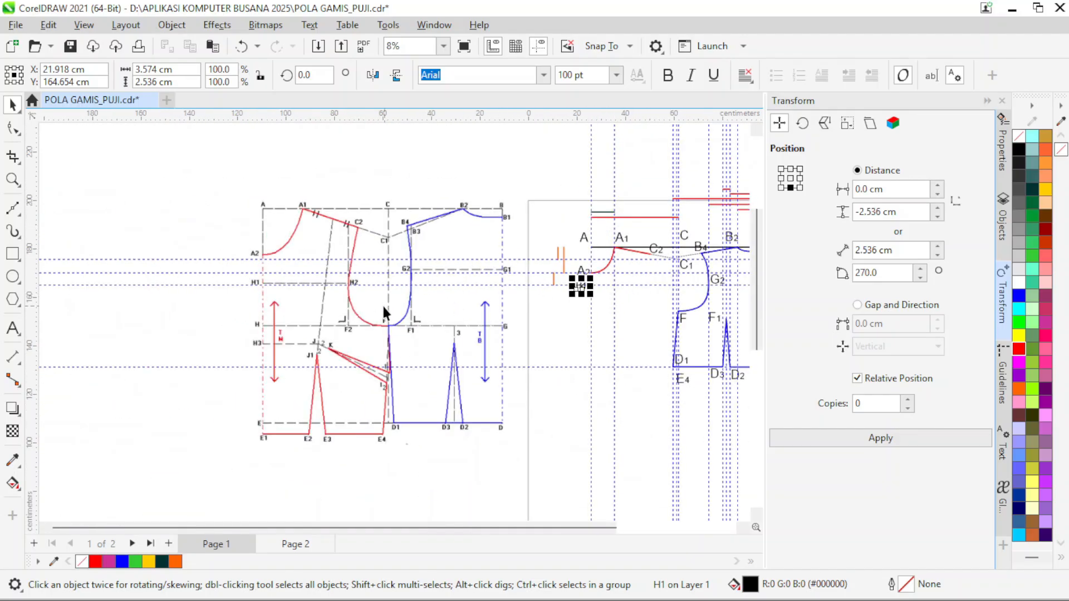
mouse_move(874, 596)
click(820, 593)
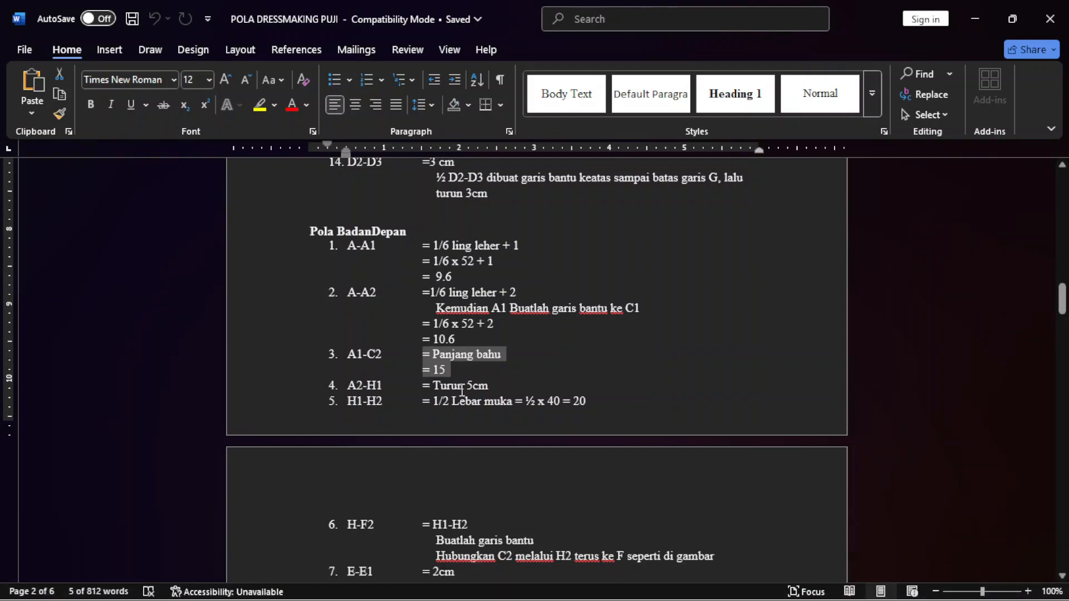
drag(491, 385, 433, 385)
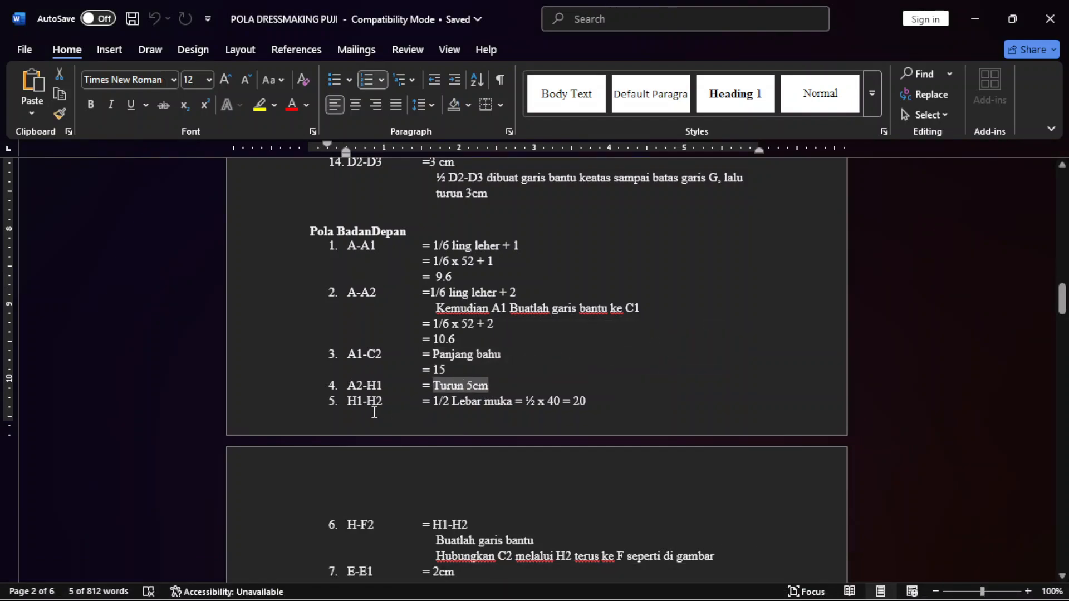
click(356, 407)
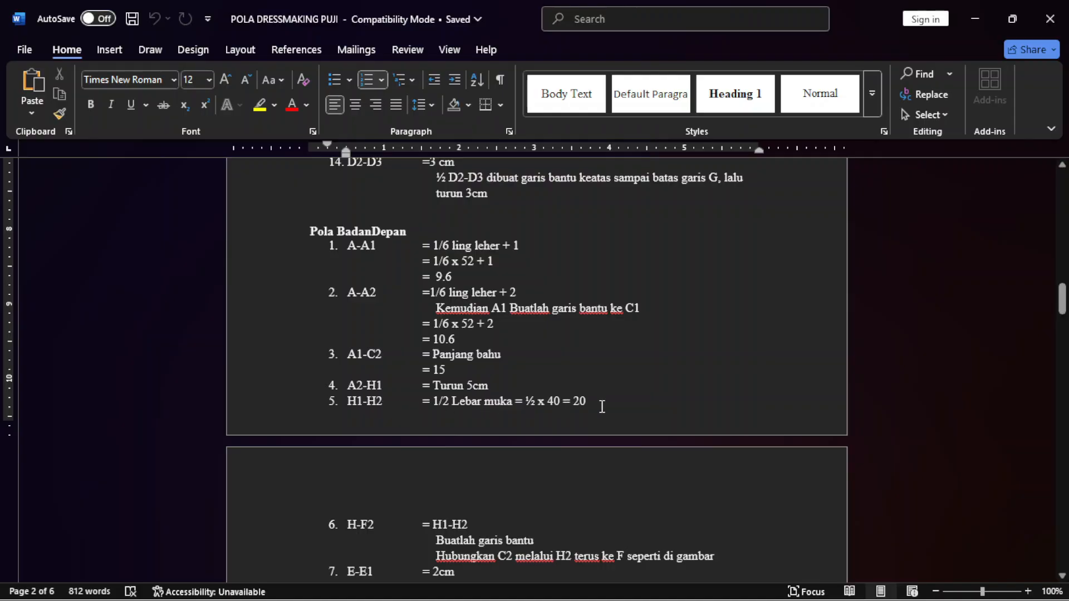
Switch to CorelDRAW, copy the short dark green line just above itself and set the copy's length to 20 cm.
click(778, 589)
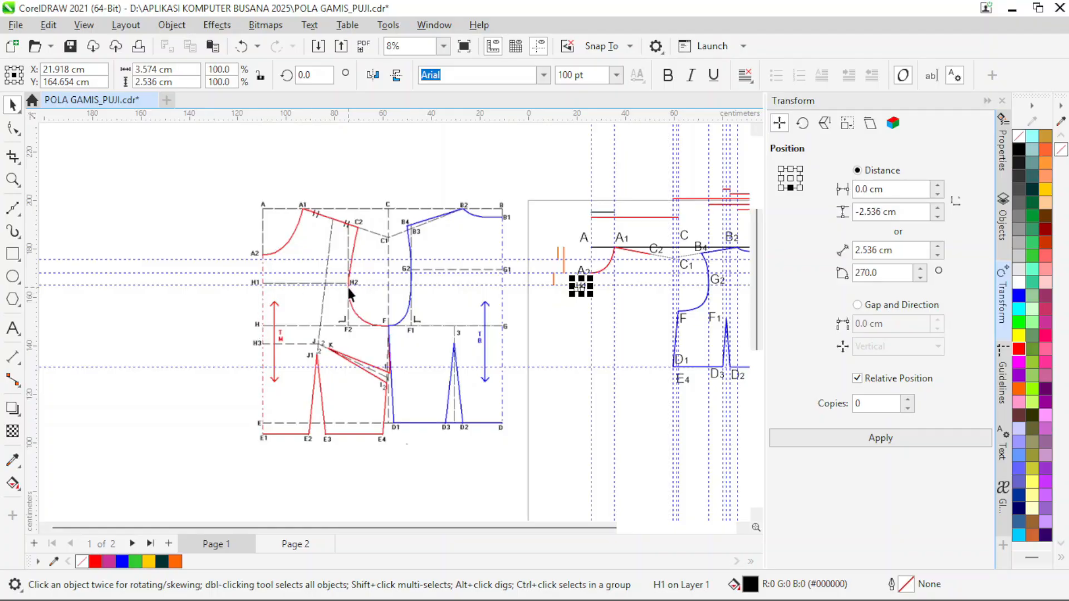
scroll(347, 285, down, 2)
scroll(583, 267, up, 4)
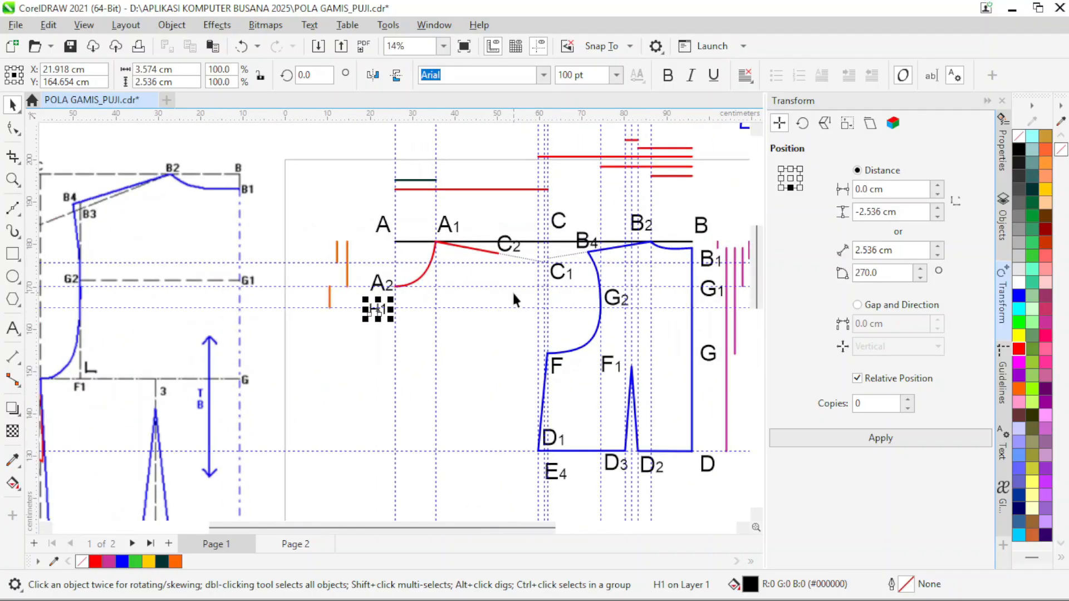
scroll(501, 273, down, 1)
scroll(412, 192, up, 3)
click(407, 184)
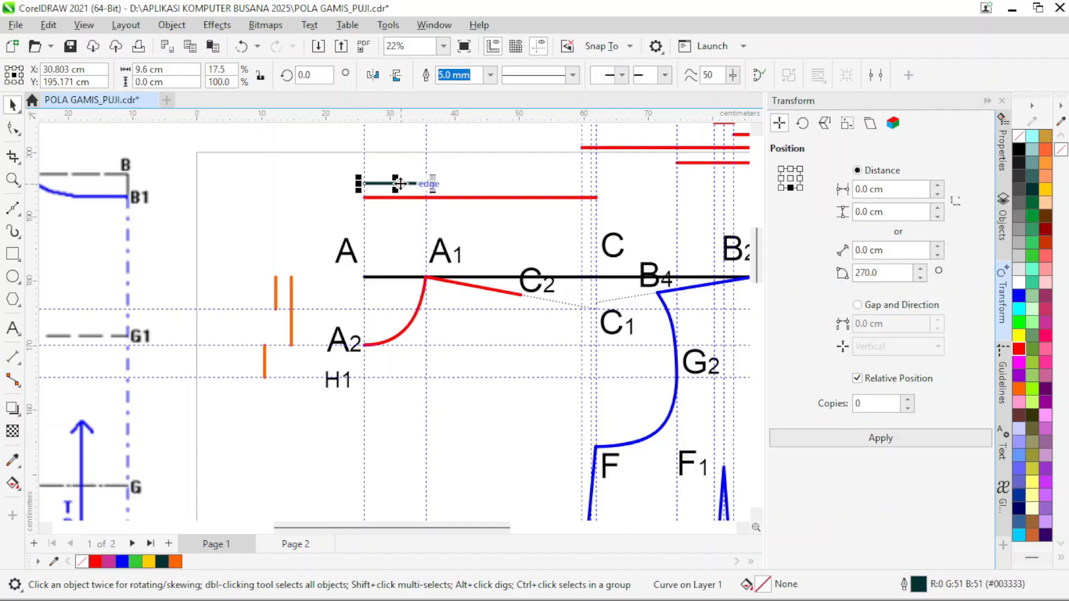
drag(394, 184, 395, 168)
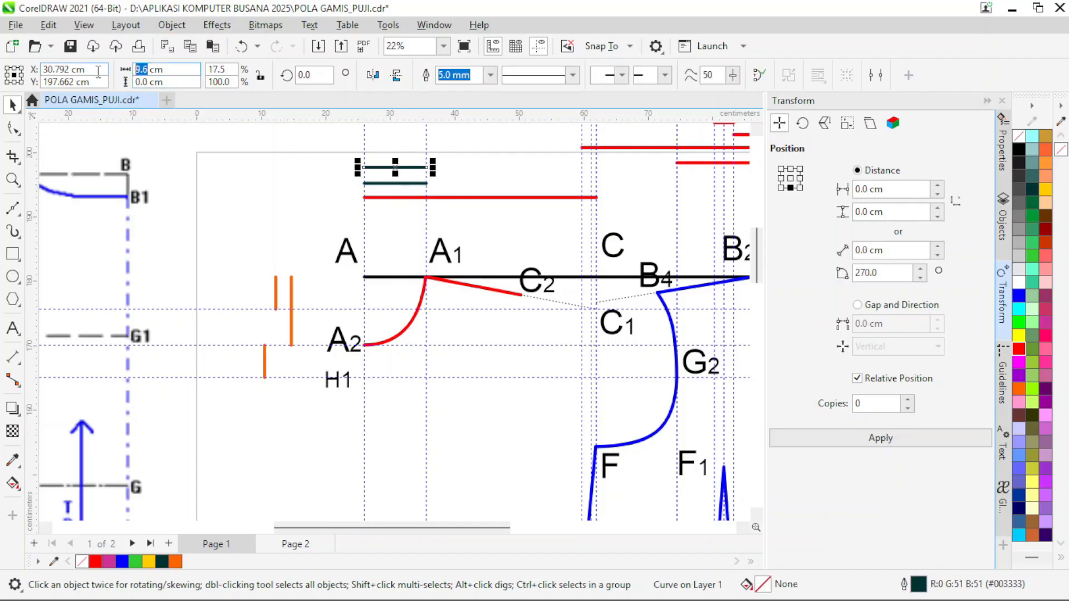
text(20)
key(Return)
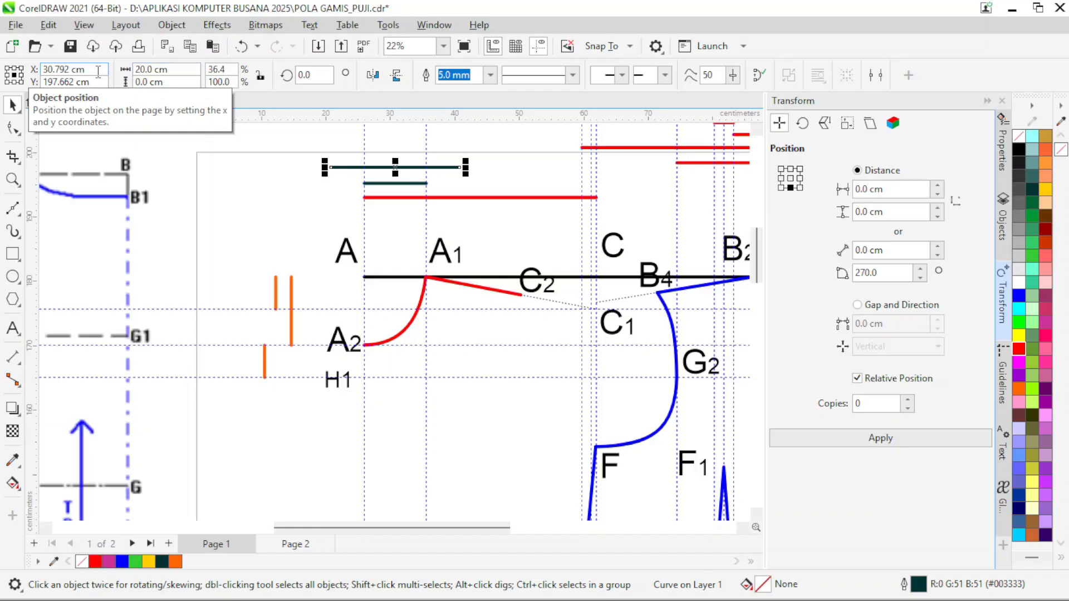
Align the 20 cm line's start with that of the shorter dark green line and place a vertical guideline at its far end.
shift+click(384, 184)
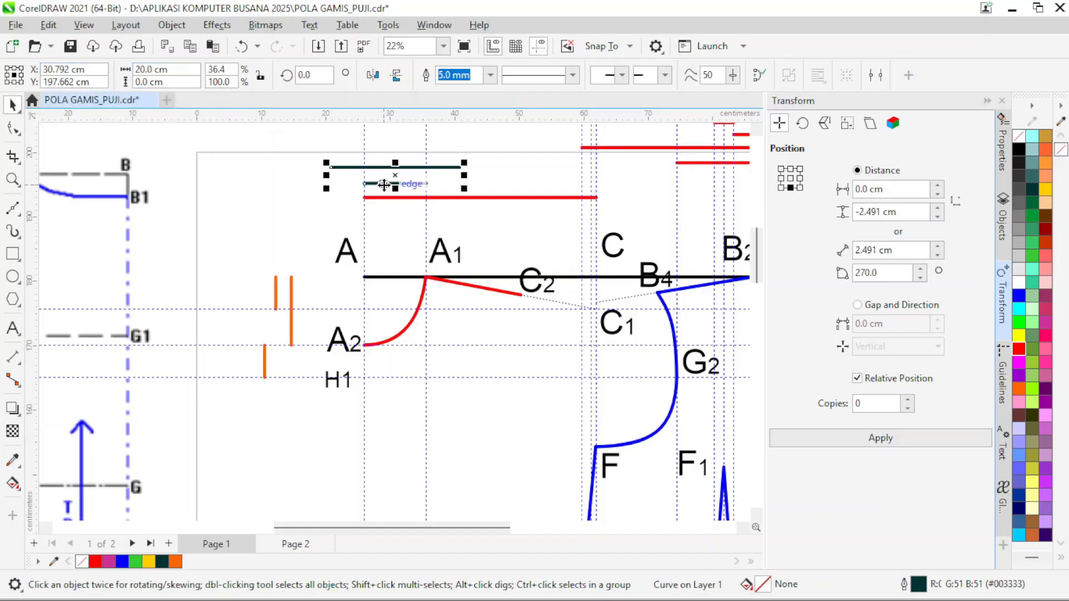
drag(384, 183, 418, 184)
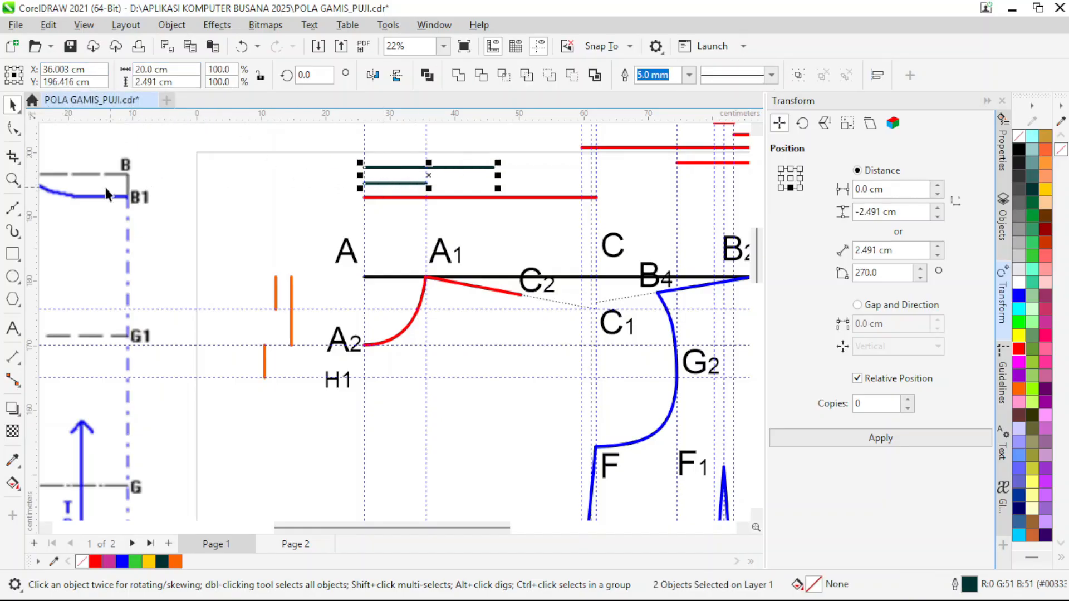
click(494, 172)
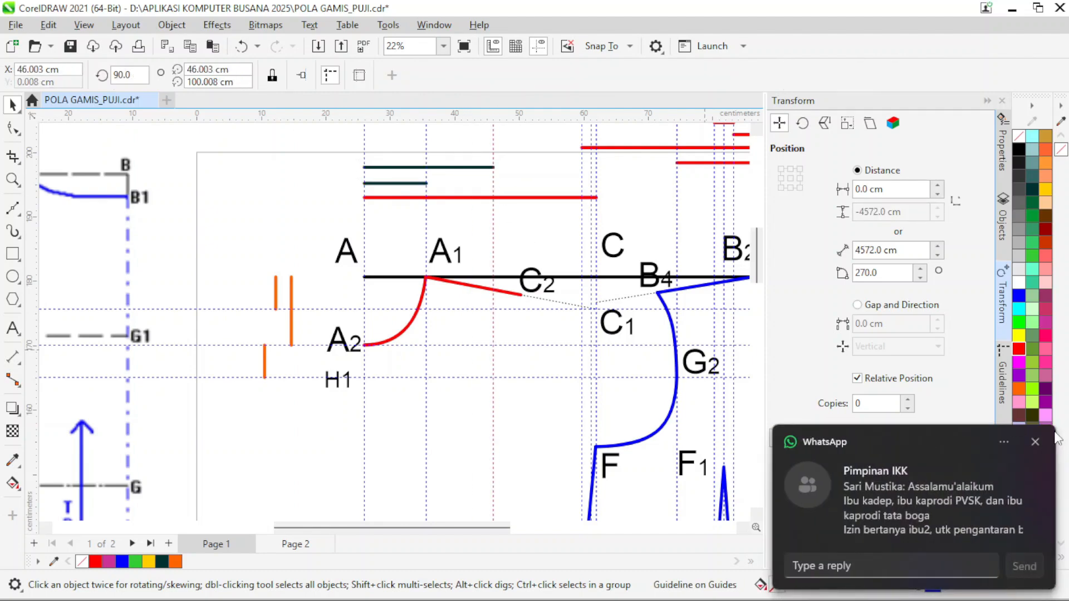
click(1035, 443)
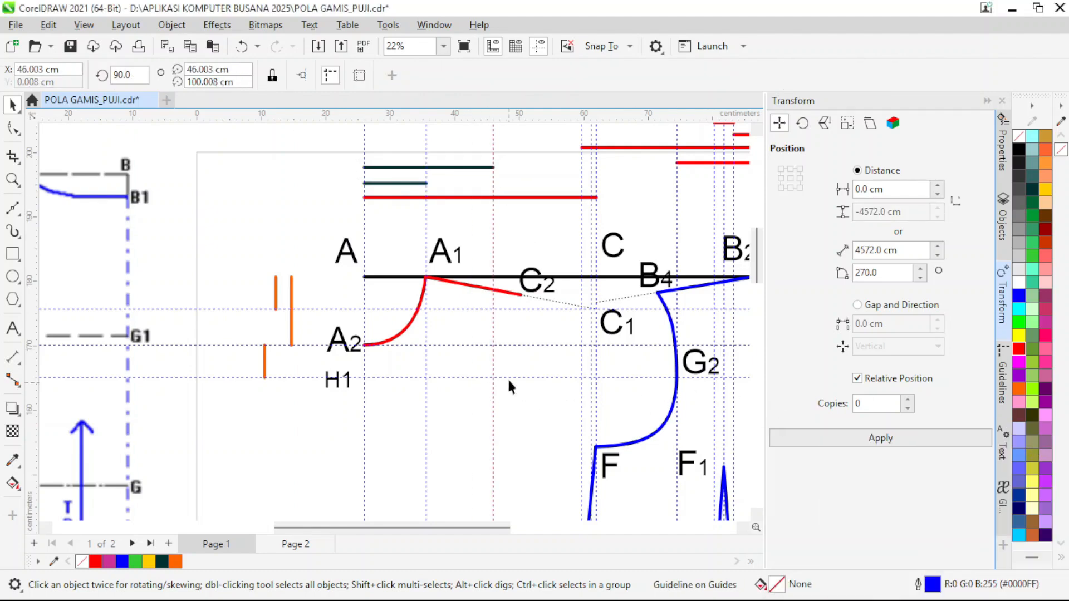
Copy the H1 label along the same guideline to just beyond the 20 cm vertical guideline and change the copy's text to H2.
click(338, 381)
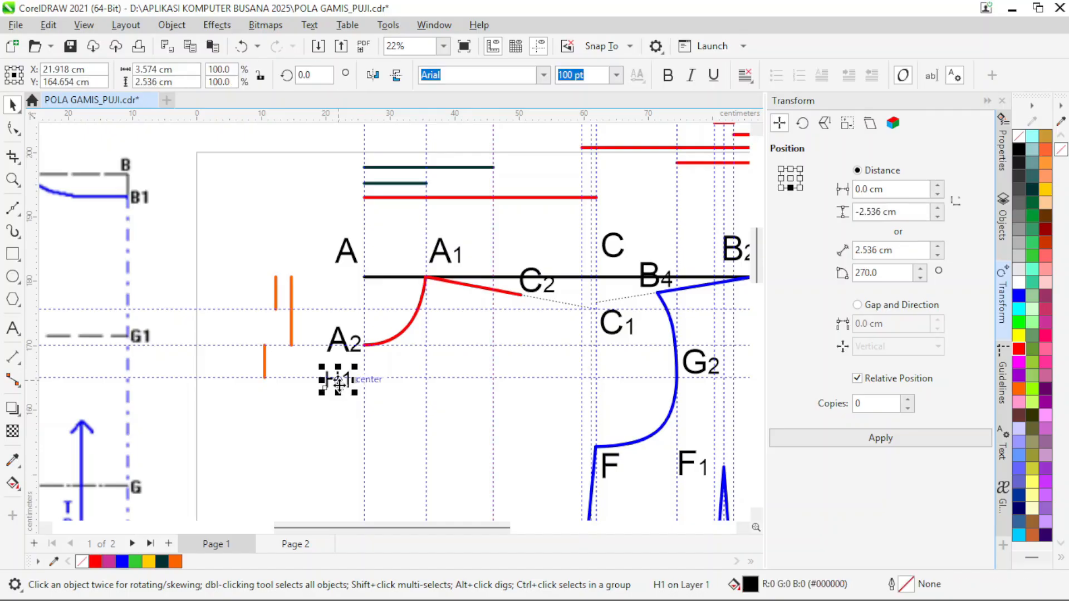
scroll(337, 381, up, 2)
drag(338, 380, 679, 388)
click(12, 329)
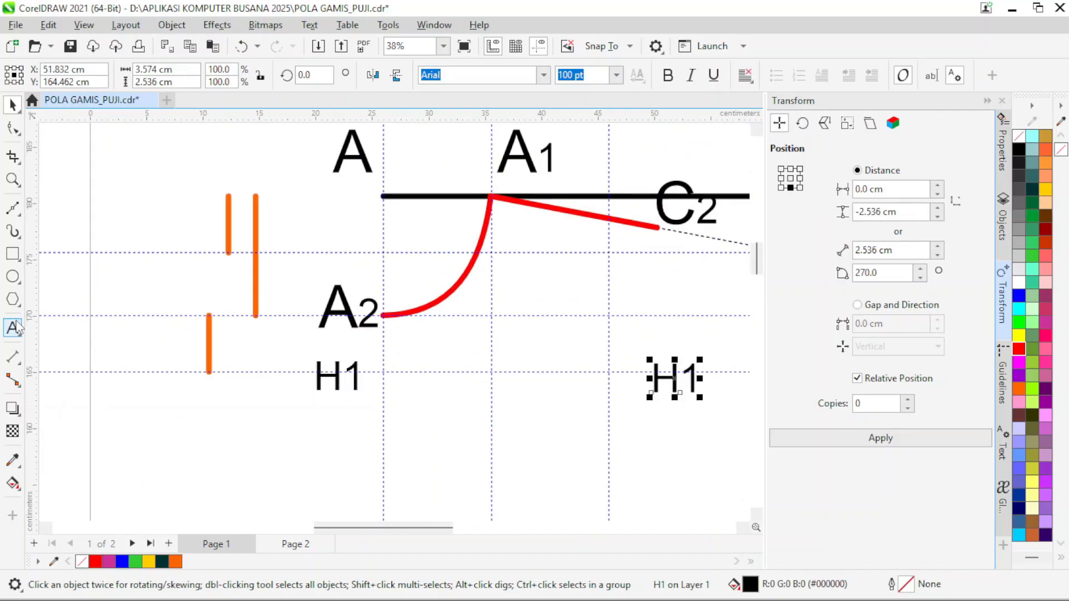
scroll(633, 382, up, 1)
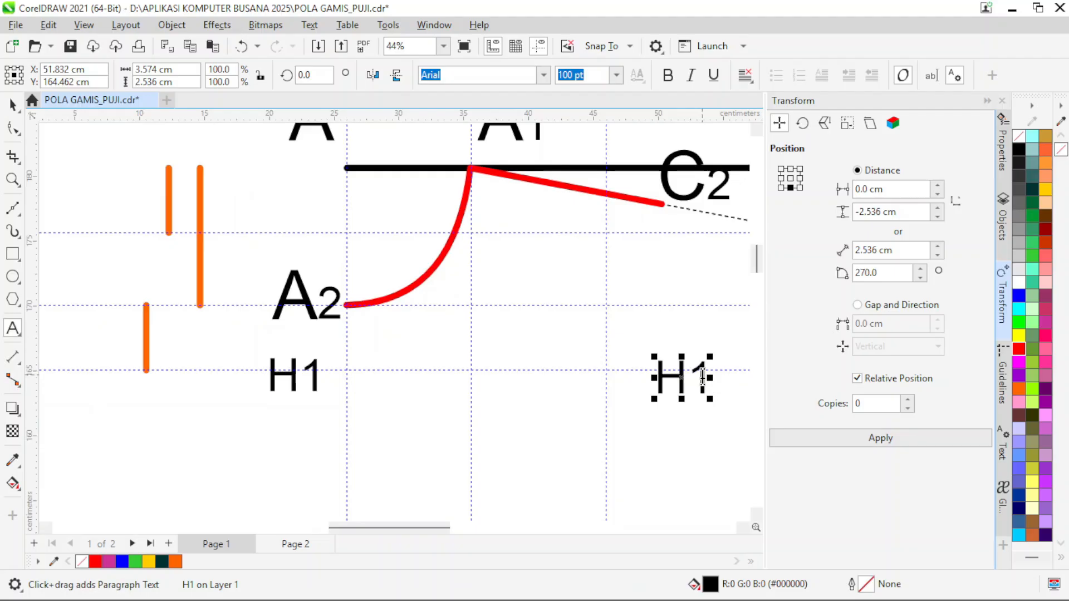
drag(689, 378, 713, 384)
text(2)
click(691, 379)
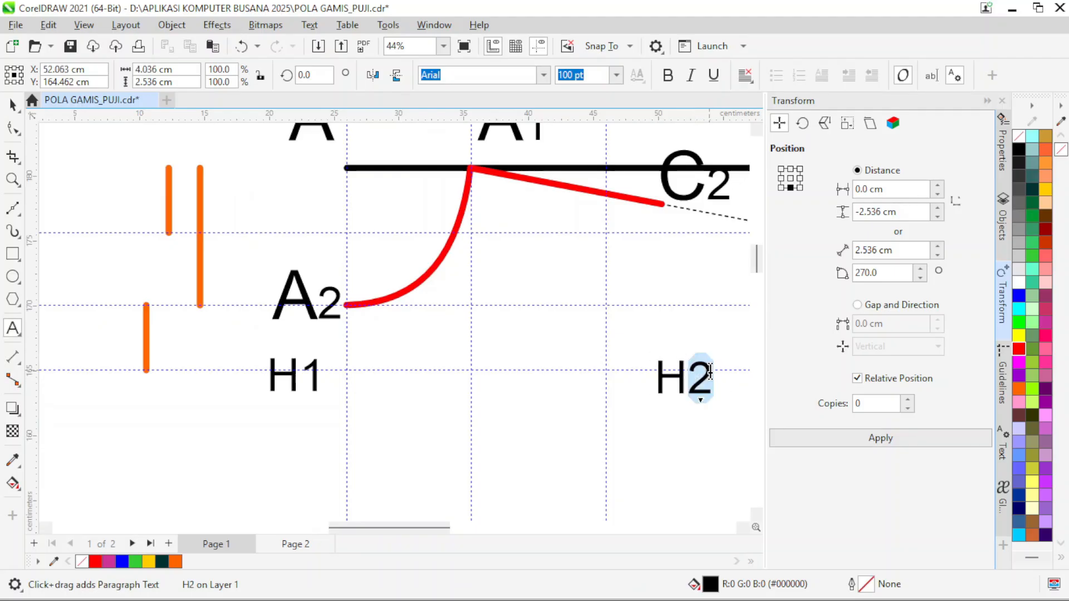
In the H2 label, set the digit 2 to 100 pt and the letter H to 150 pt.
click(617, 76)
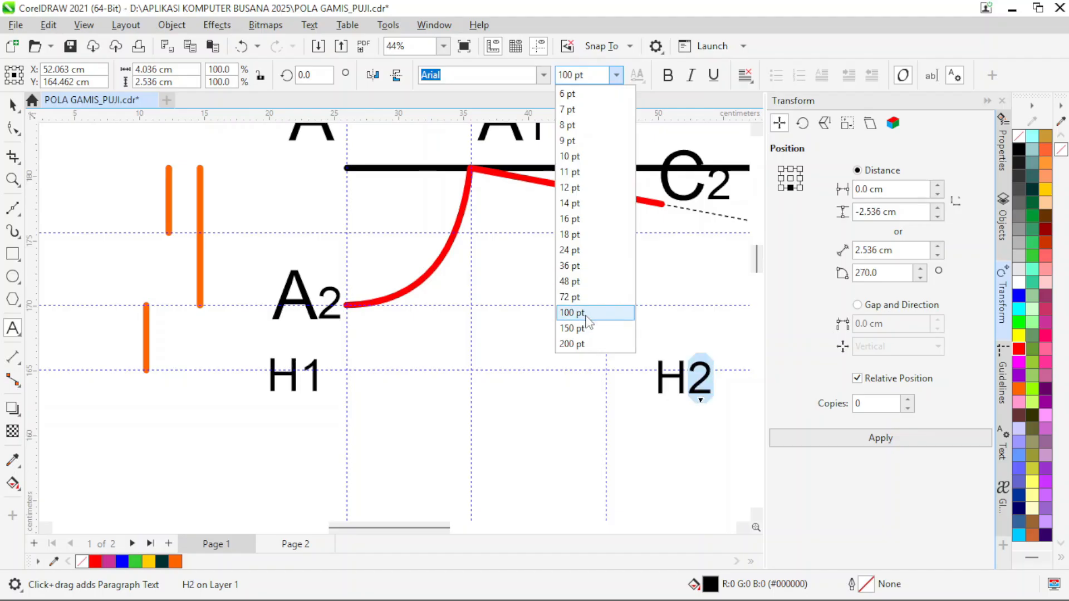
click(586, 313)
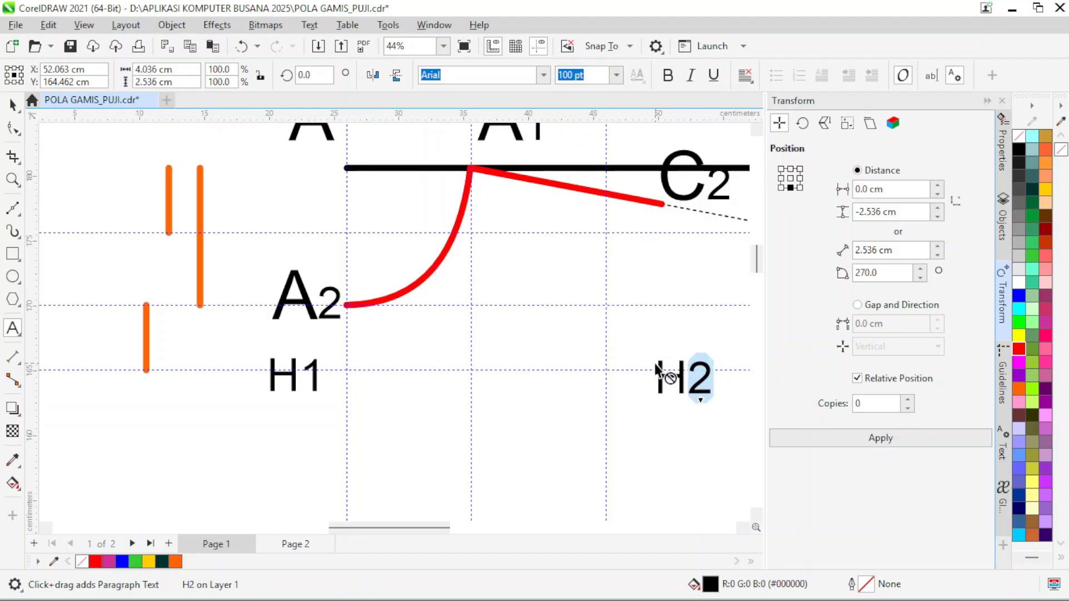
drag(657, 370, 687, 374)
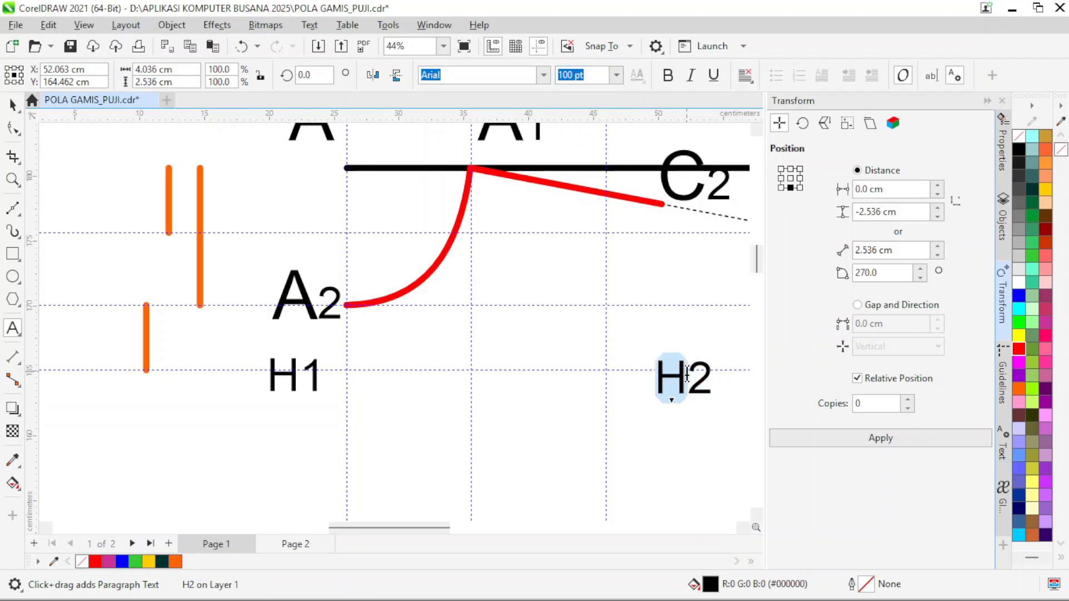
click(617, 75)
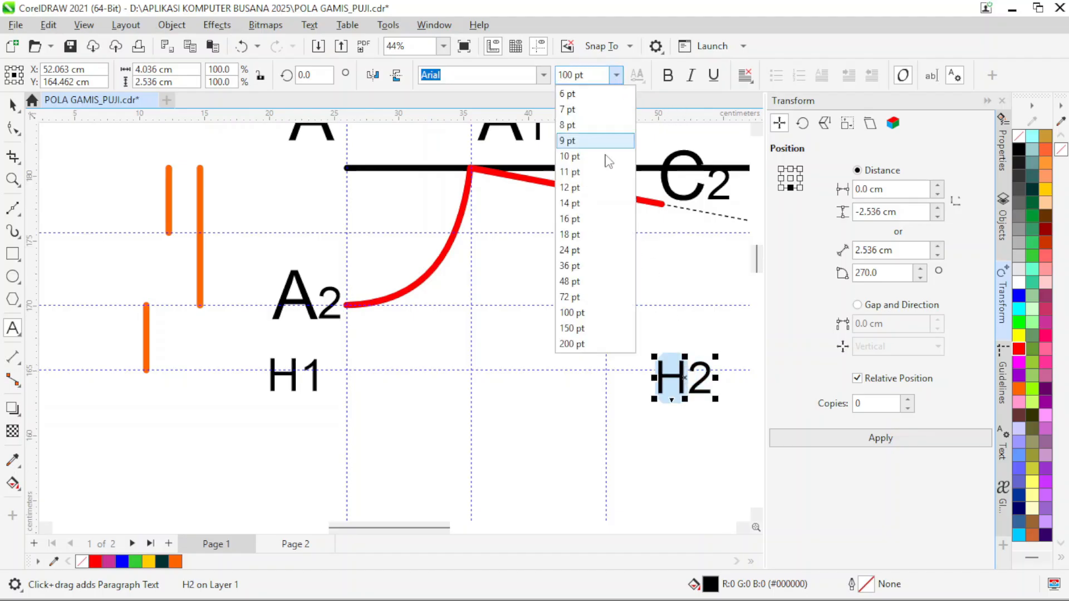
click(584, 328)
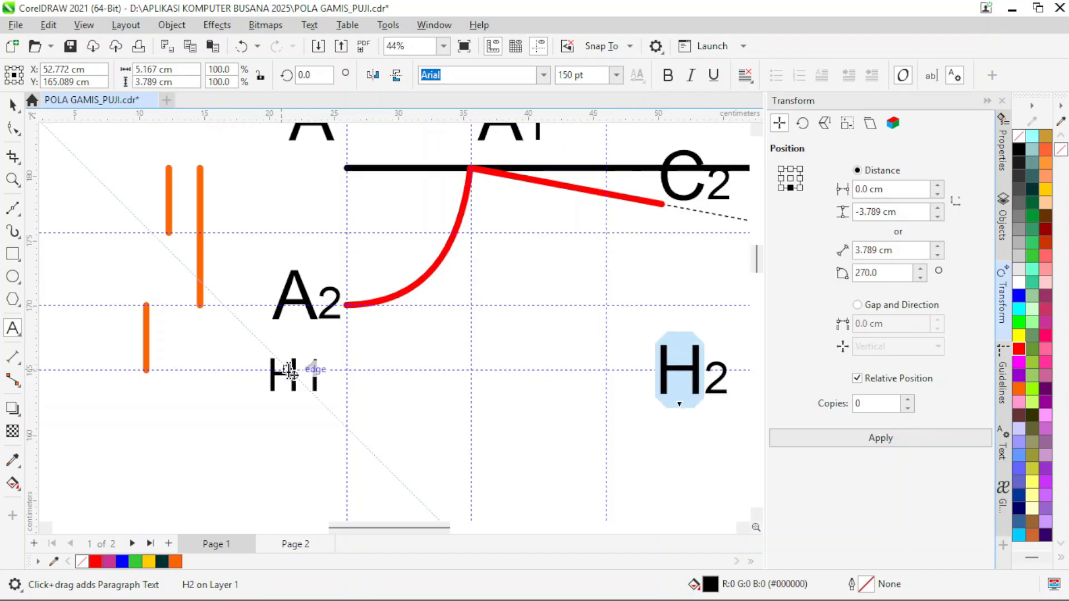
Set the letter H in the H1 label below A2 to 150 pt.
drag(269, 372, 298, 373)
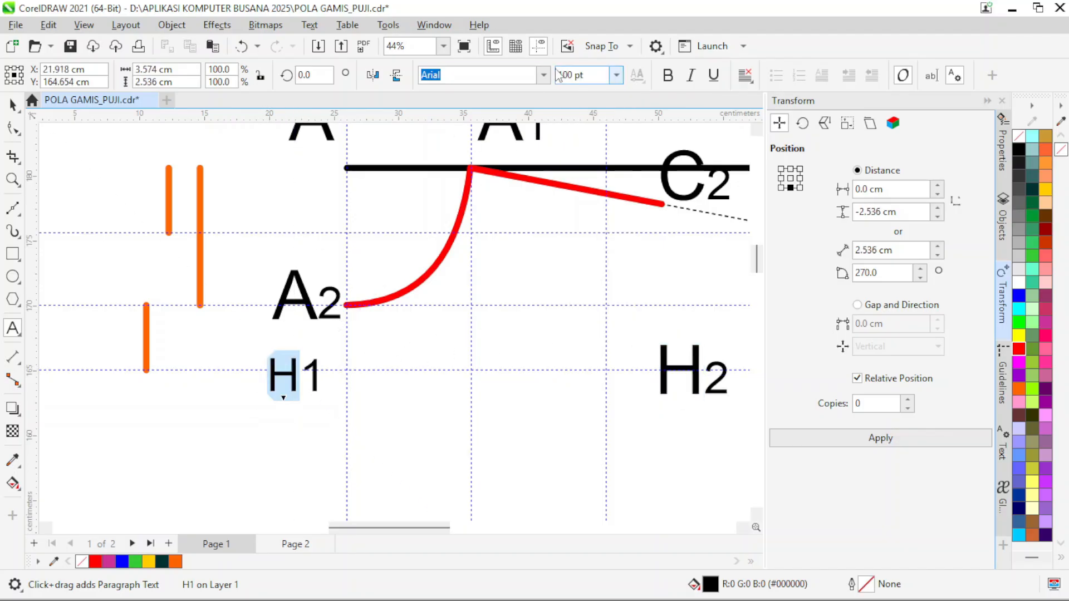
click(616, 75)
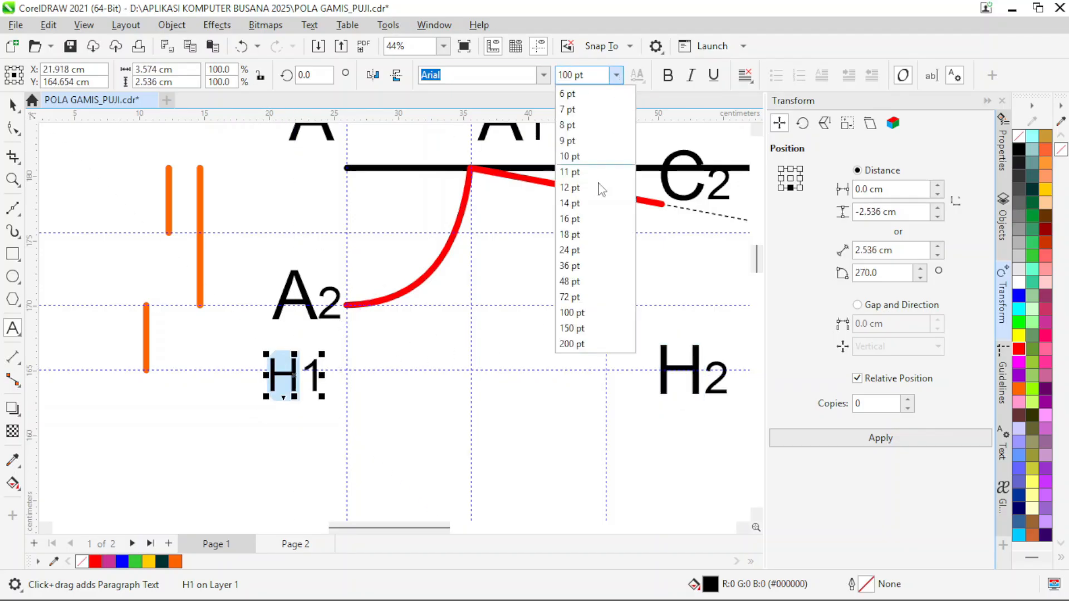
click(575, 329)
scroll(634, 369, down, 1)
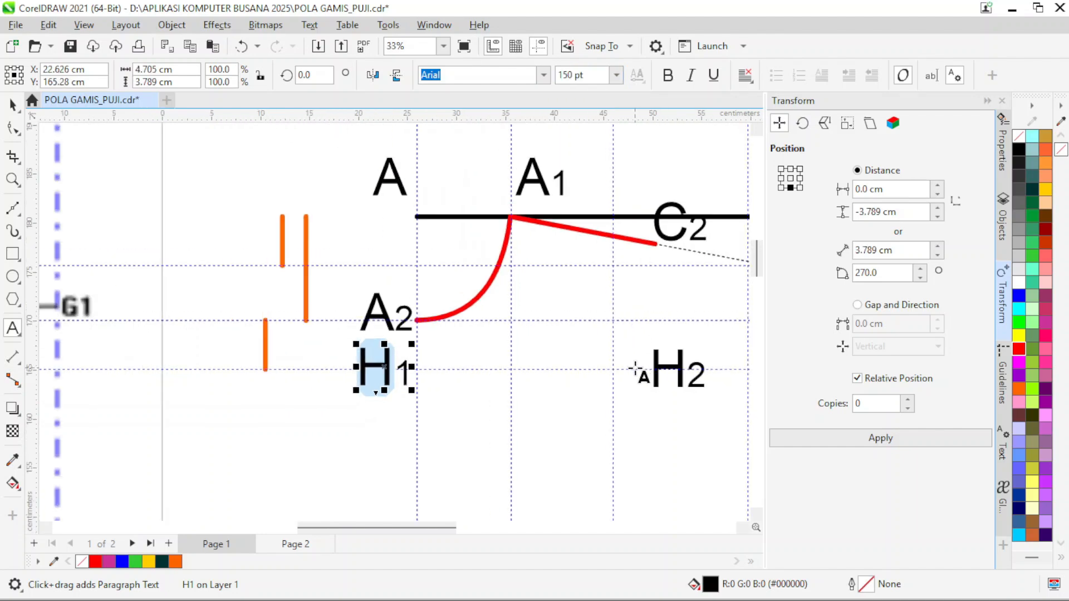
scroll(635, 369, down, 2)
scroll(651, 389, up, 1)
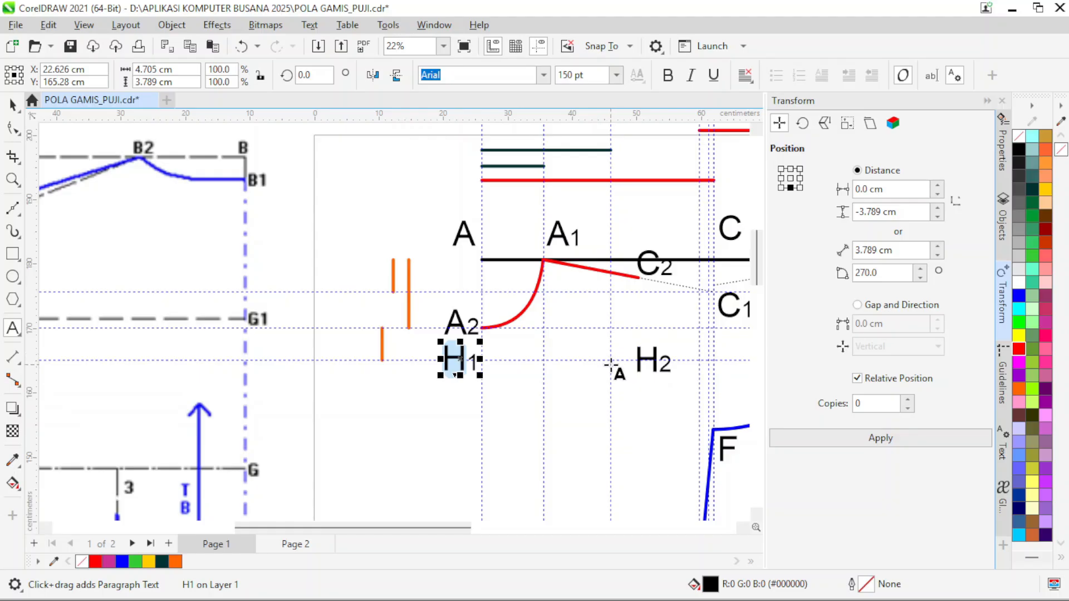
Switch to Word to read the jobsheet's H-F2 entry, then return to CorelDRAW and examine H, F2 and F in the reference pattern.
mouse_move(710, 596)
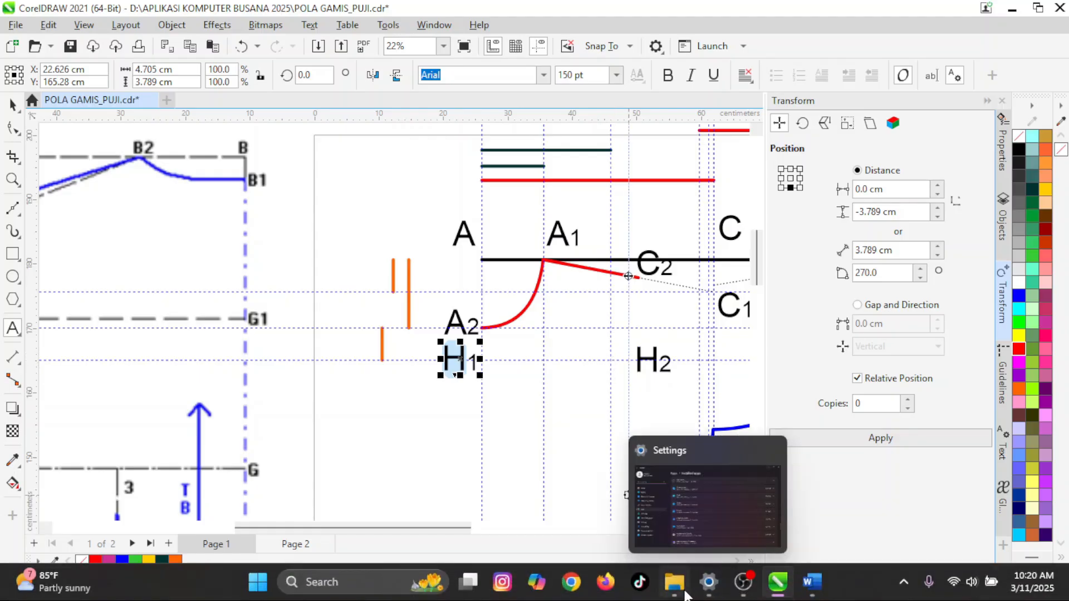
click(812, 581)
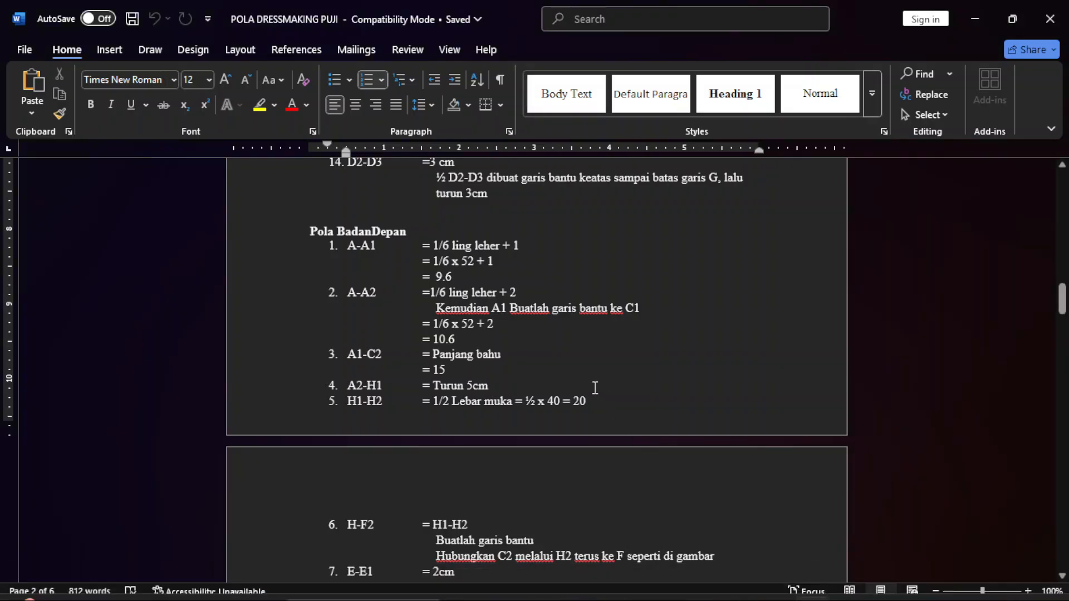
scroll(583, 393, down, 1)
scroll(586, 394, down, 1)
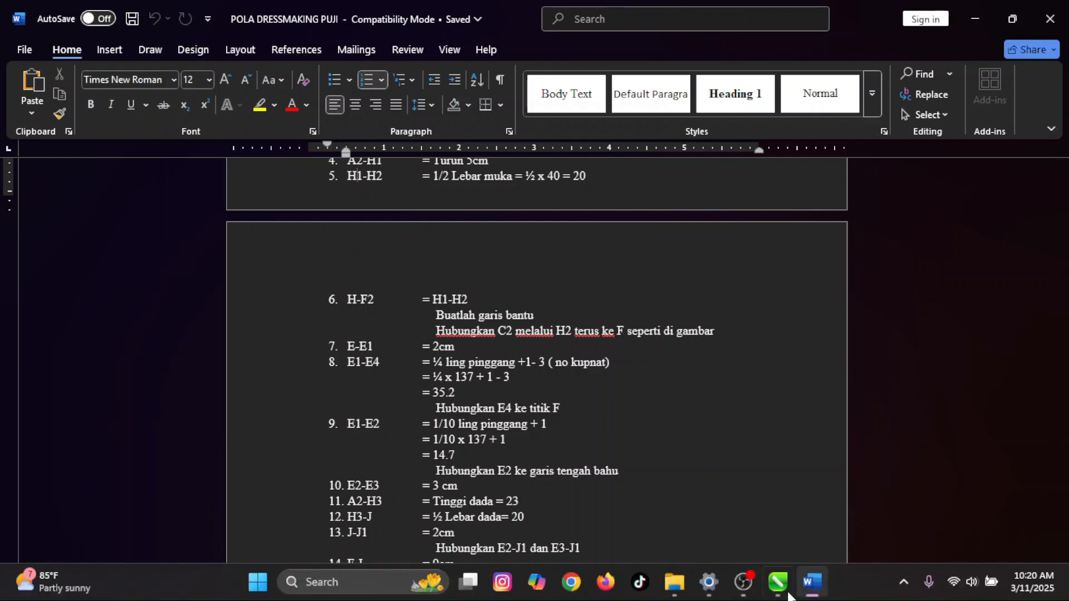
click(786, 593)
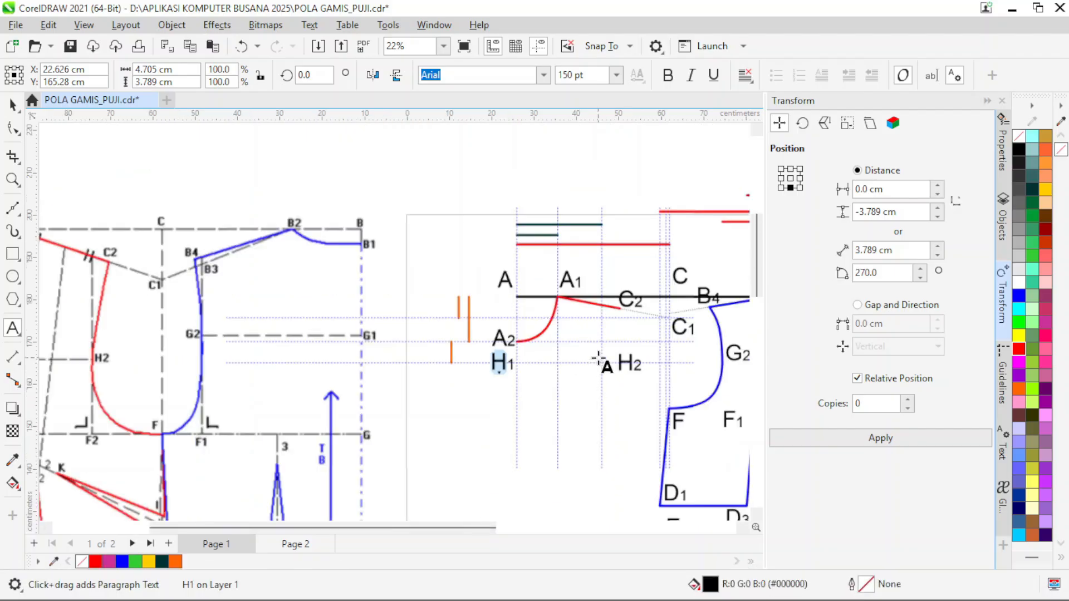
scroll(599, 359, down, 3)
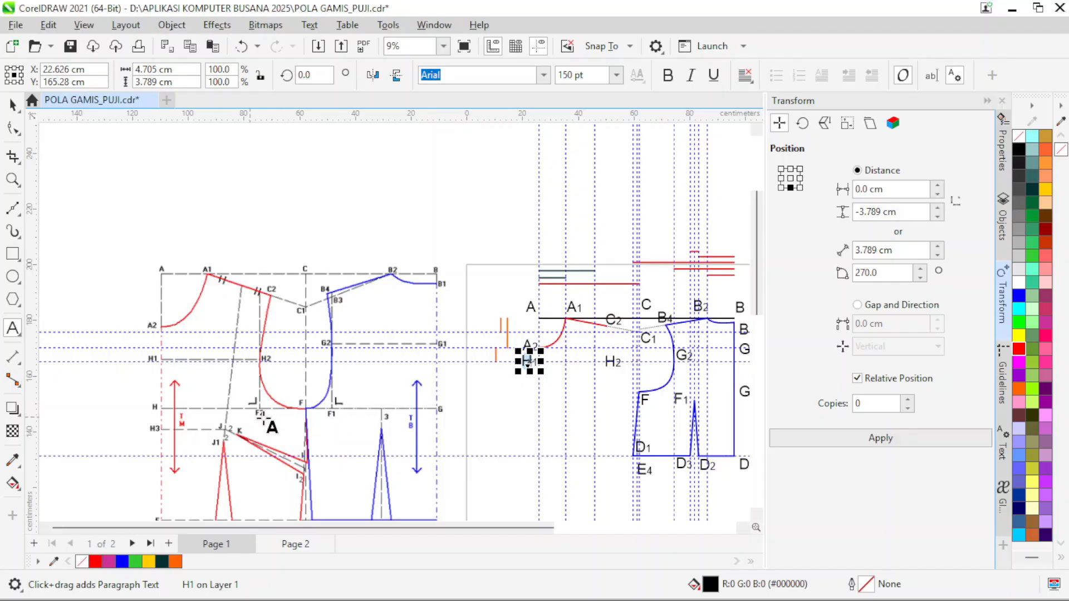
scroll(265, 422, up, 3)
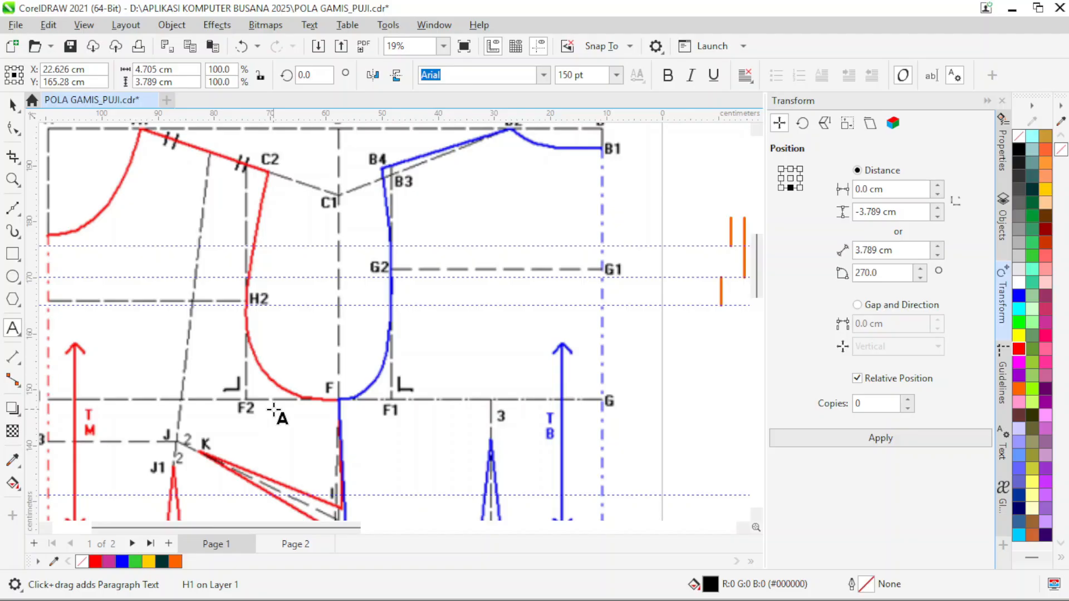
scroll(276, 409, down, 4)
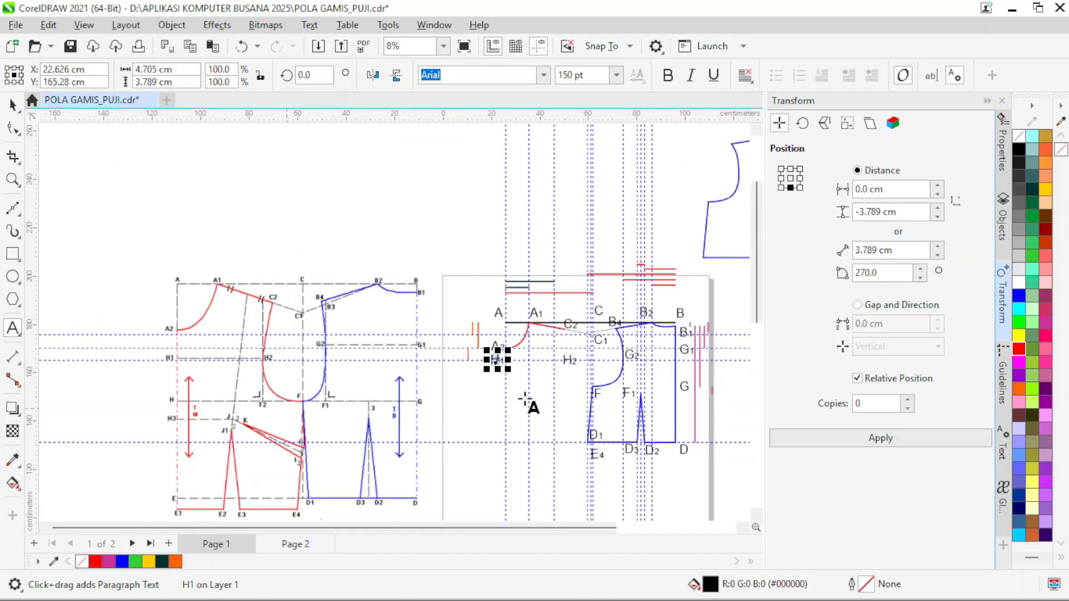
scroll(572, 405, up, 2)
scroll(573, 405, up, 3)
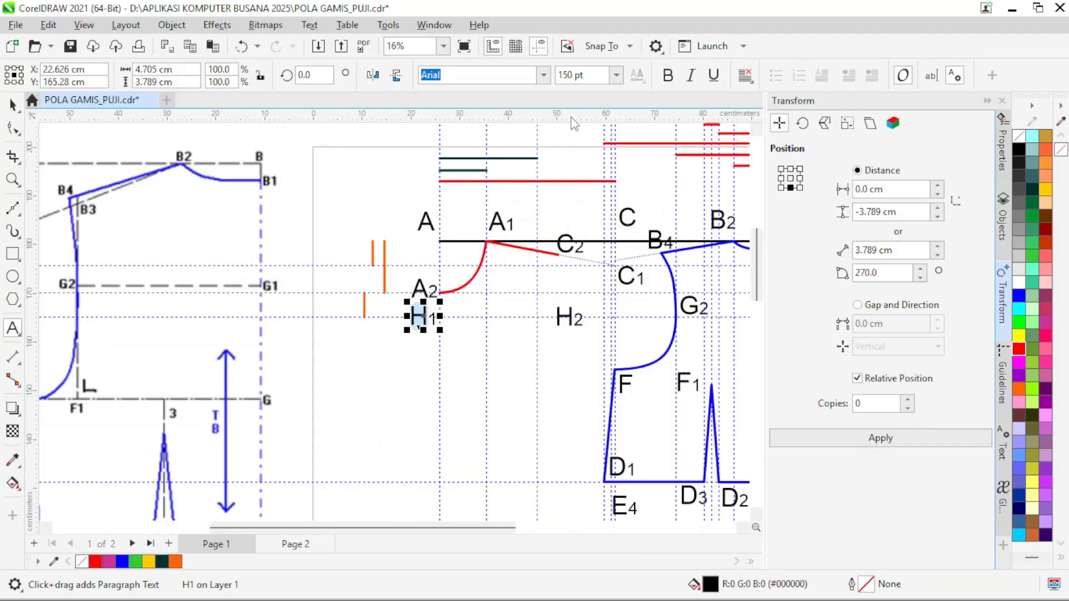
Place a horizontal guideline through the node at point F.
drag(572, 118, 619, 382)
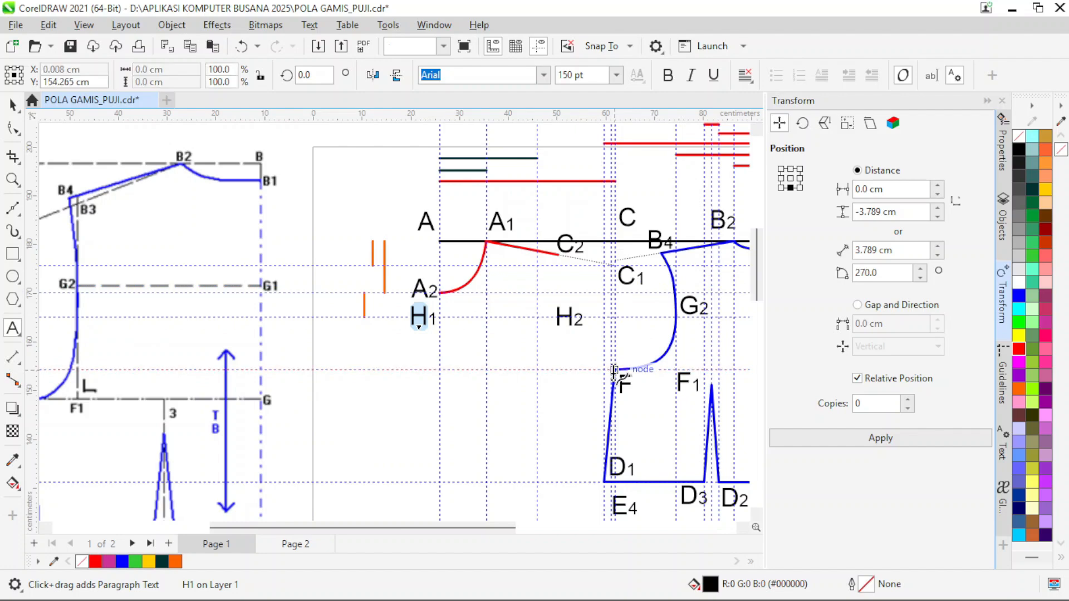
scroll(514, 370, down, 3)
scroll(512, 382, down, 1)
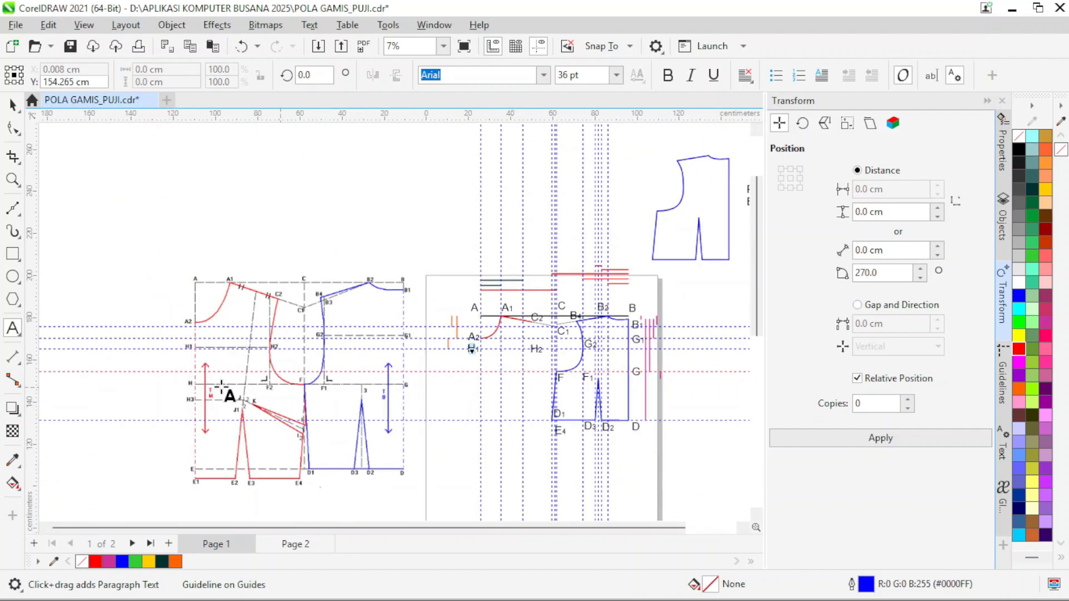
scroll(490, 382, up, 1)
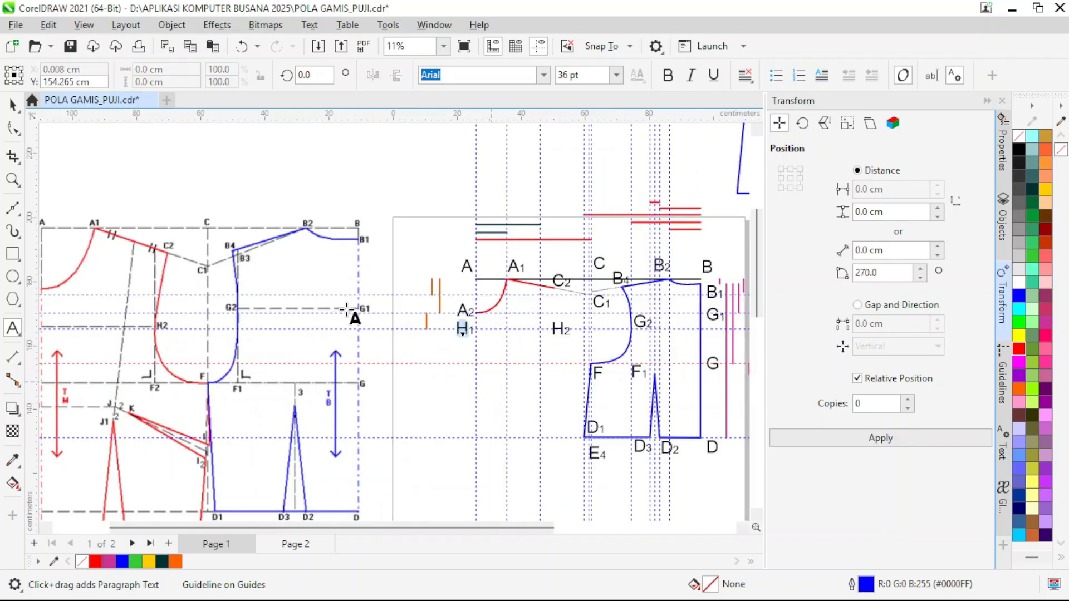
Copy the H1 label straight down onto the horizontal guideline through F and shorten the copy's text to H.
click(12, 105)
scroll(455, 373, up, 2)
scroll(455, 373, up, 2)
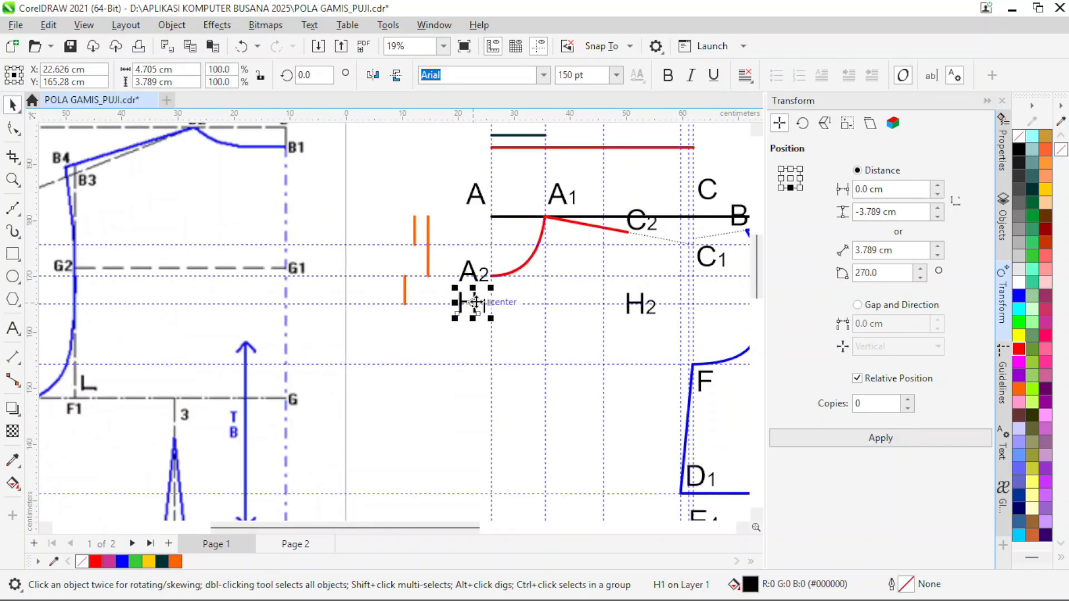
drag(473, 304, 472, 360)
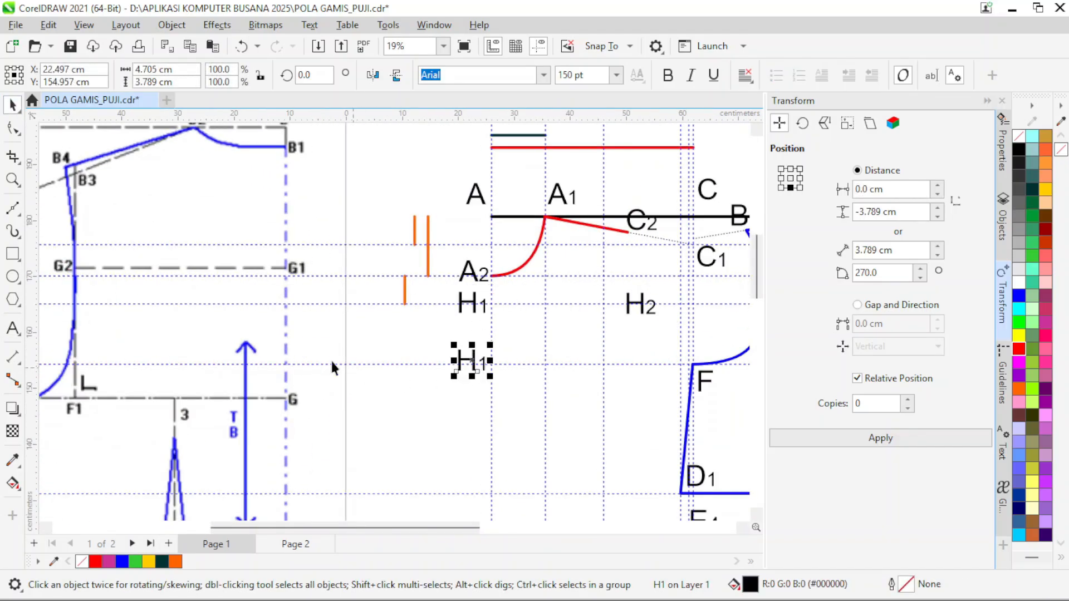
click(9, 332)
key(BackSpace)
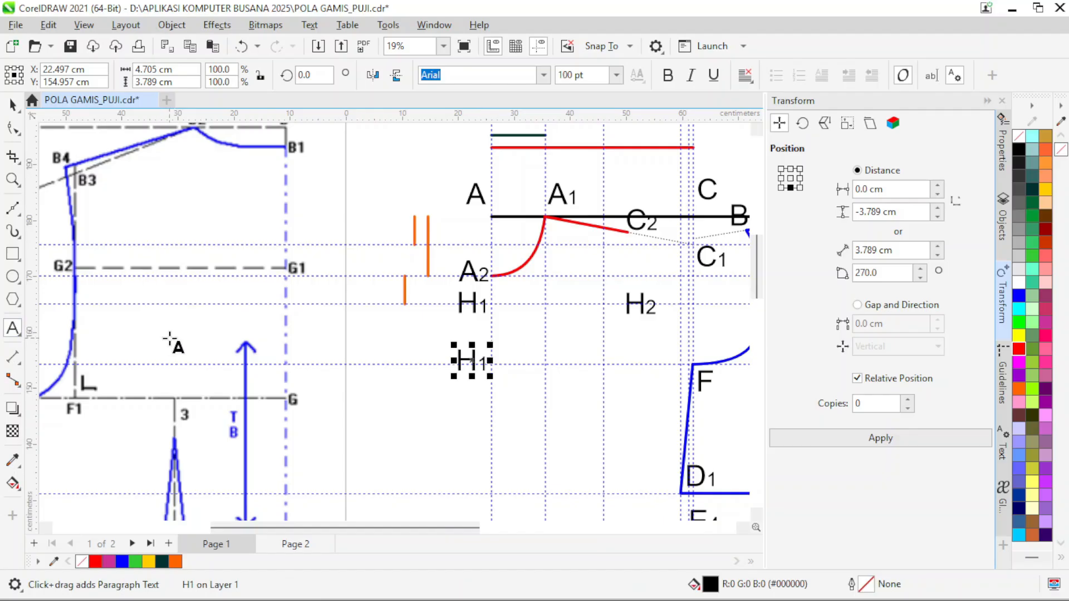
click(10, 108)
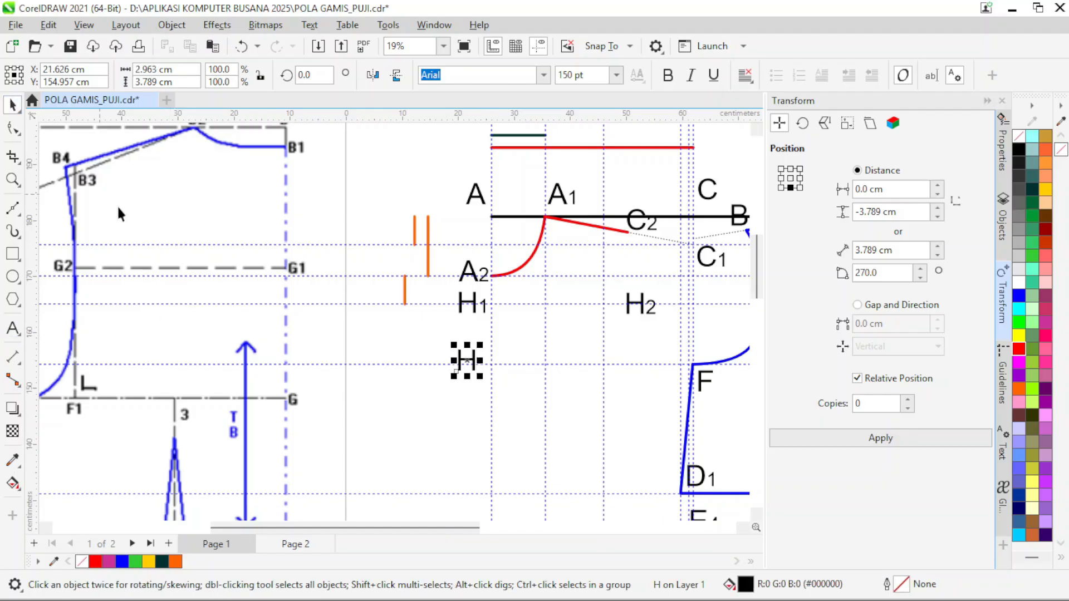
Copy the F1 label across to just below the crossing of the horizontal guideline through F and the vertical guideline through H2.
scroll(550, 383, down, 1)
scroll(623, 352, up, 1)
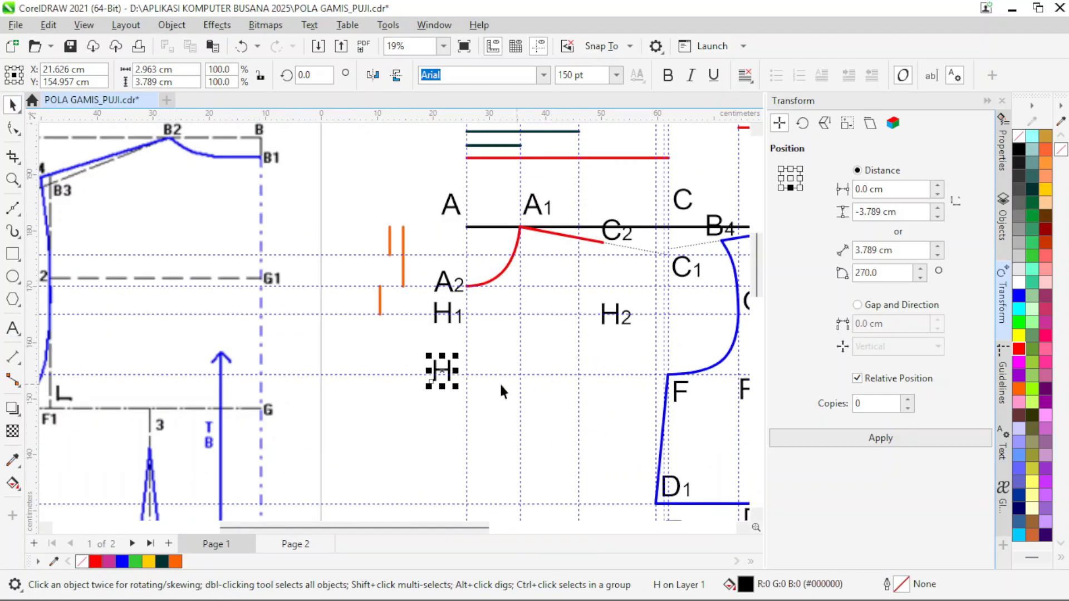
scroll(573, 347, down, 1)
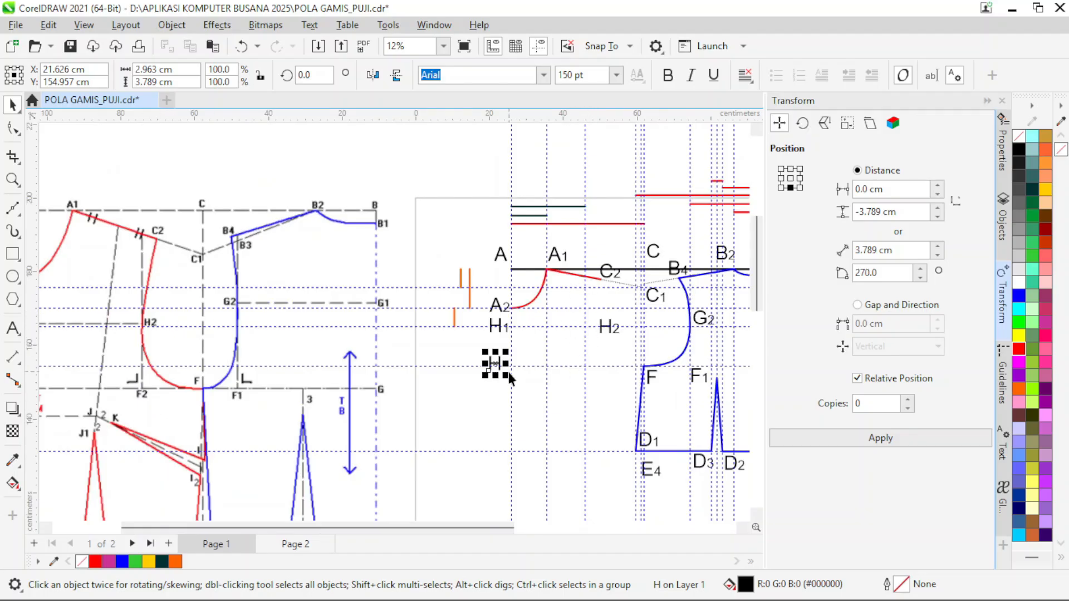
scroll(509, 372, up, 1)
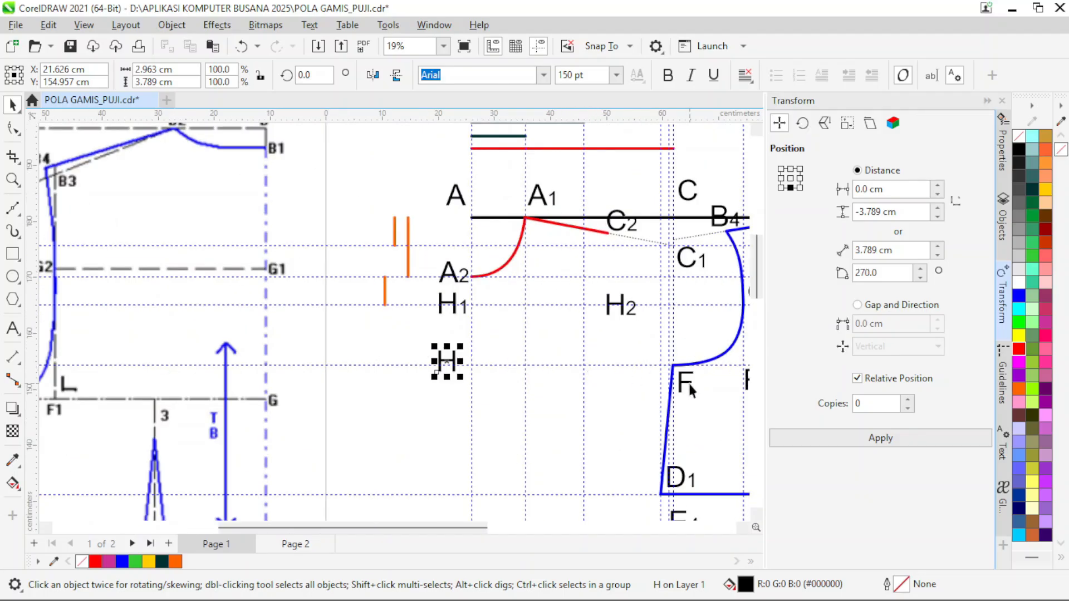
scroll(746, 383, down, 2)
scroll(738, 379, up, 1)
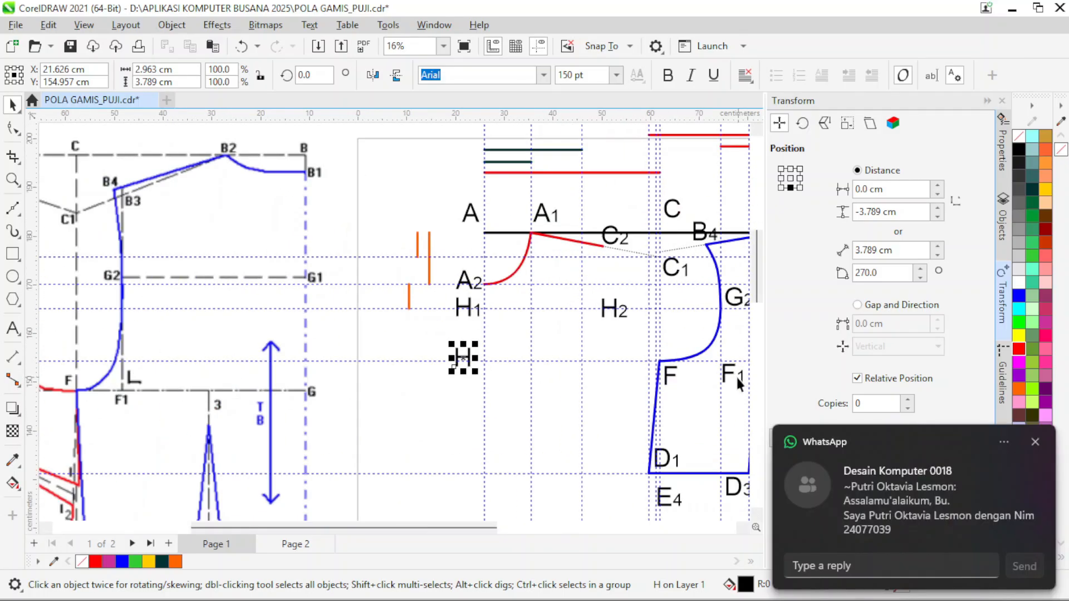
click(736, 378)
drag(737, 378, 599, 377)
scroll(605, 376, up, 2)
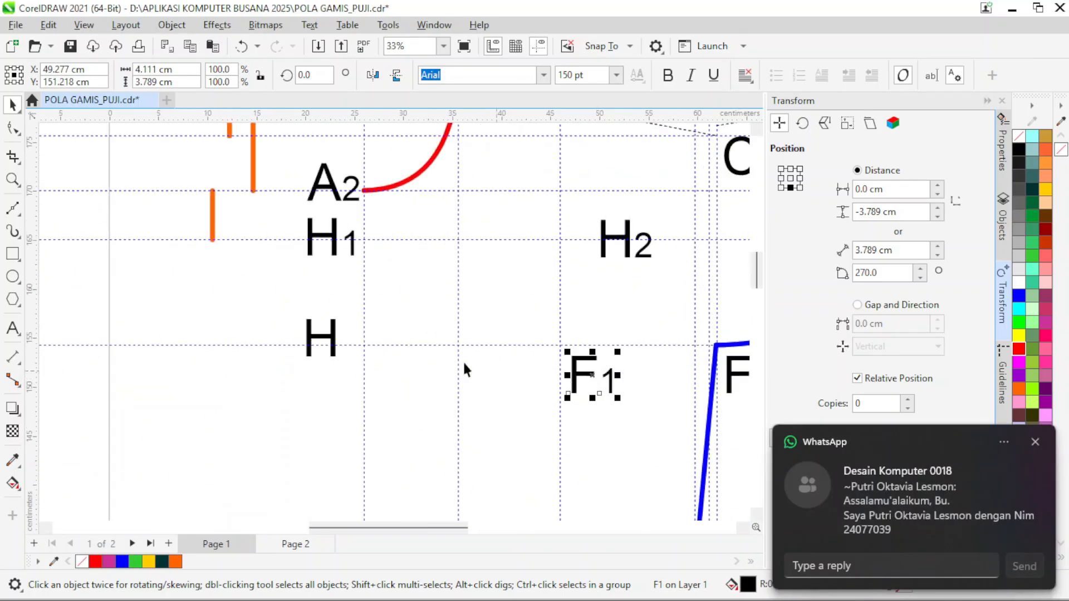
Change the text of the copied F1 label to F2, keeping the numeral at its smaller size.
click(13, 327)
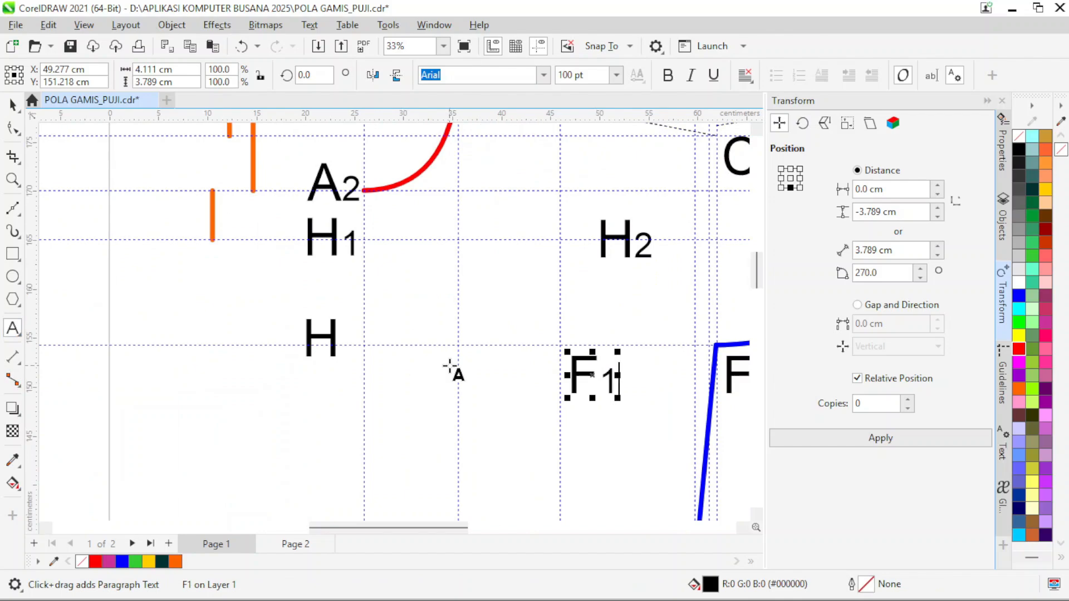
key(Left)
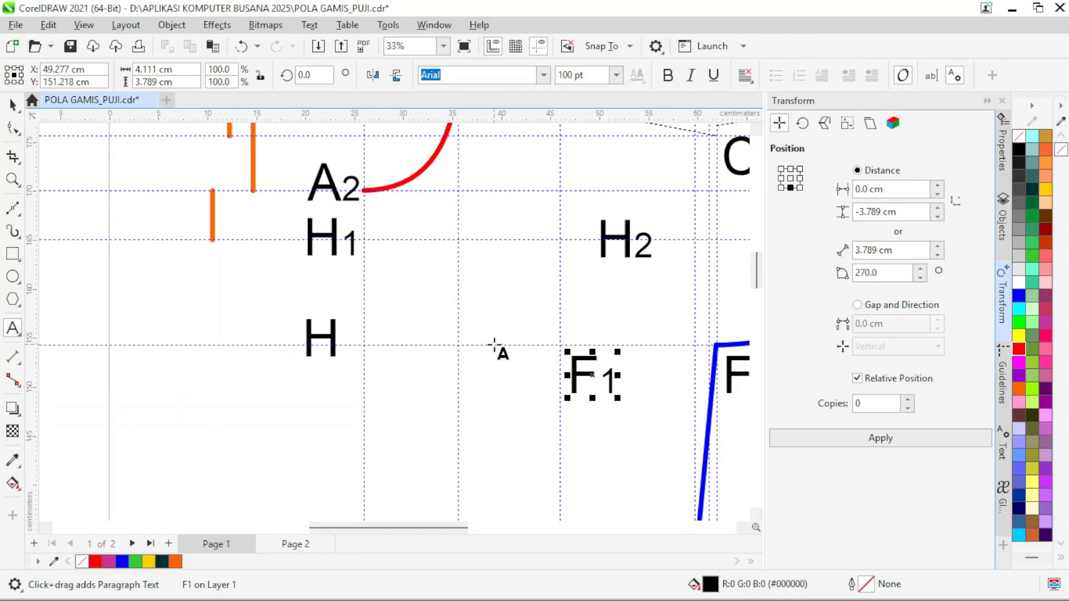
text(2)
drag(619, 384, 648, 384)
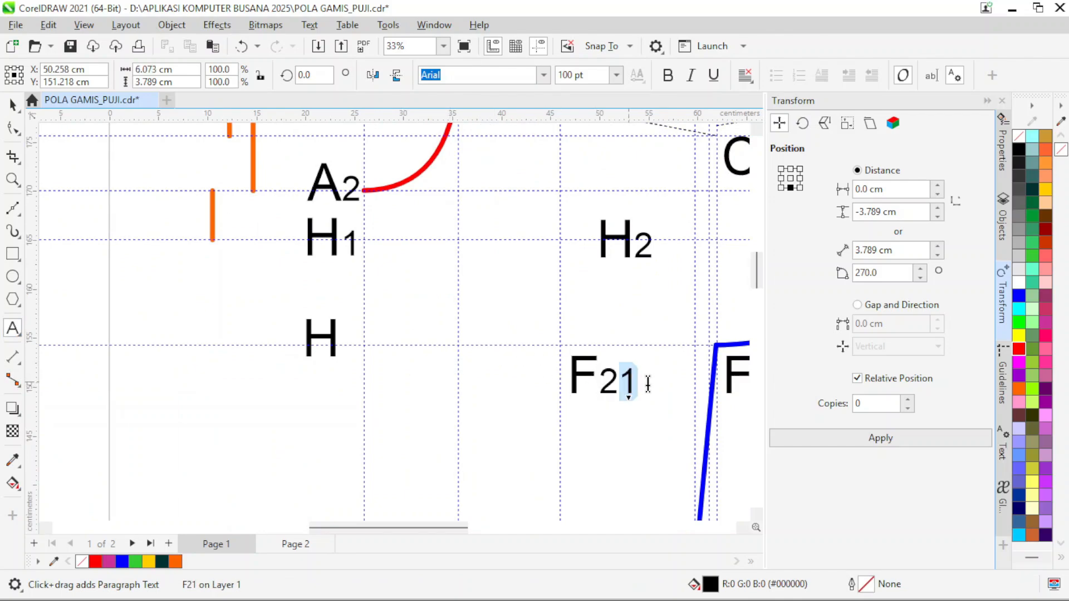
key(BackSpace)
key(Escape)
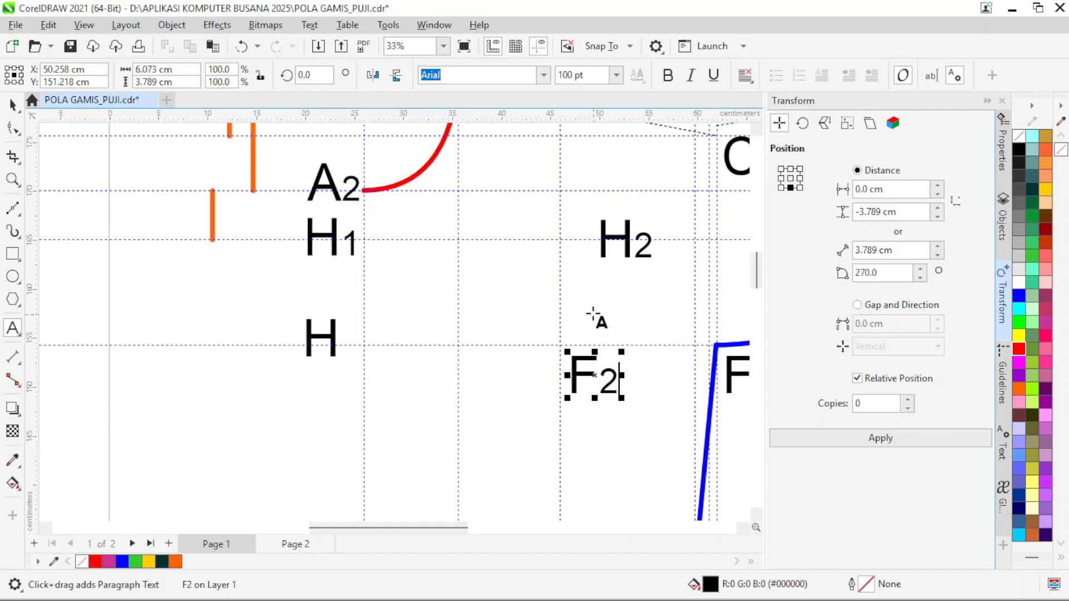
scroll(598, 309, down, 1)
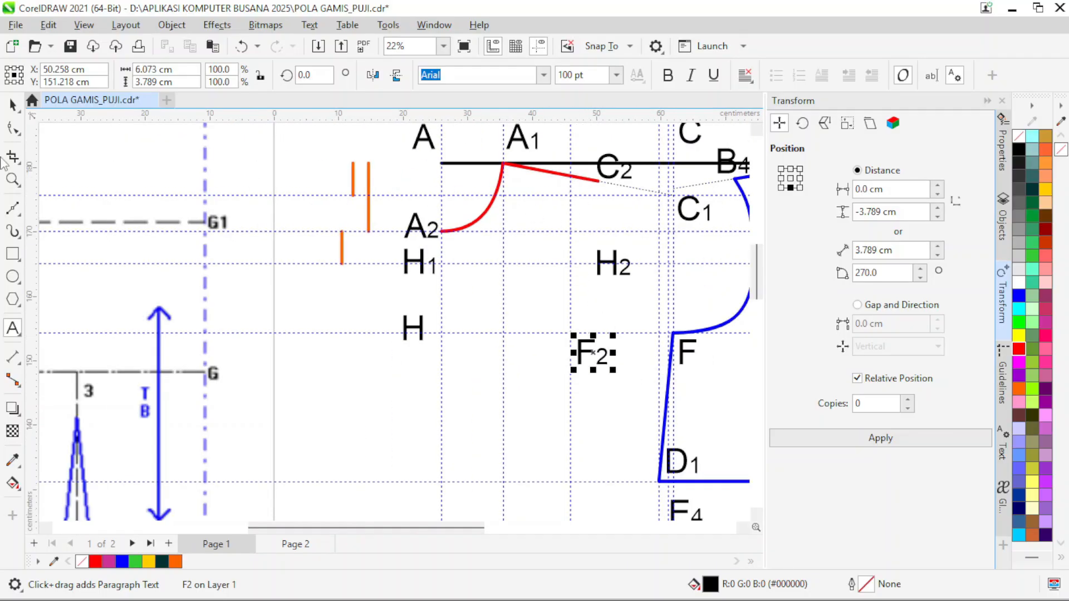
Draw a two-segment Bézier path from node C2 through the guideline crossing at H2 to node F.
click(12, 105)
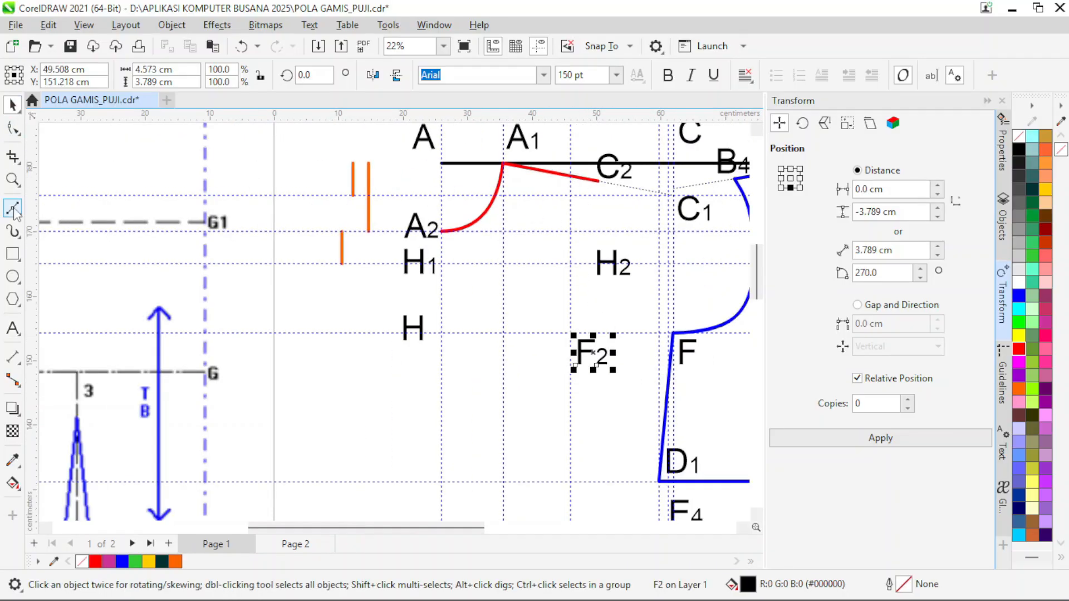
click(13, 210)
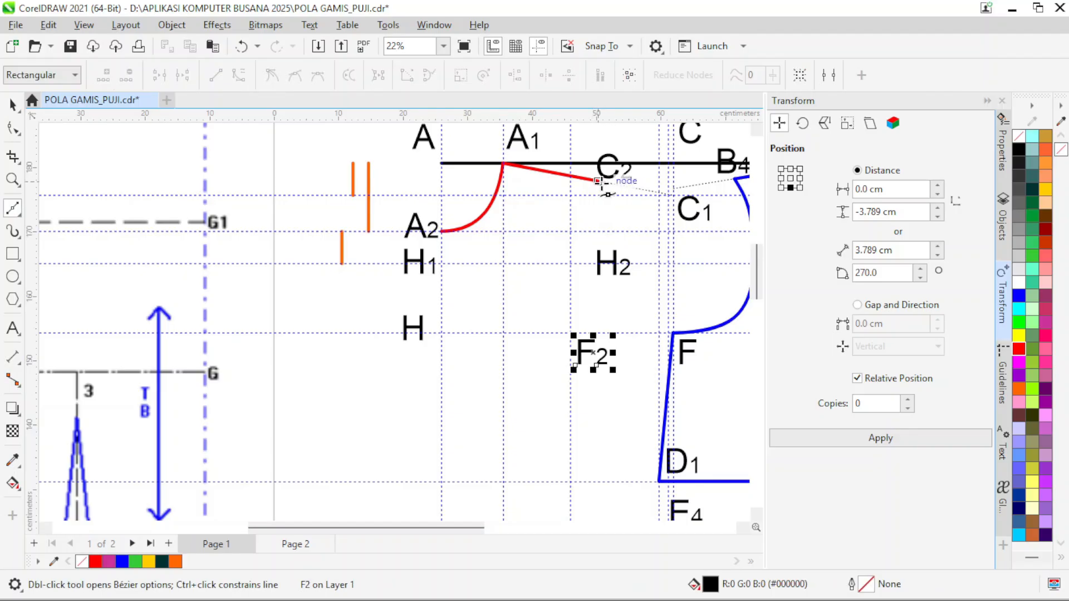
click(598, 183)
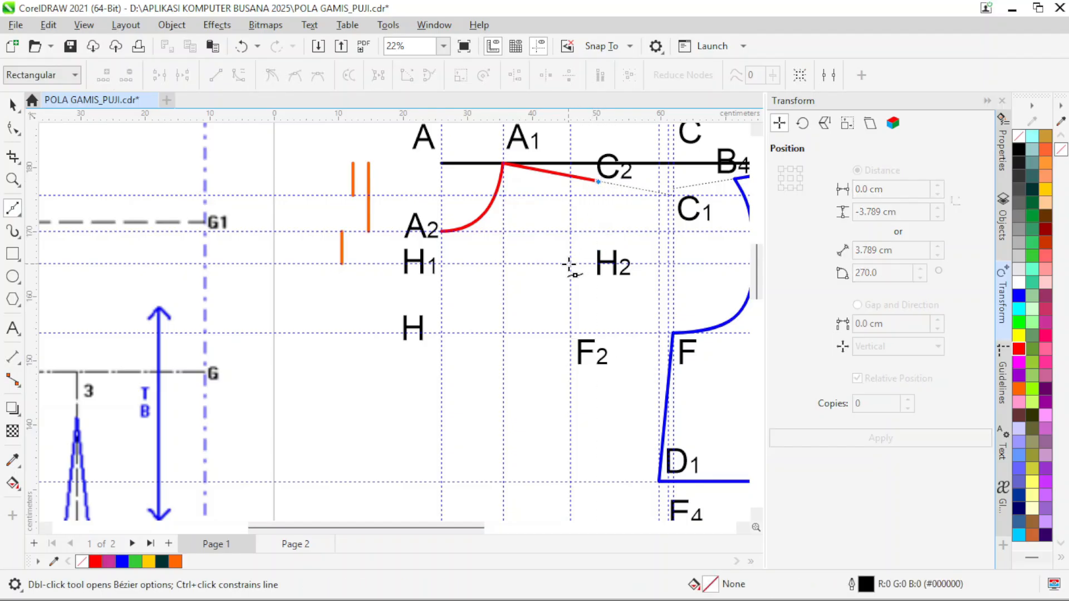
click(571, 264)
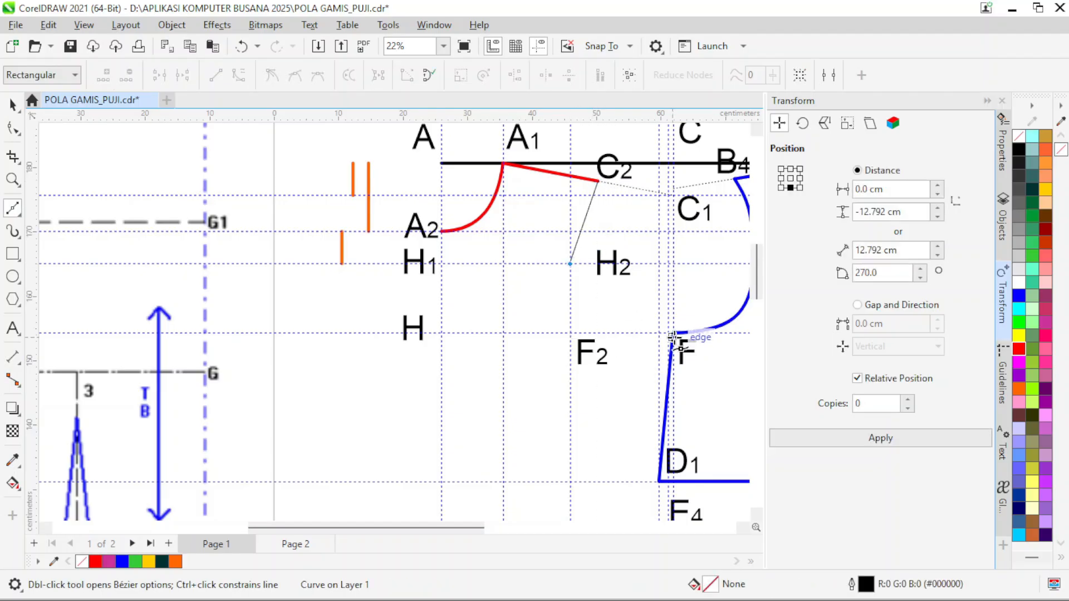
click(671, 333)
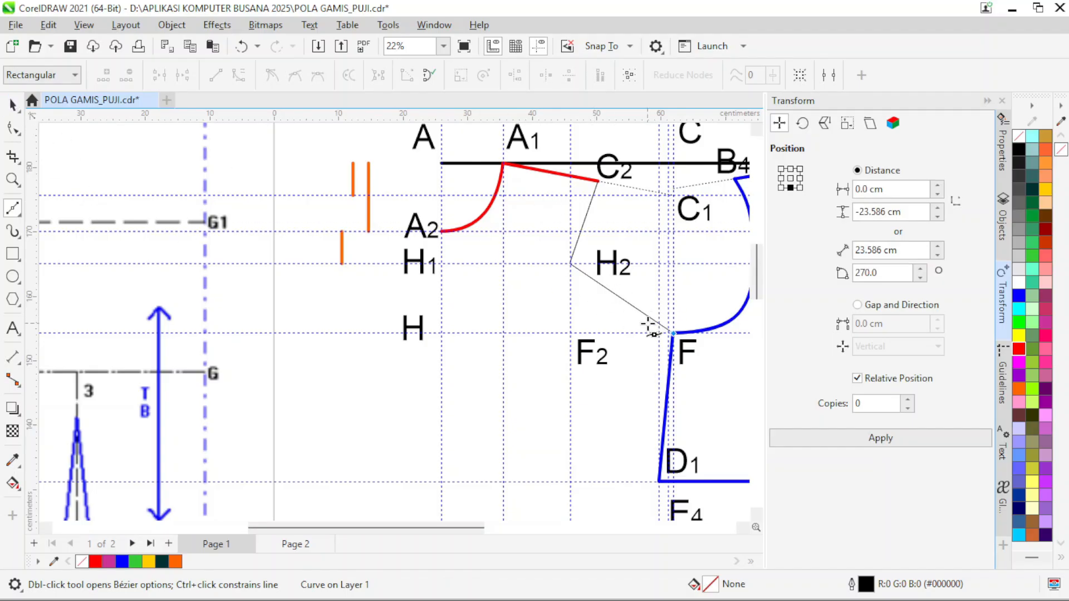
Convert the path segment between C2 and H2 to a curve and bow it slightly outward toward the A2 side.
click(13, 129)
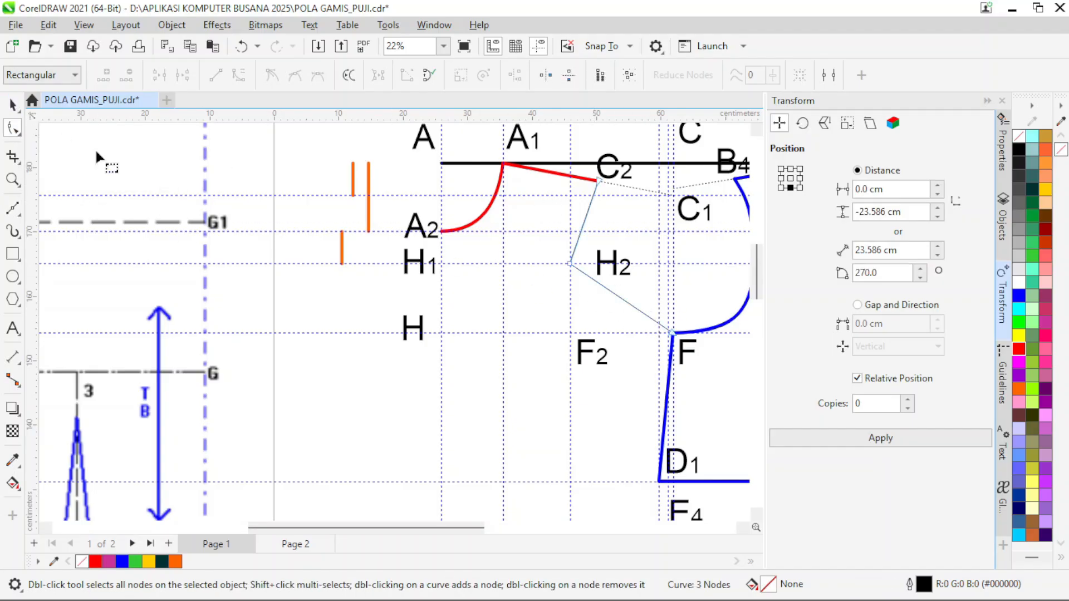
right_click(584, 219)
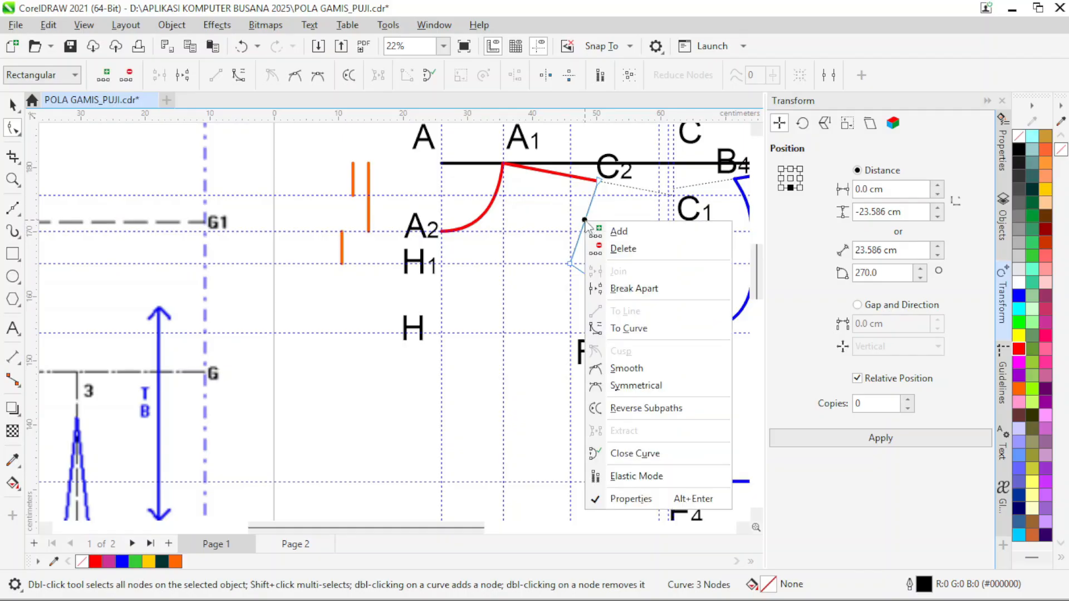
click(628, 328)
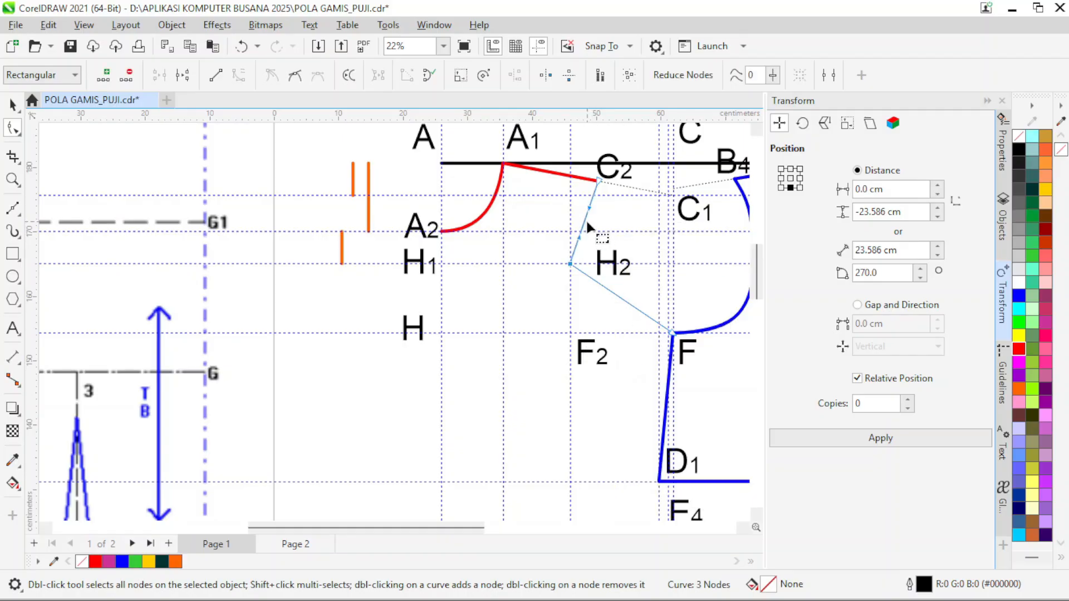
drag(585, 218, 582, 216)
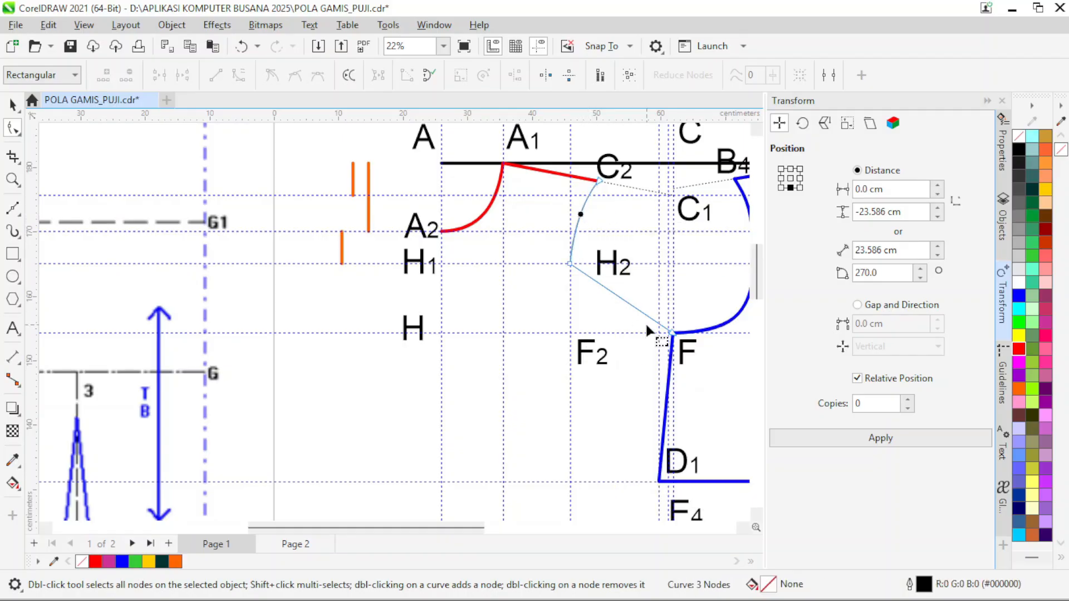
Convert the segment between H2 and F to a curve and bow it toward F2 to form the rounded armhole.
right_click(623, 299)
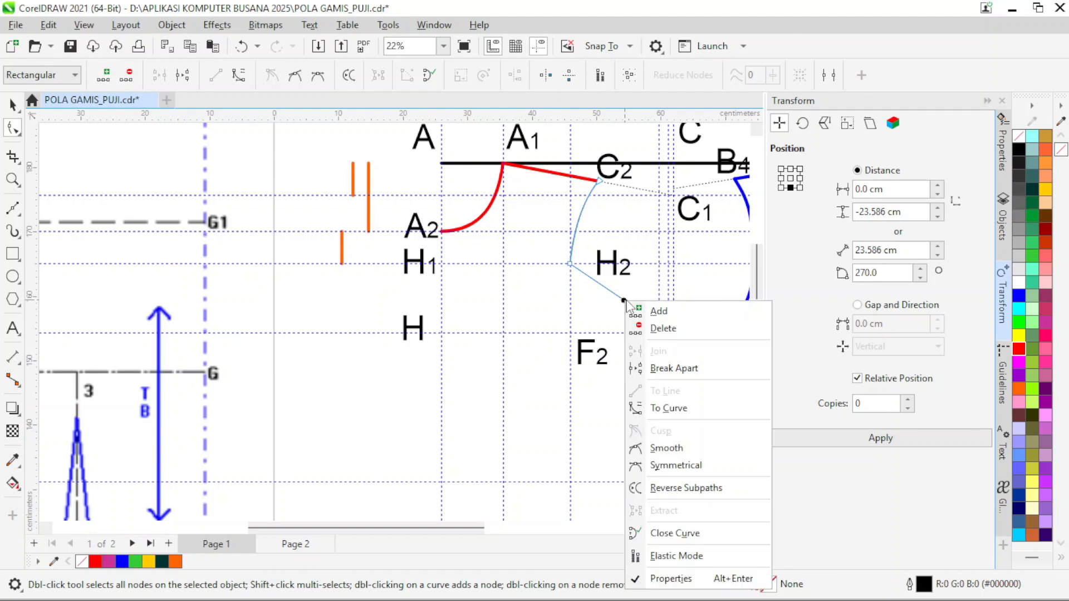
click(684, 410)
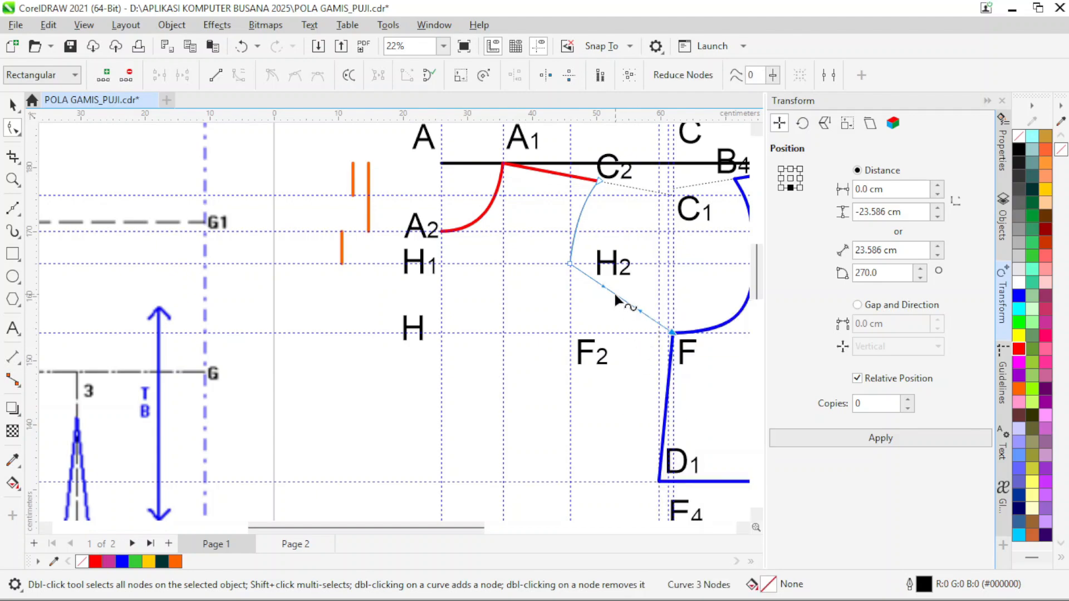
drag(614, 294, 593, 320)
click(592, 315)
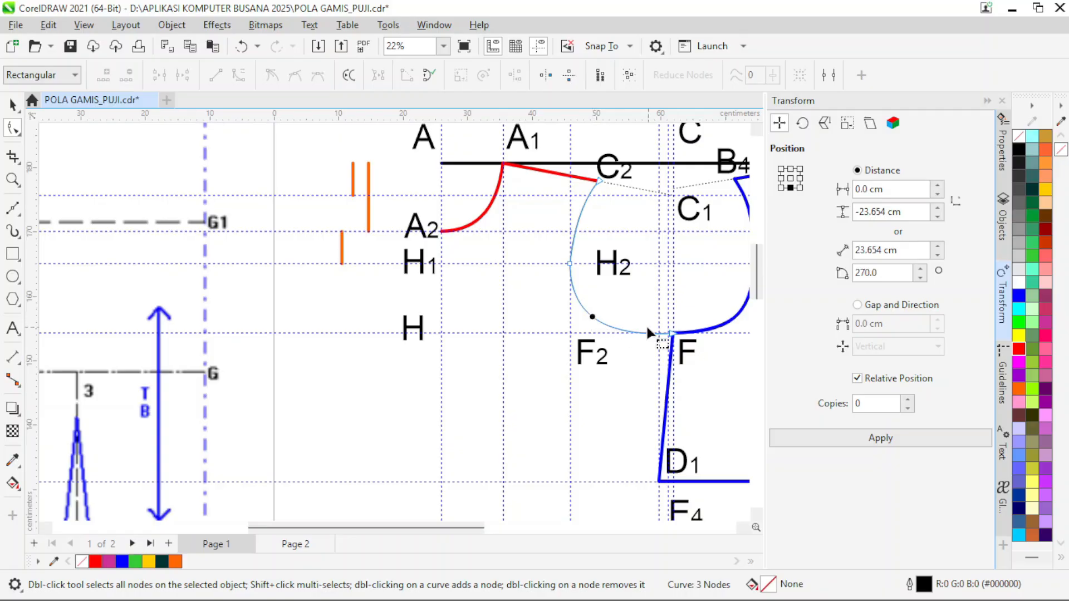
scroll(641, 326, up, 1)
scroll(528, 234, up, 1)
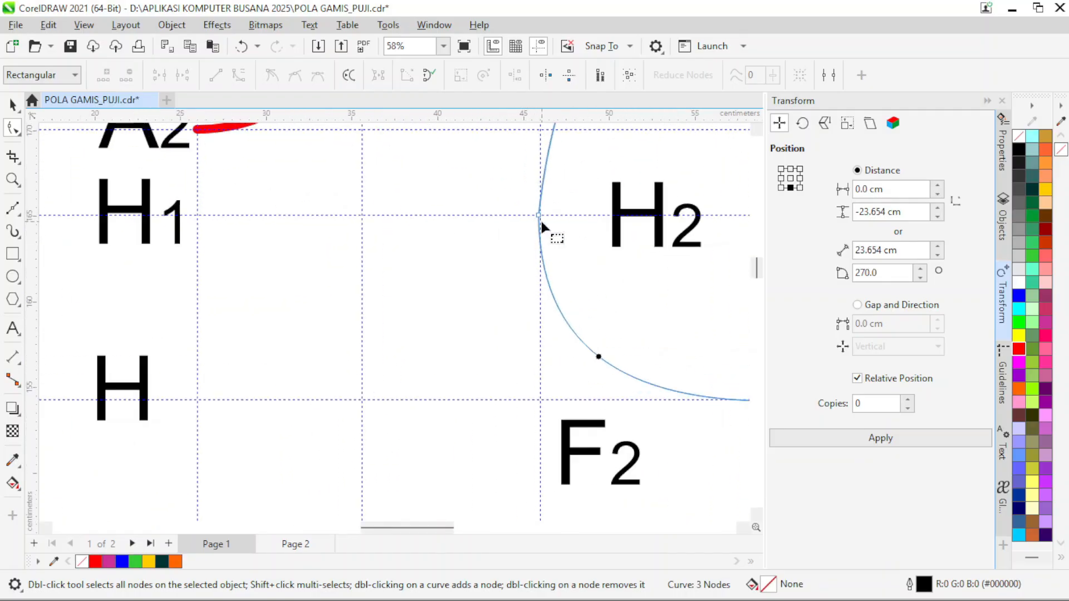
scroll(546, 222, down, 3)
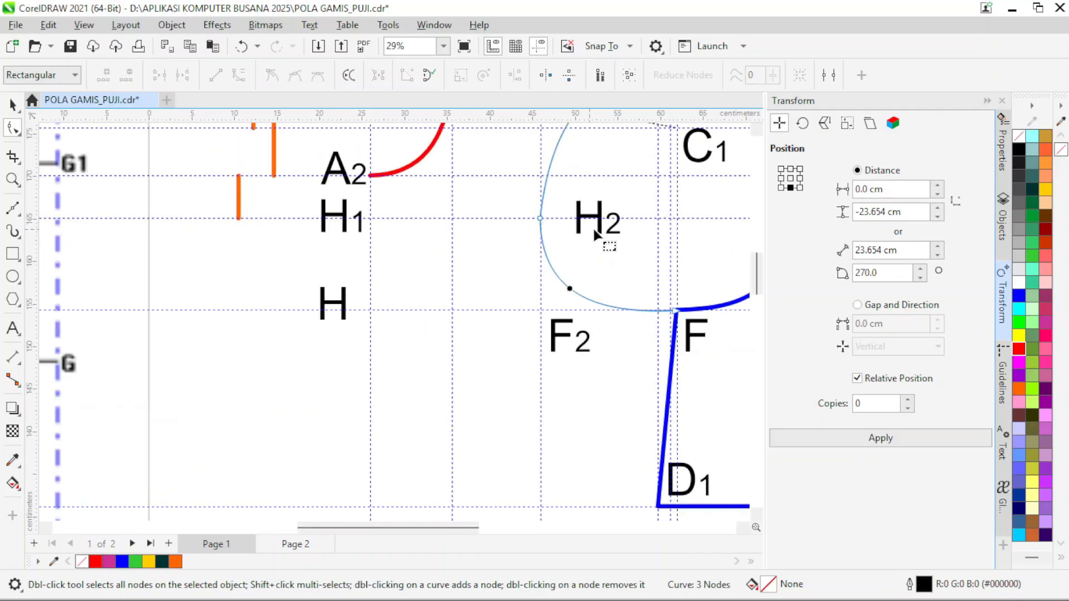
Set the front armhole curve's outline width to 5.0 mm and its outline colour to red.
click(14, 106)
click(491, 75)
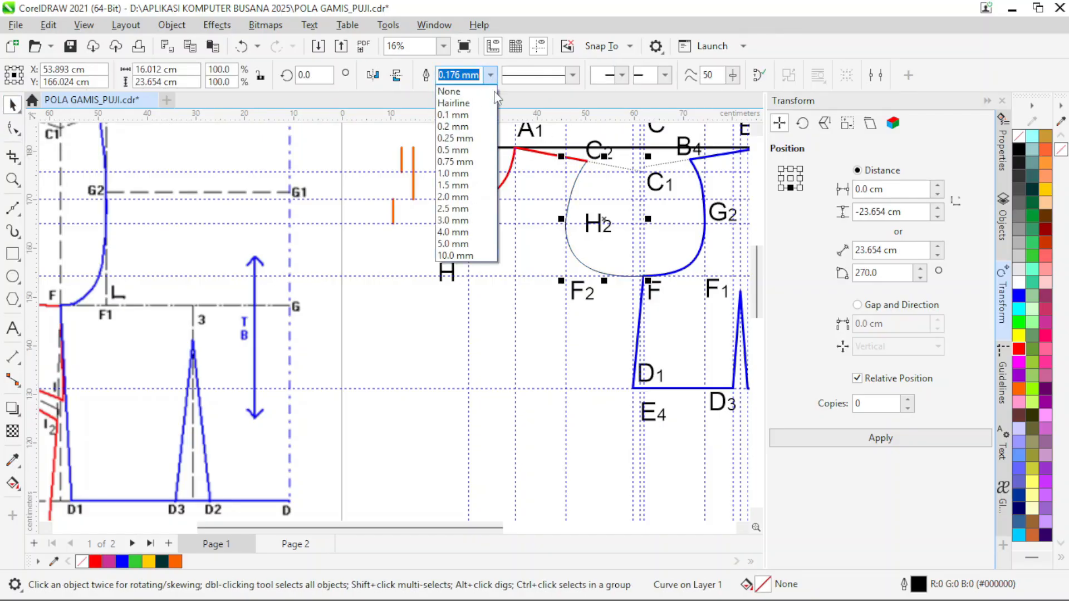
click(473, 245)
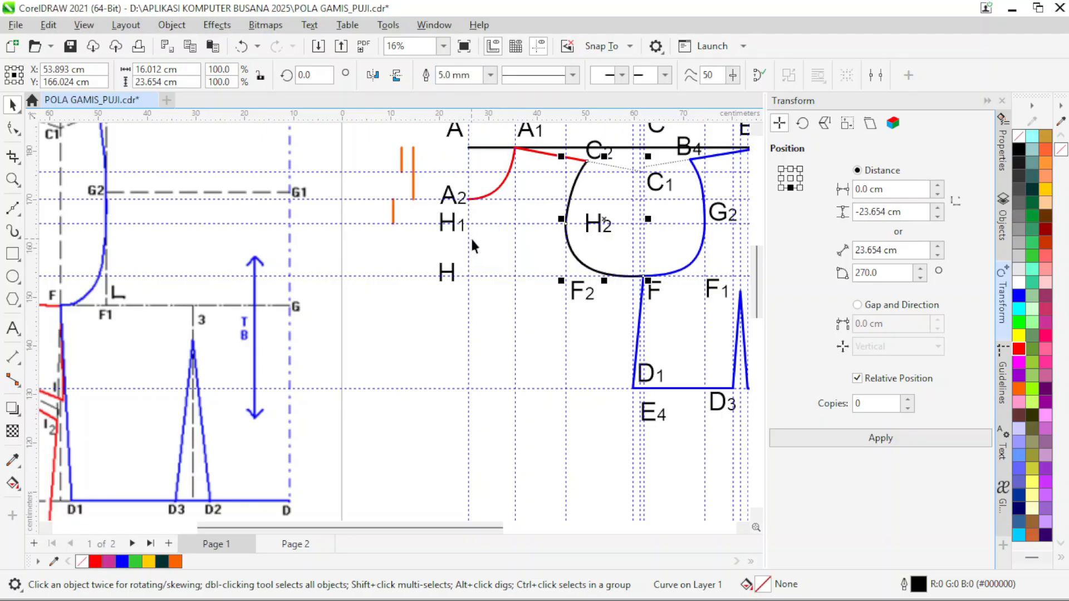
right_click(1013, 351)
click(1002, 357)
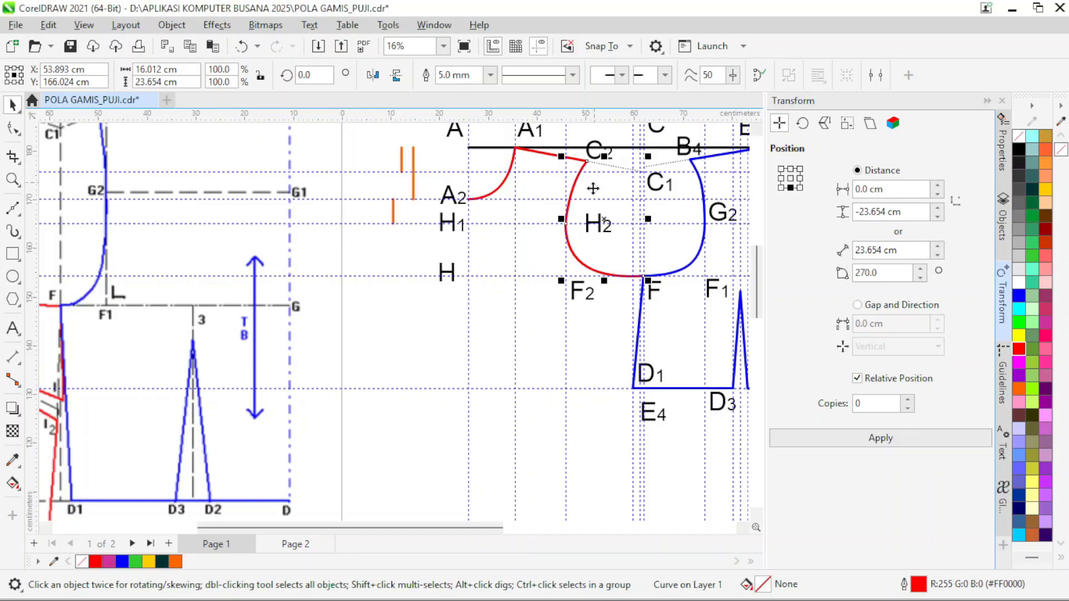
Switch to Word to read the jobsheet entries from E-E1 onward, then return to CorelDRAW and examine the waistline points in the reference pattern.
scroll(600, 316, down, 1)
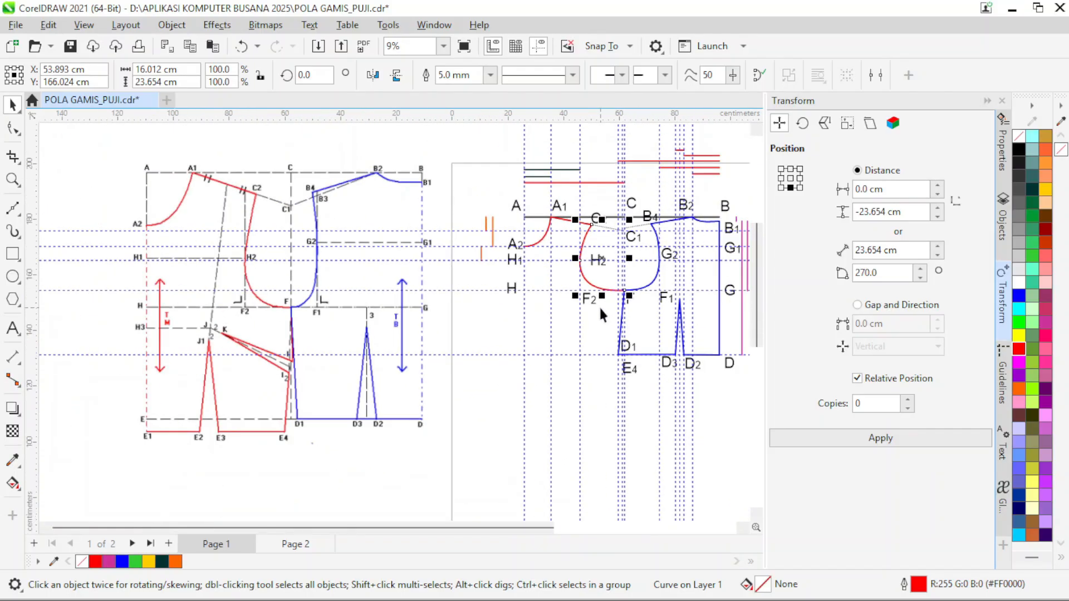
scroll(600, 312, down, 1)
scroll(600, 311, up, 1)
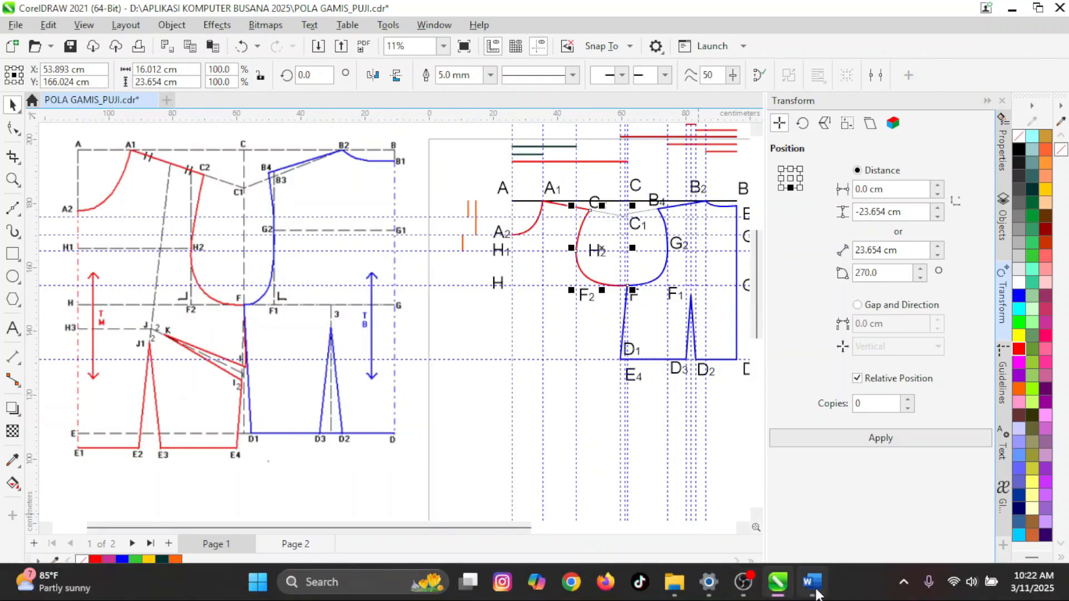
click(813, 581)
scroll(522, 452, down, 3)
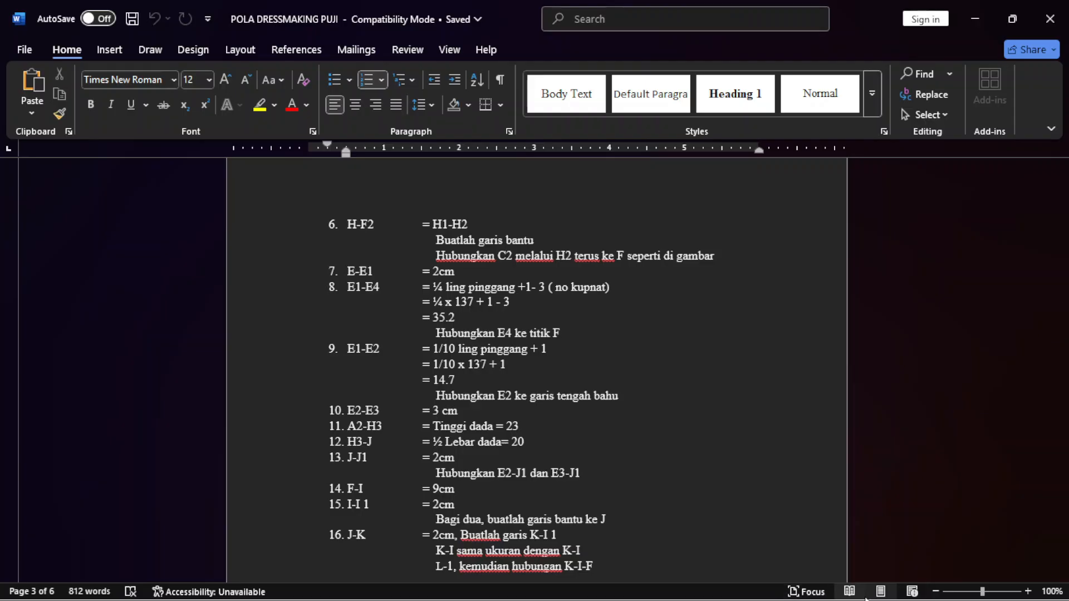
mouse_move(912, 600)
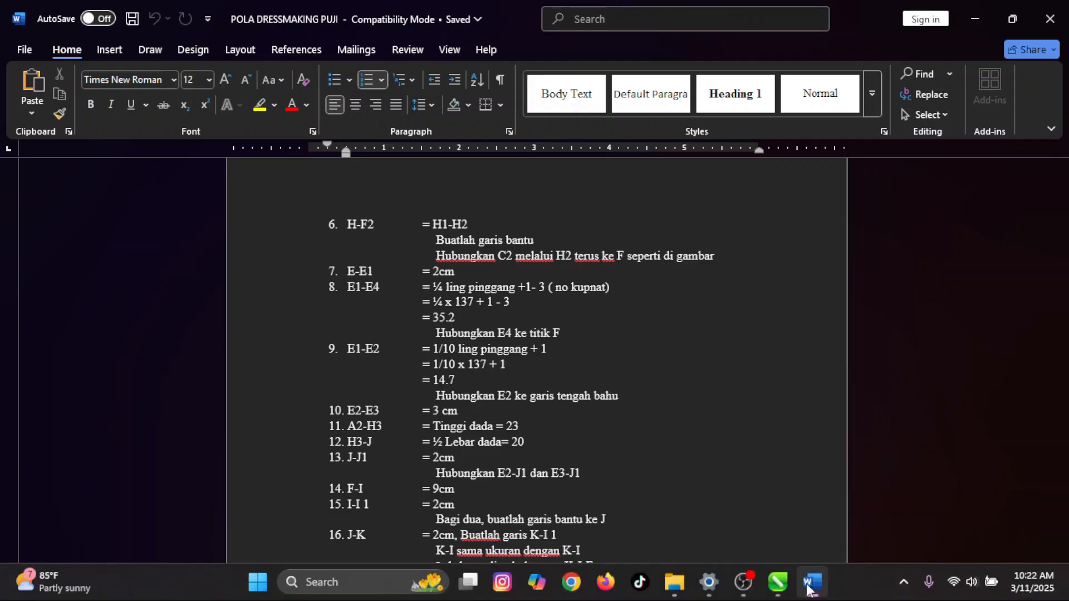
click(778, 582)
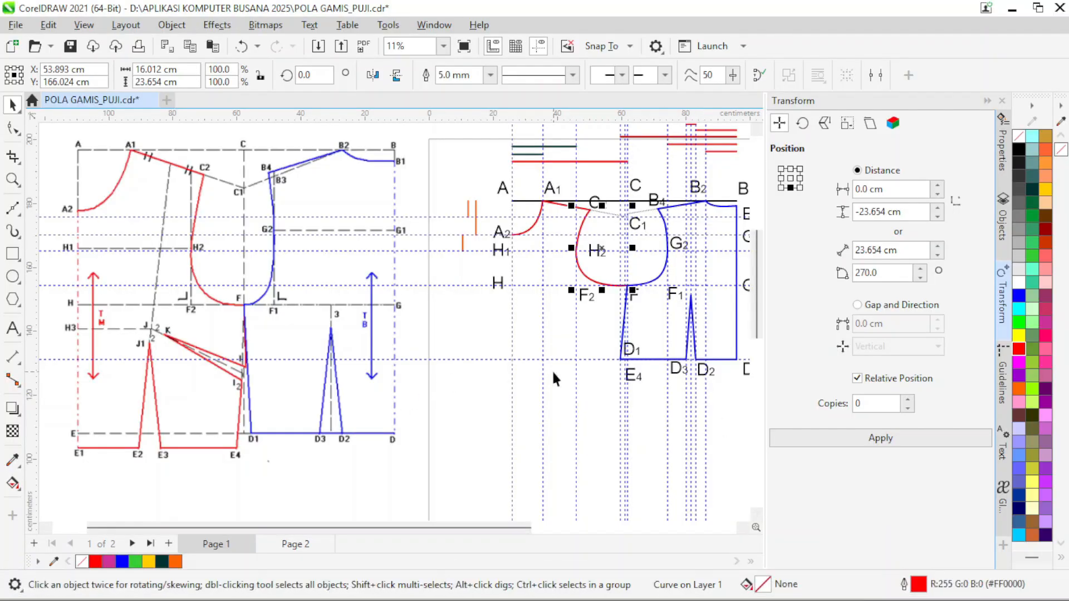
scroll(657, 376, down, 1)
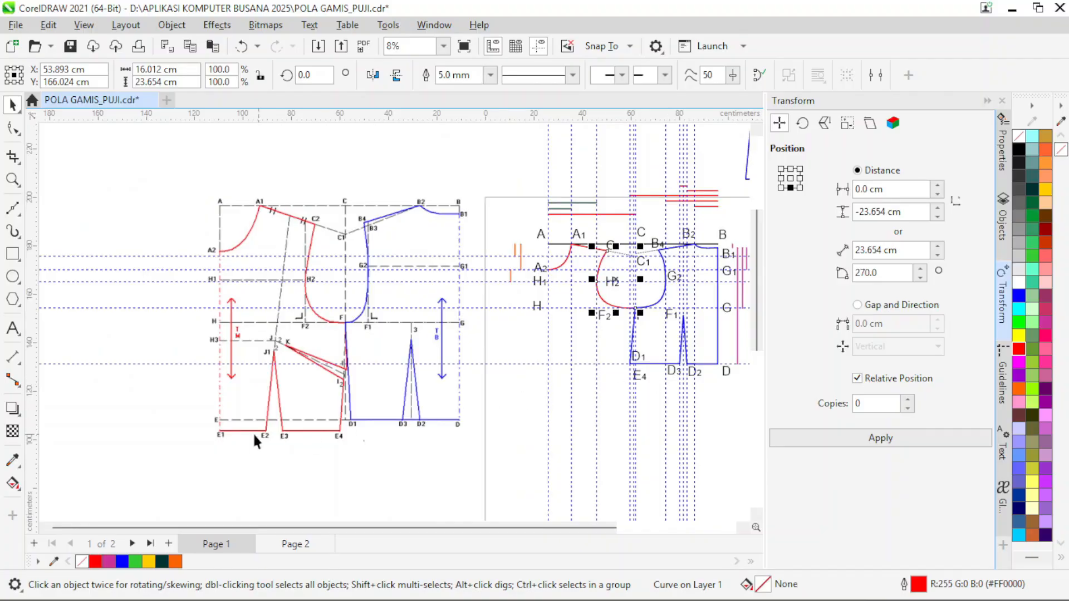
scroll(606, 366, up, 1)
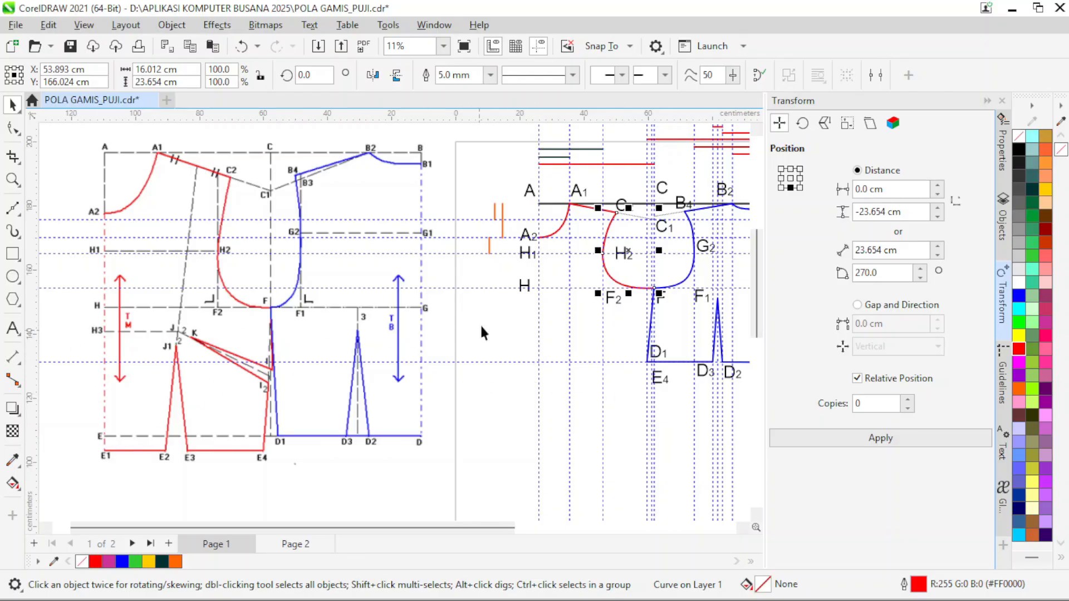
Copy the H label down onto the horizontal guideline through D1.
click(523, 290)
scroll(532, 305, up, 2)
drag(522, 272, 526, 403)
right_click(526, 402)
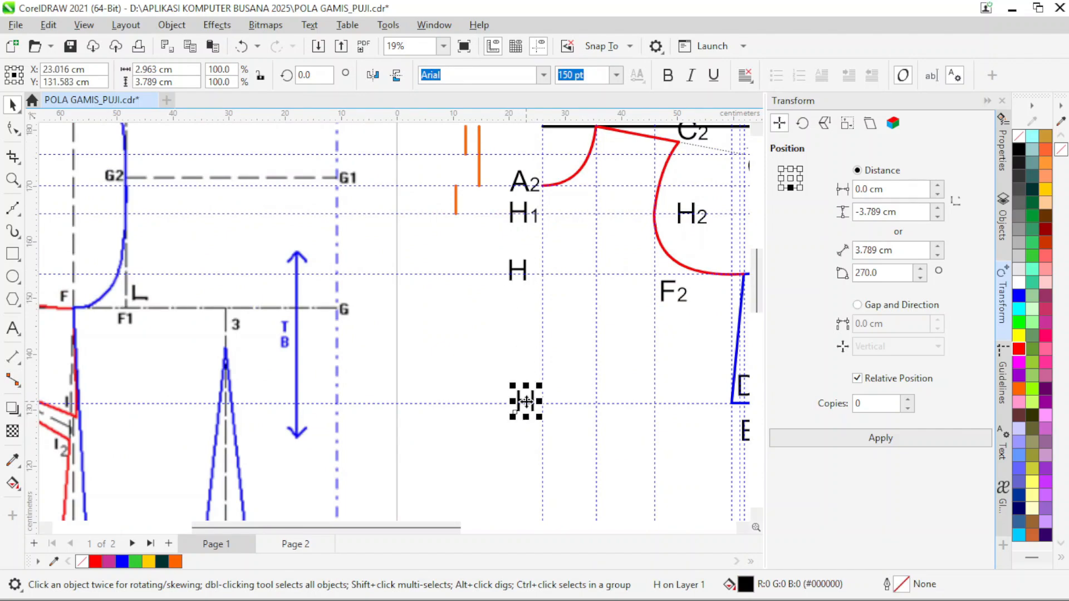
Change the copied H label on the waist guideline to read E.
click(13, 328)
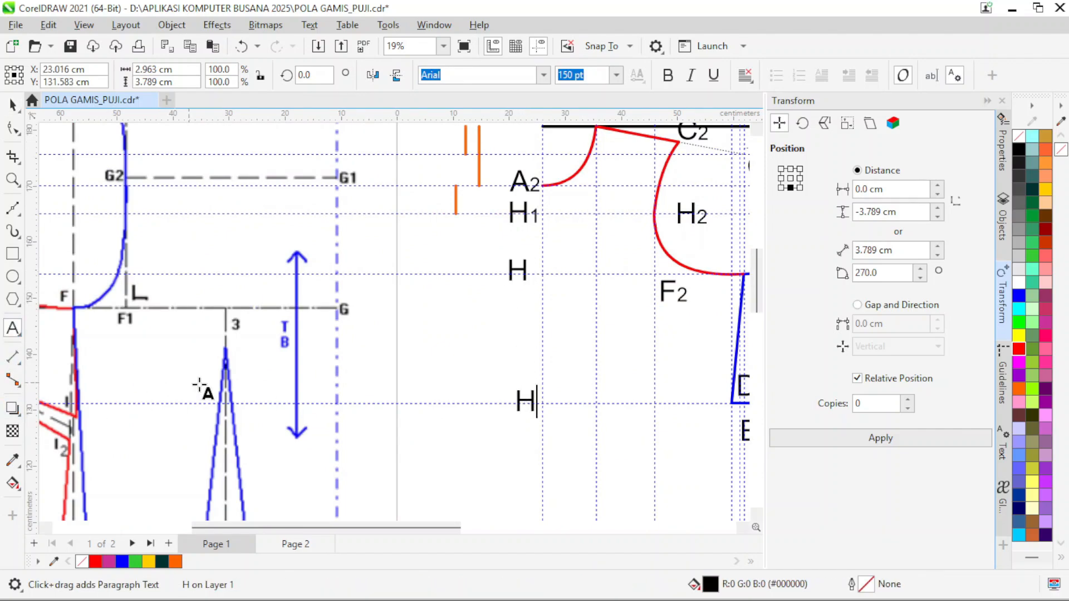
key(BackSpace)
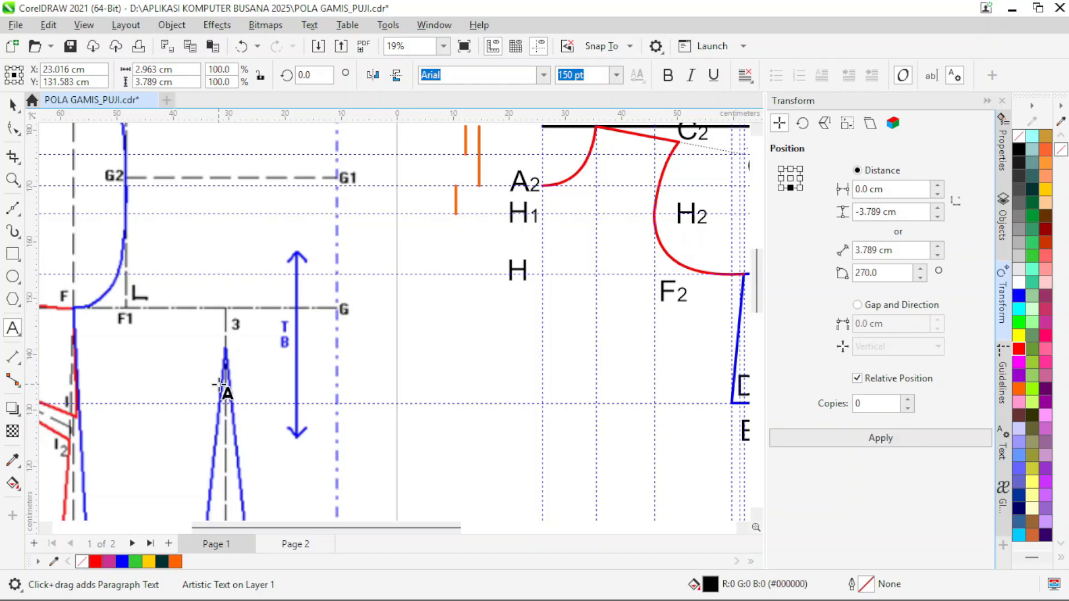
text(E)
click(12, 105)
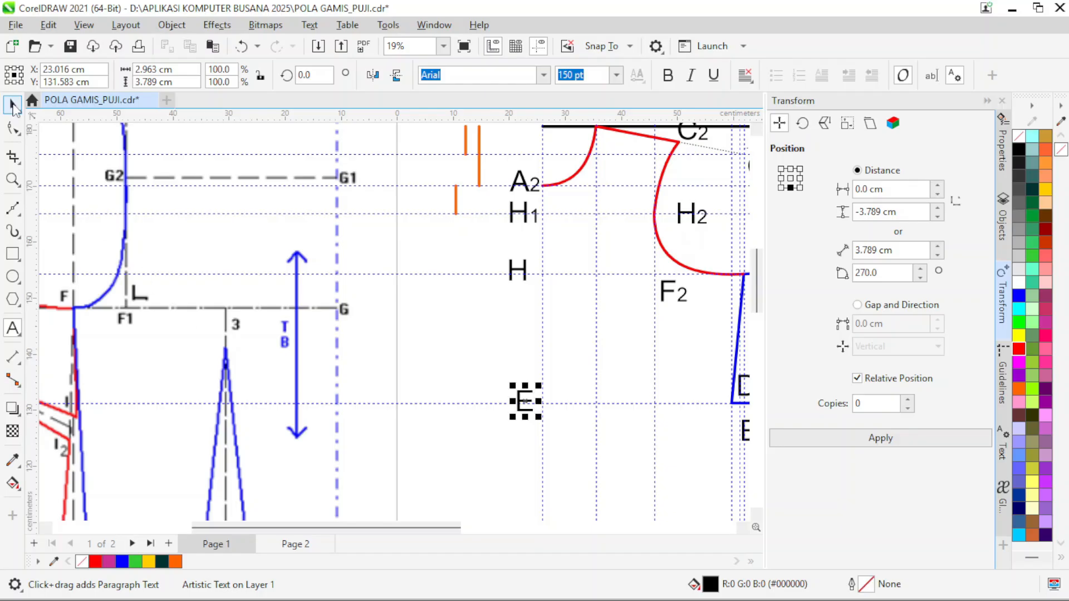
click(13, 106)
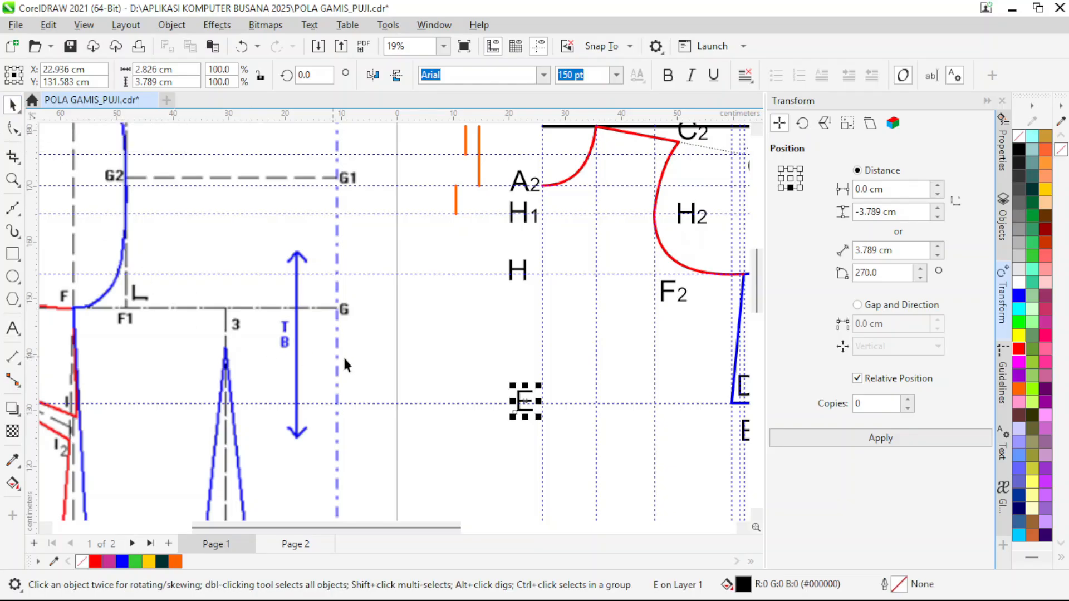
Delete the E4 label below D1 and the vertical guideline running between points D1 and F.
scroll(406, 351, down, 2)
click(584, 398)
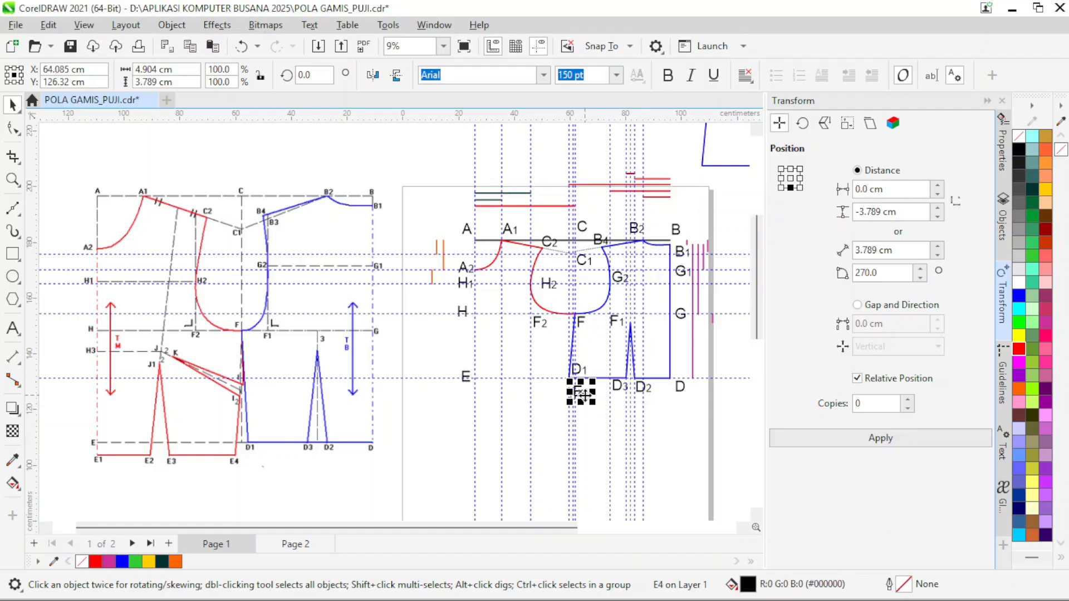
key(Delete)
scroll(556, 391, up, 2)
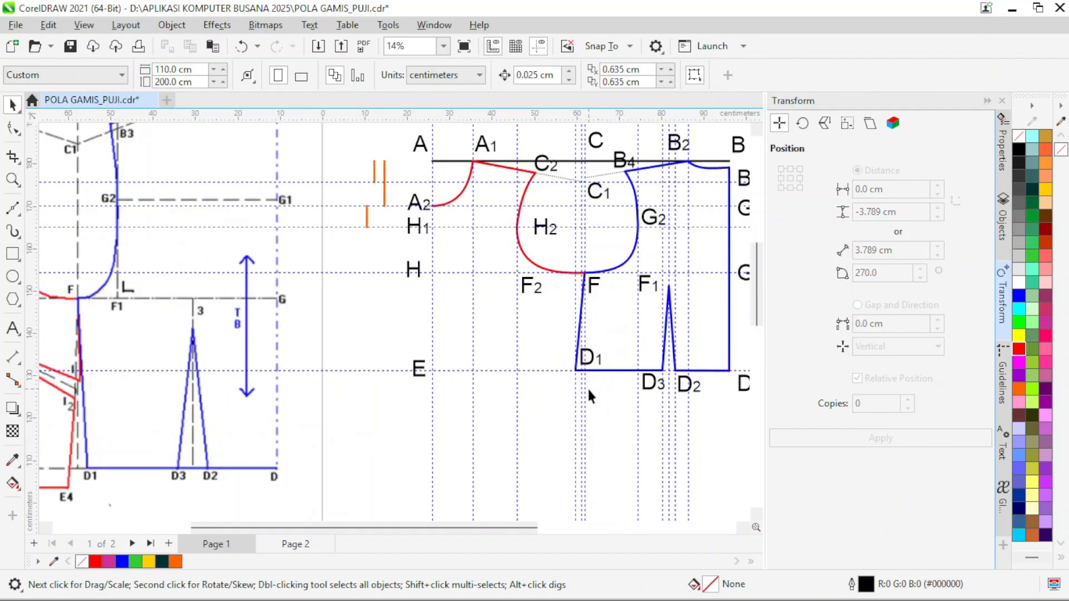
click(579, 381)
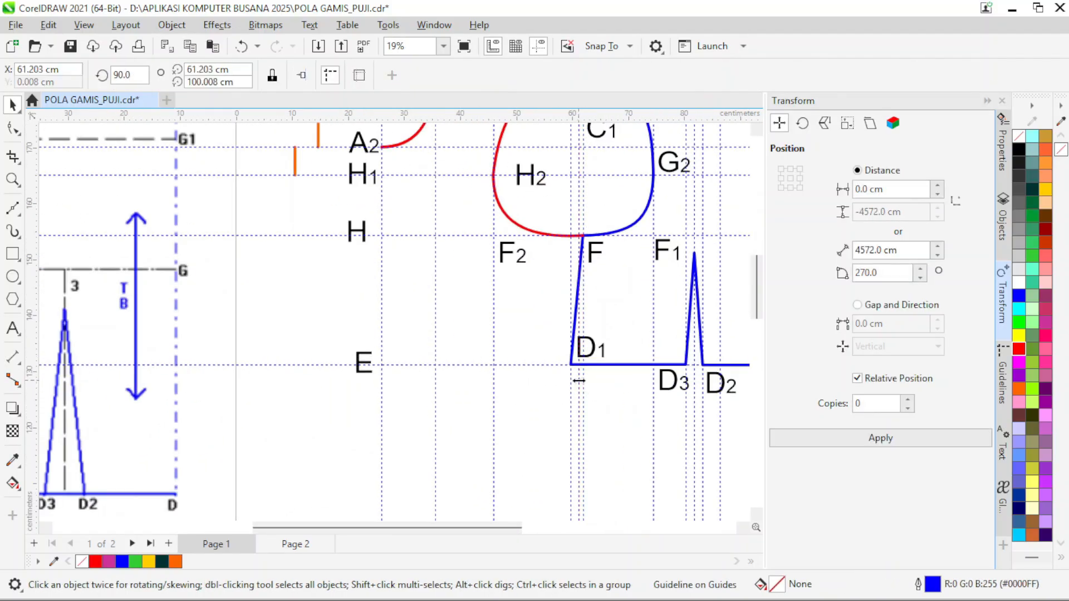
key(Delete)
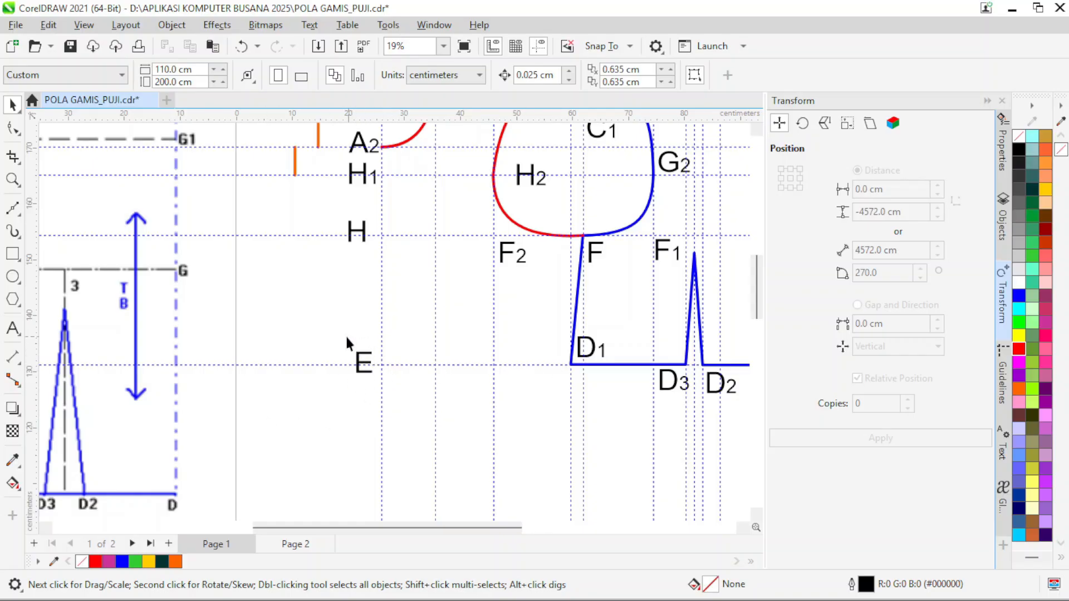
Place a copy of the short orange vertical line beside the E label and set its length to 2.0 cm.
scroll(360, 356, down, 2)
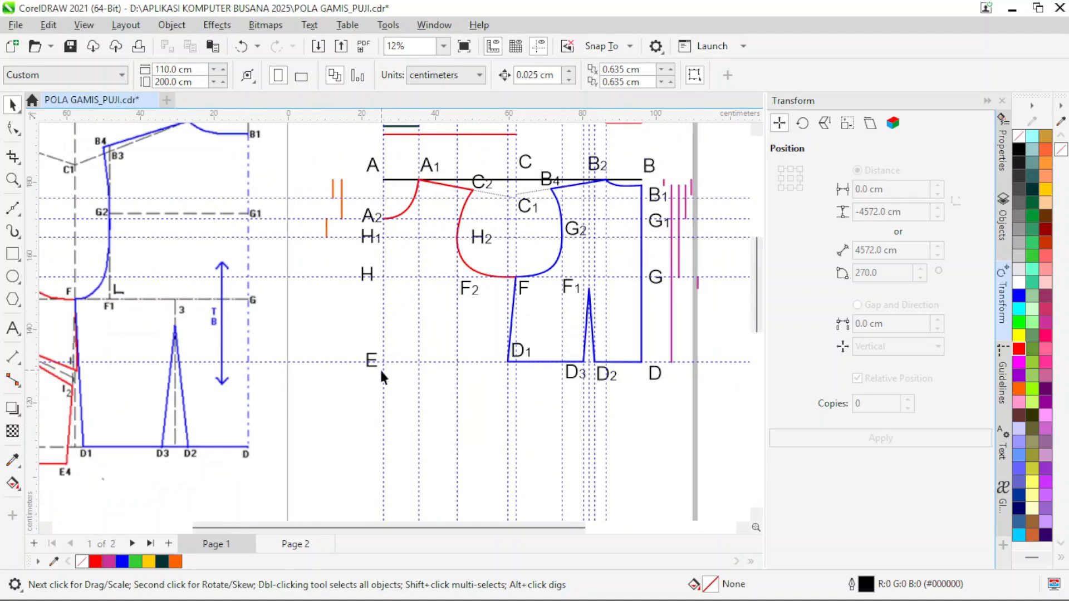
scroll(367, 373, up, 2)
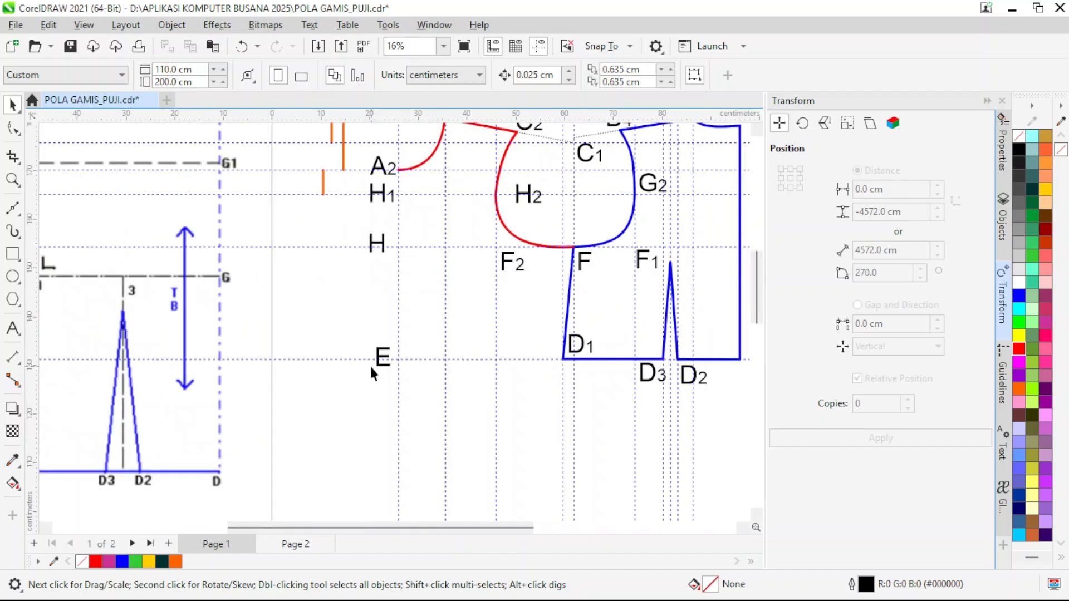
click(323, 182)
drag(327, 195, 335, 356)
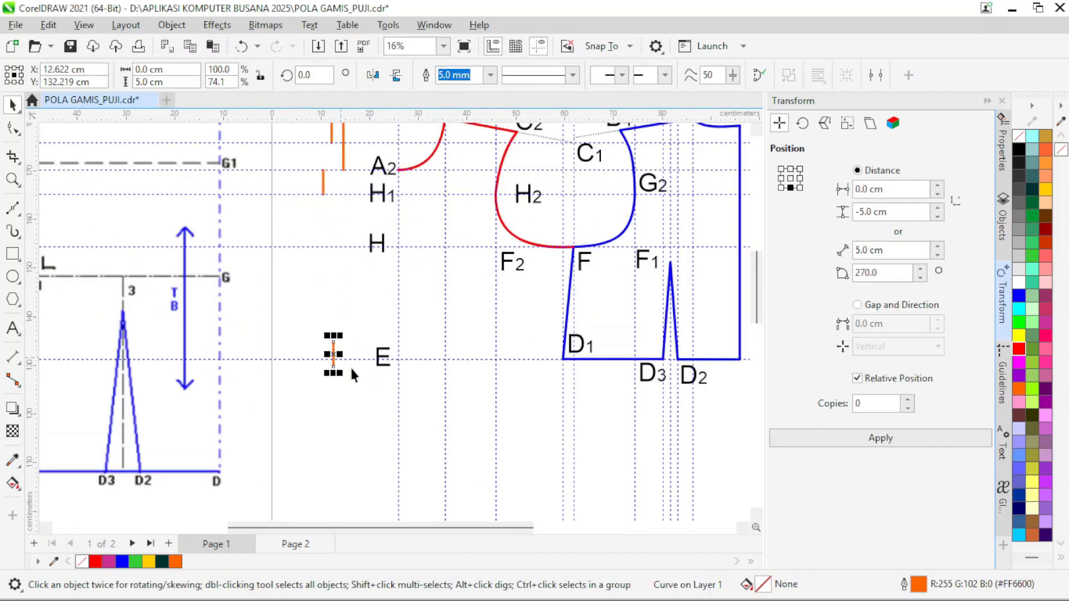
double_click(142, 82)
key(Return)
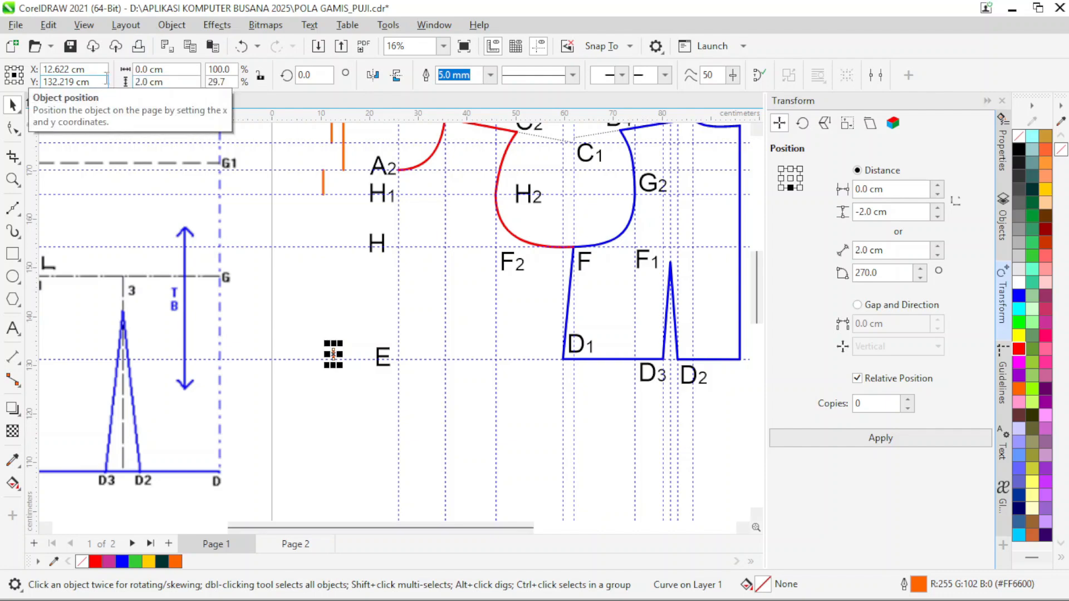
Align the short orange line's bottom with the blue bodice outline's waistline and move it down 2 cm.
shift+click(610, 359)
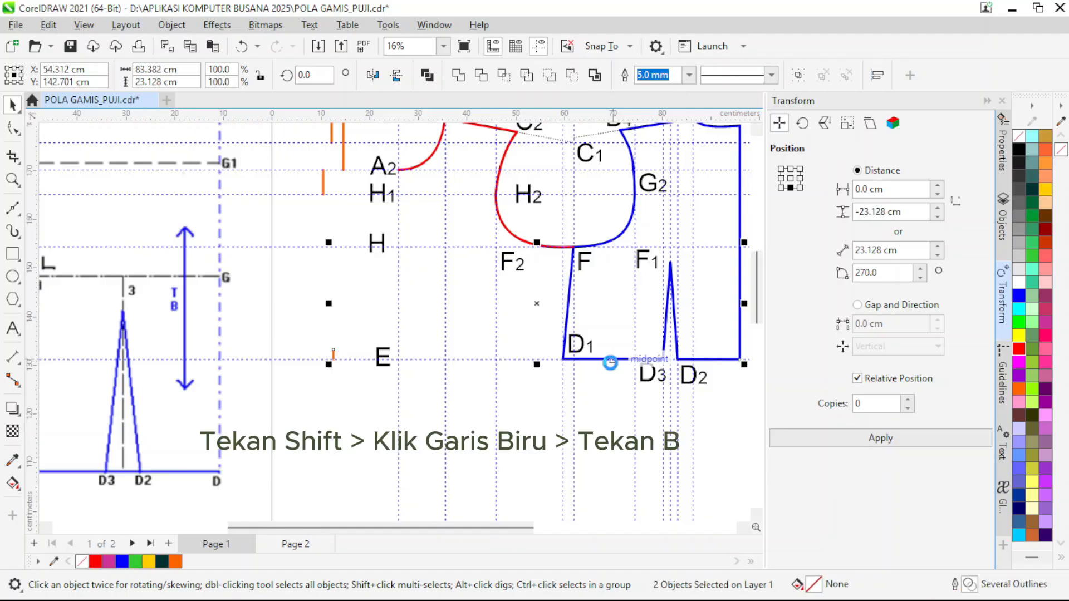
click(281, 302)
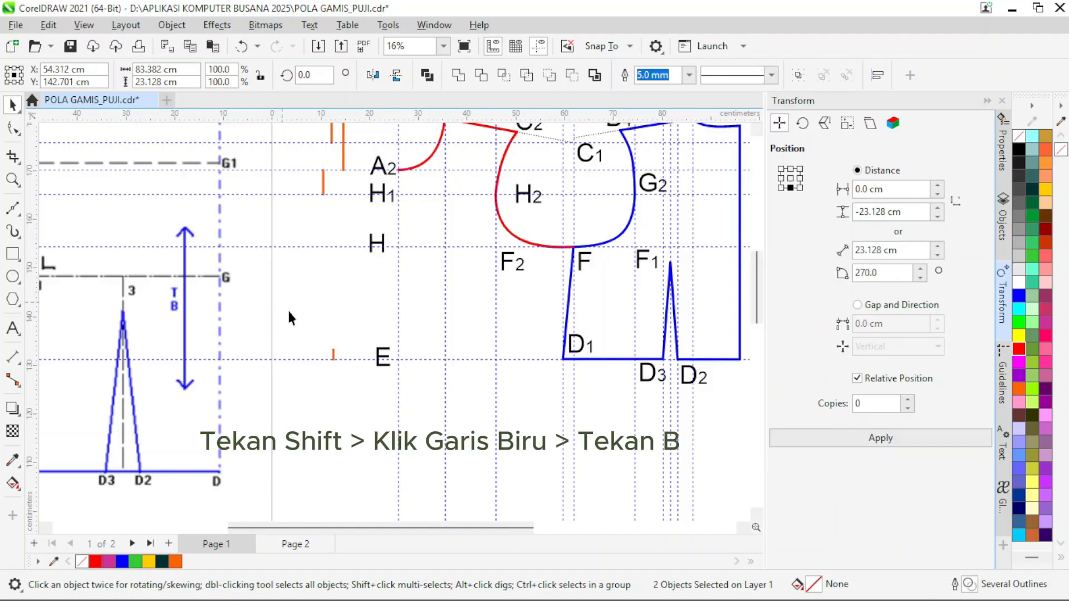
click(334, 358)
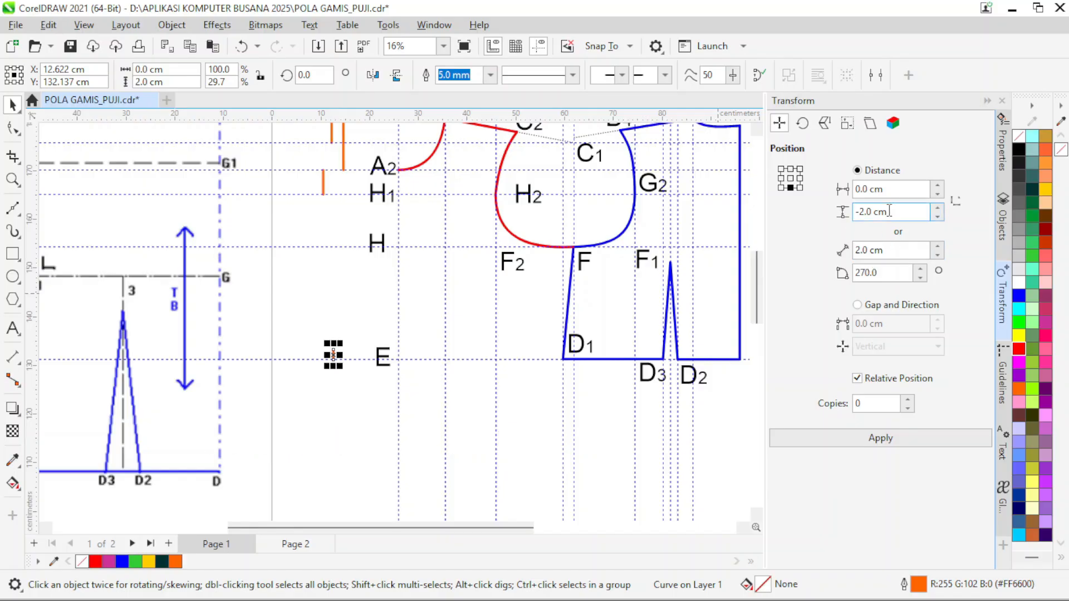
click(909, 442)
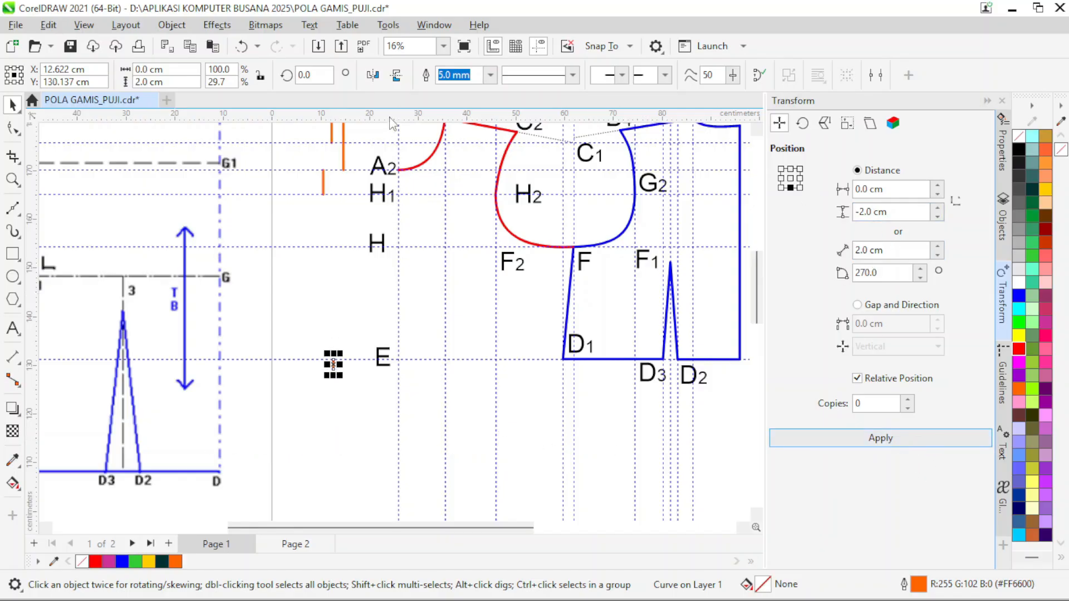
Add a horizontal guideline at the lower end of the 2 cm orange line beside E.
click(334, 369)
scroll(397, 371, up, 5)
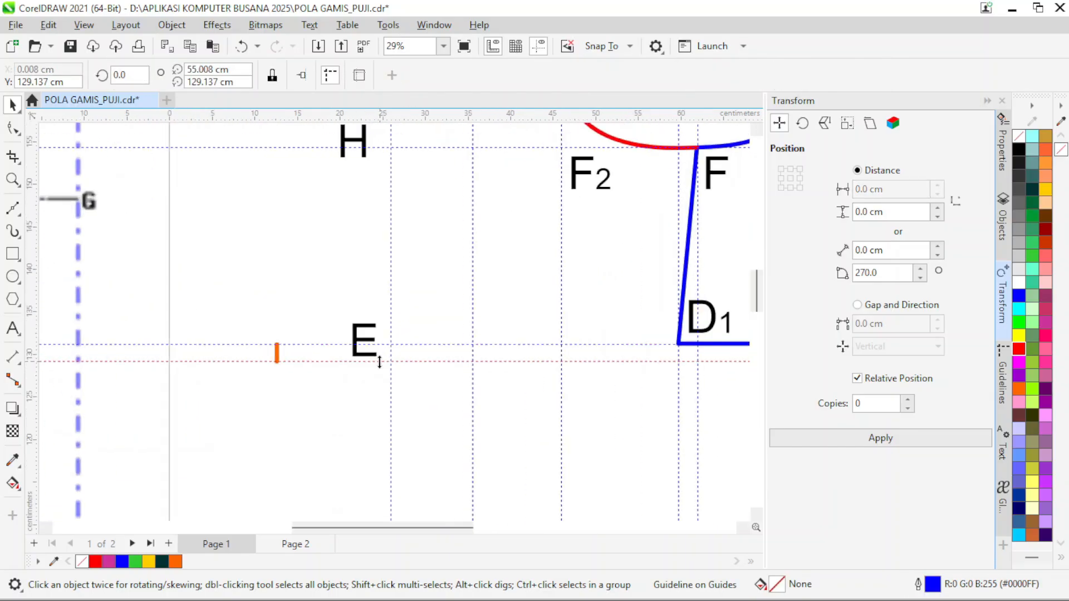
Copy the E label about 5 cm down, placing it just below the new lower guideline.
click(359, 331)
scroll(362, 332, down, 6)
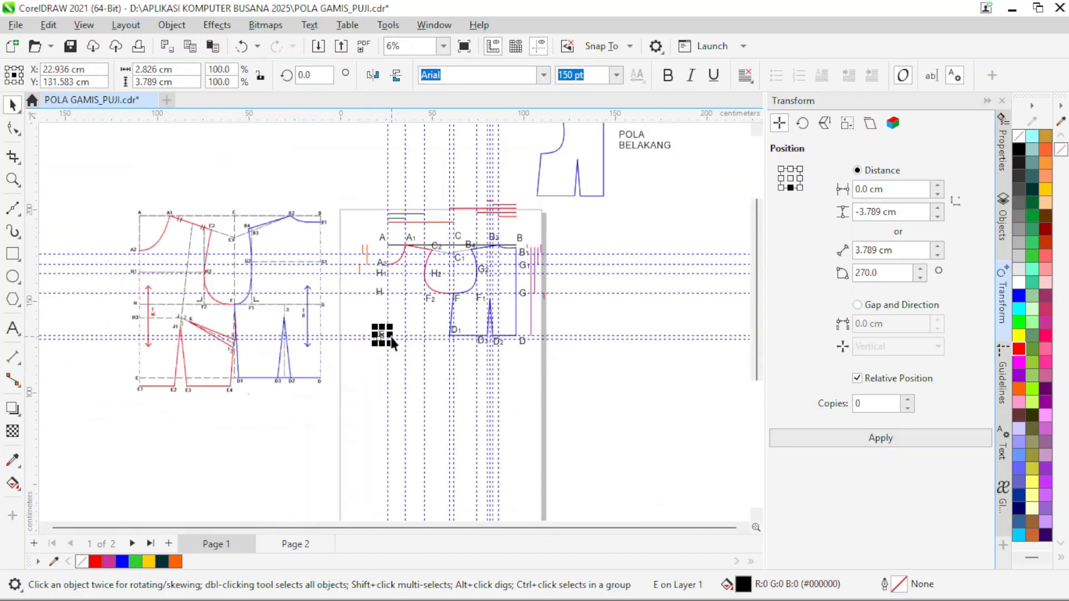
scroll(301, 360, up, 2)
scroll(577, 269, up, 3)
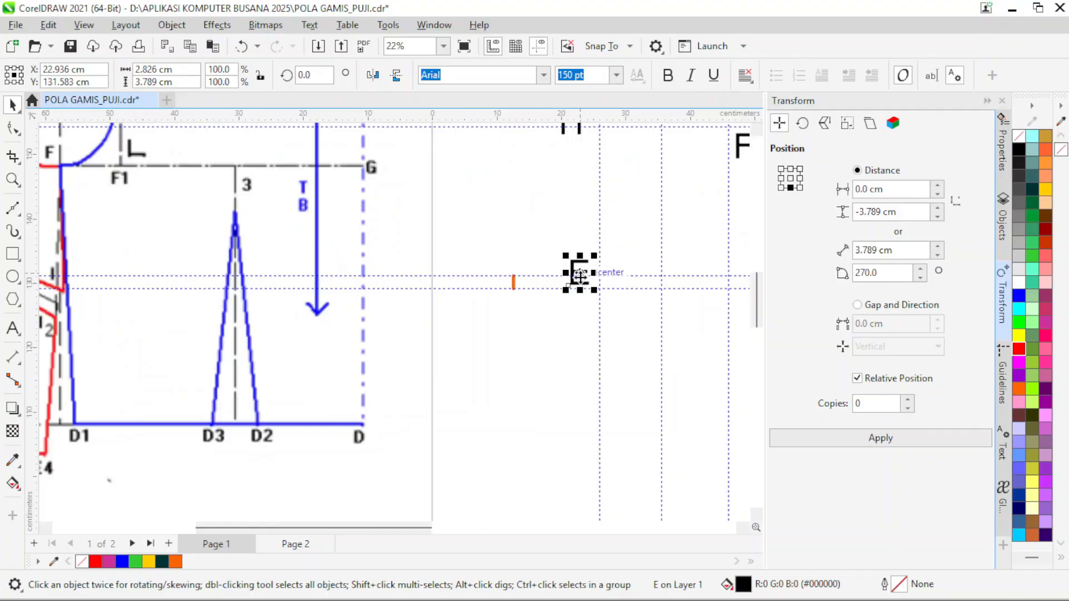
scroll(569, 260, up, 2)
drag(571, 261, 566, 326)
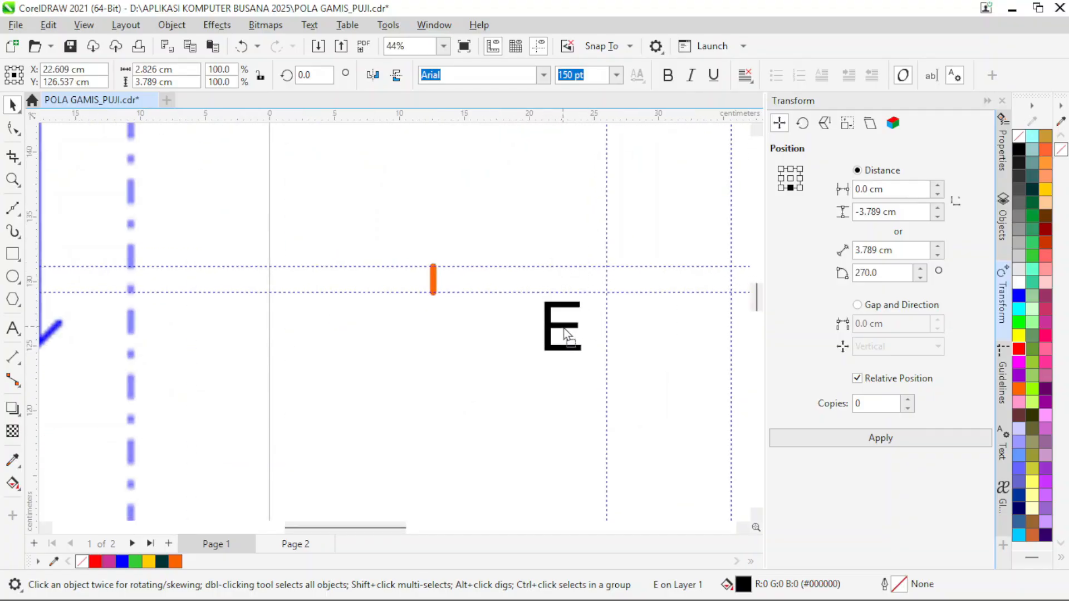
right_click(567, 326)
Extend the lower E label to E1 and reduce its digit to 100 pt.
click(13, 329)
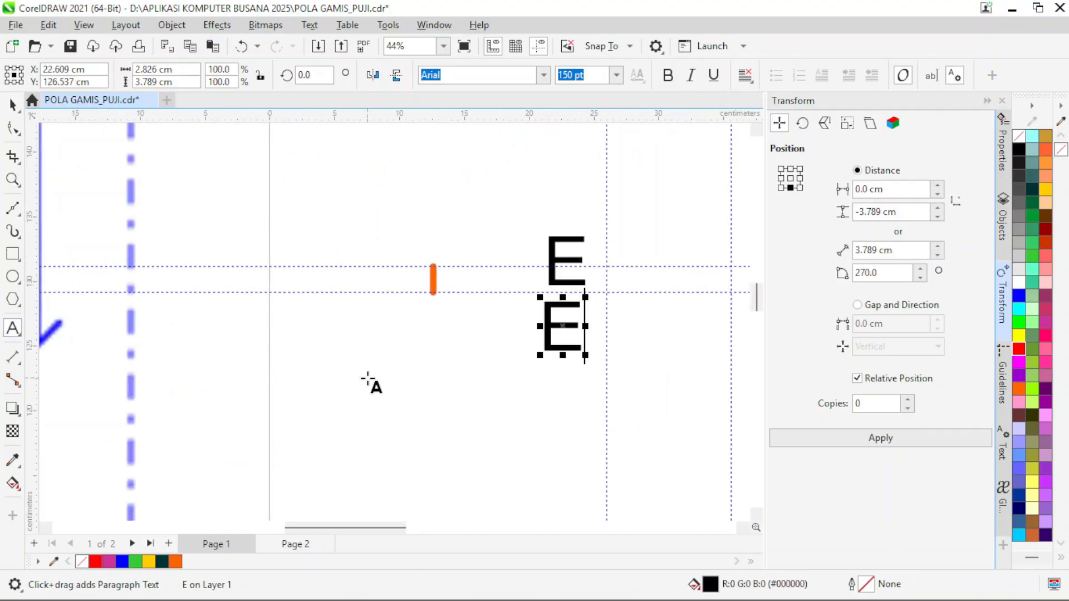
text(1)
key(shift+Left)
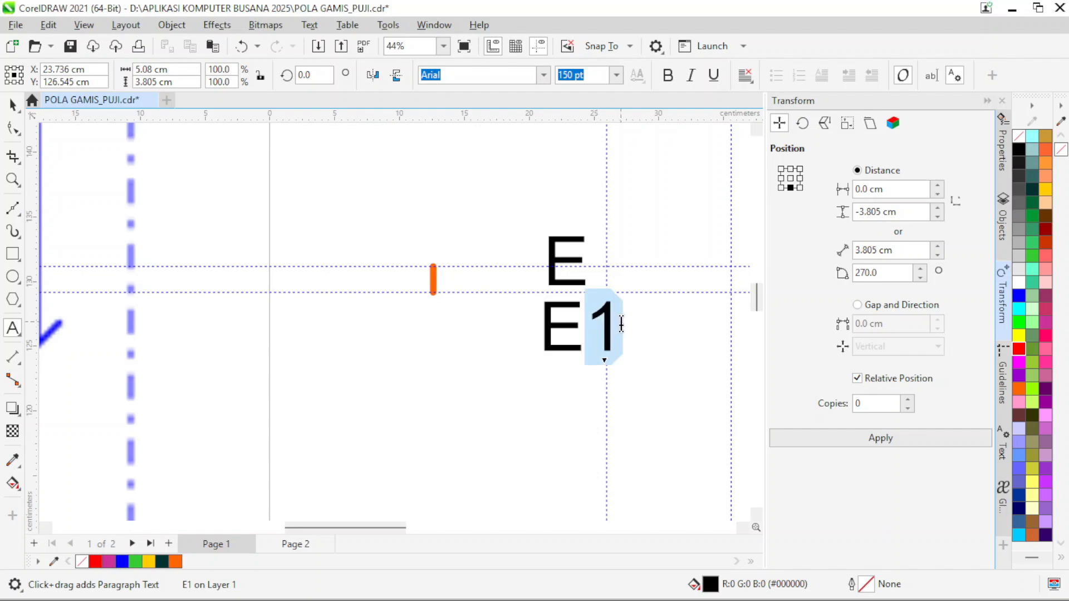
click(616, 74)
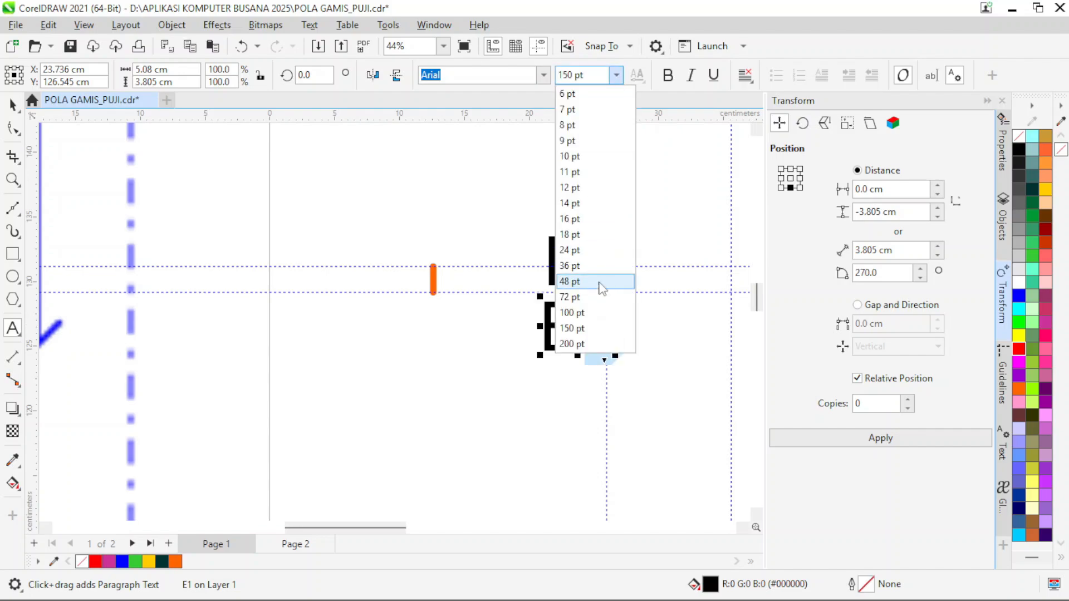
click(590, 313)
click(12, 104)
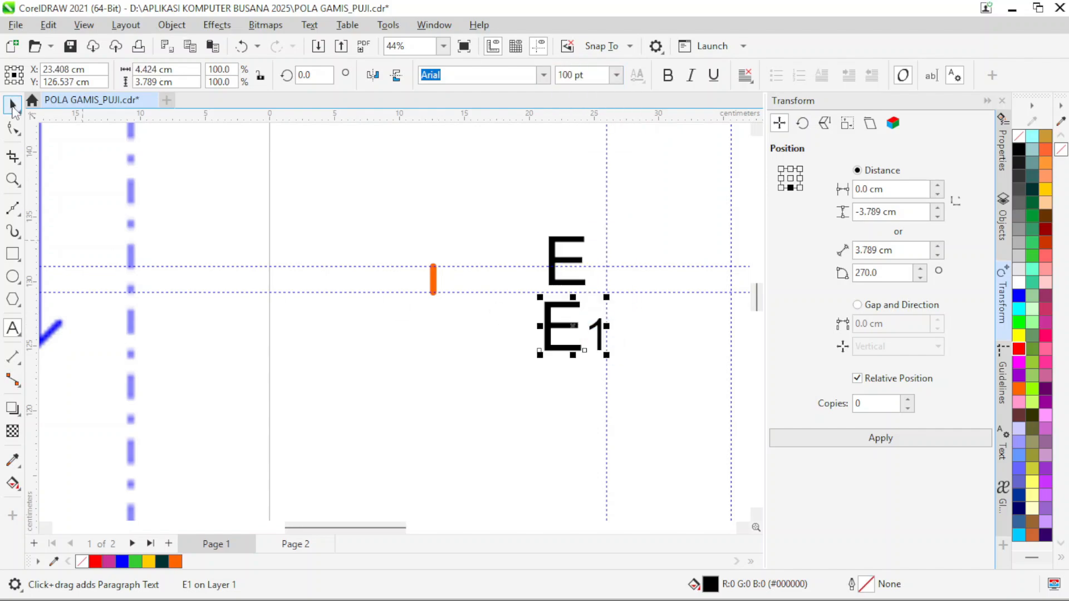
click(505, 397)
Switch to Word to read the E1-E4 formula and its result in the jobsheet, then return to CorelDRAW.
scroll(507, 395, down, 4)
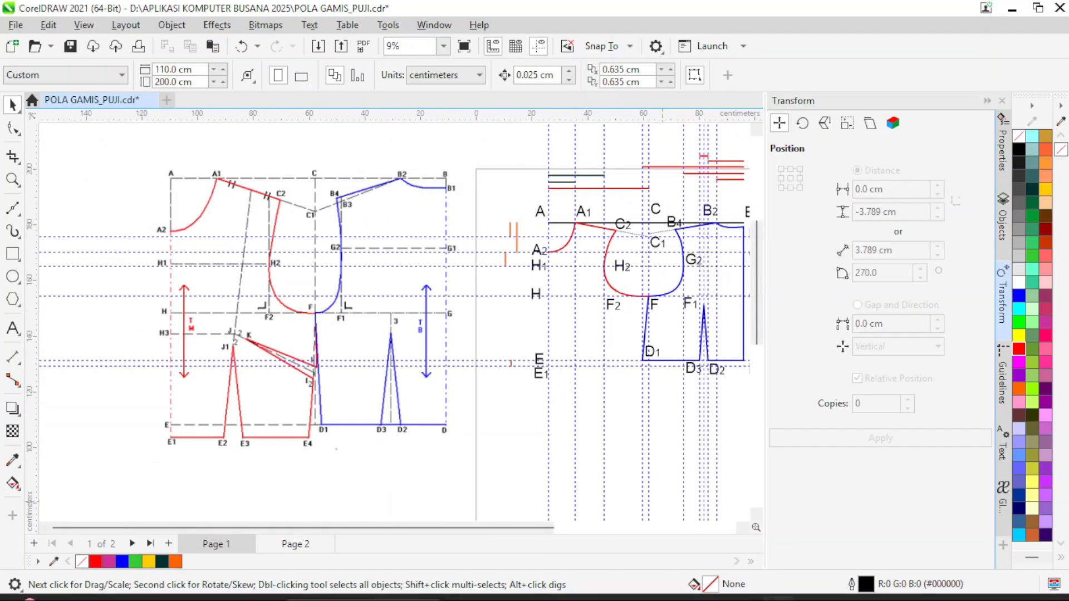
click(812, 582)
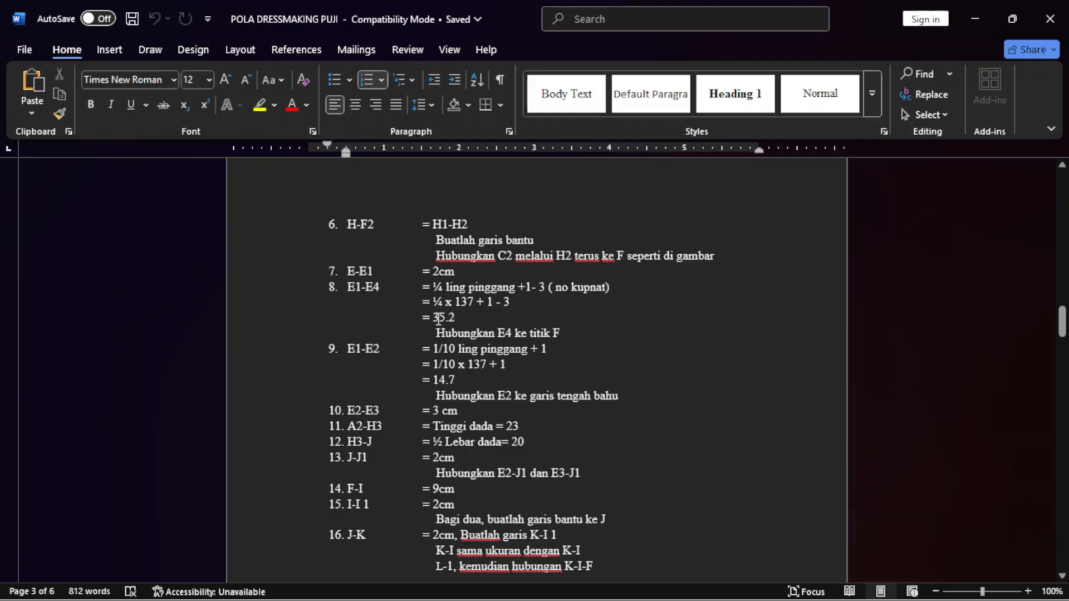
drag(438, 316, 422, 317)
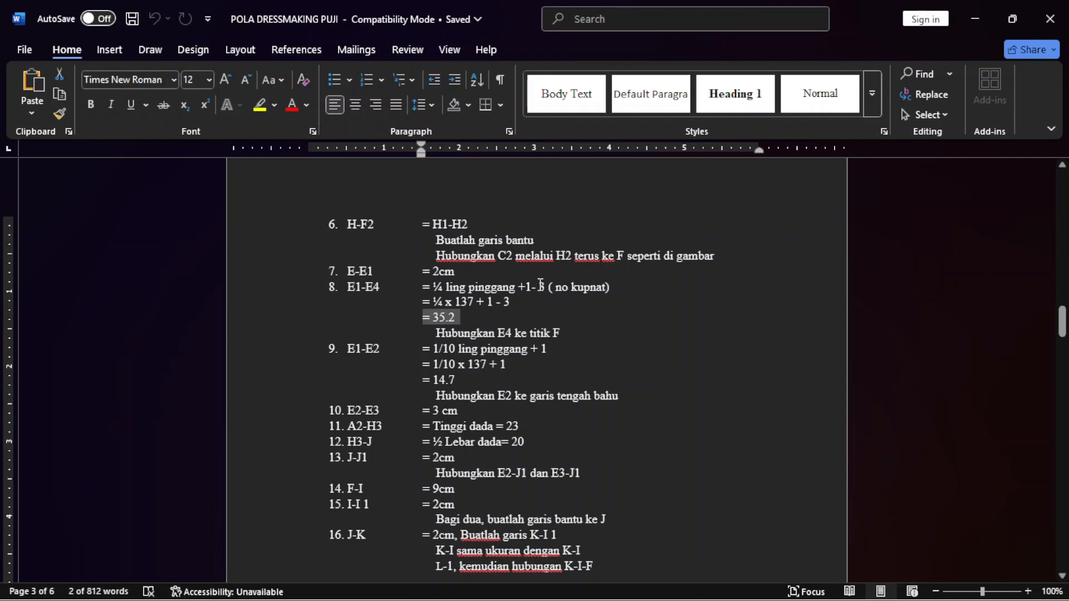
drag(539, 288, 526, 288)
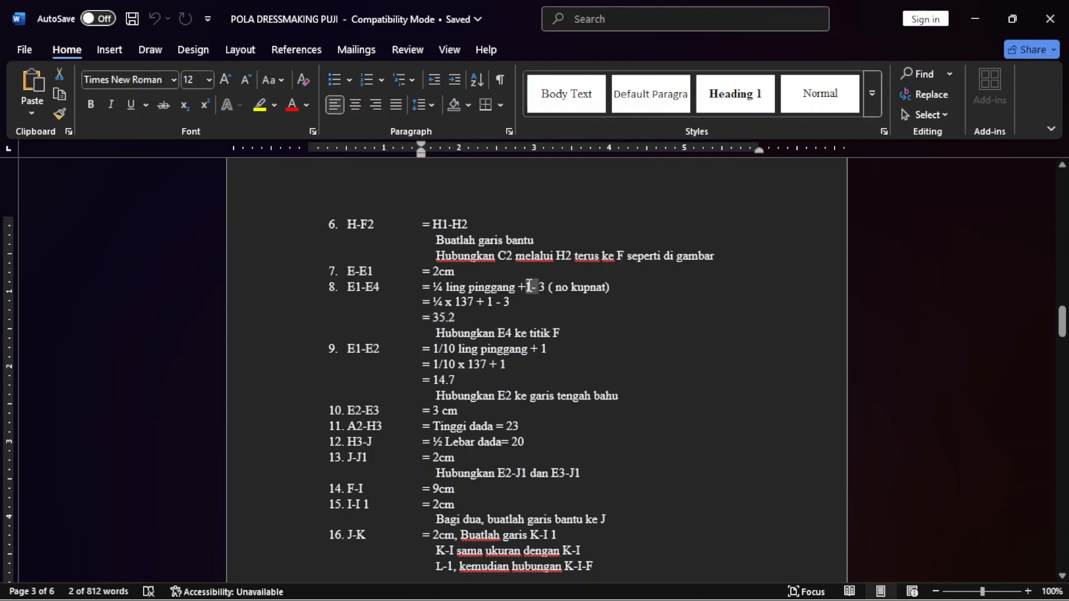
drag(468, 321, 433, 319)
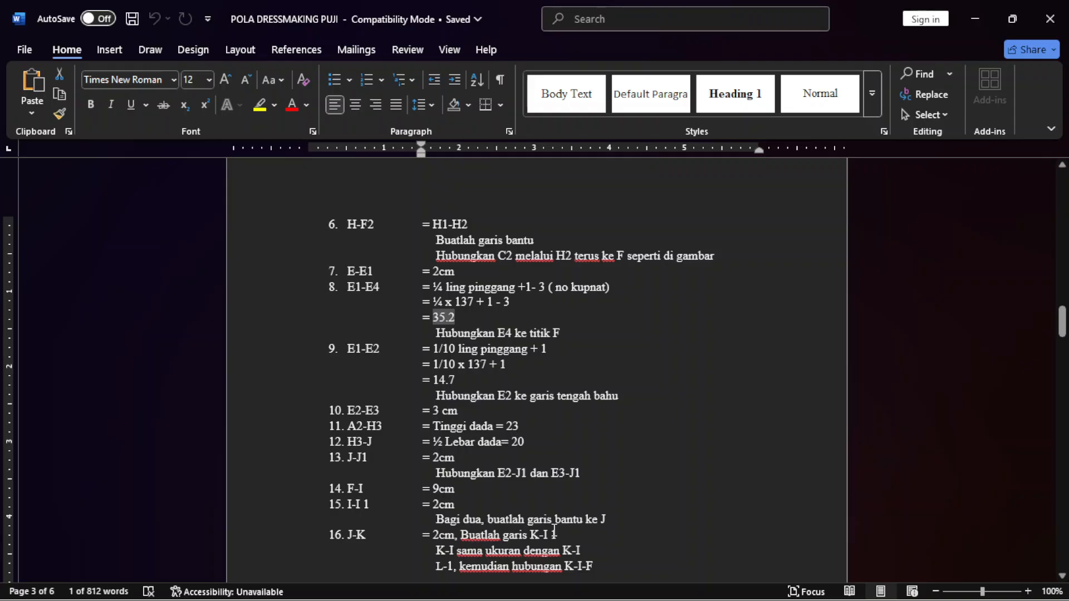
mouse_move(733, 595)
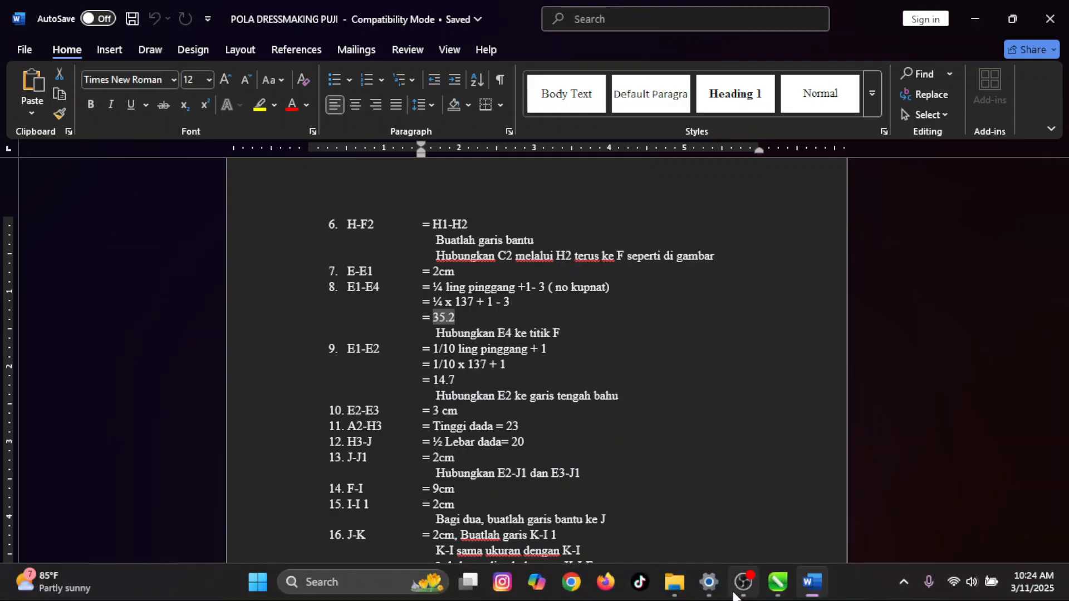
click(785, 596)
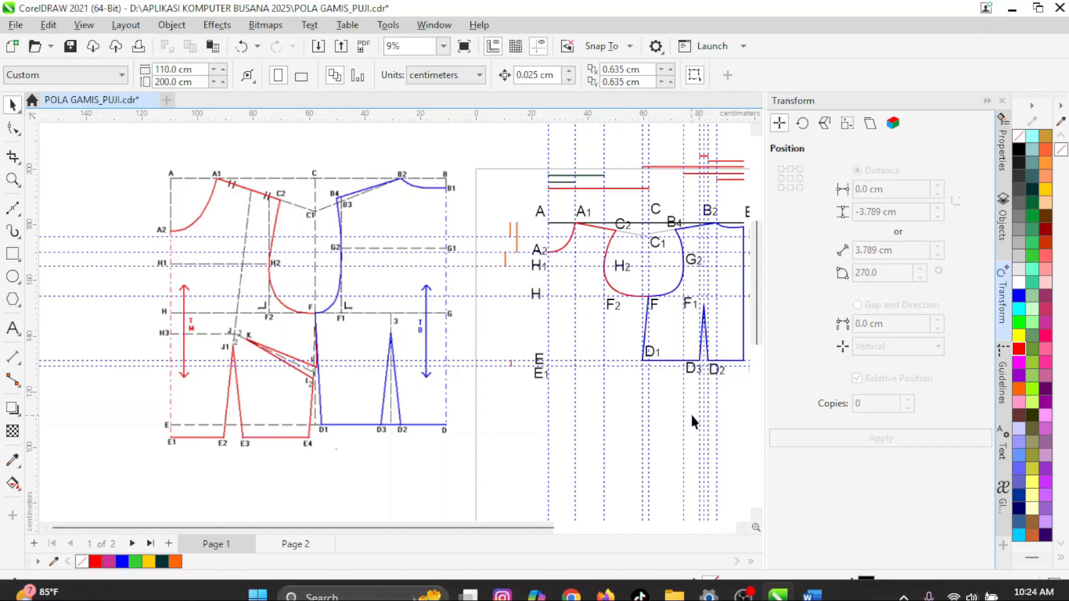
Copy the 20 cm dark green line just above itself and set the copy's length to 35.2 cm.
scroll(603, 148, up, 1)
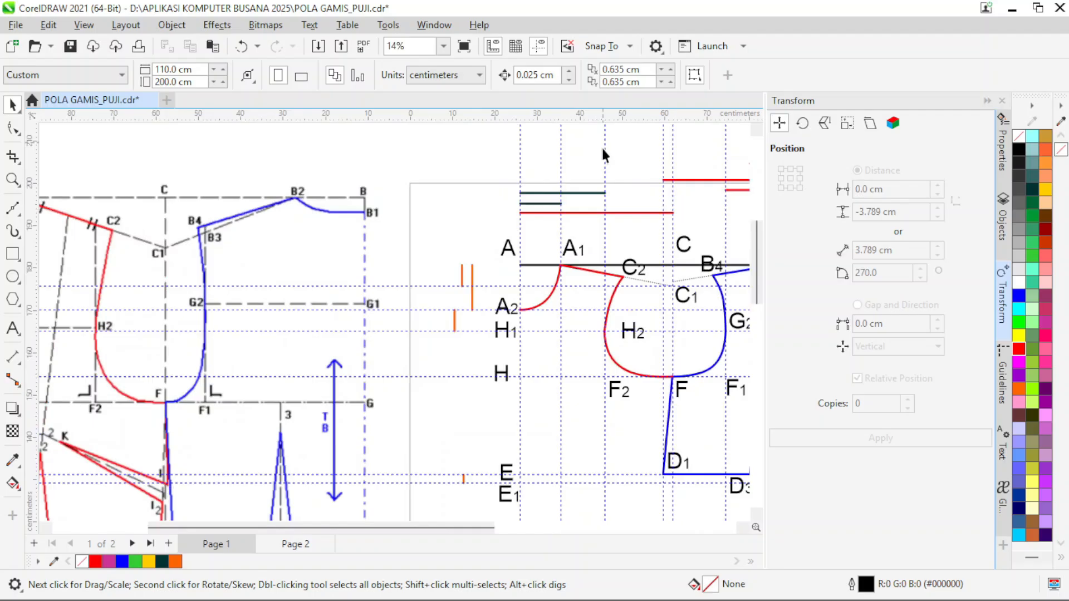
click(583, 192)
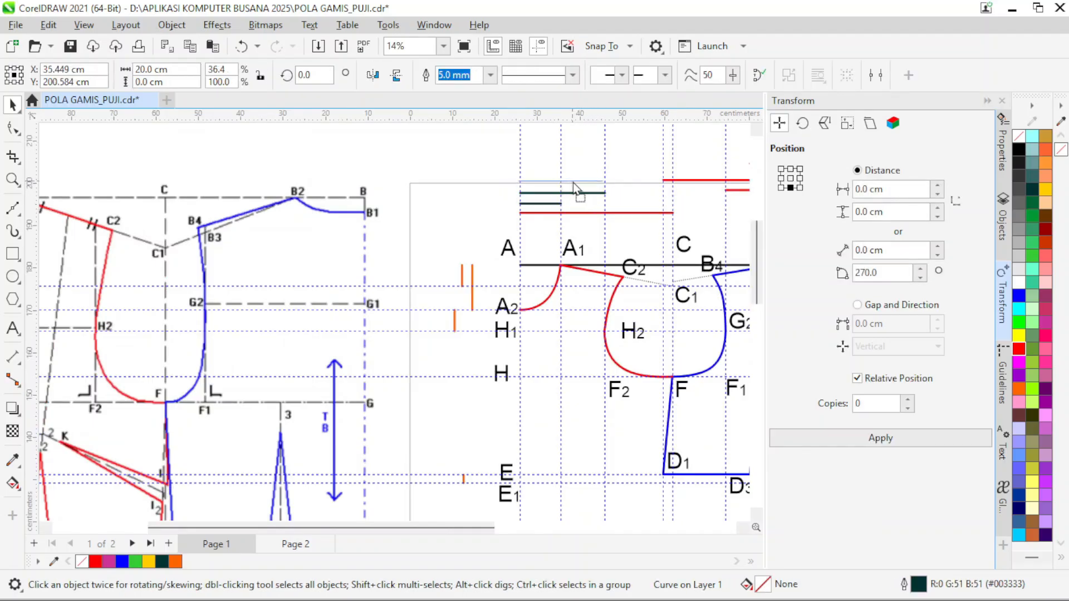
drag(576, 186, 576, 187)
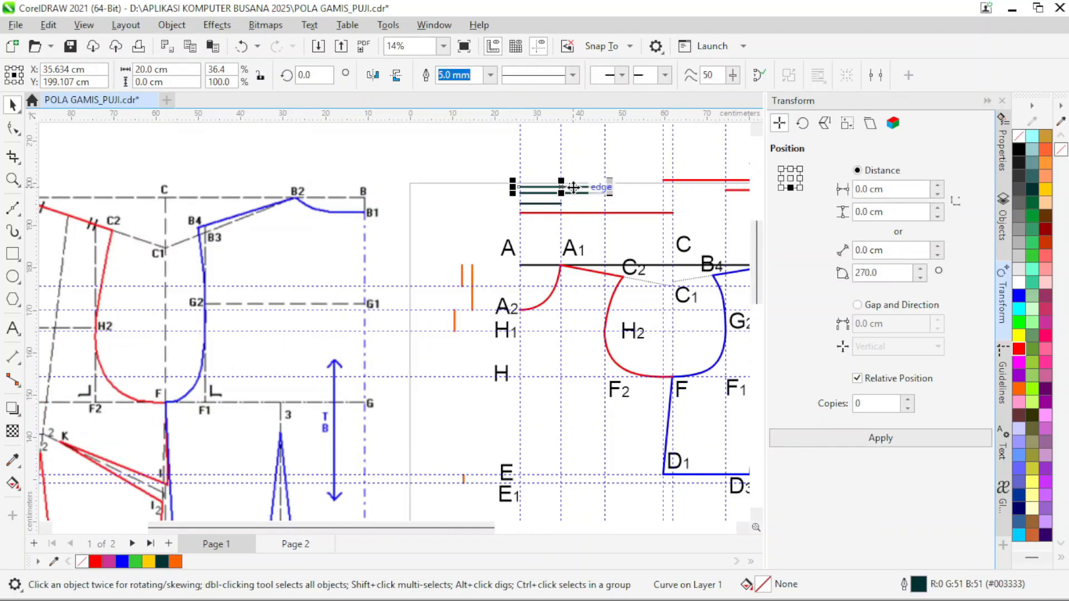
double_click(151, 68)
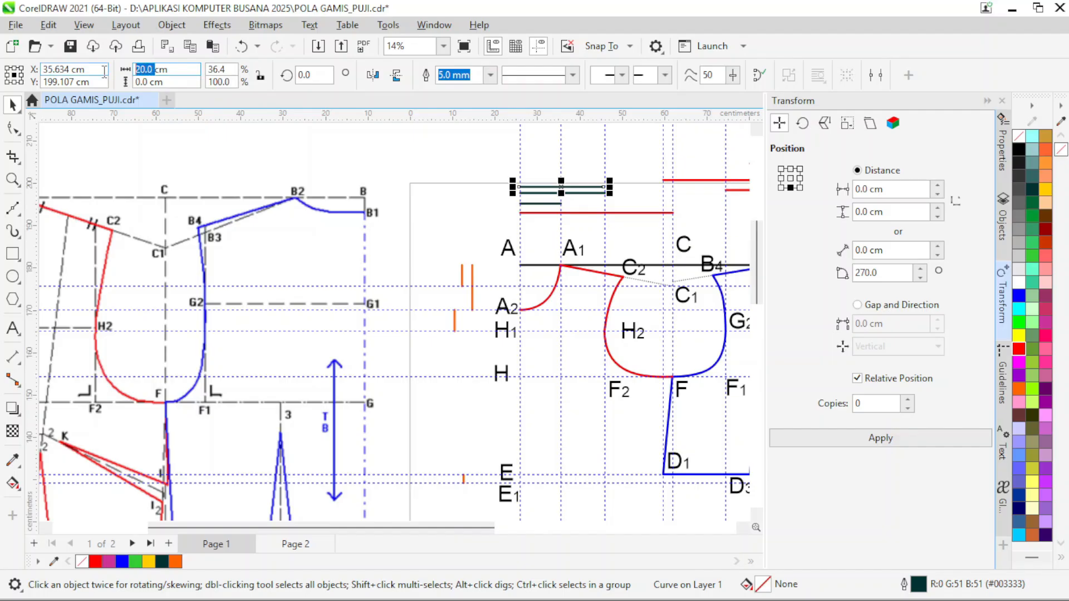
text(3)
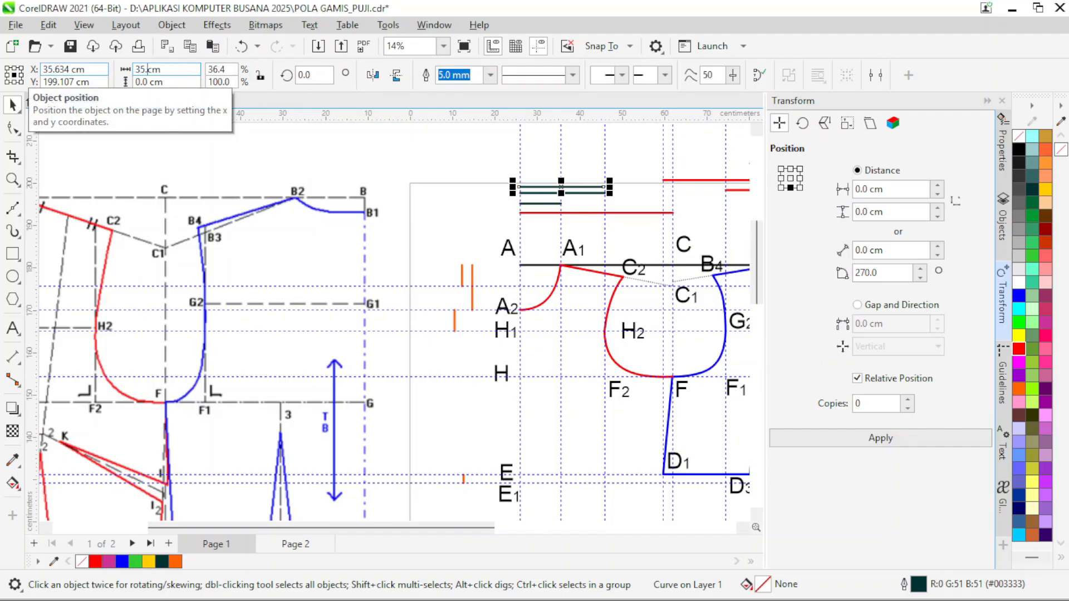
text(5.2)
key(Return)
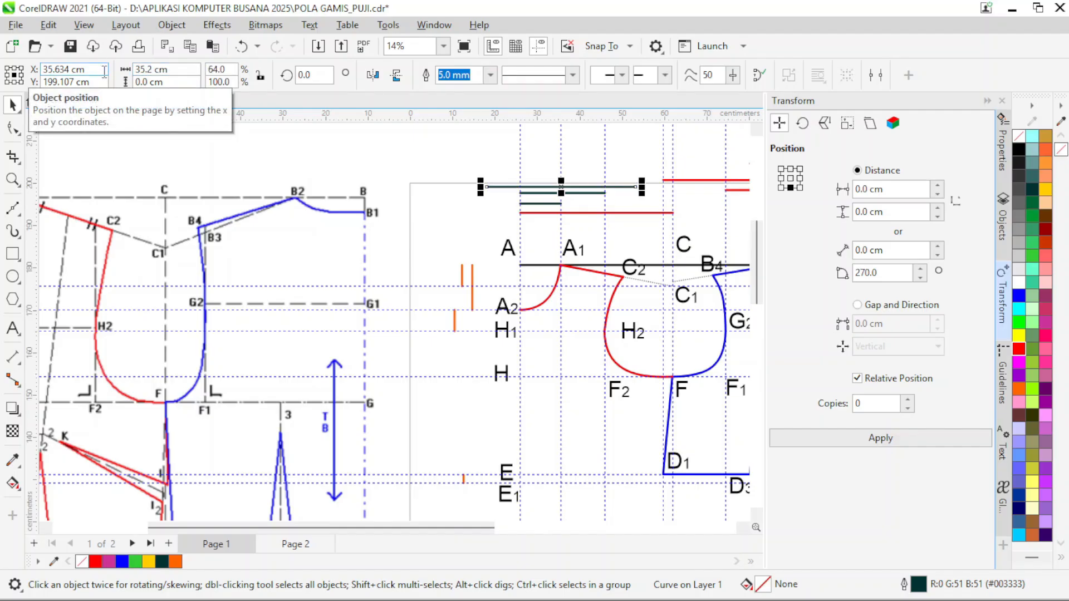
Left-align the 35.2 cm line with the dark green line below it and add a vertical guideline at its right end.
shift+click(591, 194)
key(l)
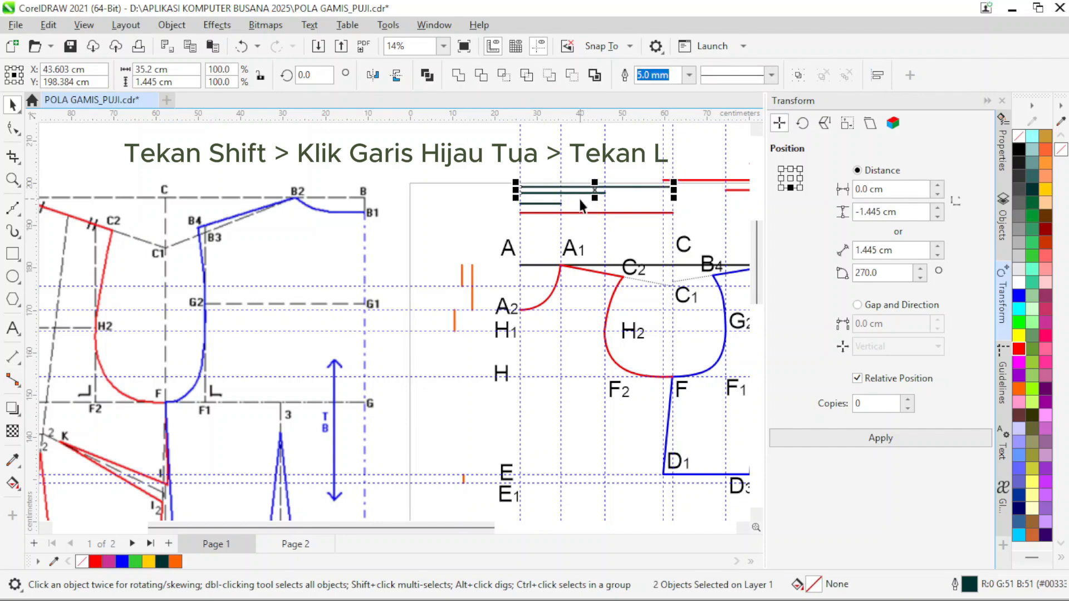
click(710, 189)
scroll(710, 190, up, 2)
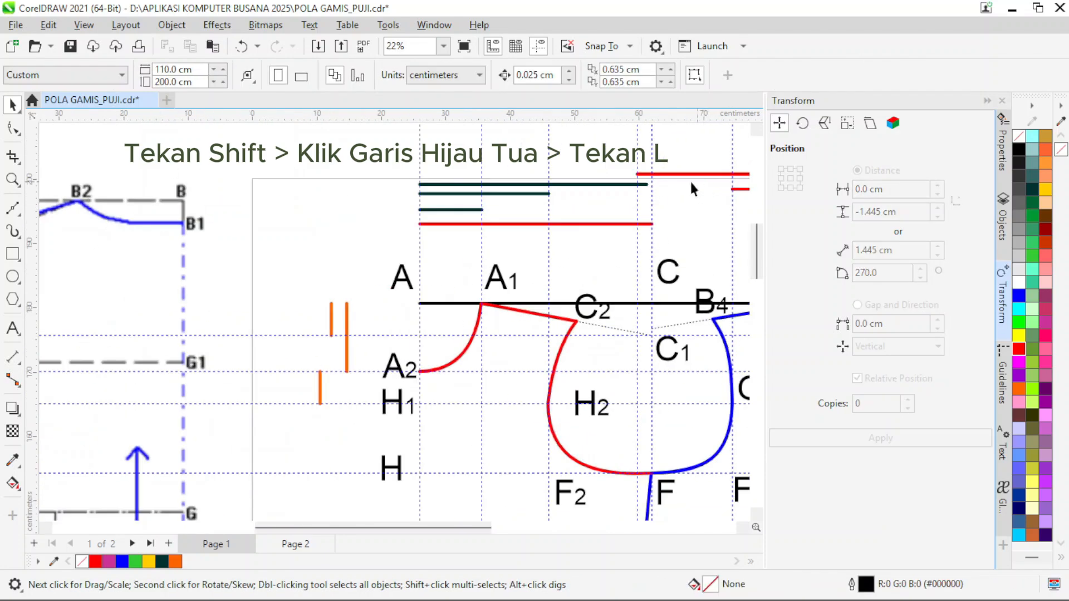
click(648, 192)
Copy the E1 label about 40 cm to the right, placing it below D1 beside the new vertical guideline.
scroll(663, 246, down, 3)
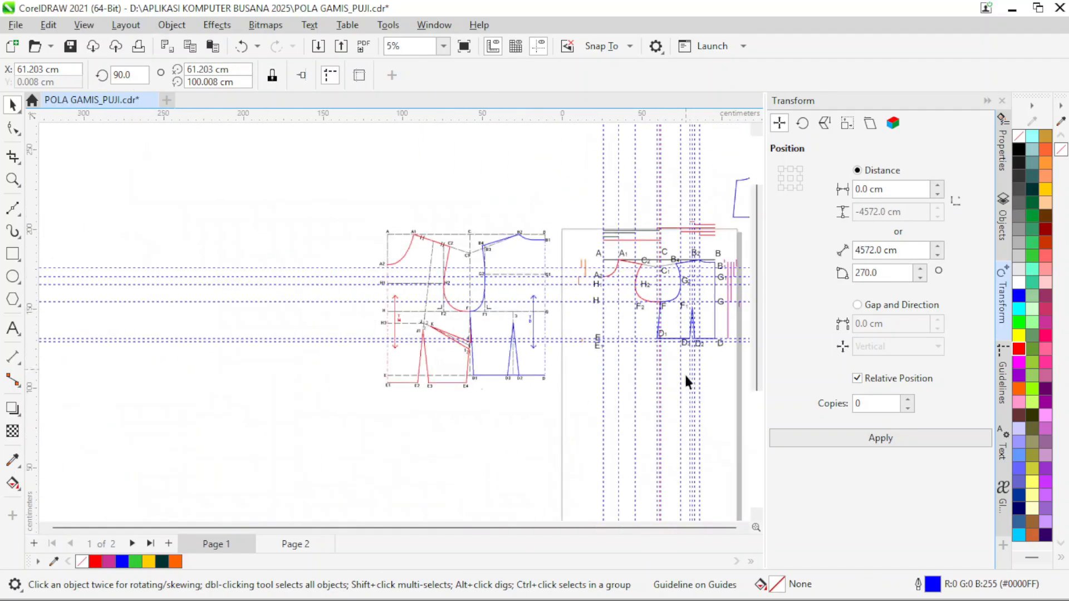
scroll(665, 346, up, 5)
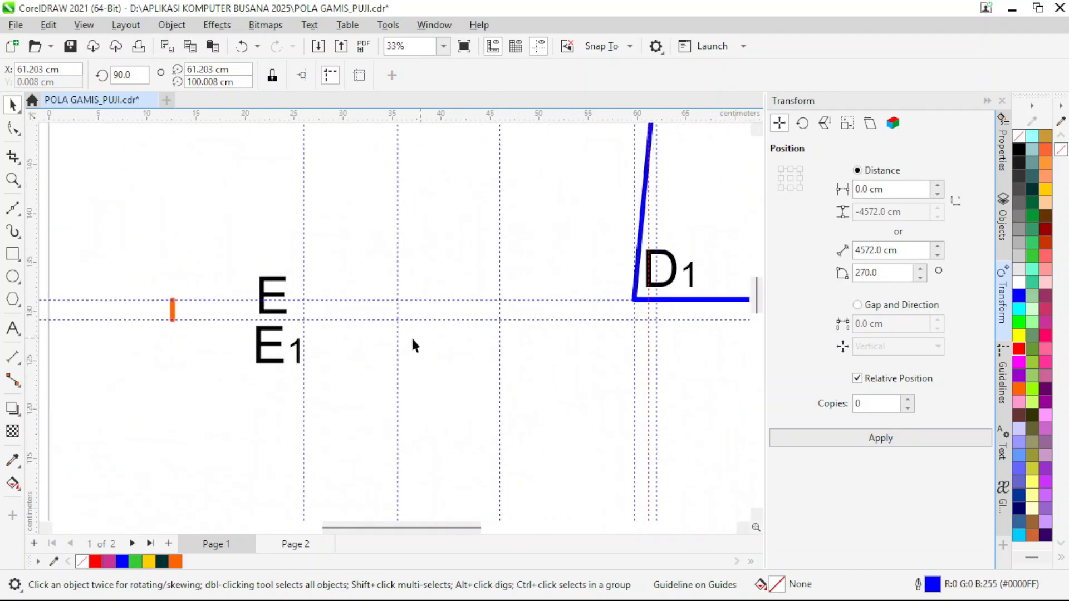
drag(274, 355, 666, 342)
right_click(667, 342)
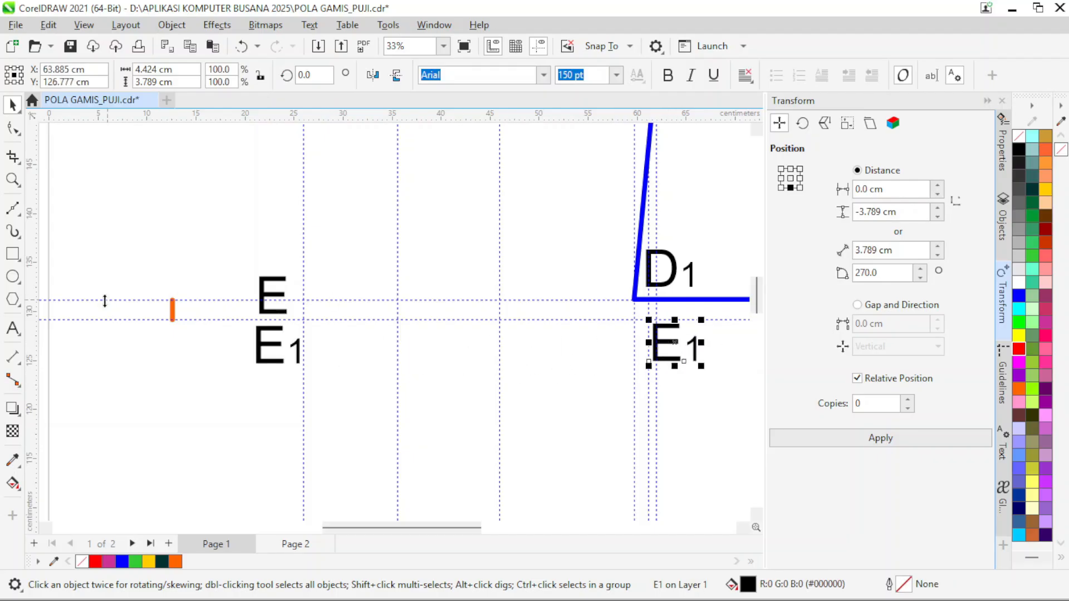
Change the copied label below D1 to E4.
click(13, 329)
click(692, 345)
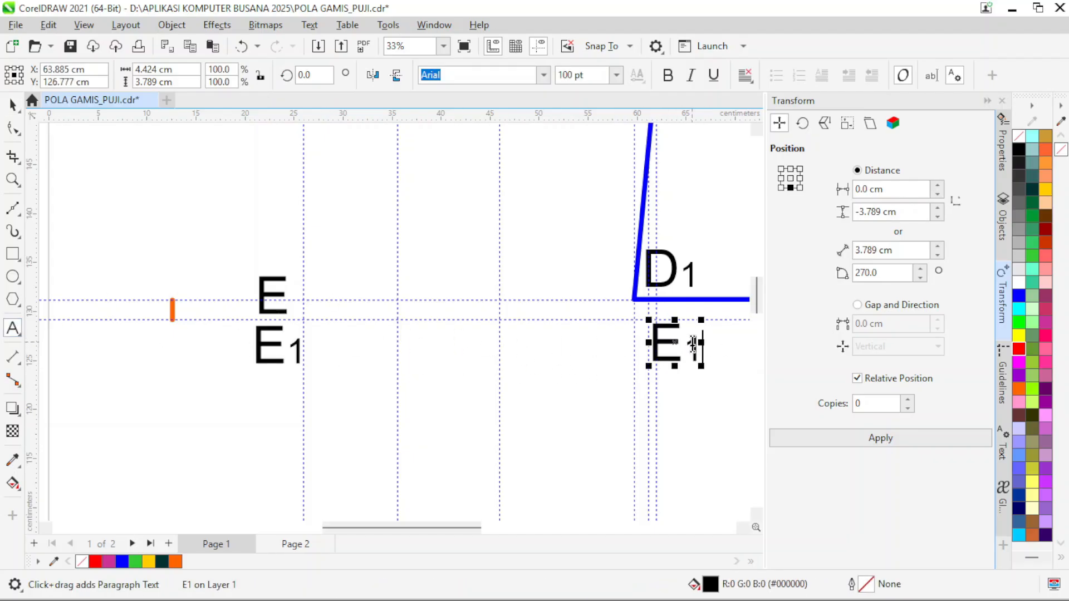
key(BackSpace)
text(41)
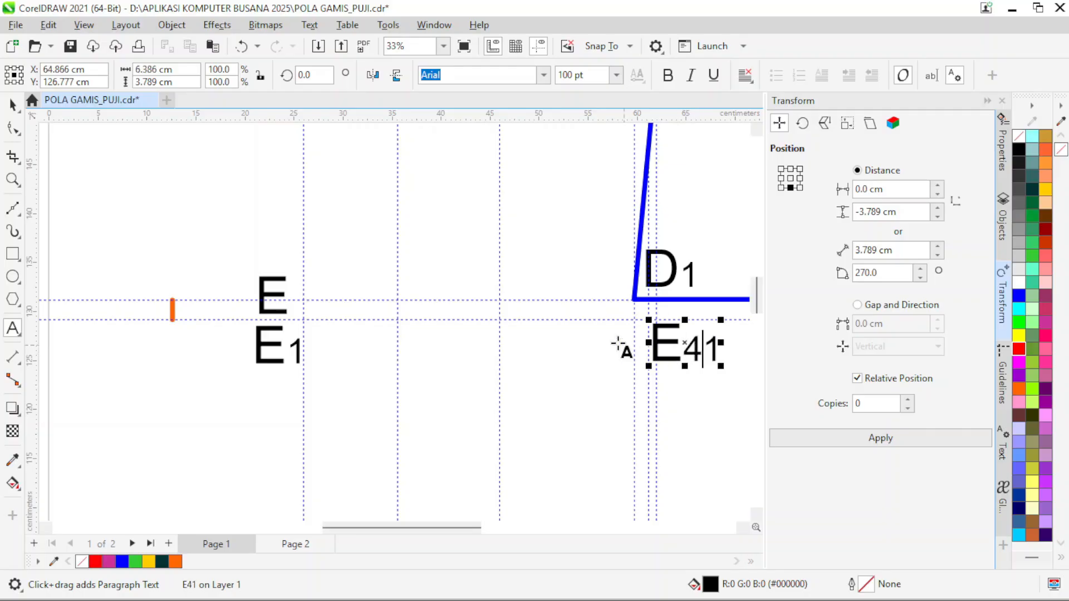
key(BackSpace)
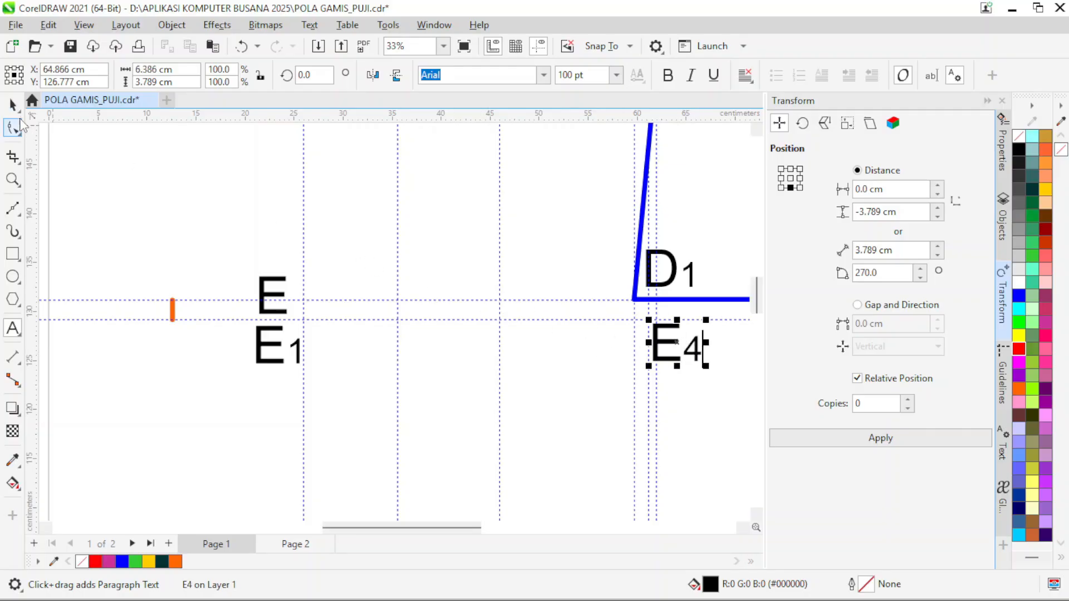
click(12, 105)
scroll(577, 322, down, 1)
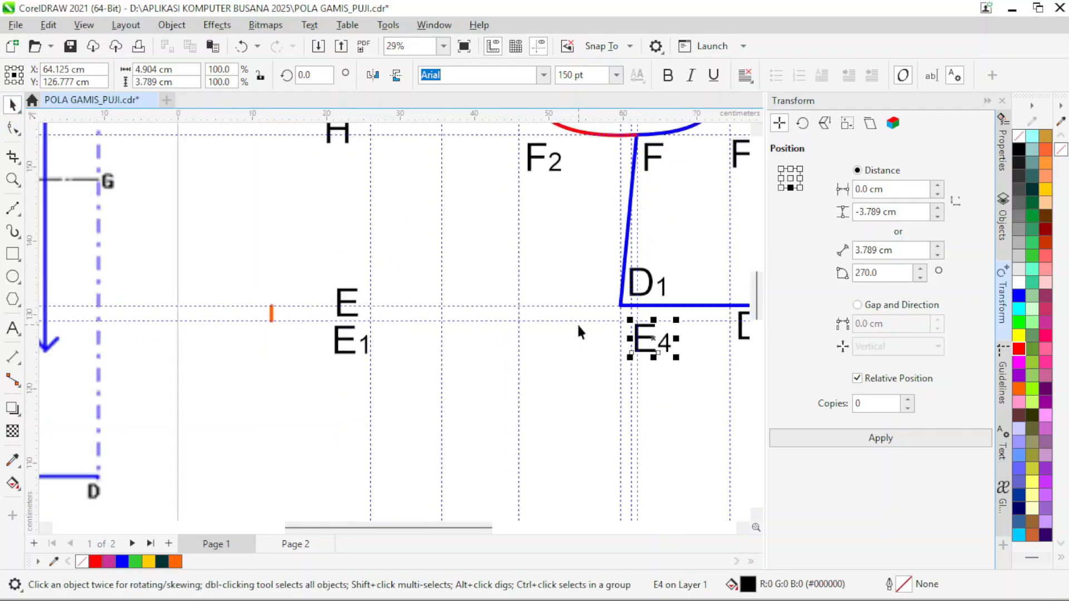
scroll(629, 312, down, 1)
scroll(646, 326, up, 1)
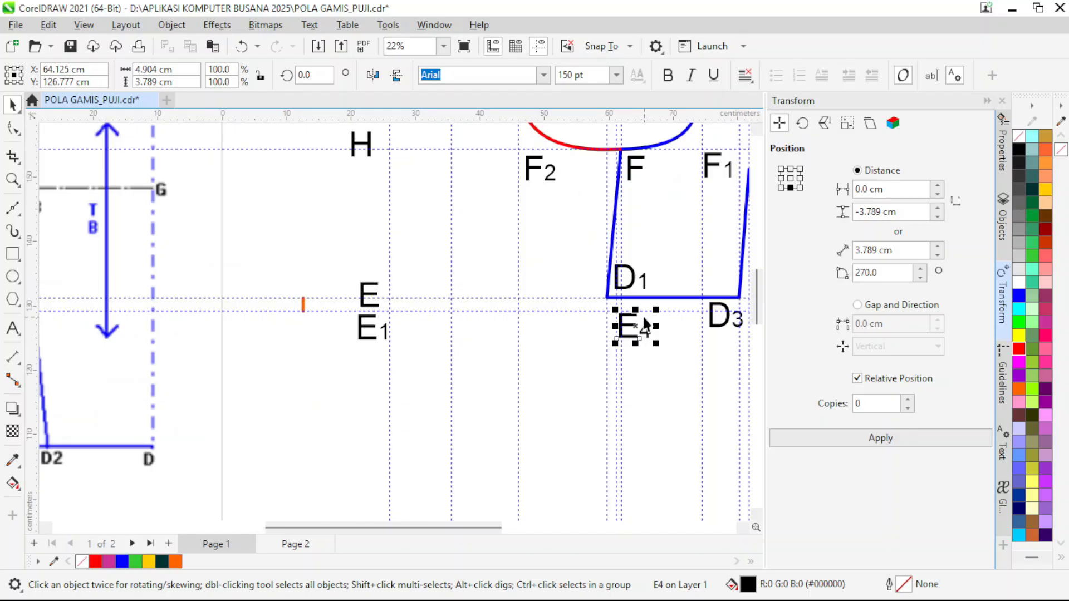
scroll(646, 326, down, 2)
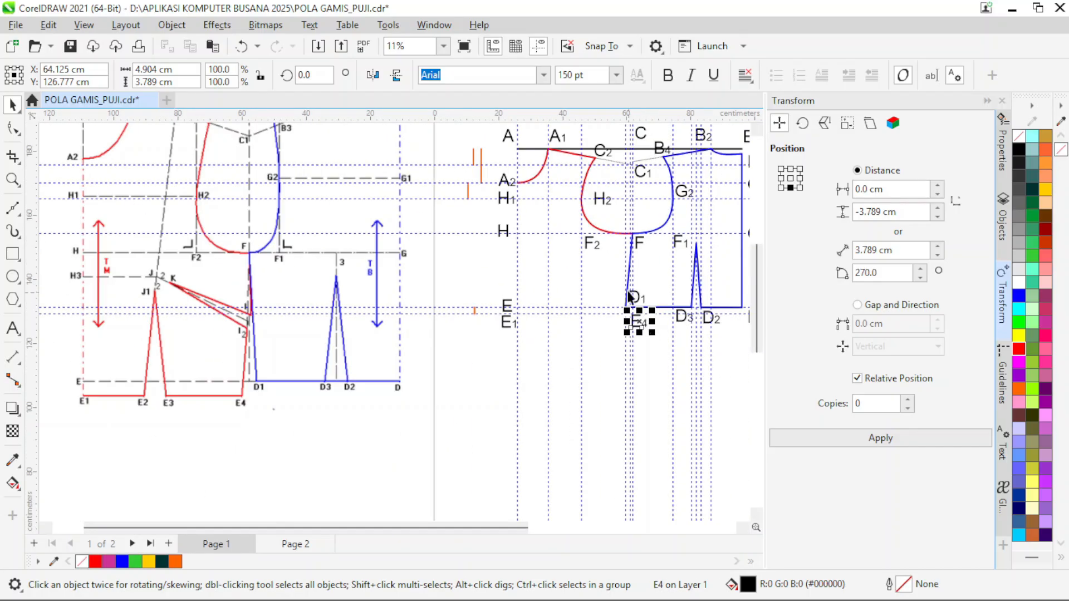
scroll(644, 324, up, 1)
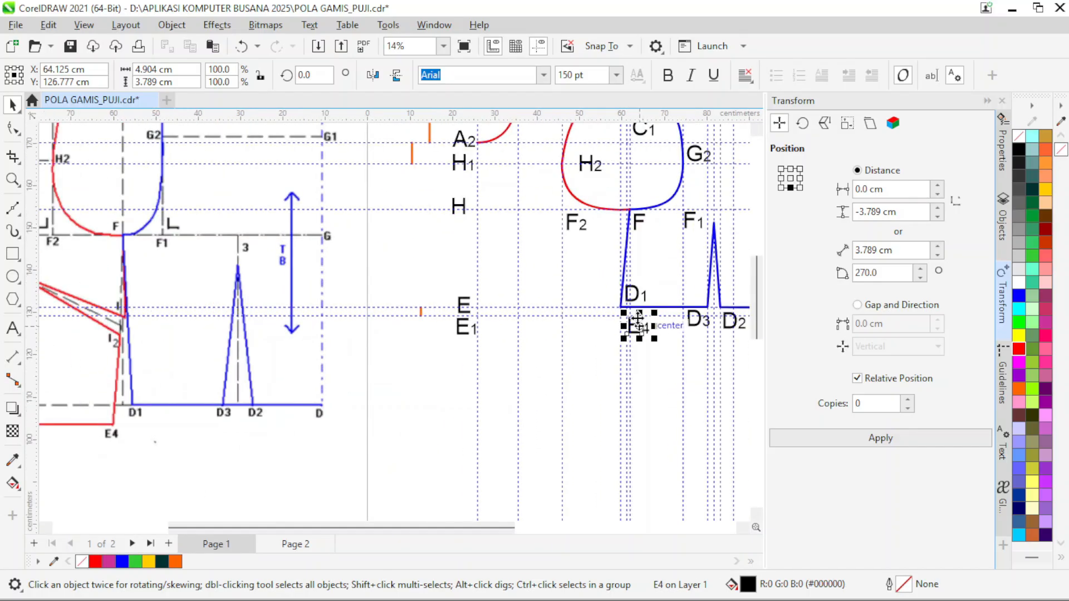
scroll(640, 334, up, 1)
Switch to Word to read the E1-E4 calculation and its connection instruction in the jobsheet, then return to CorelDRAW.
click(812, 591)
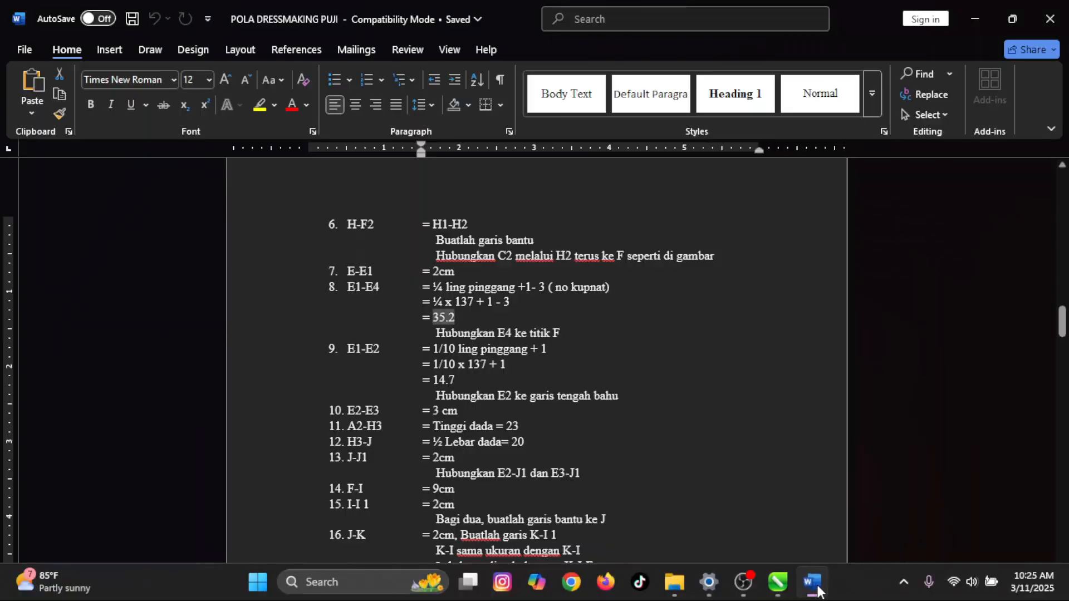
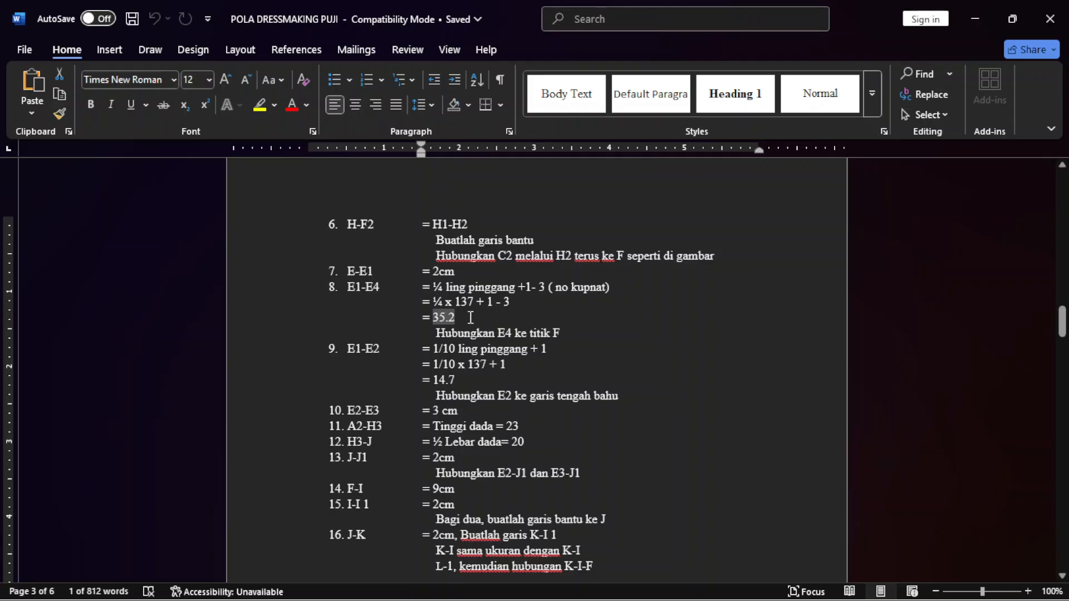
drag(470, 318, 433, 287)
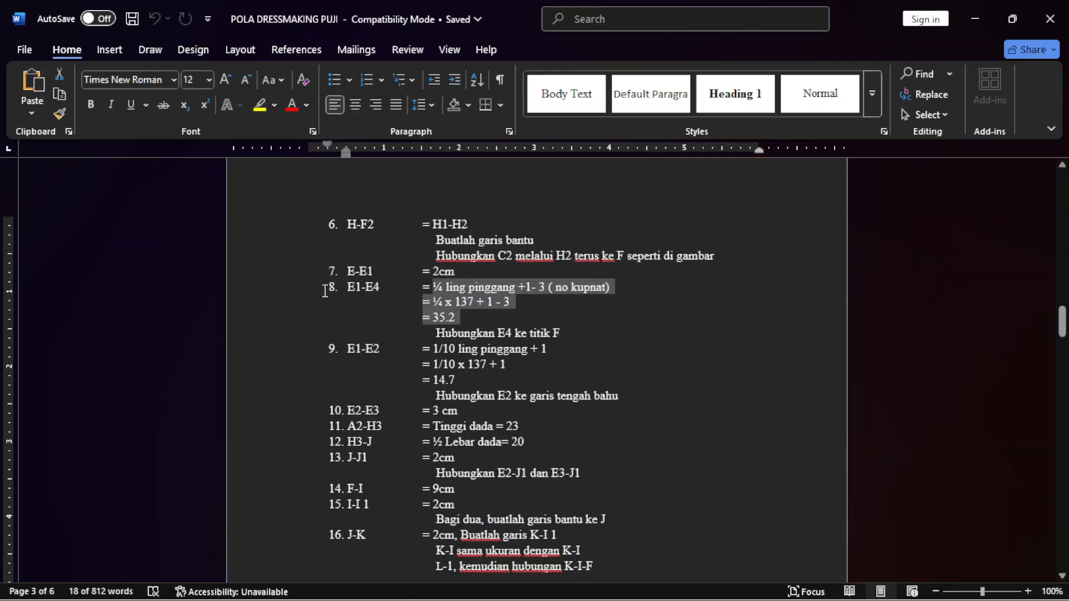
drag(325, 291, 566, 332)
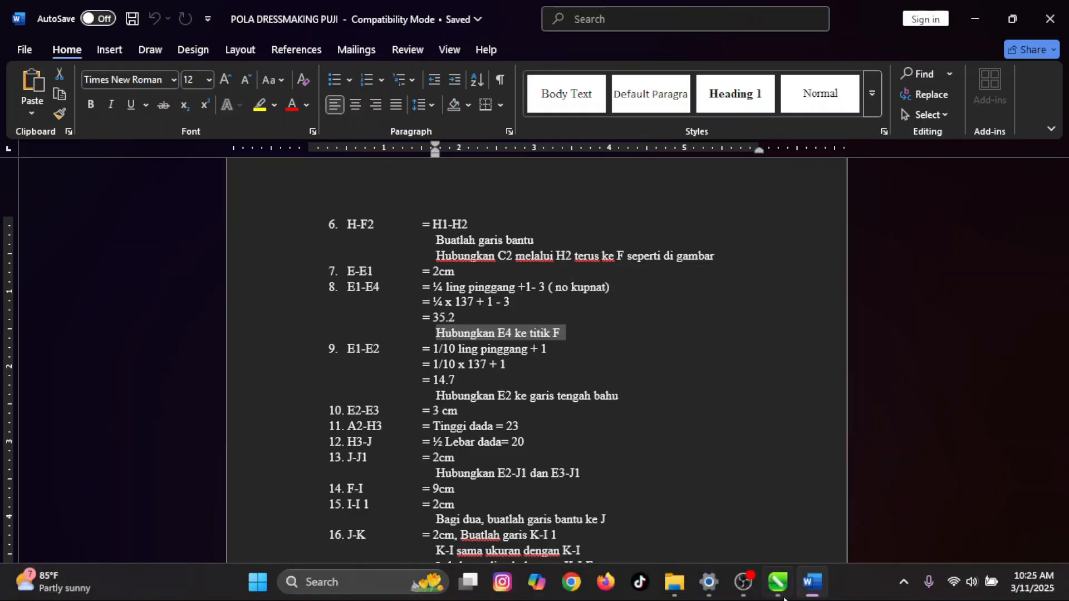
click(778, 587)
Draw a straight Bézier line from the E4 guideline intersection up to point F.
scroll(563, 353, down, 2)
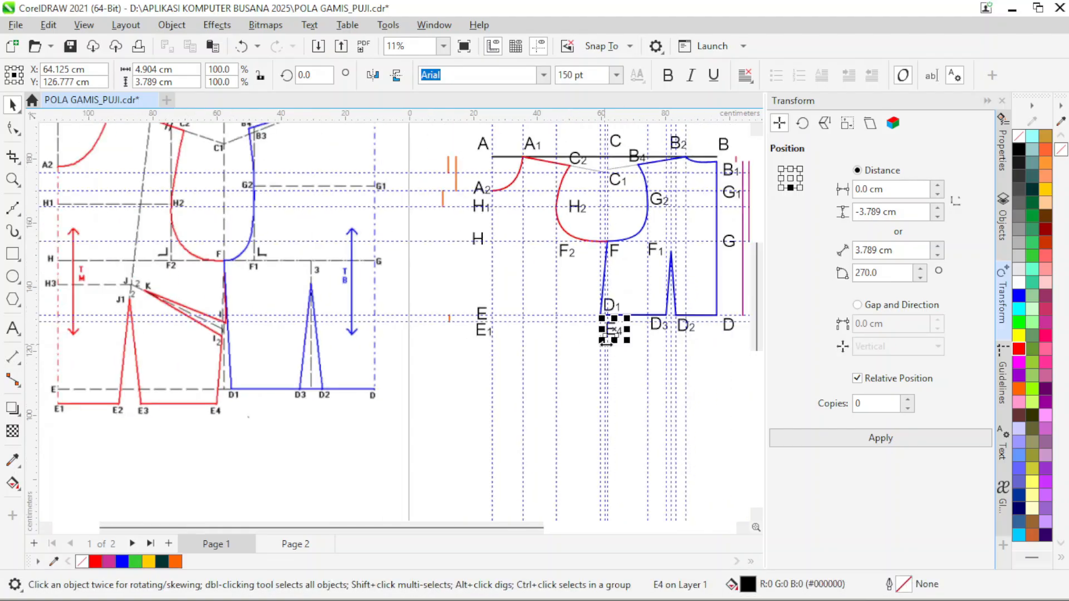
scroll(654, 248, up, 2)
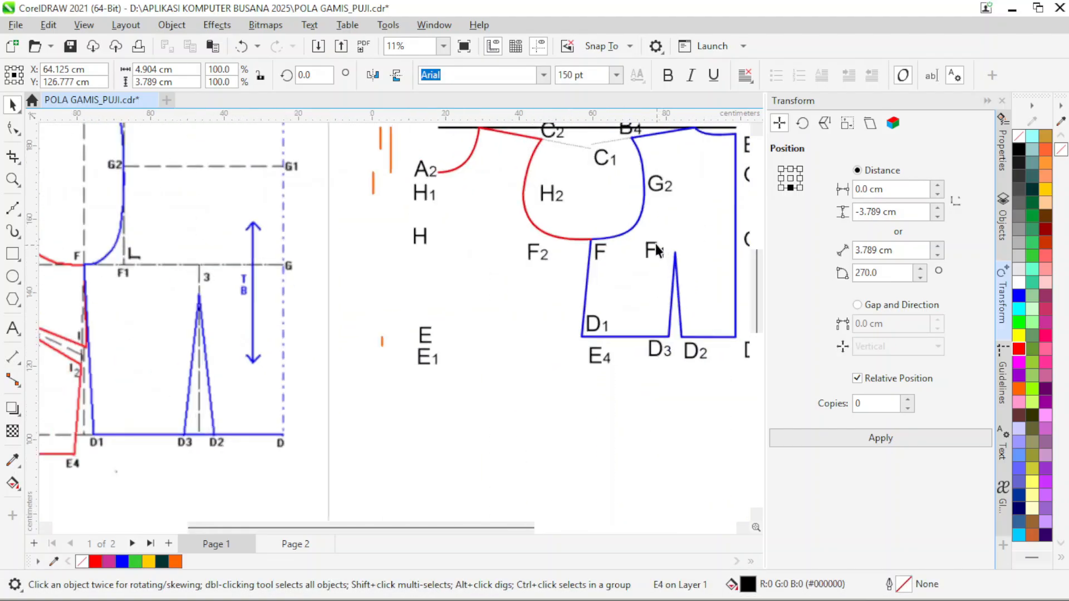
click(12, 208)
scroll(616, 298, up, 2)
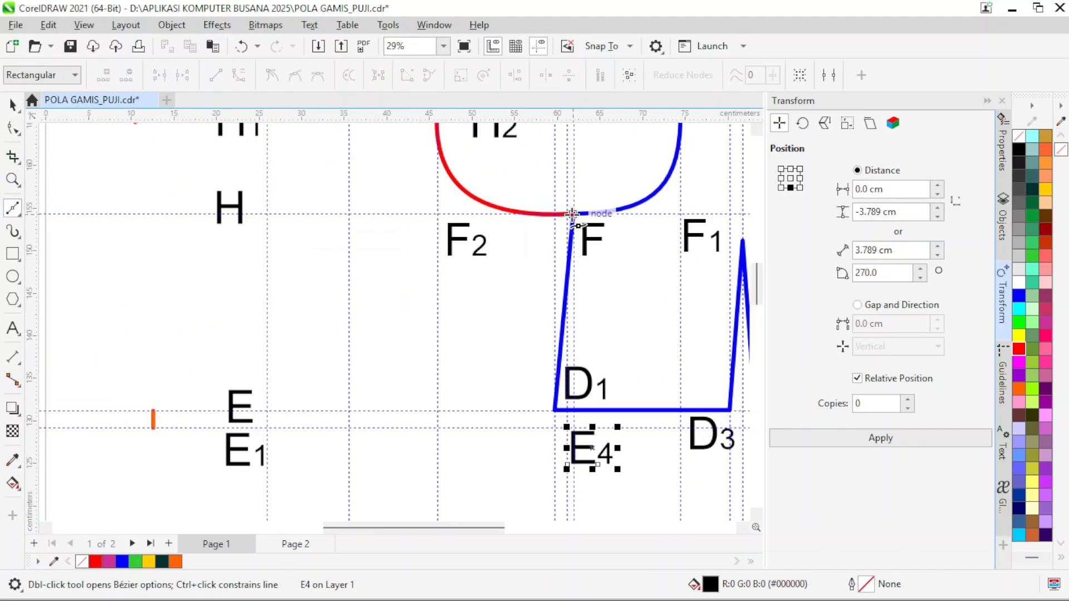
scroll(574, 217, up, 2)
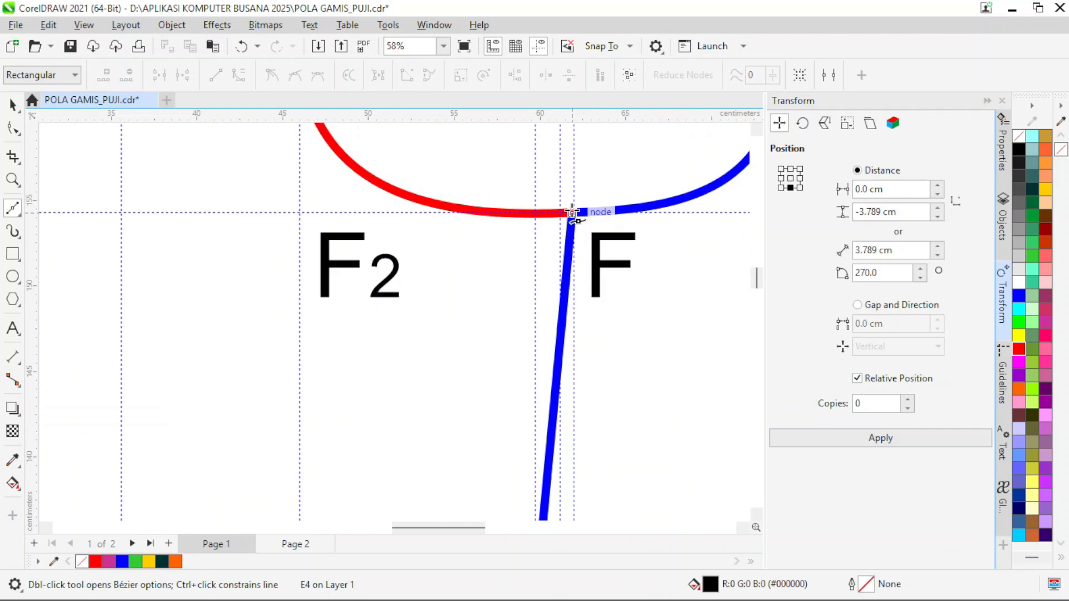
scroll(577, 223, down, 3)
scroll(579, 485, up, 2)
scroll(579, 484, up, 2)
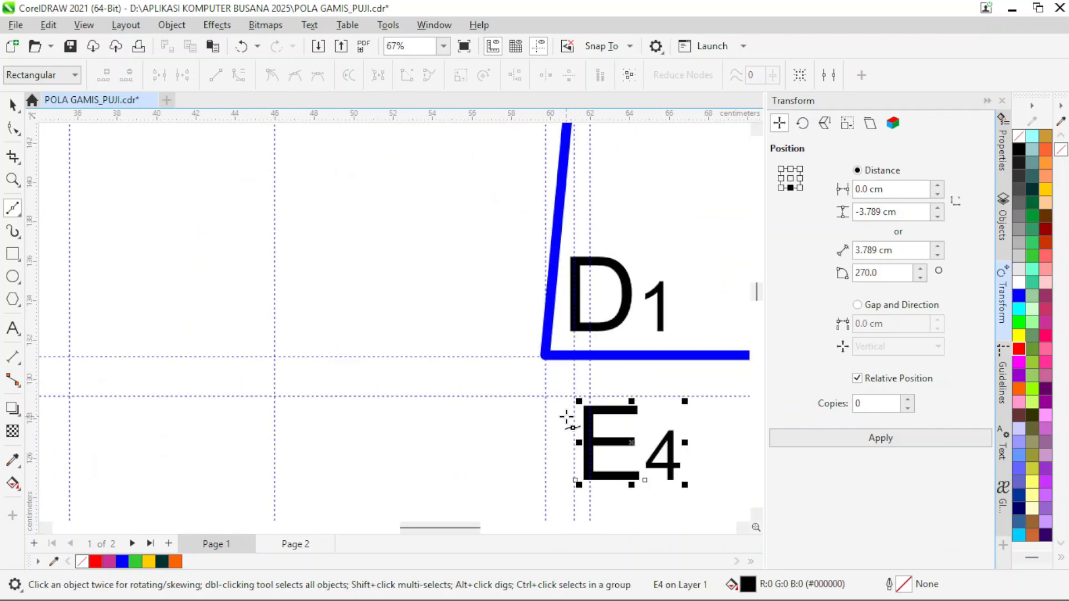
scroll(574, 399, up, 2)
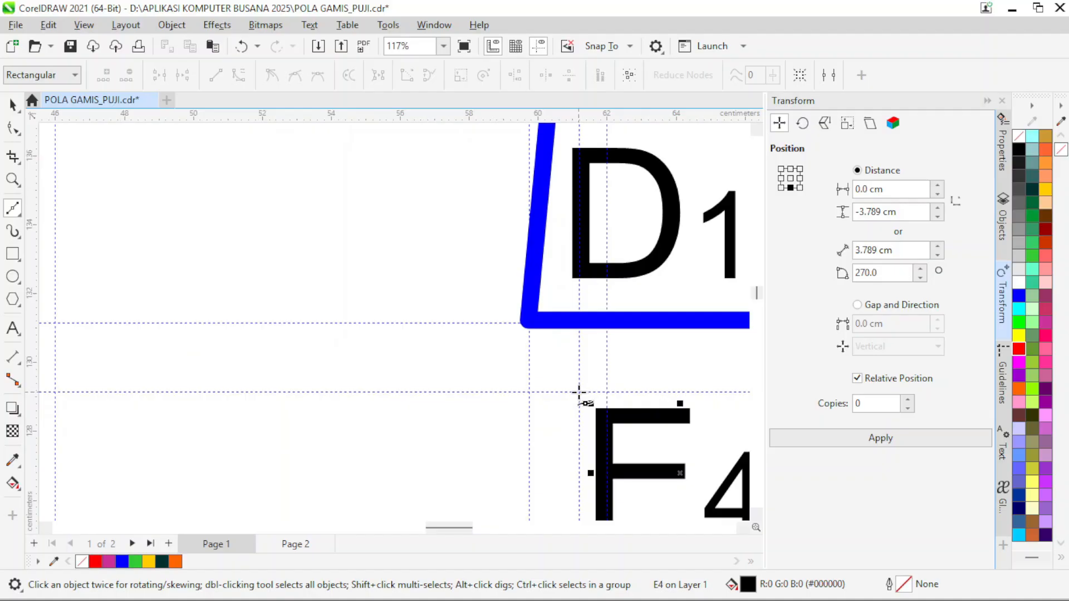
key(Escape)
scroll(602, 412, down, 3)
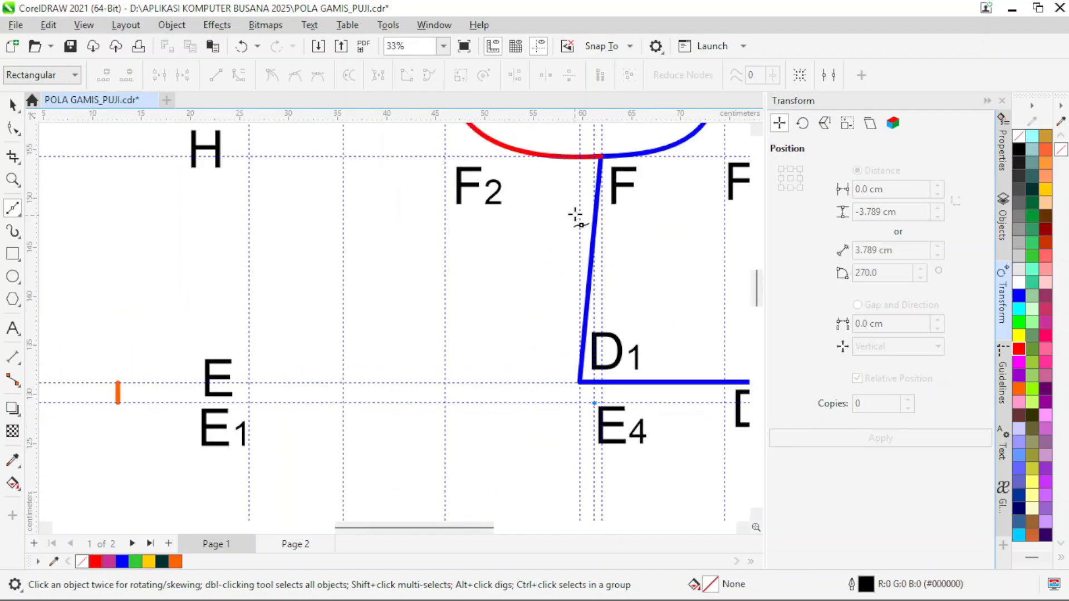
scroll(585, 156, up, 1)
click(605, 148)
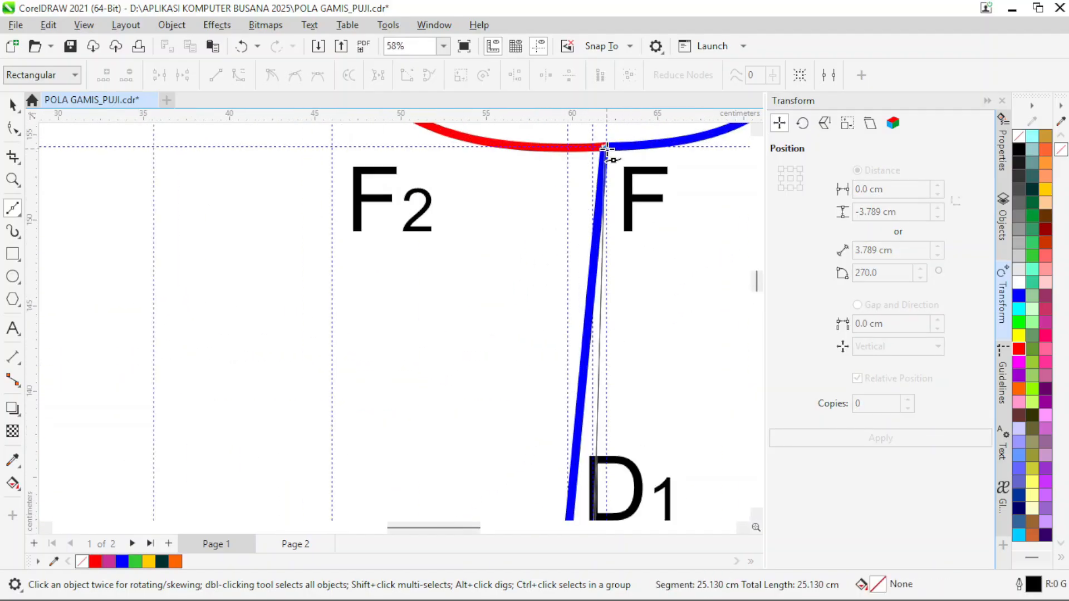
Give the E4-F line a 5.0 mm red outline.
click(12, 105)
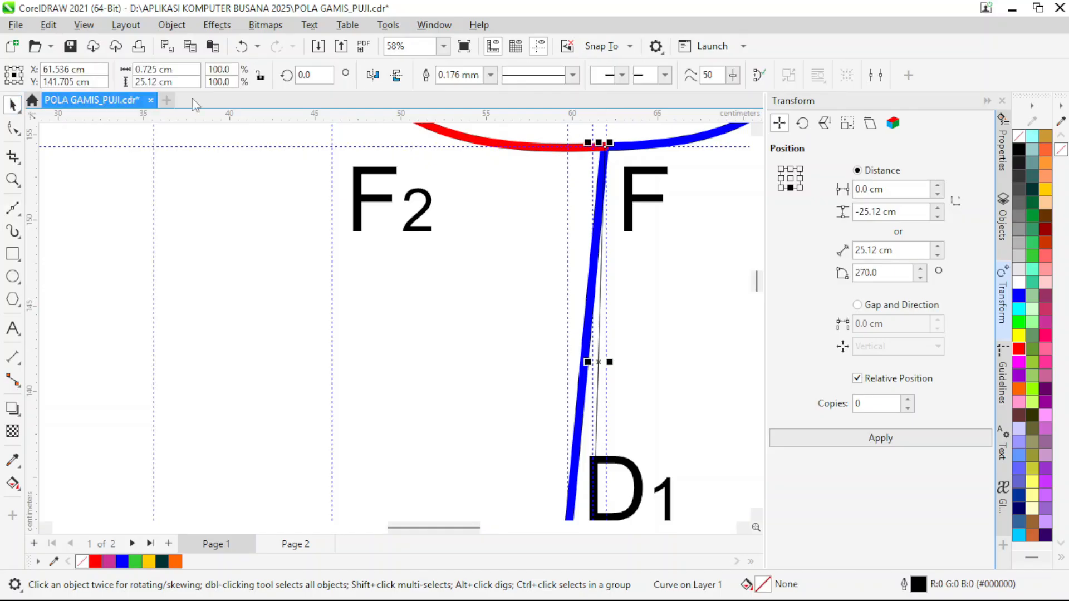
click(490, 75)
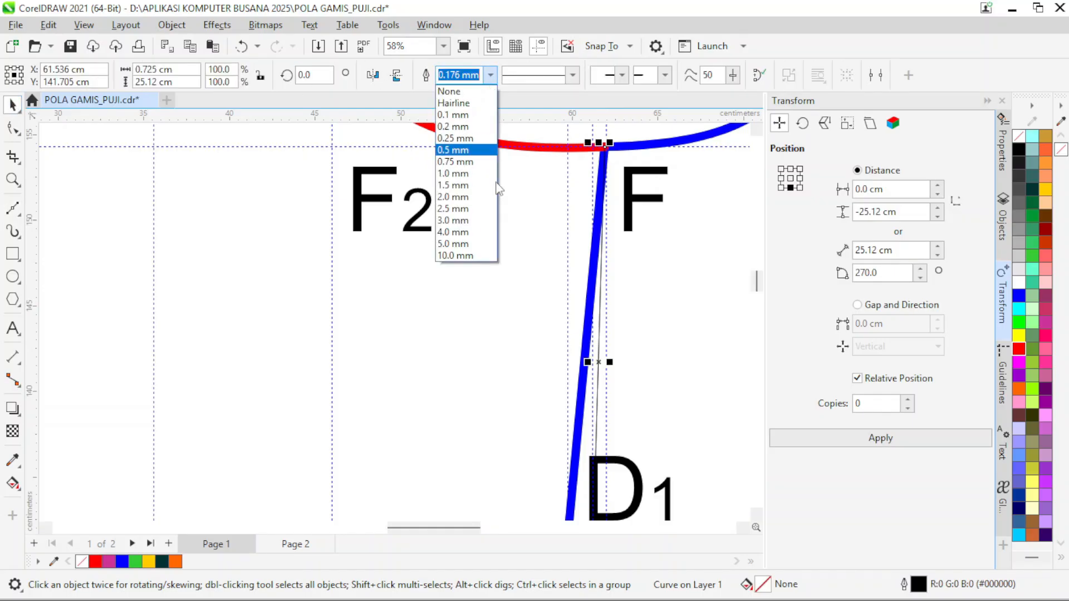
click(471, 245)
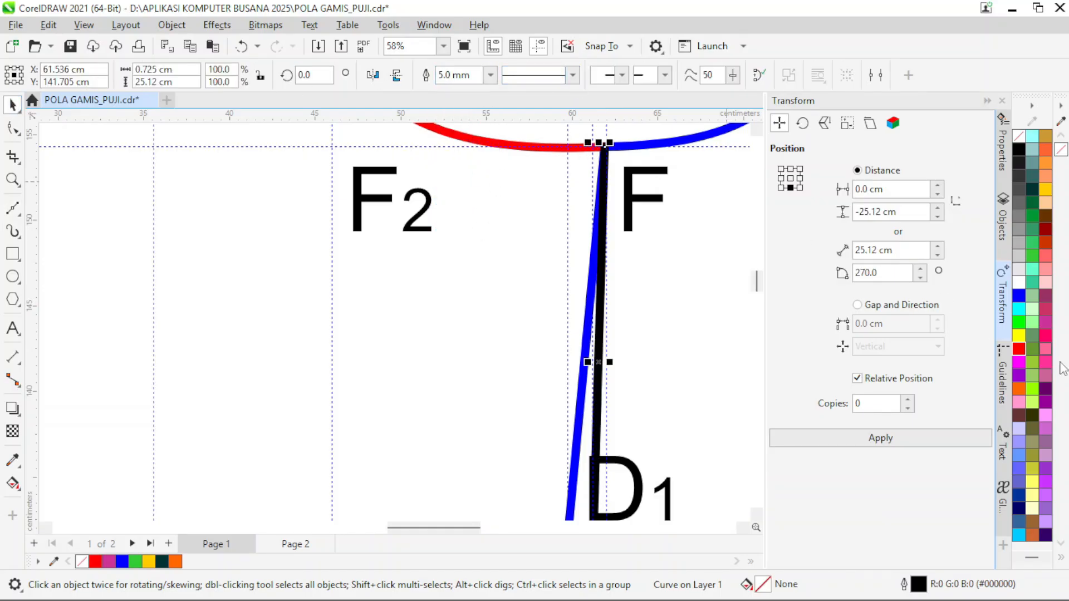
right_click(1019, 350)
click(1013, 356)
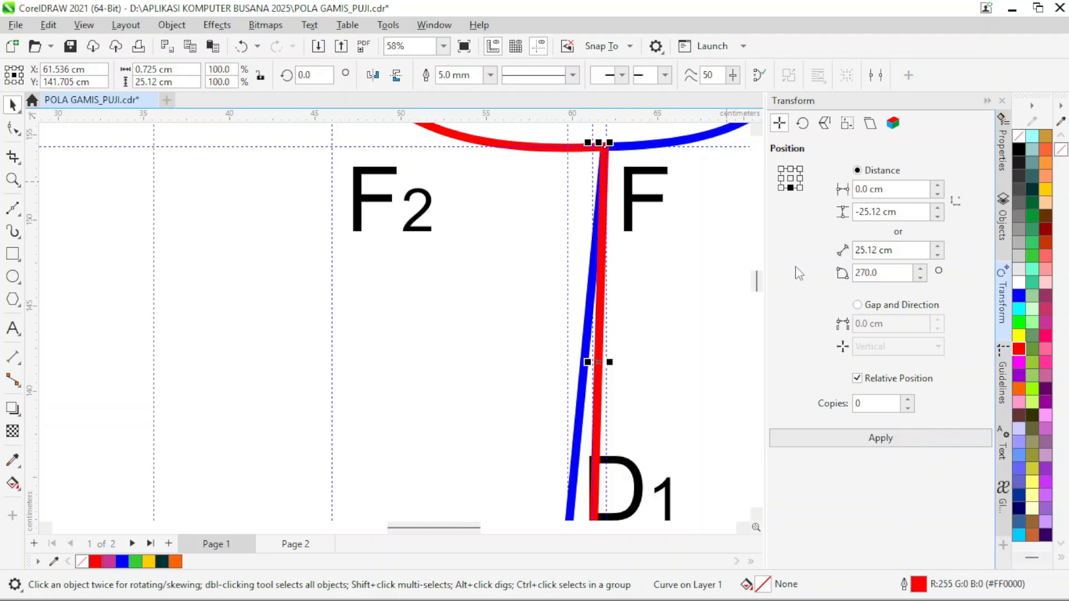
scroll(698, 304, down, 1)
scroll(508, 352, down, 4)
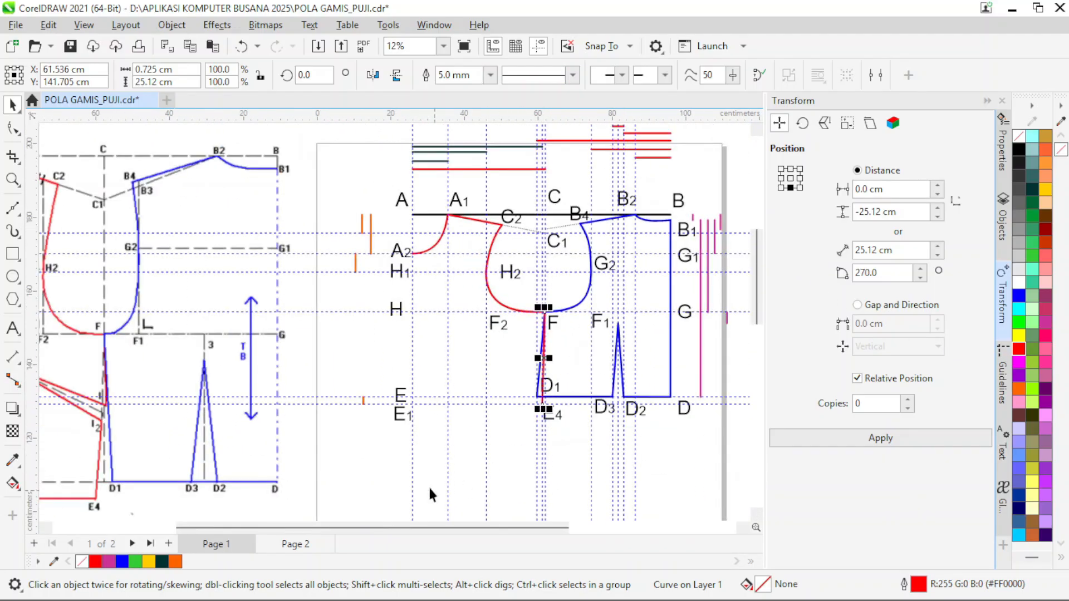
Draw a straight Bézier line from the E1 guideline intersection to the lower end of the red side line at E4.
click(388, 481)
scroll(486, 396, up, 2)
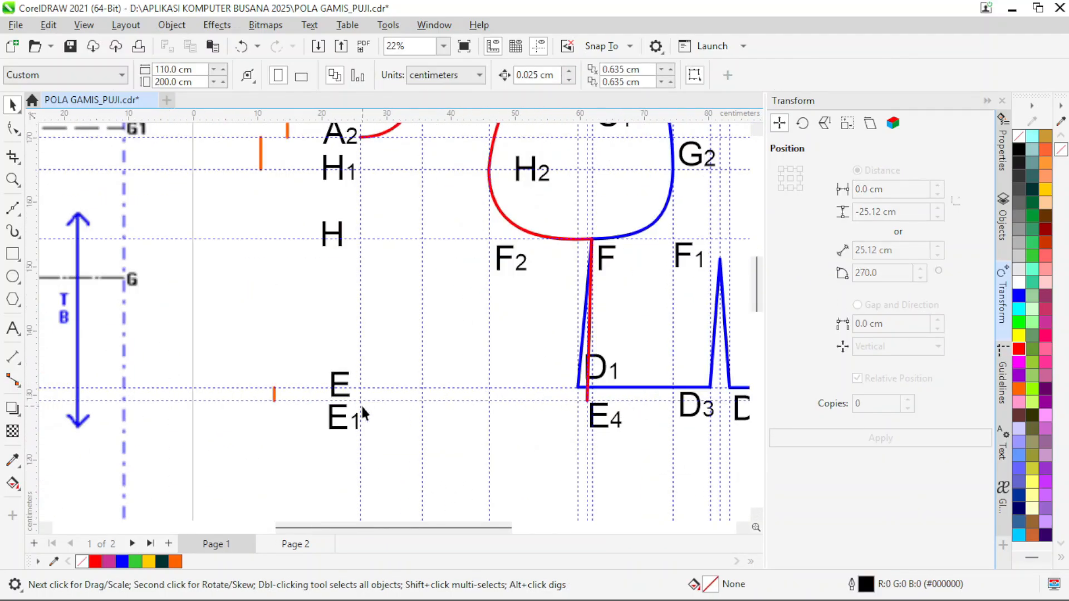
click(12, 208)
scroll(421, 407, up, 3)
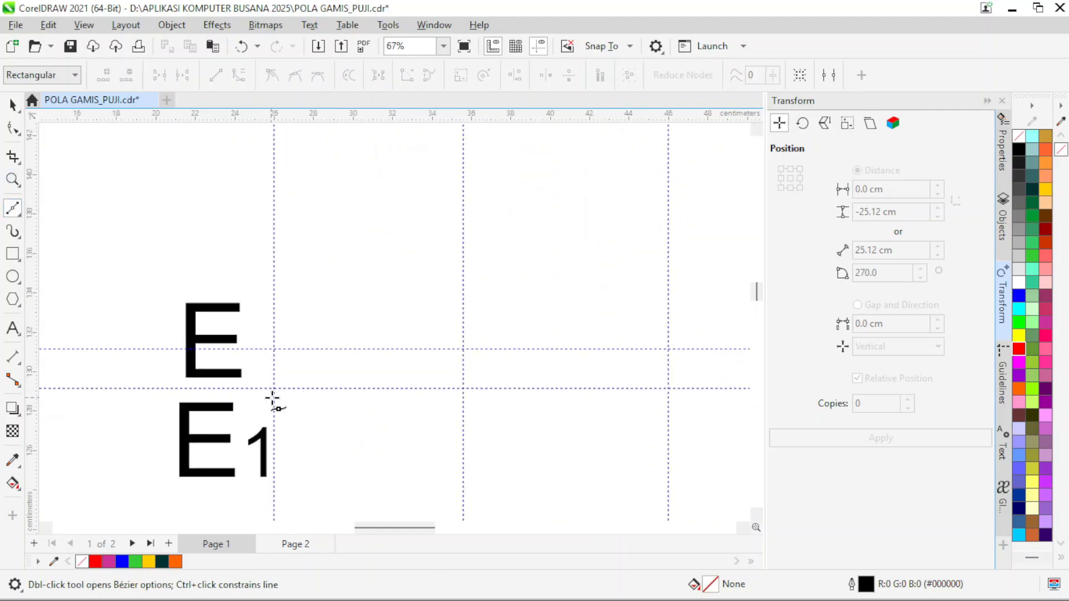
scroll(270, 393, up, 2)
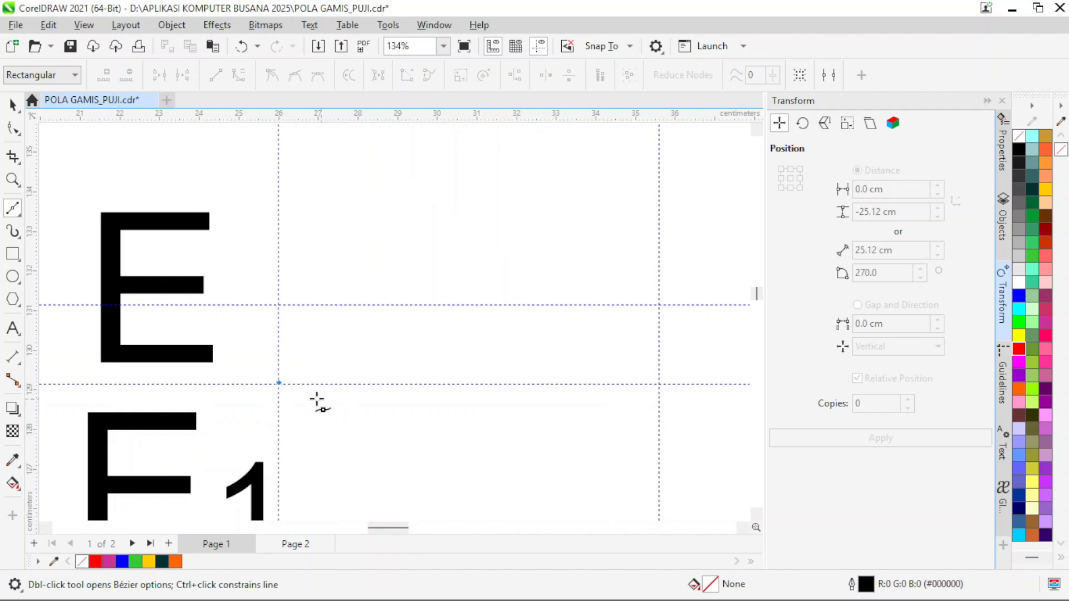
scroll(317, 401, down, 2)
scroll(306, 411, down, 2)
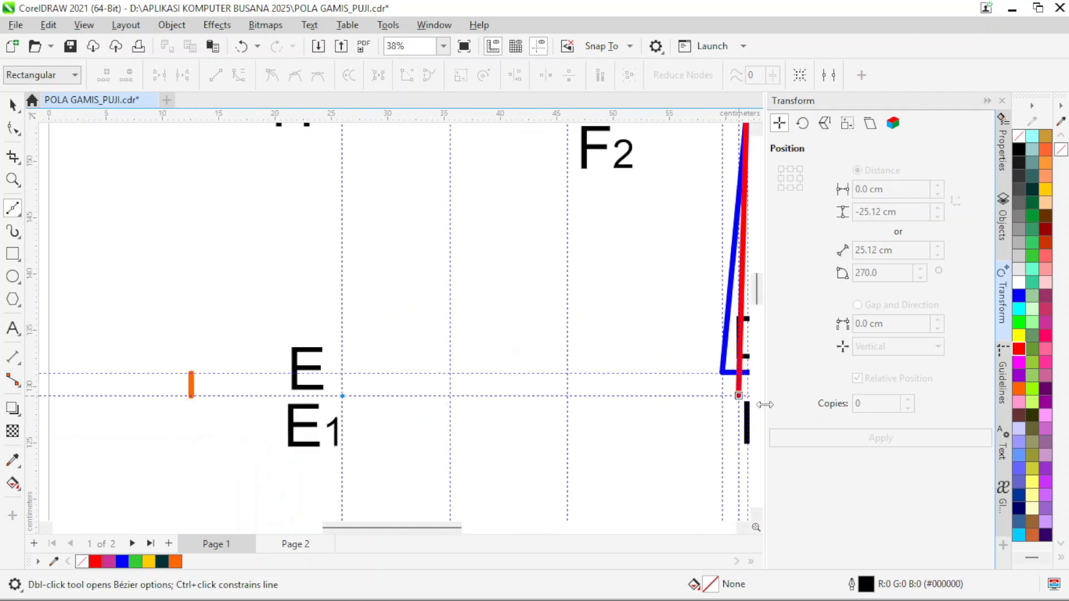
scroll(697, 408, down, 1)
scroll(696, 408, up, 3)
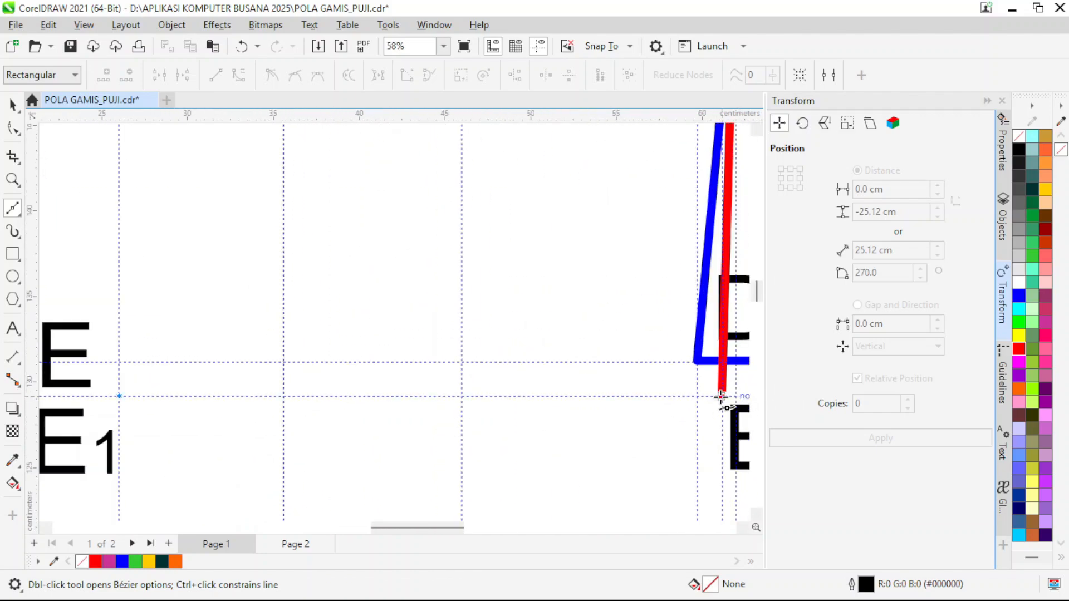
click(721, 397)
click(16, 110)
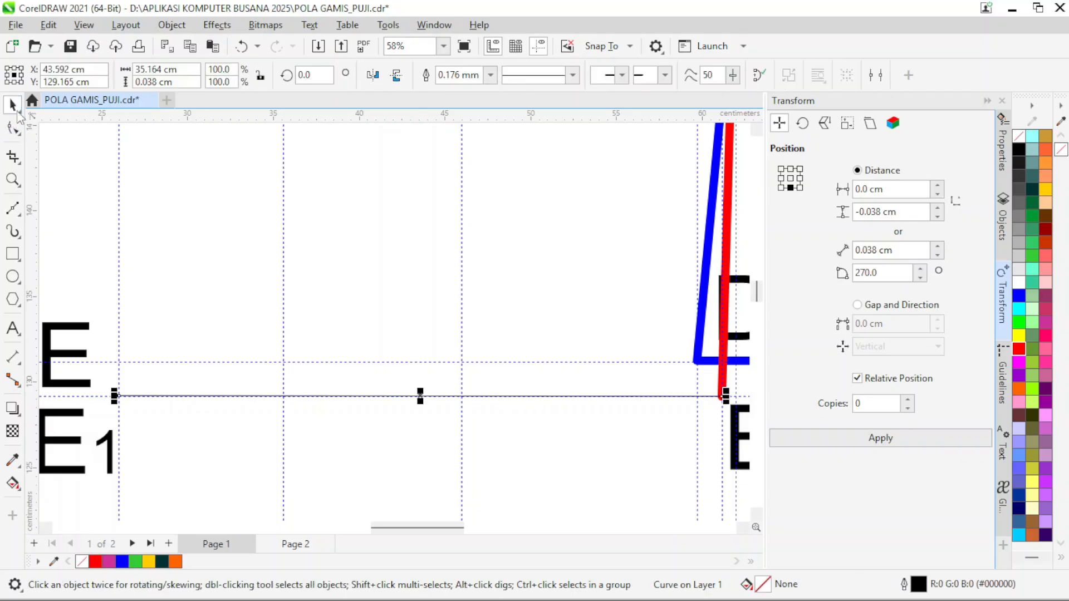
Give the E1-E4 line a 5.0 mm red outline.
click(490, 75)
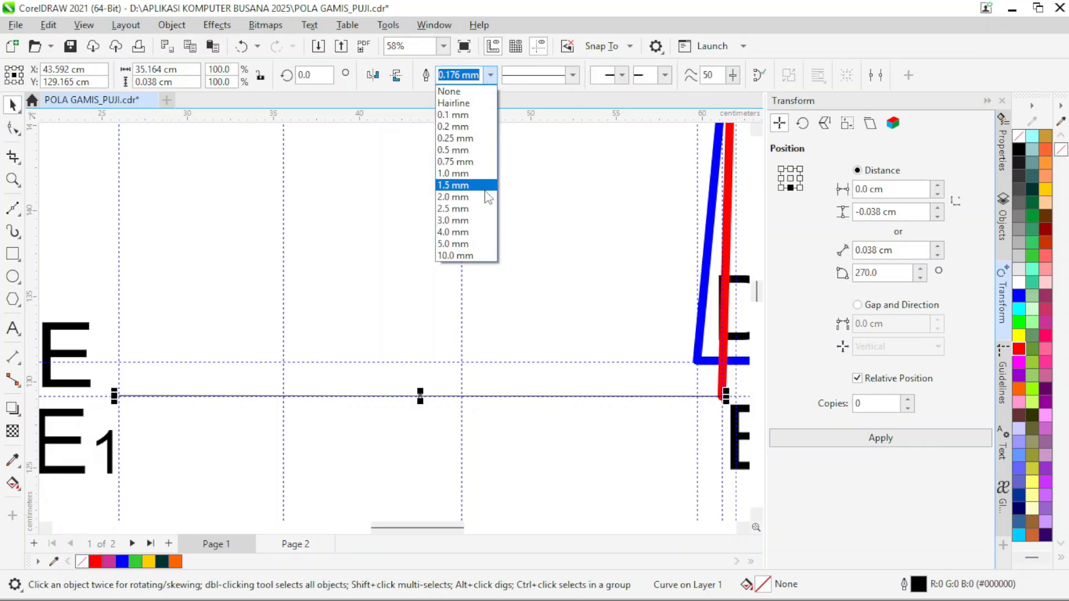
click(475, 242)
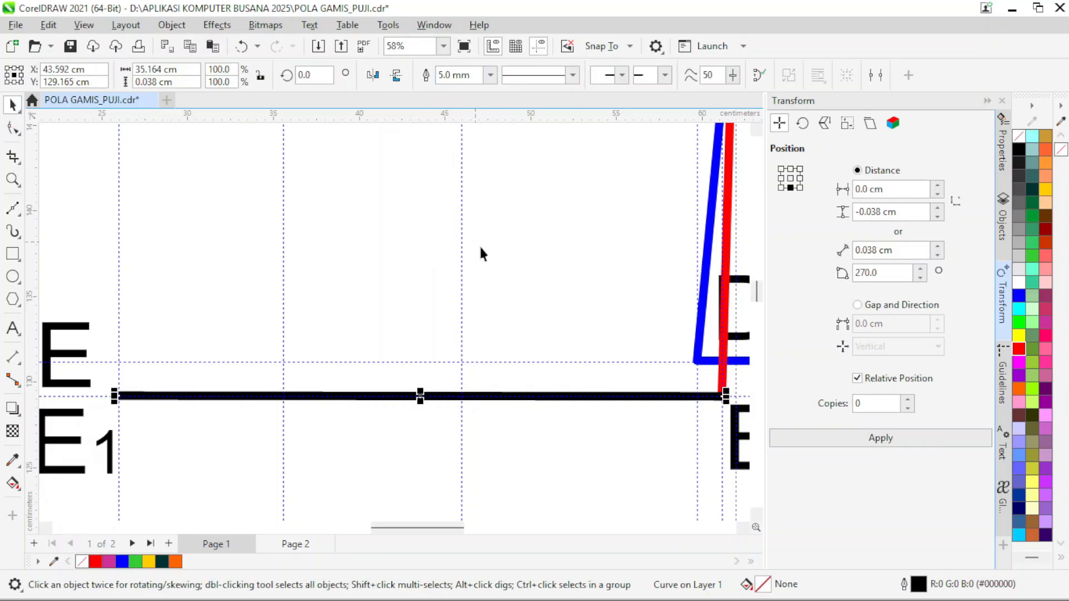
right_click(1019, 347)
click(983, 357)
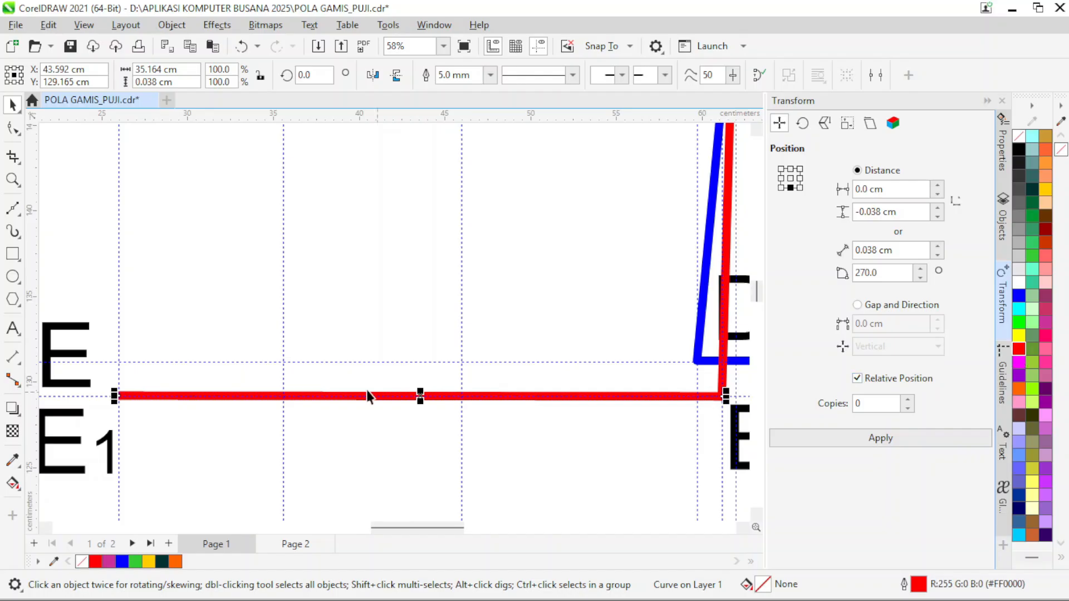
Draw a straight vertical Bézier line from the neckline end at A2 down to E1.
scroll(366, 389, down, 5)
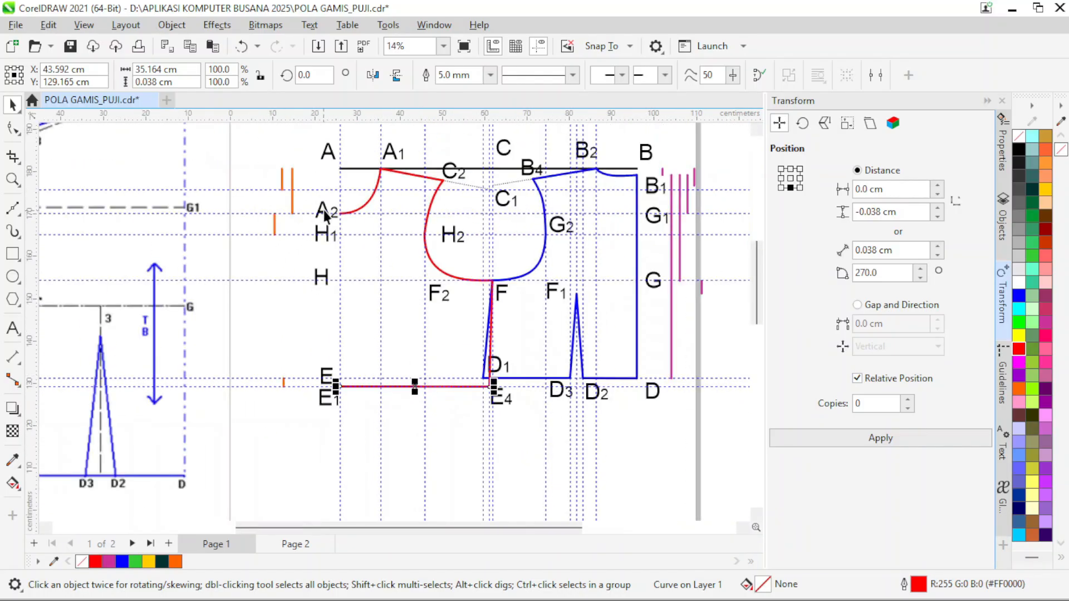
scroll(354, 402, up, 2)
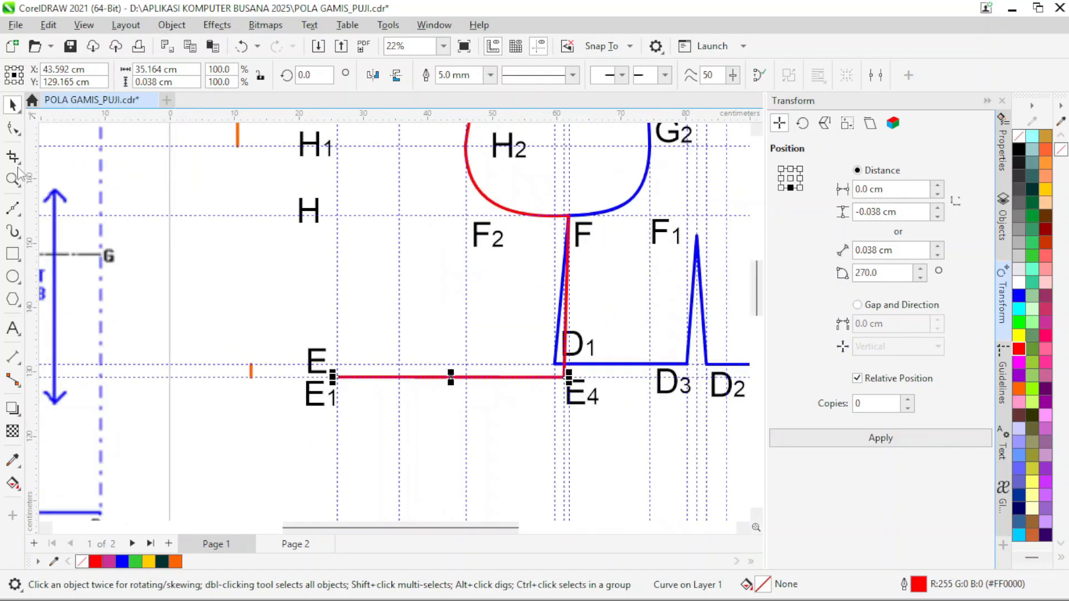
click(13, 208)
scroll(448, 299, down, 1)
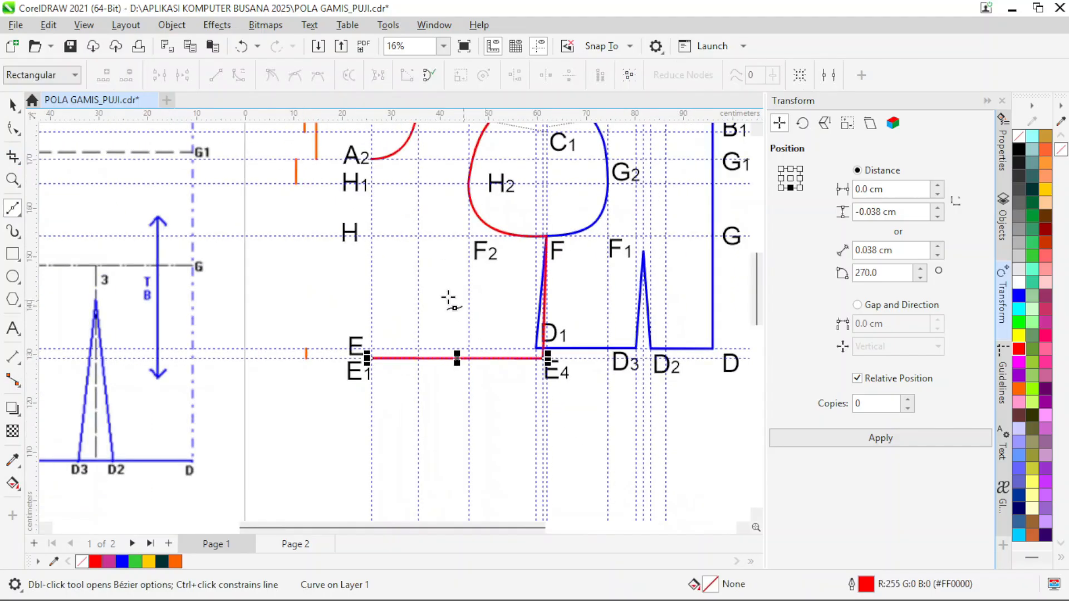
scroll(439, 278, down, 2)
scroll(426, 259, up, 8)
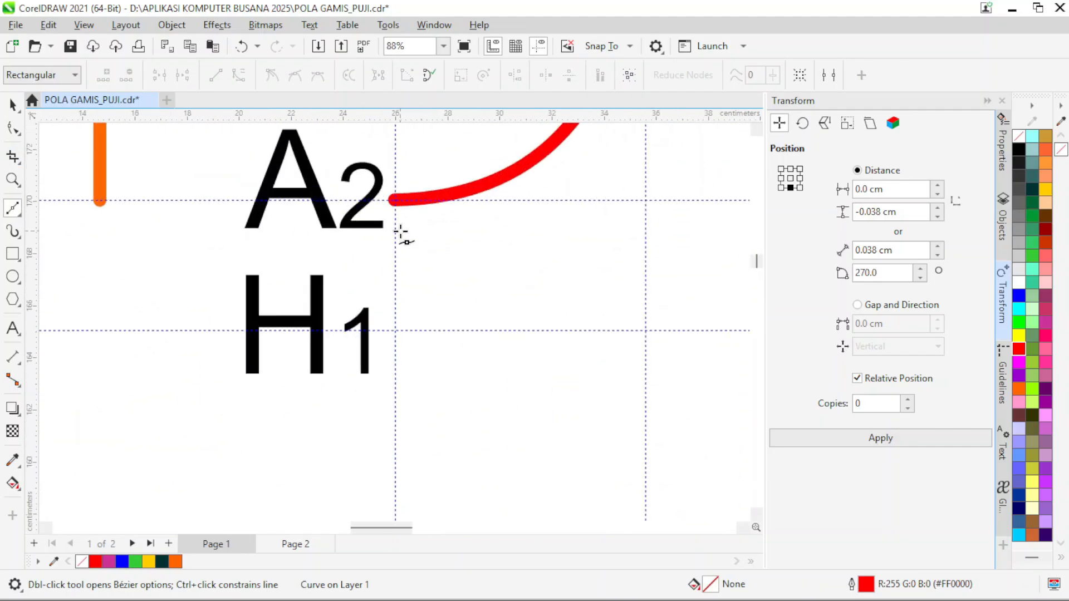
scroll(408, 214, down, 5)
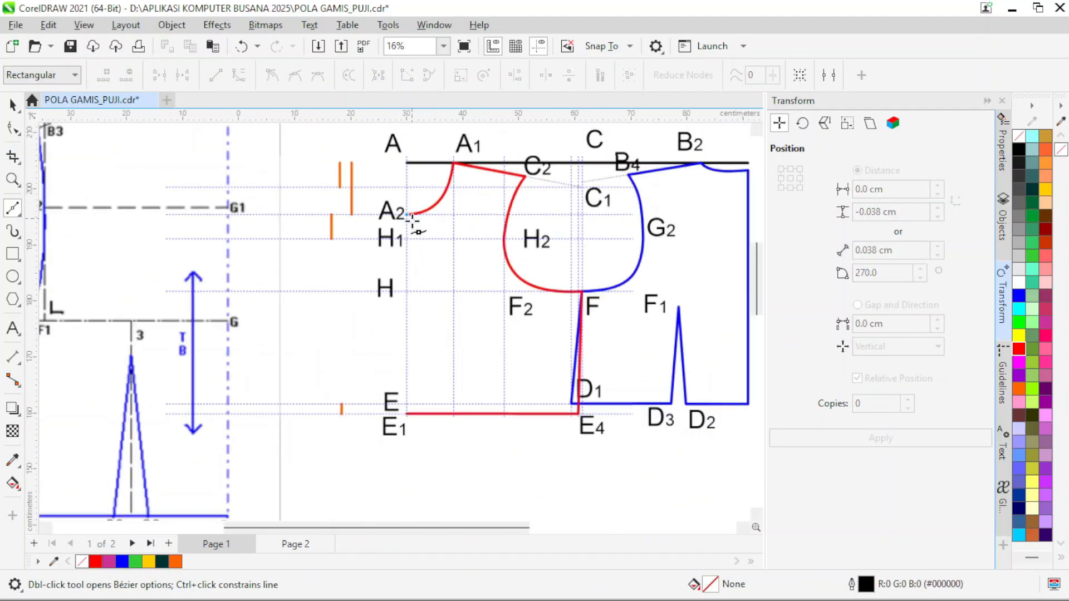
scroll(417, 363, up, 4)
scroll(399, 307, up, 1)
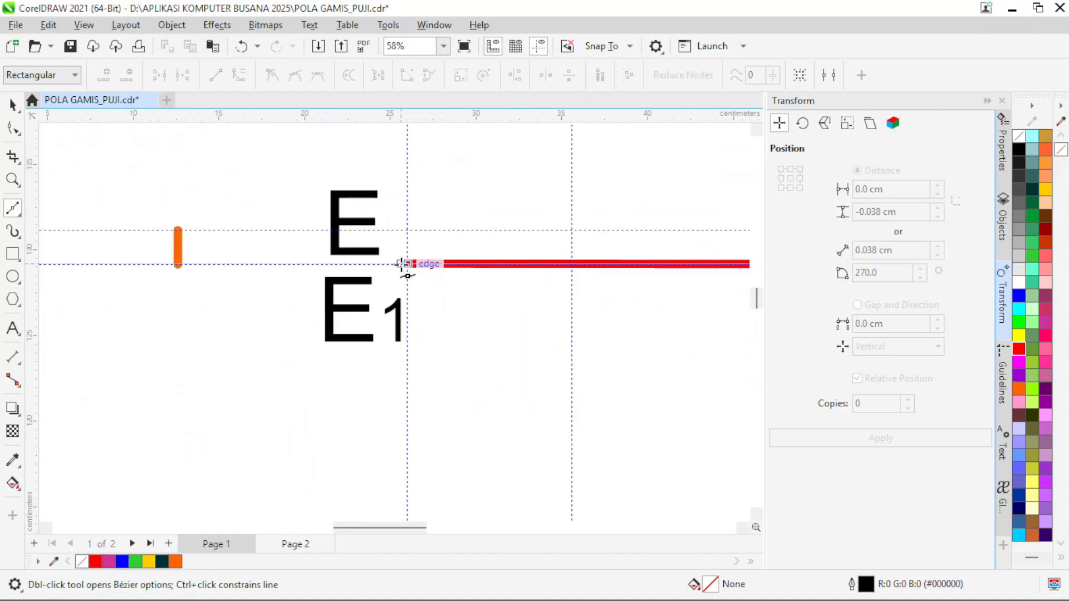
click(407, 264)
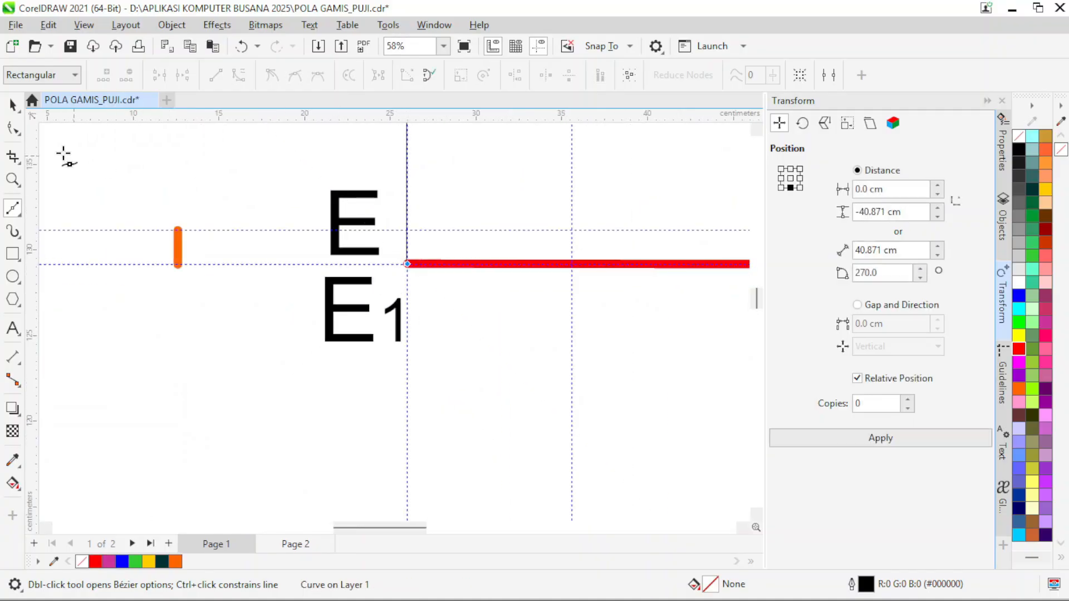
Give the A2-E1 centre-front line a 5.0 mm red outline and deselect it.
click(12, 105)
click(490, 77)
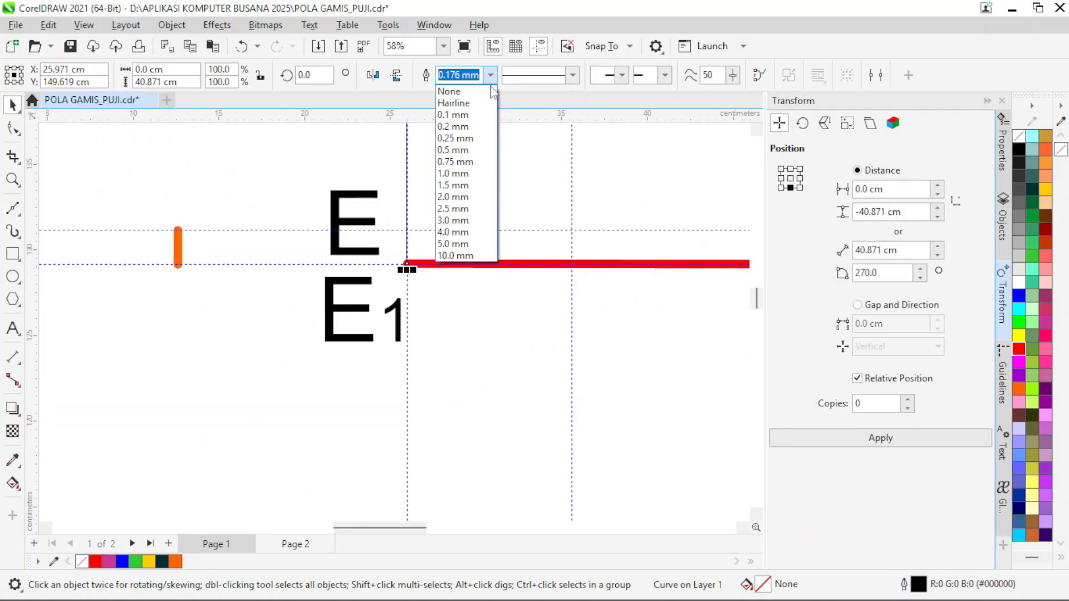
click(463, 245)
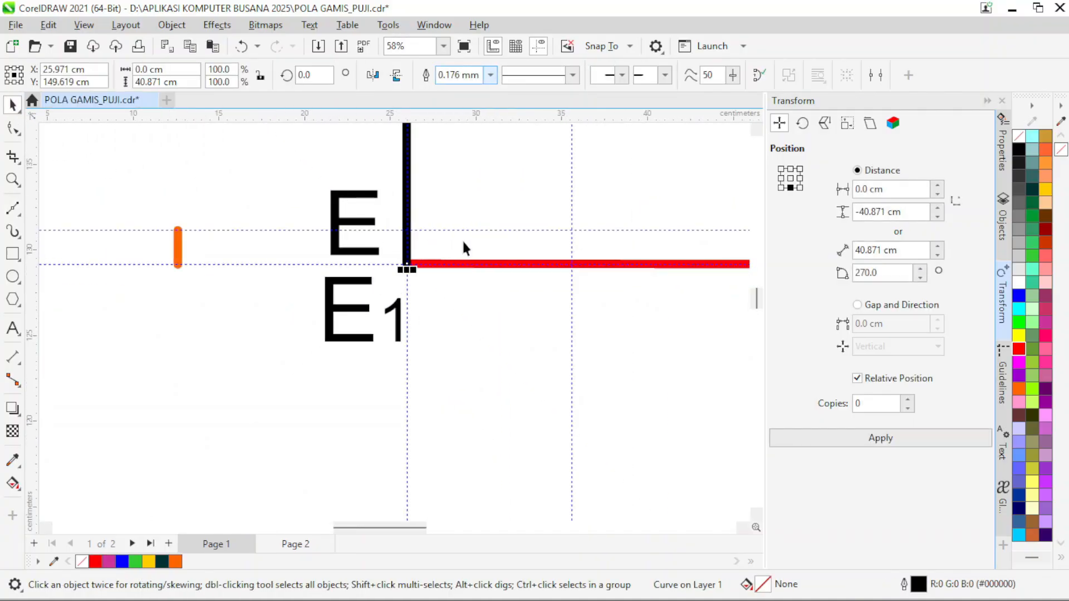
right_click(1019, 348)
click(993, 361)
scroll(439, 350, down, 10)
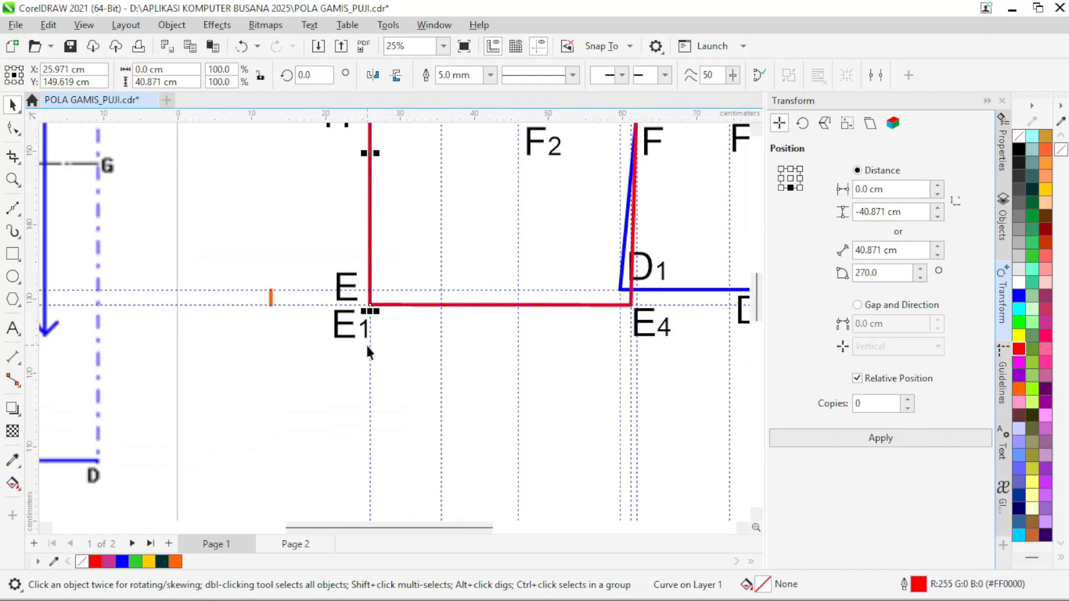
scroll(405, 318, up, 3)
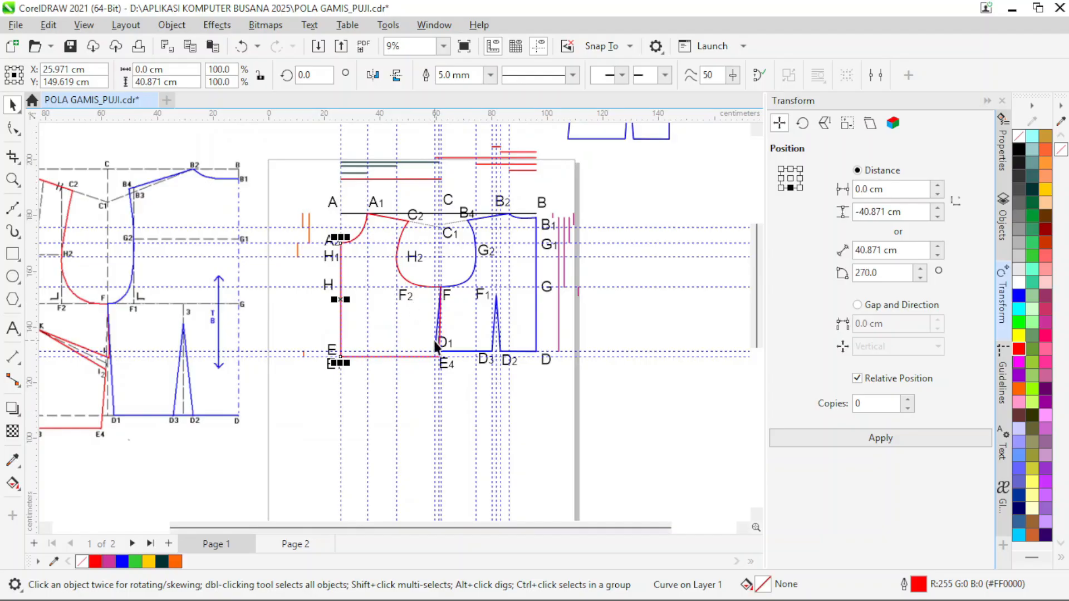
scroll(436, 346, down, 2)
click(340, 196)
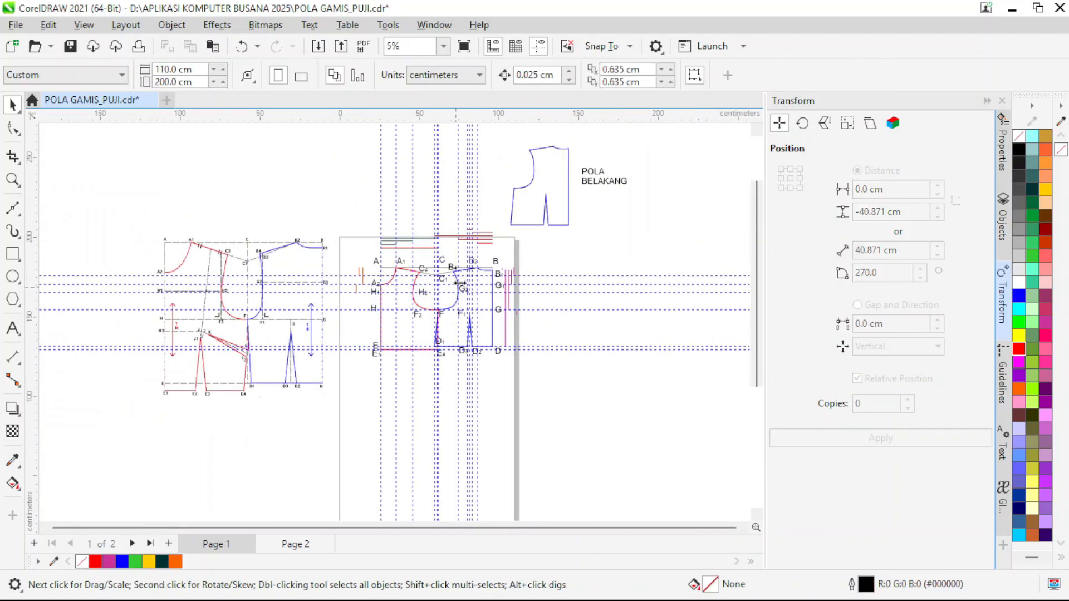
Select all six red front-bodice lines, including the E1-E4 waistline, and place a copy of them beside the POLA BELAKANG pattern.
scroll(461, 275, down, 1)
scroll(459, 279, up, 3)
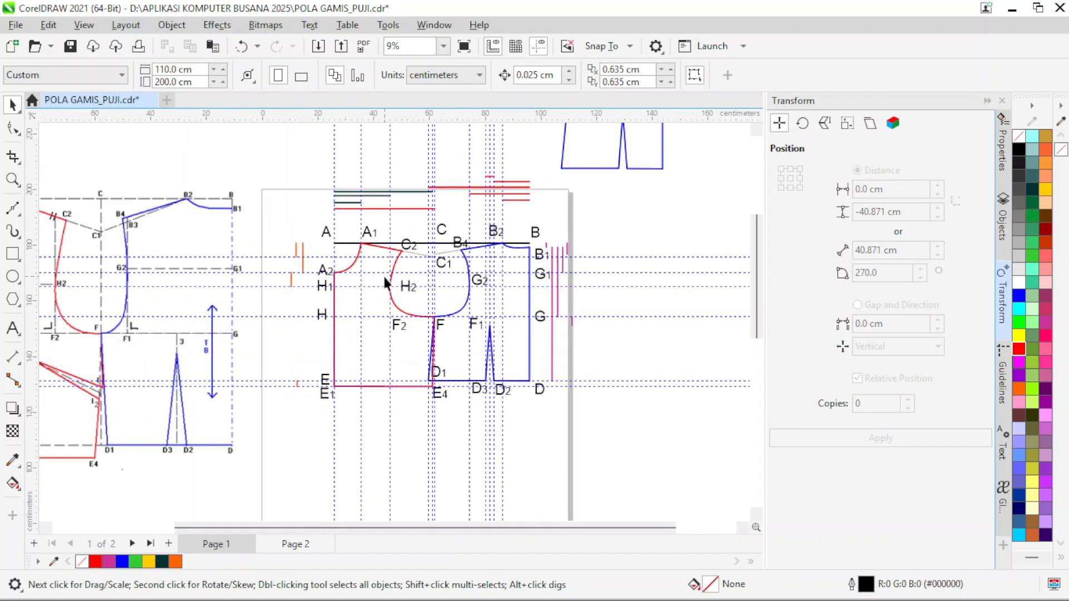
click(352, 273)
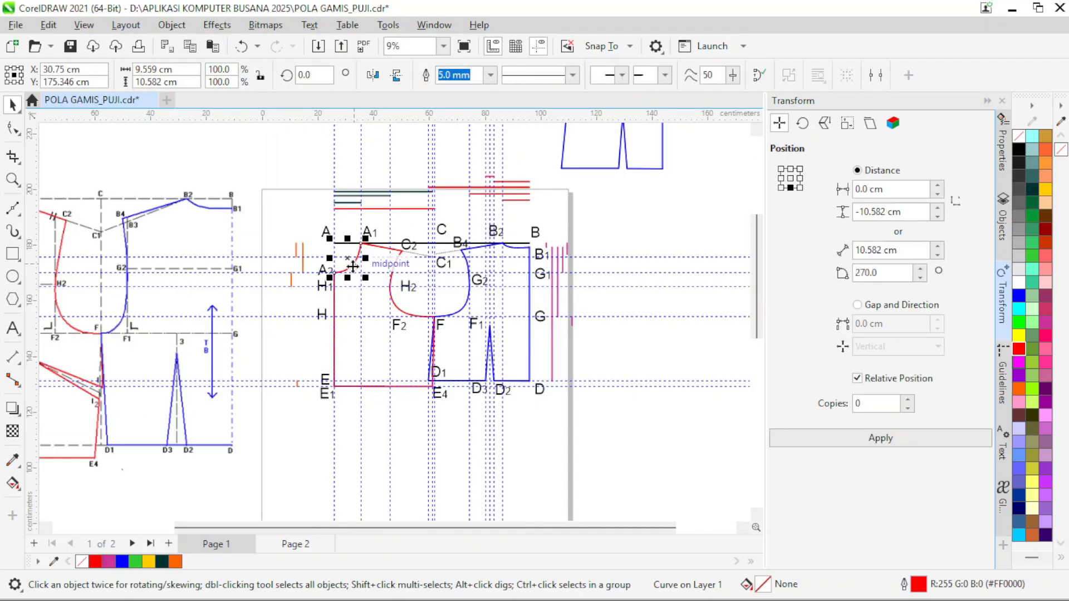
shift+click(382, 252)
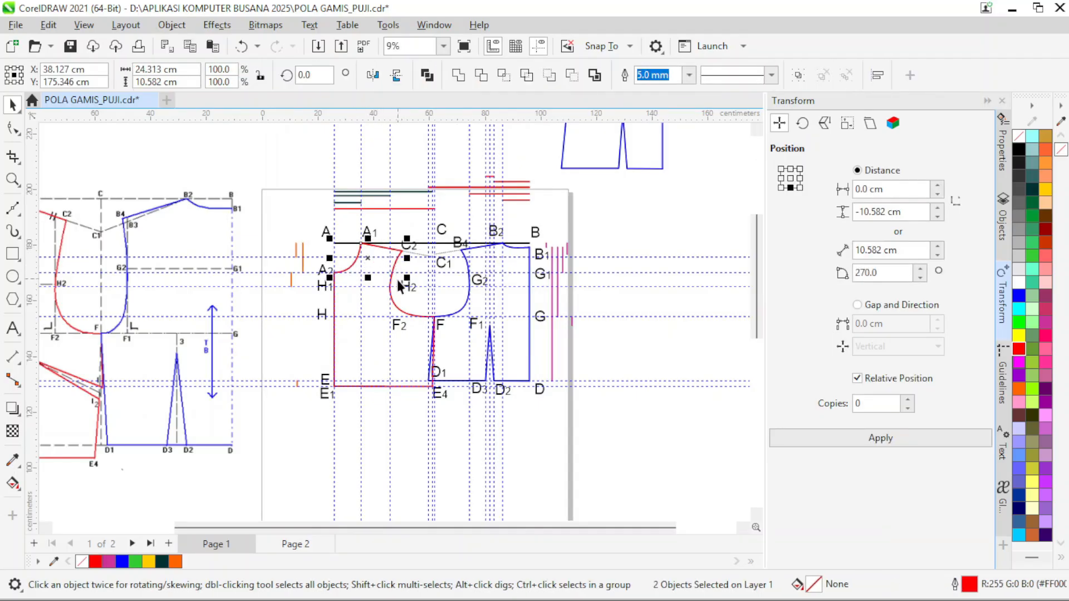
shift+click(400, 310)
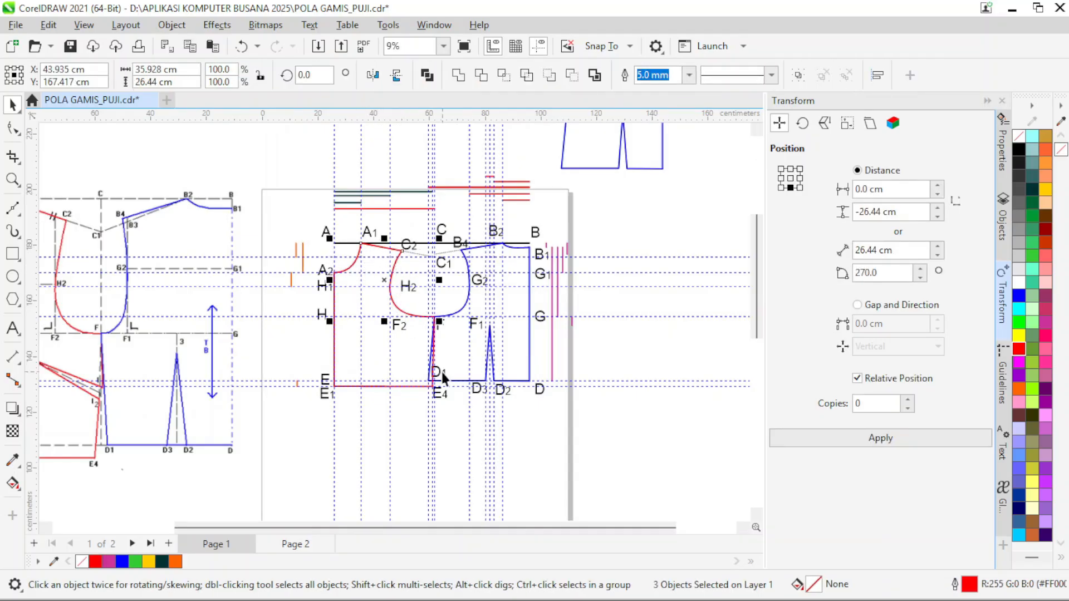
shift+click(434, 361)
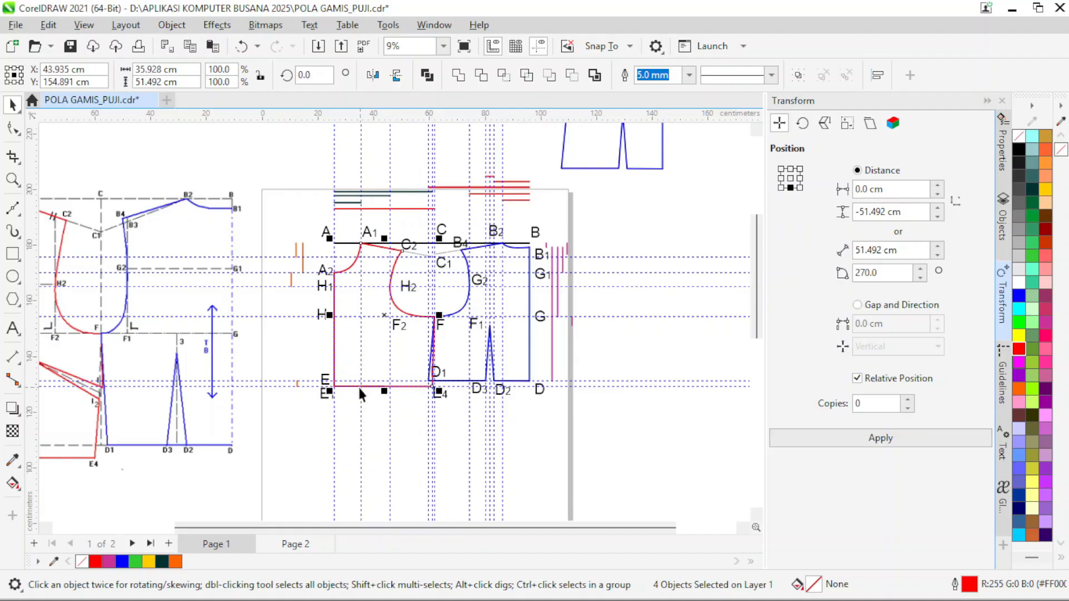
shift+click(334, 343)
scroll(362, 344, down, 1)
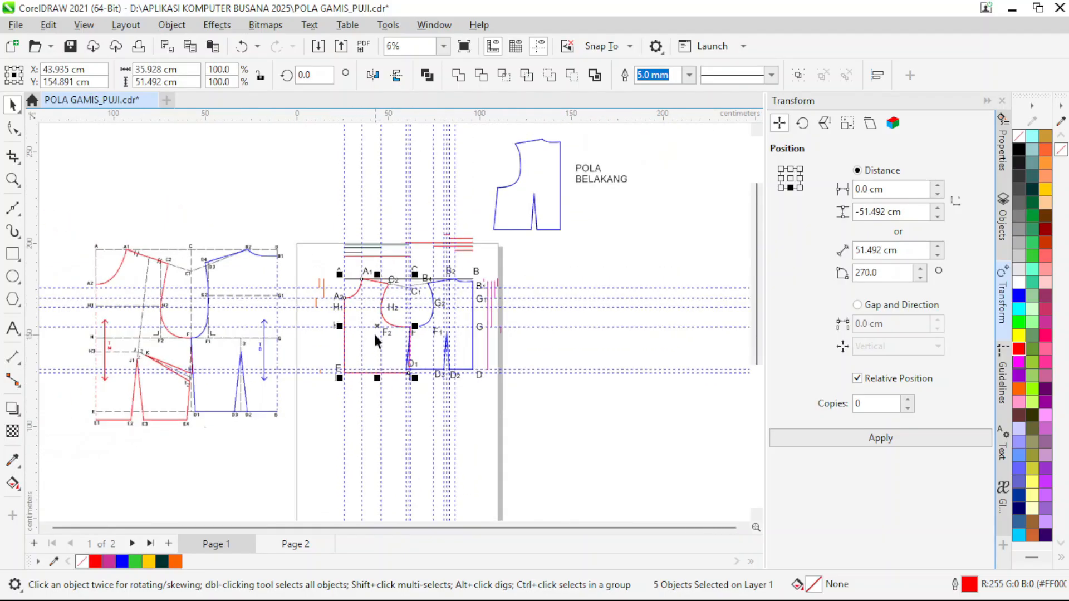
drag(383, 333, 438, 304)
key(ctrl+z)
scroll(385, 388, up, 3)
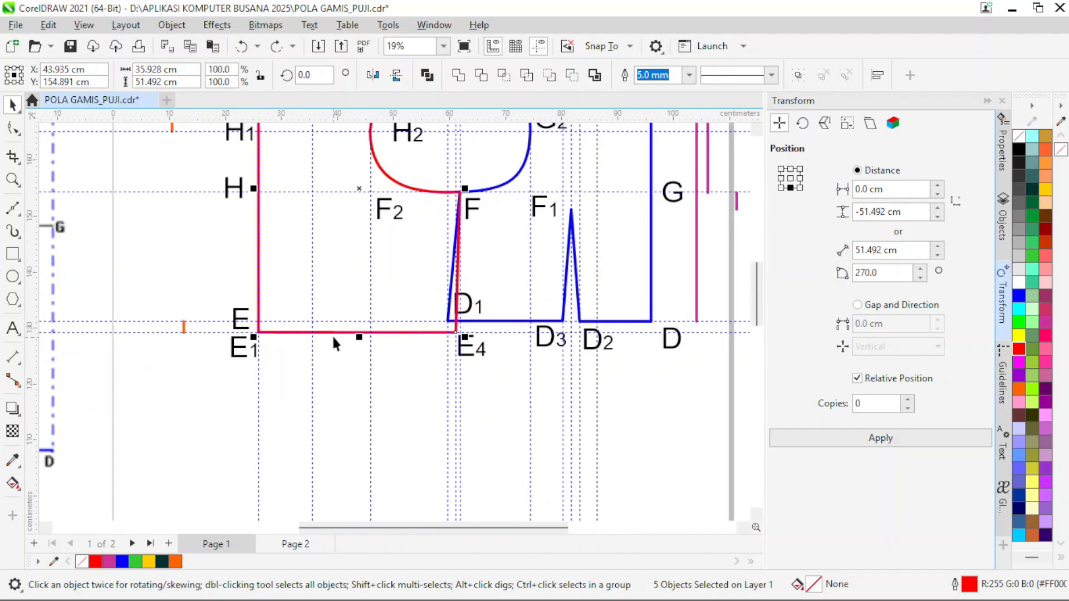
shift+click(333, 333)
scroll(333, 333, down, 3)
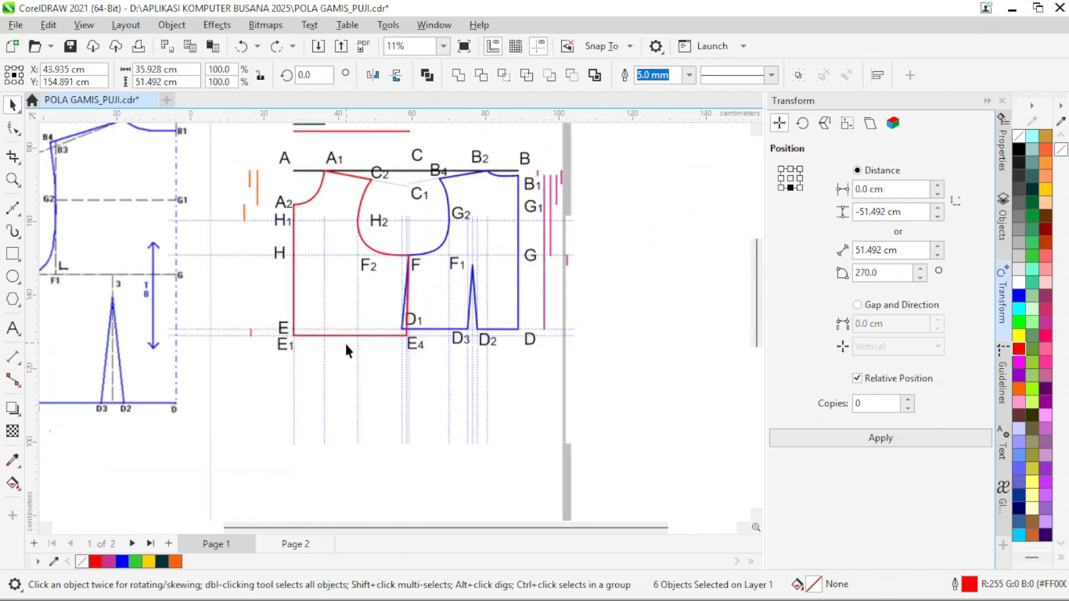
drag(353, 288, 577, 179)
Copy the POLA BELAKANG label next to the red front pattern and change the copy to POLA DEPAN on two lines.
drag(512, 173, 636, 169)
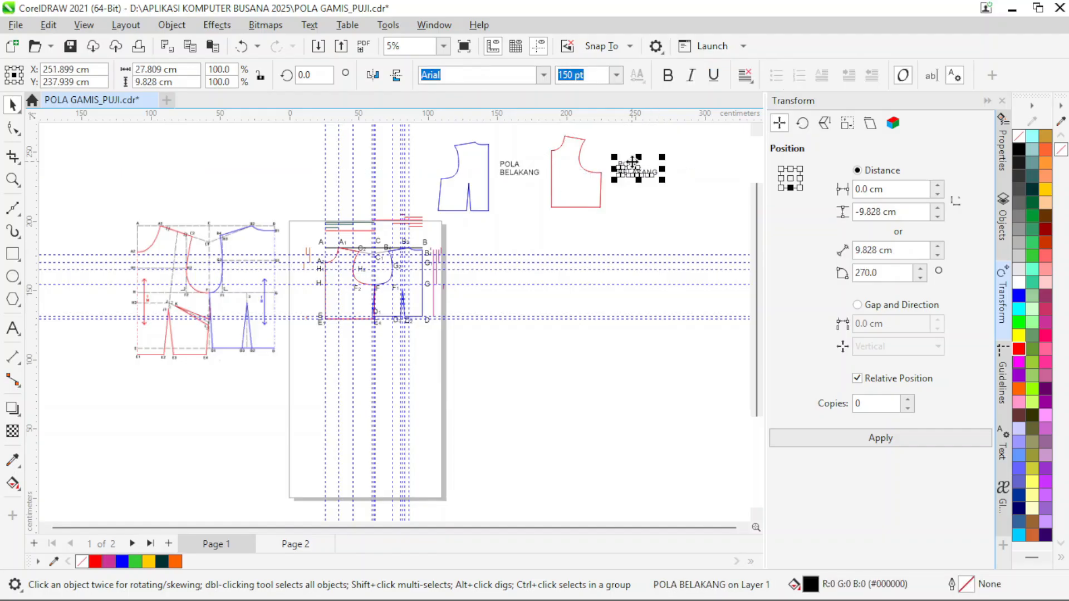
click(20, 336)
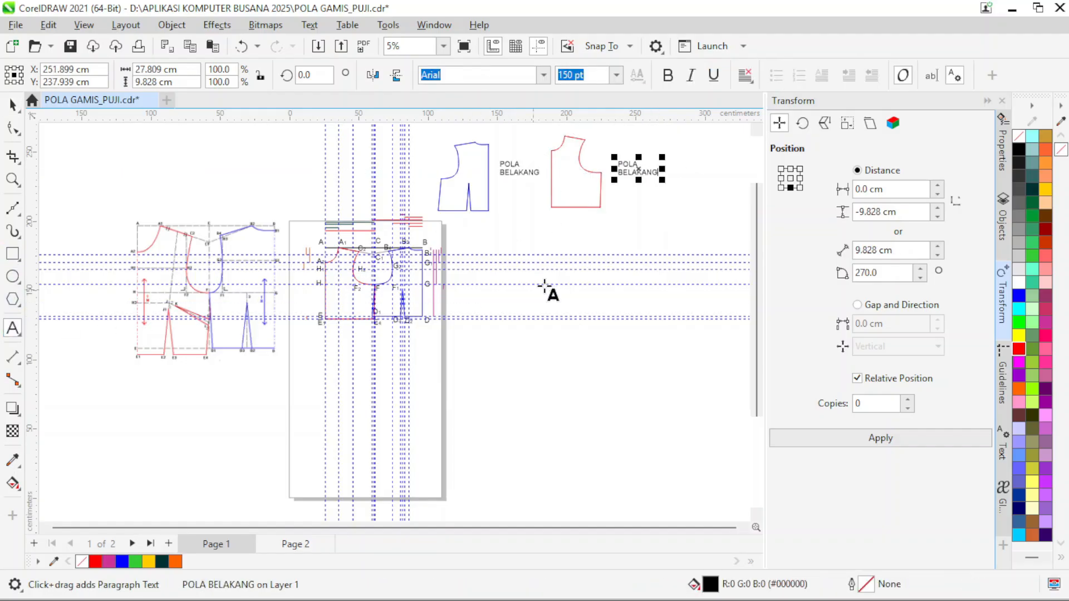
key(BackSpace)
key(BackSpace)
key(BackSpace)
key(BackSpace)
key(BackSpace)
key(BackSpace)
key(BackSpace)
key(BackSpace)
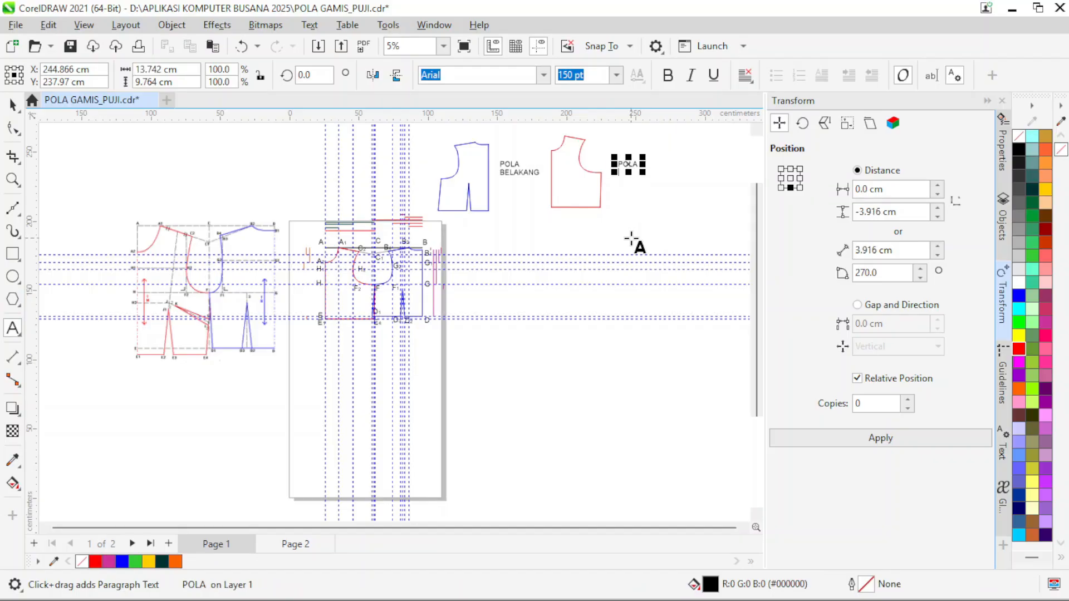
key(Return)
text(DEPAN)
click(12, 105)
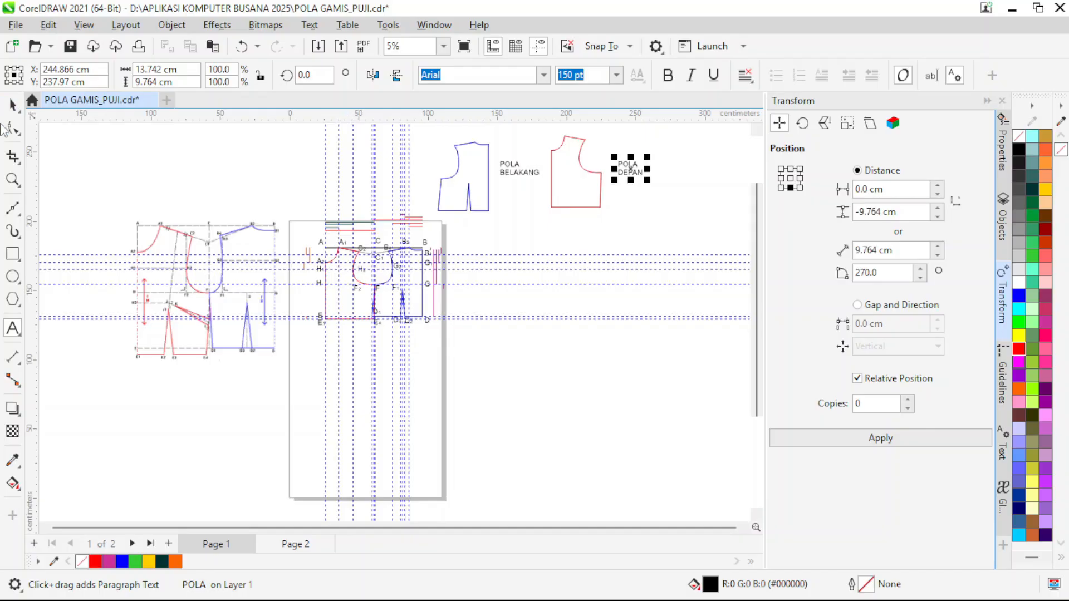
click(672, 186)
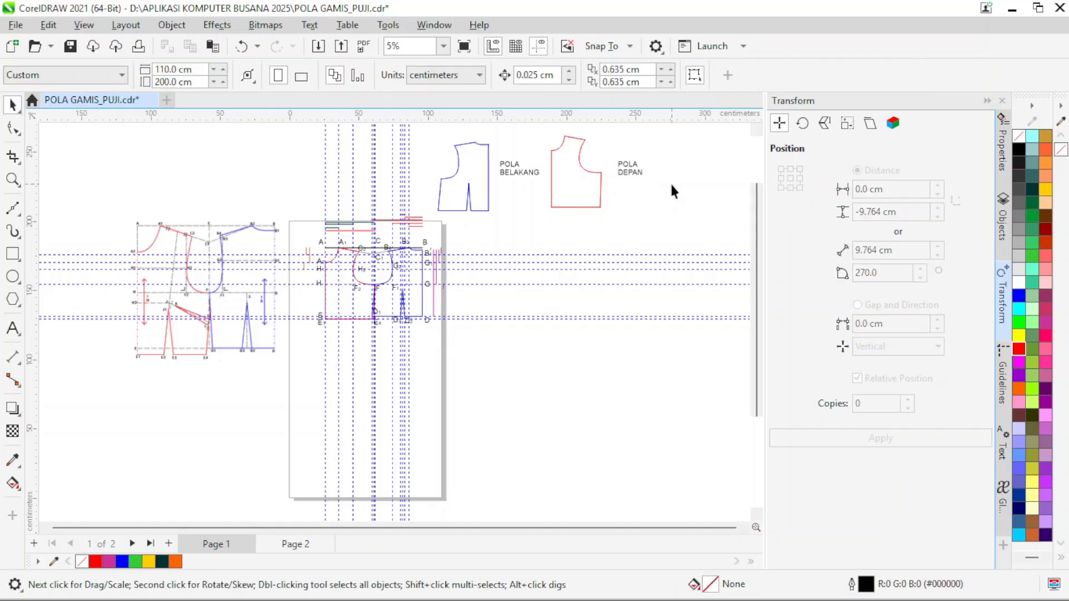
scroll(617, 152, up, 1)
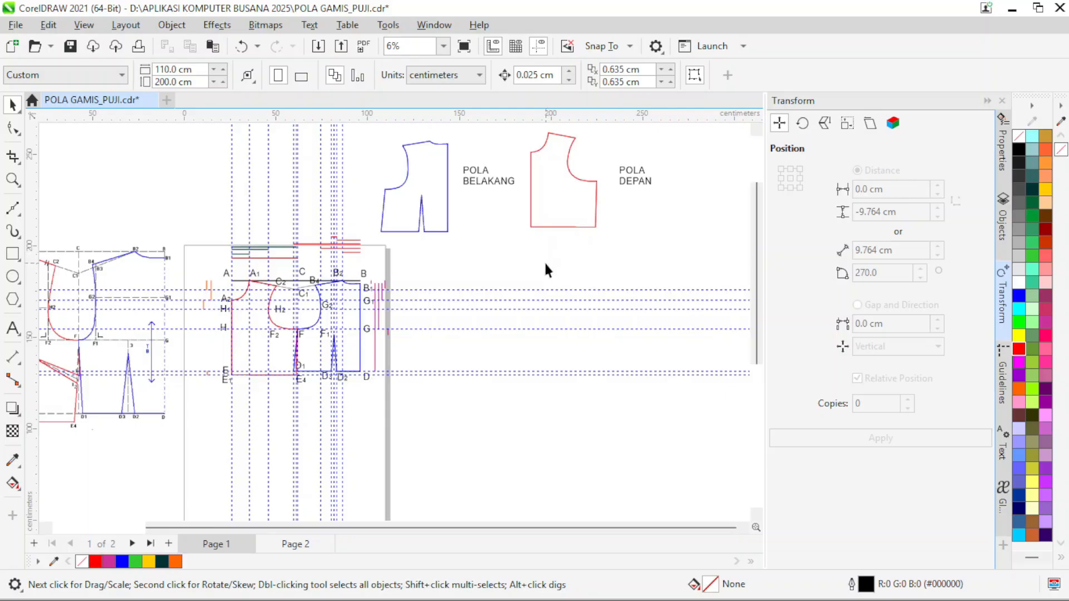
scroll(593, 216, down, 1)
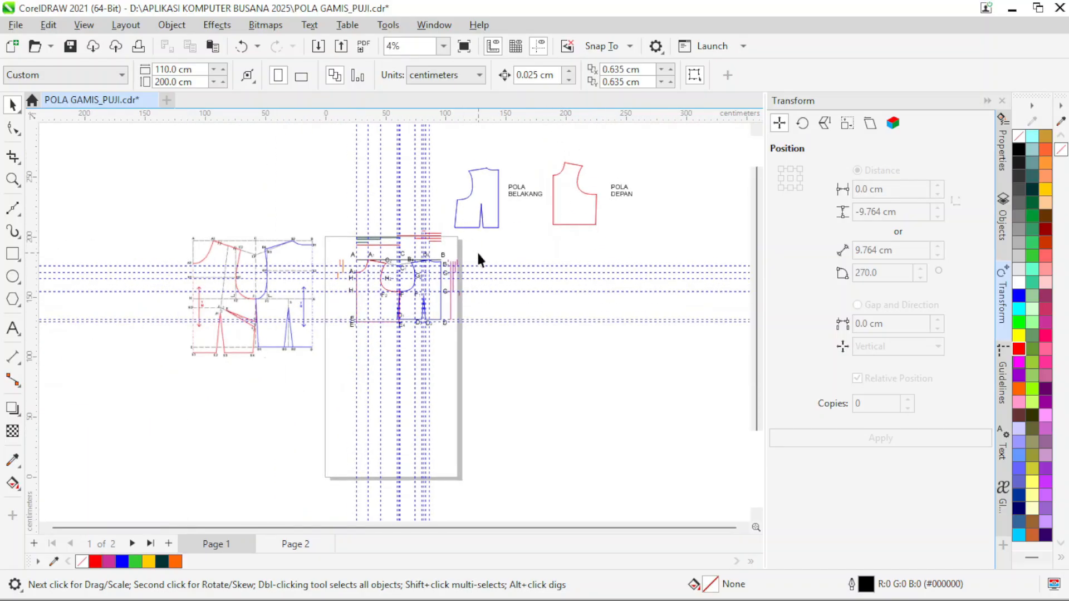
scroll(470, 211, up, 1)
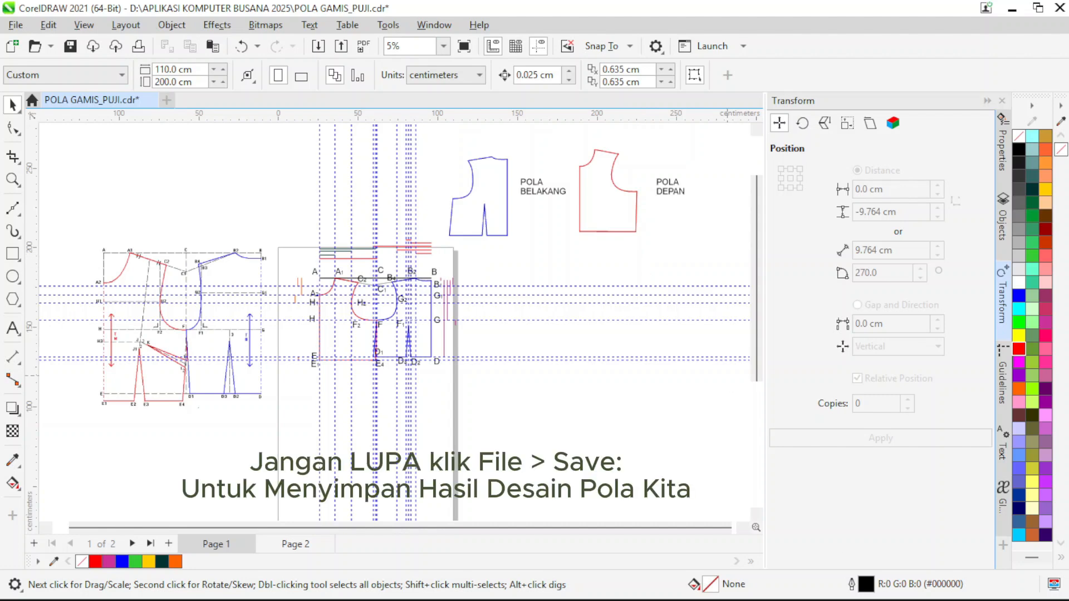
mouse_move(746, 595)
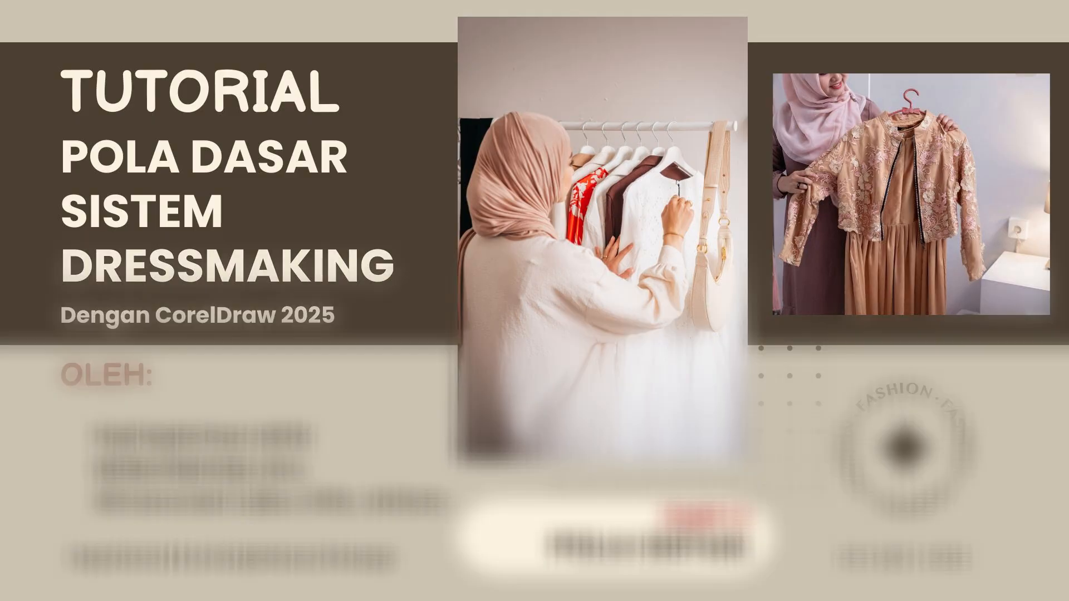